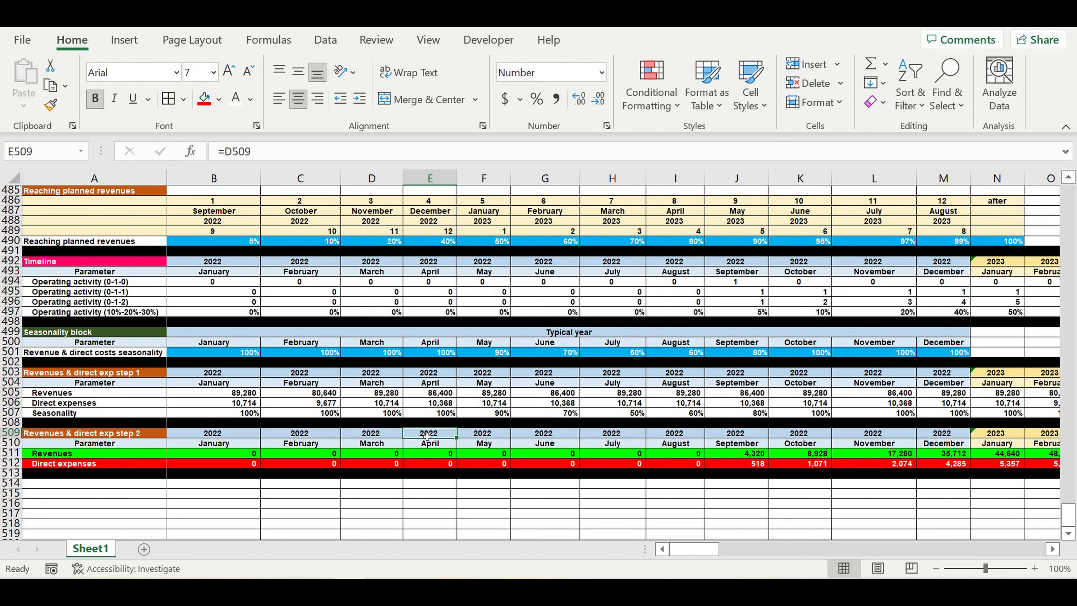
Examine the year and month inputs of the start of operating activity block in B482 and B483
{"action": "left_click", "coordinate": [488, 374]}
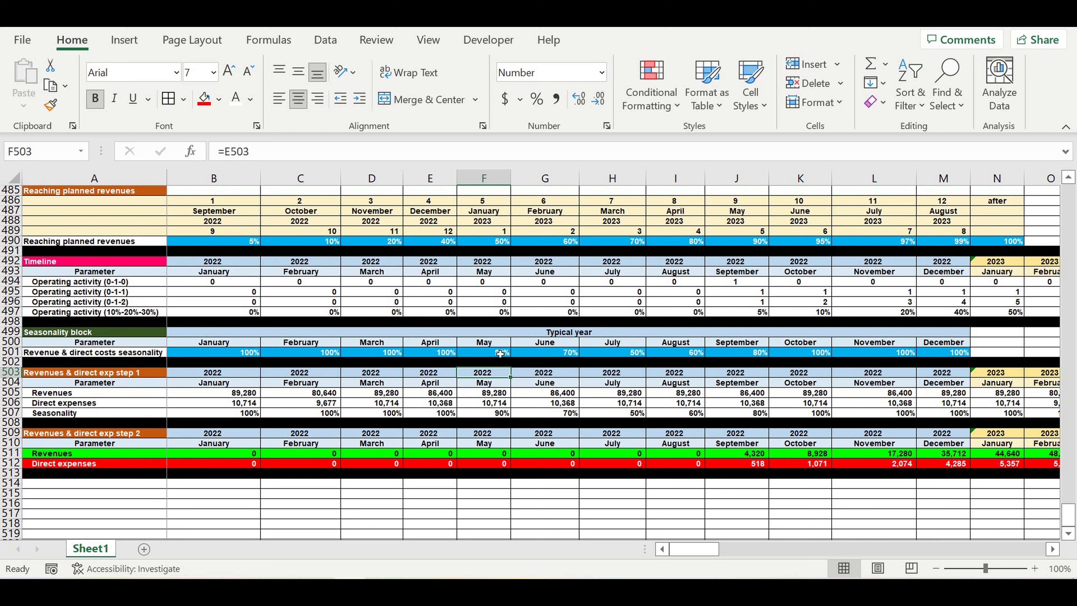
{"action": "scroll", "coordinate": [566, 353], "scroll_direction": "up", "scroll_amount": 2}
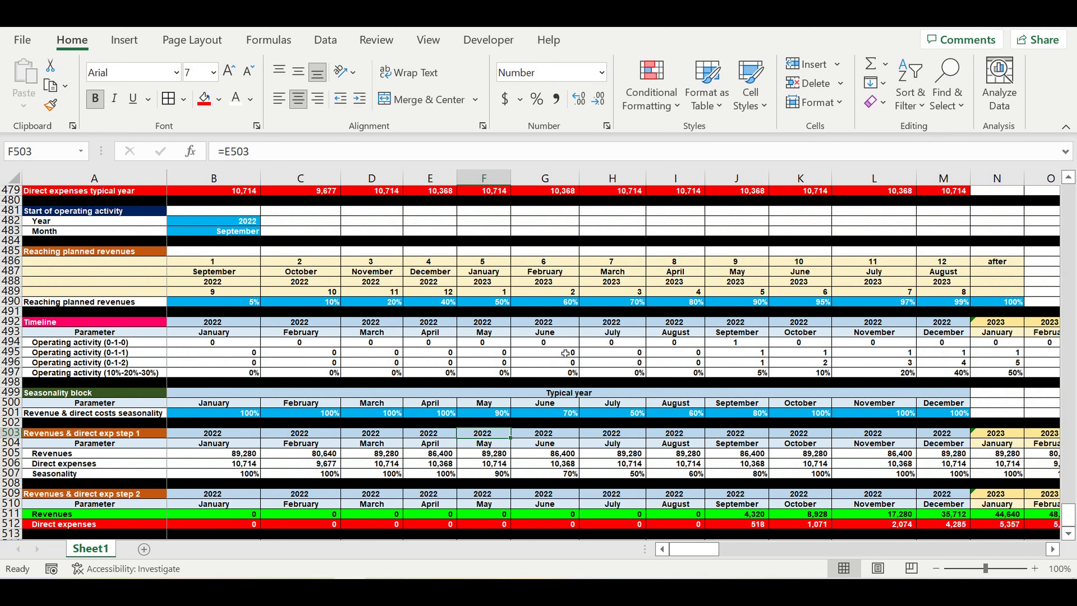
{"action": "scroll", "coordinate": [553, 349], "scroll_direction": "up", "scroll_amount": 2}
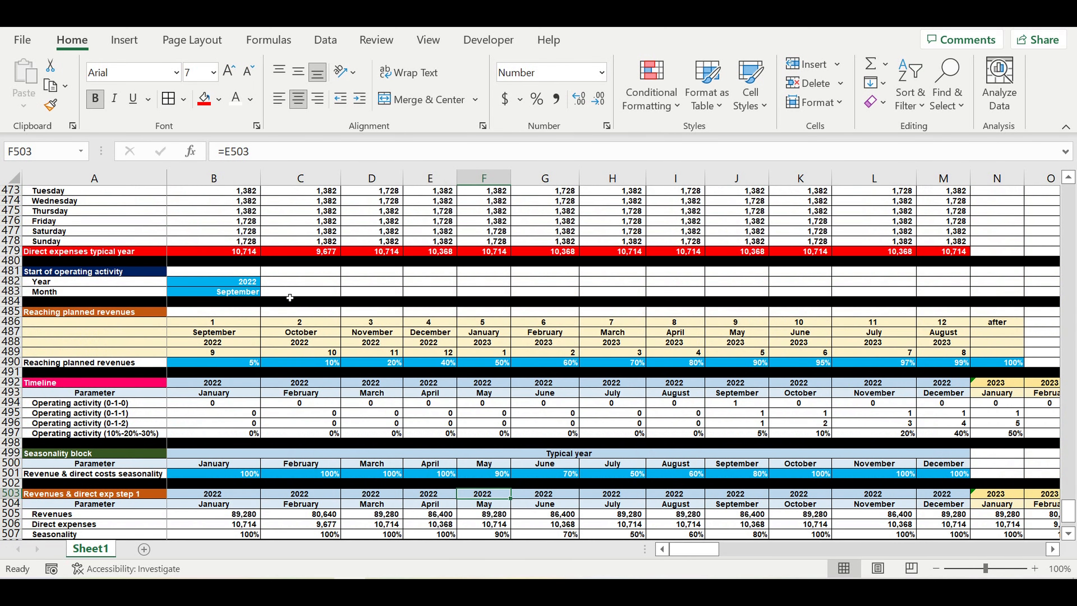
{"action": "left_click_drag", "start_coordinate": [220, 283], "coordinate": [222, 299]}
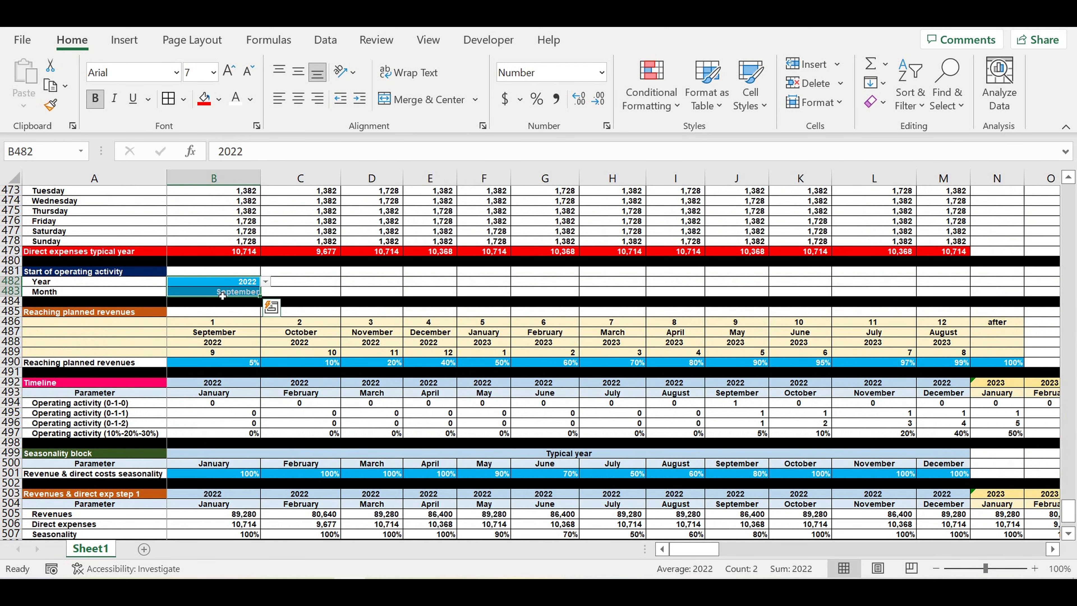
{"action": "left_click", "coordinate": [255, 282]}
{"action": "left_click", "coordinate": [245, 293]}
{"action": "left_click", "coordinate": [242, 281]}
{"action": "left_click", "coordinate": [239, 292]}
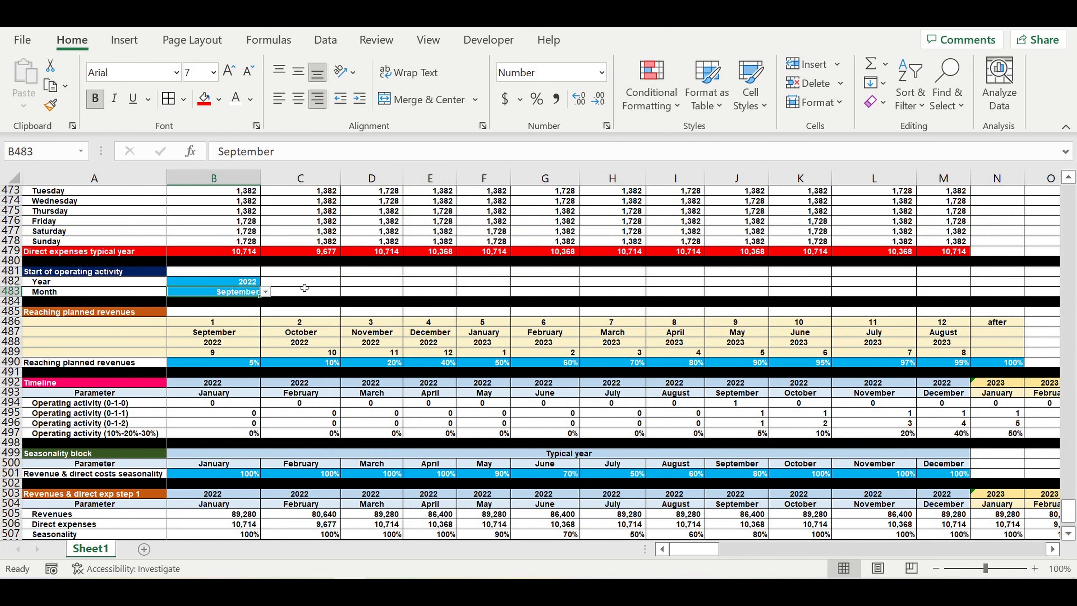
{"action": "left_click", "coordinate": [248, 282]}
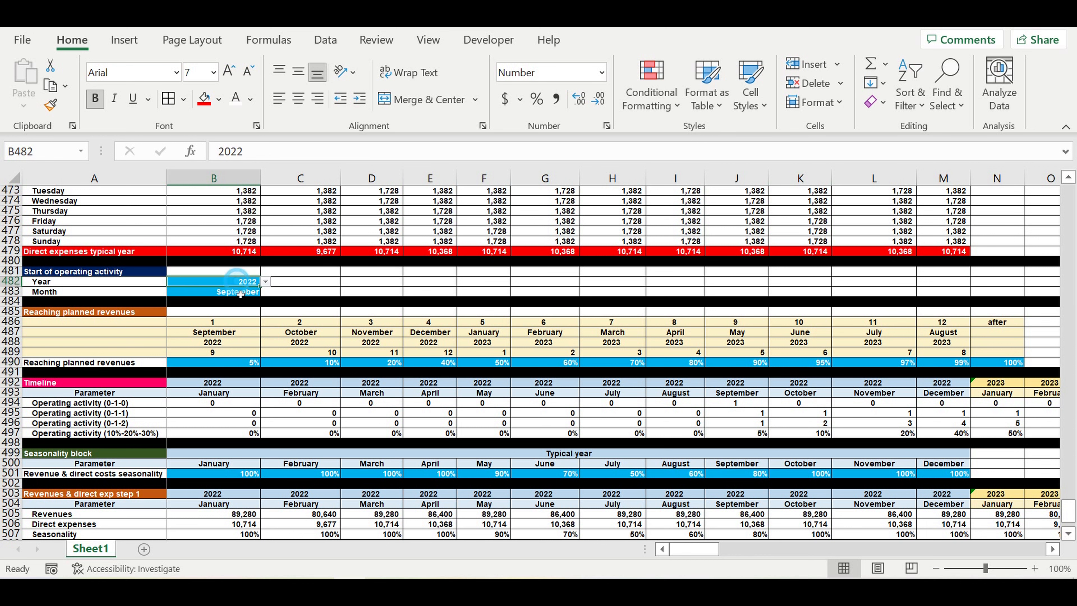
{"action": "left_click", "coordinate": [248, 292]}
{"action": "left_click", "coordinate": [248, 284]}
{"action": "left_click", "coordinate": [248, 292]}
{"action": "left_click", "coordinate": [247, 282]}
Enter the heading "Investment plan" in A514, below the Revenues & direct exp step 2 block
{"action": "scroll", "coordinate": [335, 321], "scroll_direction": "down", "scroll_amount": 1}
{"action": "scroll", "coordinate": [335, 321], "scroll_direction": "down", "scroll_amount": 1}
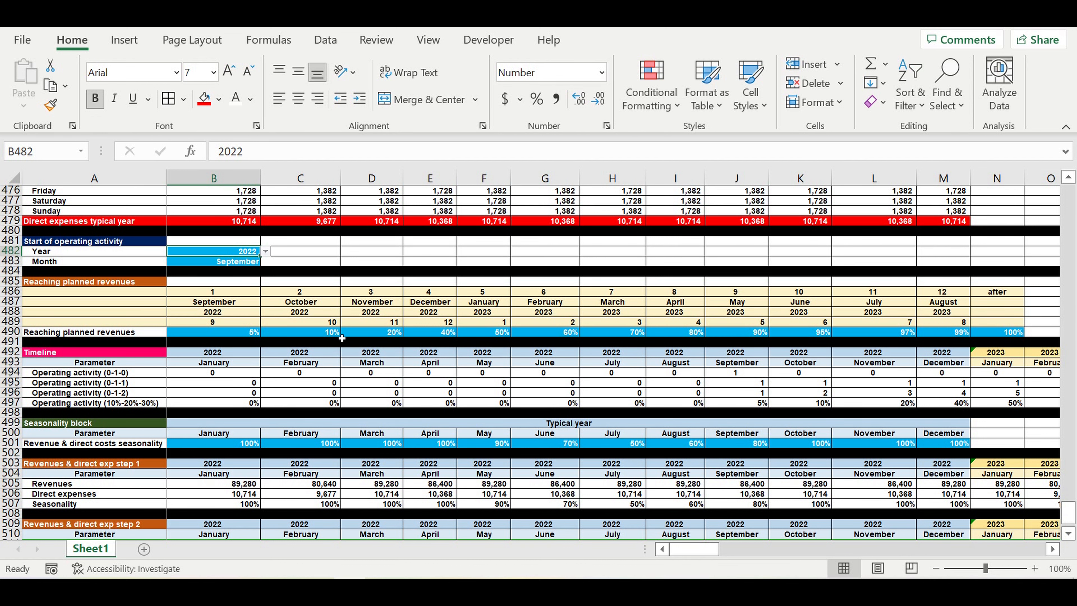
{"action": "scroll", "coordinate": [342, 338], "scroll_direction": "down", "scroll_amount": 5}
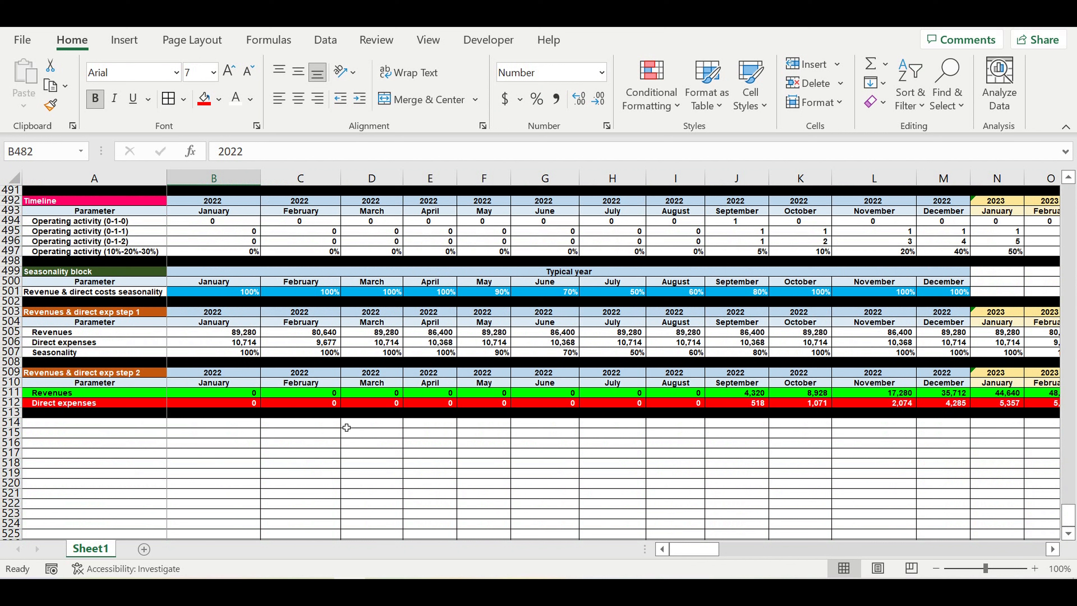
{"action": "left_click", "coordinate": [123, 425]}
{"action": "type", "text": "Investment plan"}
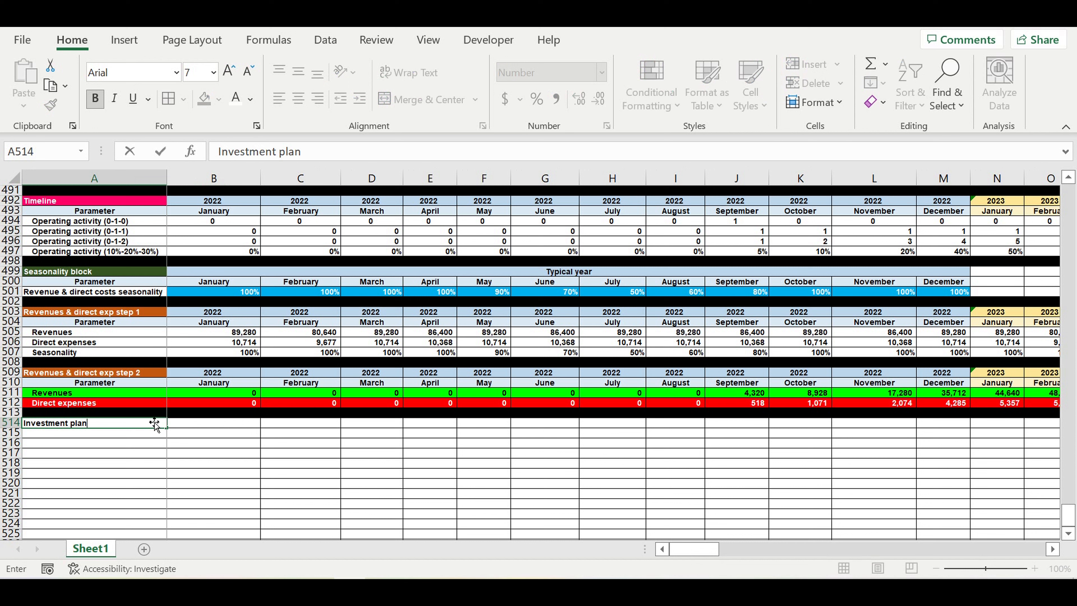
{"action": "key", "text": "Return"}
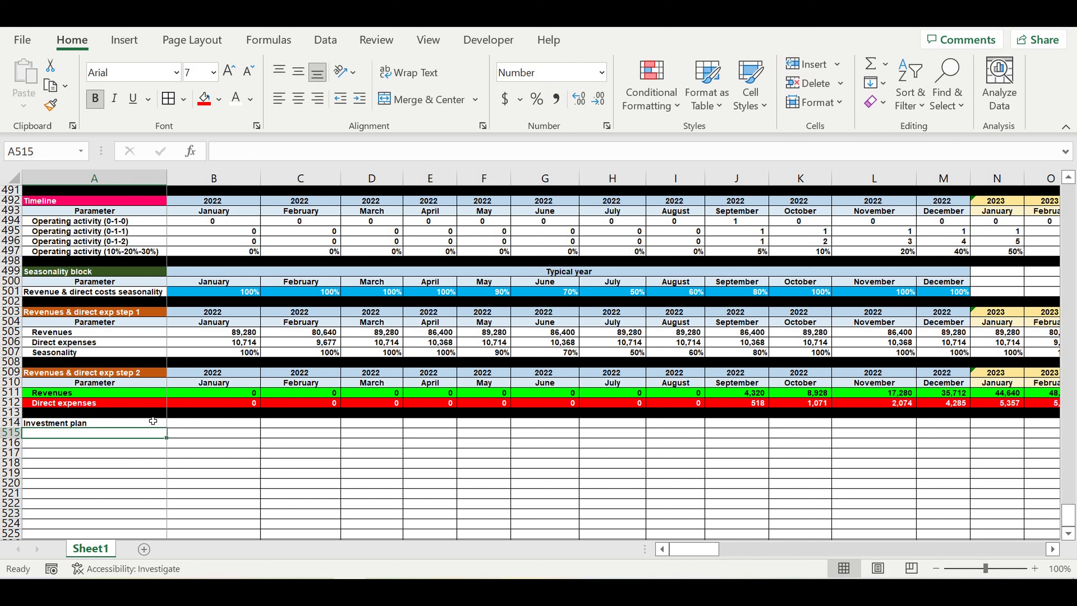
Number the cells under the Investment plan heading in descending order: 3 in B515, 2 in C515 and 1 in D515
{"action": "key", "text": "Right"}
{"action": "key", "text": "Right"}
{"action": "key", "text": "Right"}
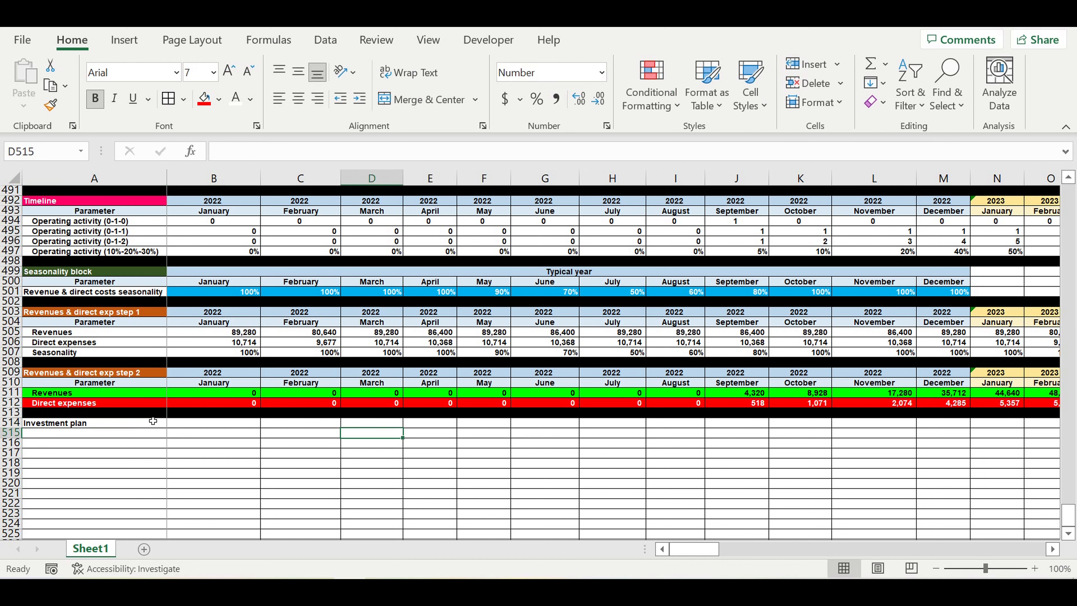
{"action": "type", "text": "1"}
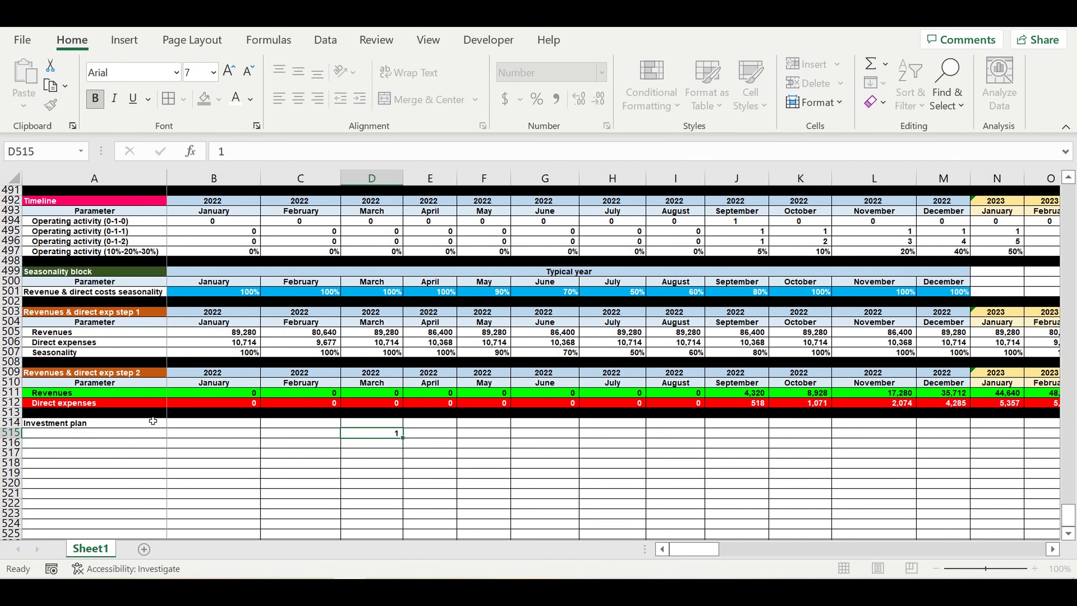
{"action": "key", "text": "Left"}
{"action": "type", "text": "2"}
{"action": "key", "text": "Left"}
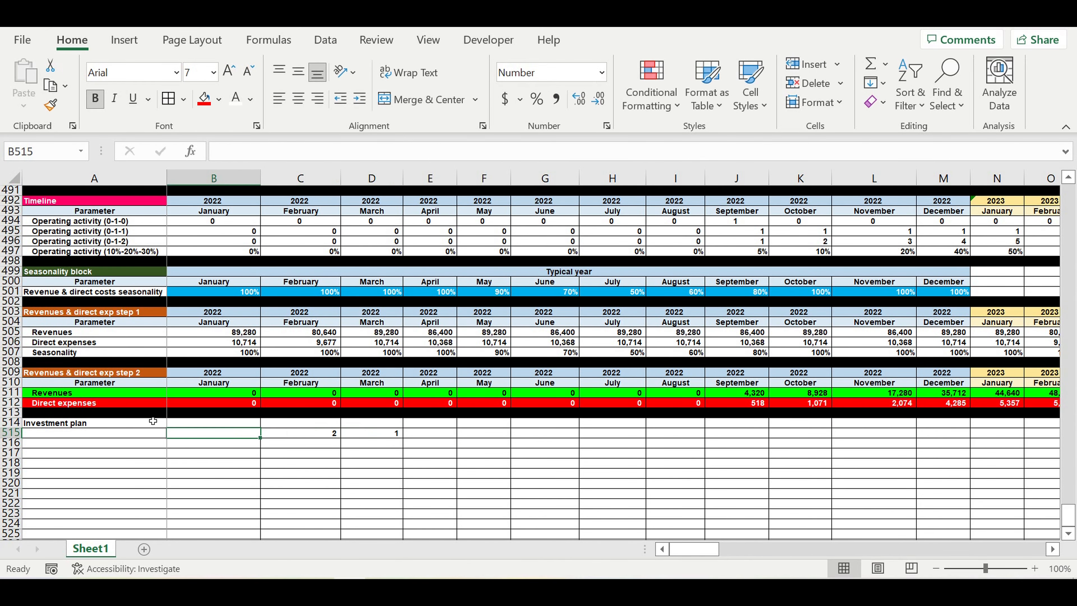
{"action": "type", "text": "3"}
{"action": "key", "text": "Return"}
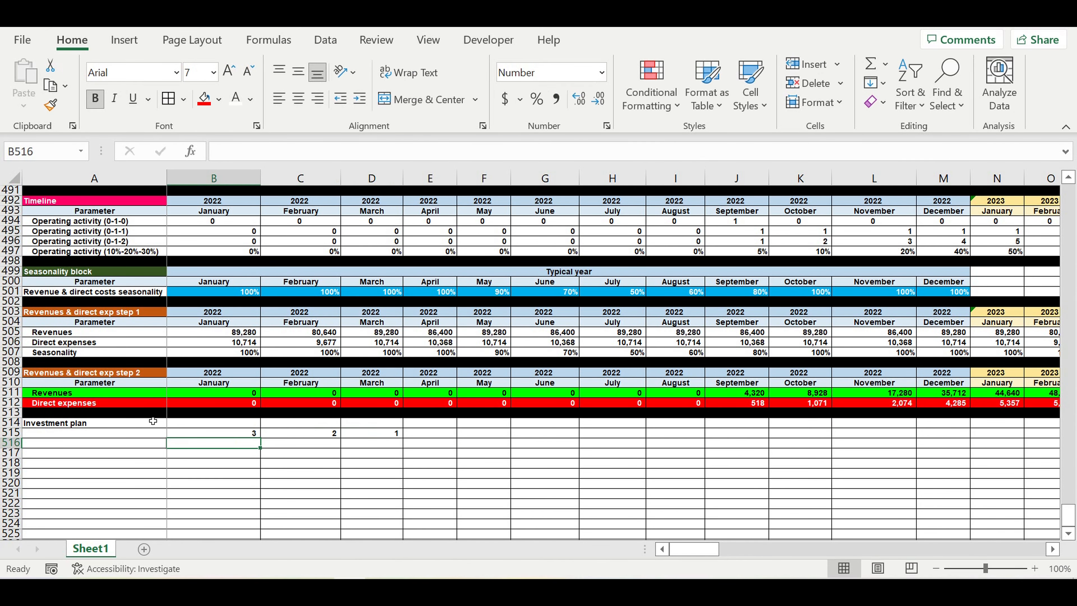
Link E516 to the start of operating activity year with the formula =B482
{"action": "left_click", "coordinate": [391, 432]}
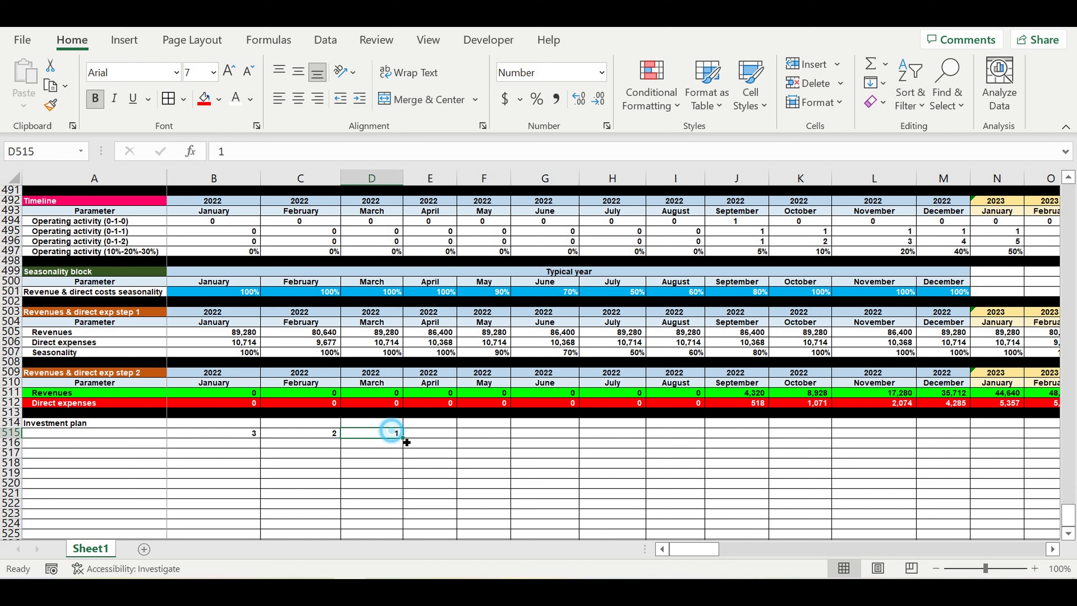
{"action": "left_click", "coordinate": [428, 434]}
{"action": "left_click", "coordinate": [430, 449]}
{"action": "left_click", "coordinate": [440, 433]}
{"action": "left_click", "coordinate": [434, 443]}
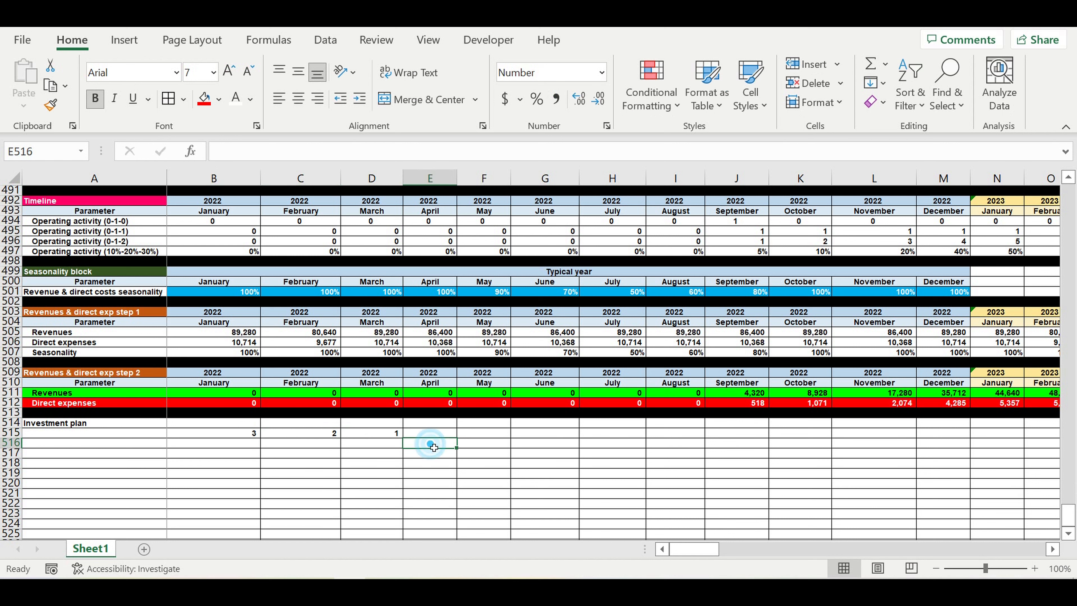
{"action": "type", "text": "="}
{"action": "scroll", "coordinate": [293, 339], "scroll_direction": "up", "scroll_amount": 4}
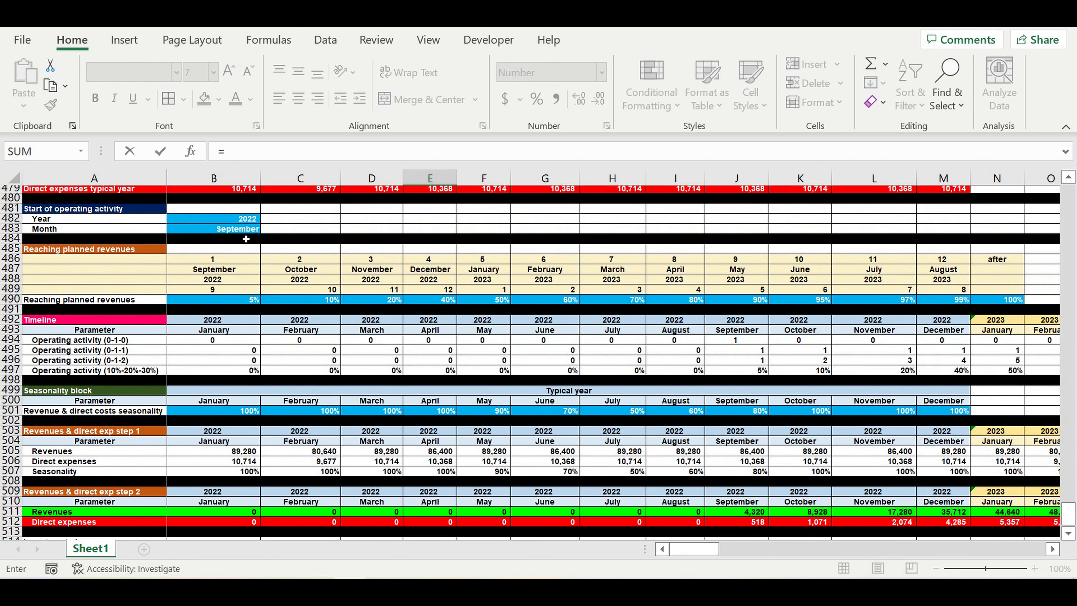
{"action": "left_click", "coordinate": [243, 218]}
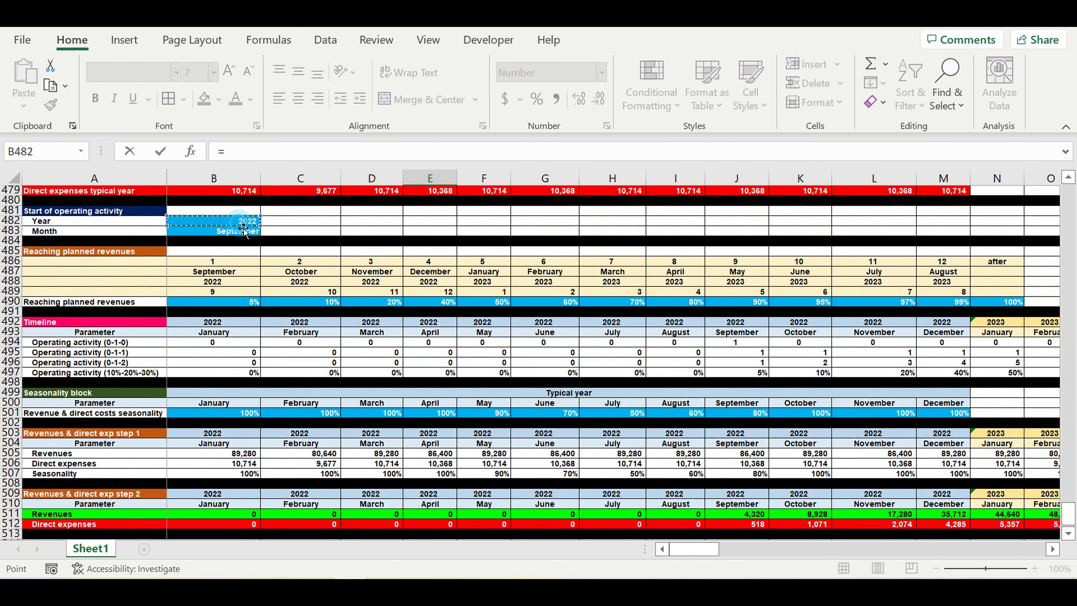
{"action": "key", "text": "Return"}
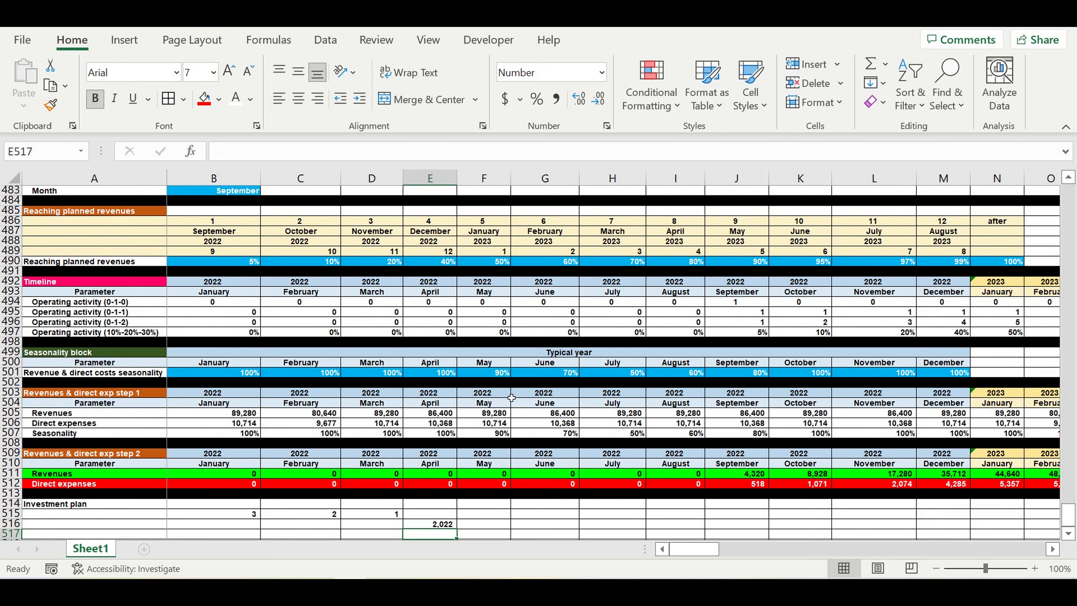
Link E517 to the start of operating activity month with the formula =B483
{"action": "type", "text": "="}
{"action": "scroll", "coordinate": [237, 314], "scroll_direction": "up", "scroll_amount": 4}
{"action": "left_click", "coordinate": [220, 312]}
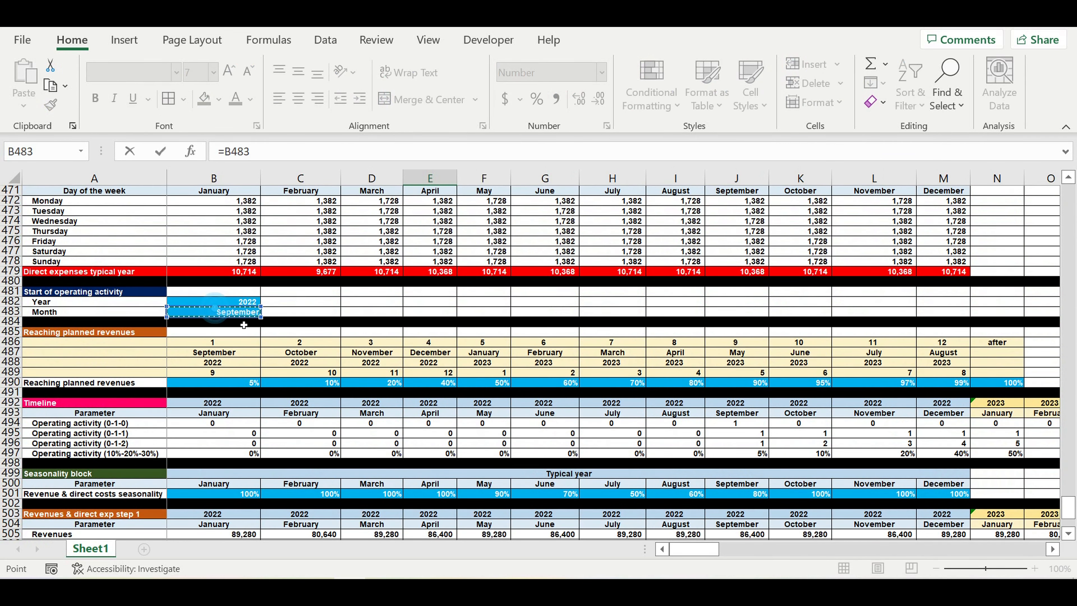
{"action": "key", "text": "Return"}
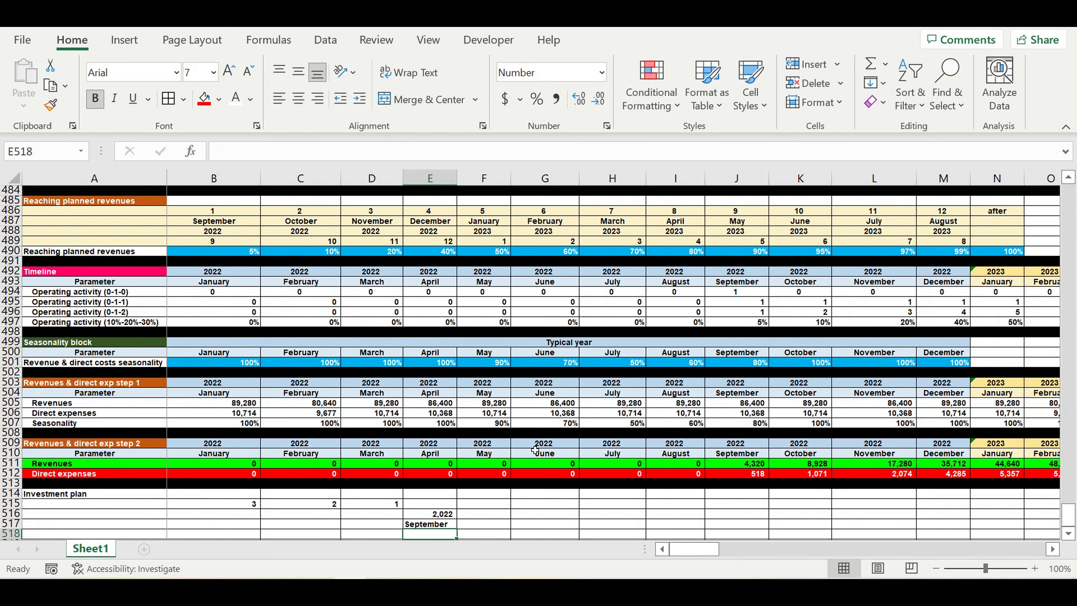
Remove the thousands separator from the number format of the whole row 516
{"action": "scroll", "coordinate": [536, 450], "scroll_direction": "down", "scroll_amount": 3}
{"action": "left_click", "coordinate": [426, 422]}
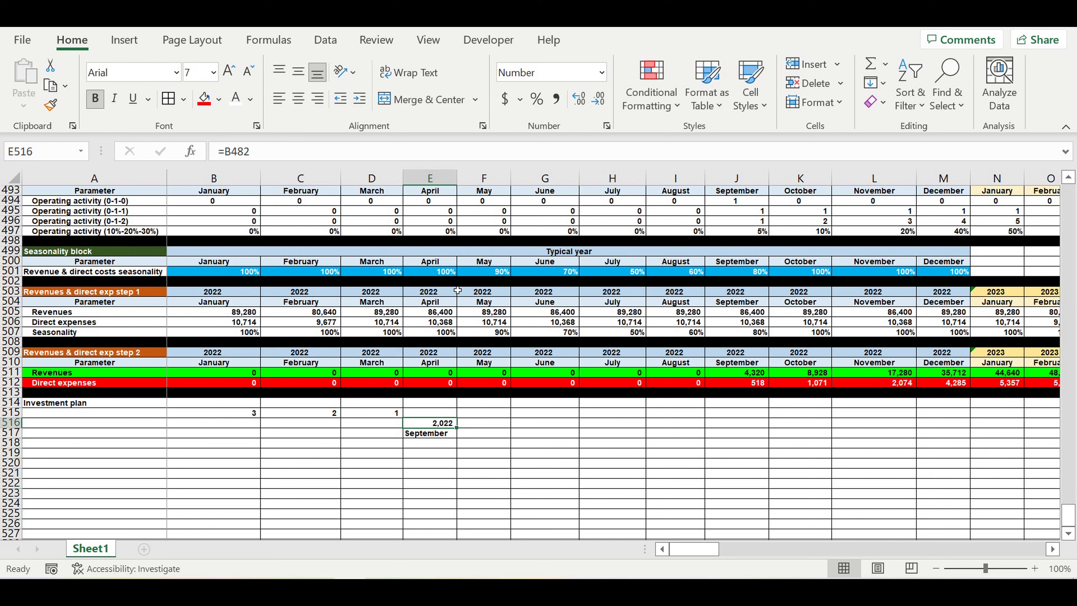
{"action": "left_click", "coordinate": [11, 412]}
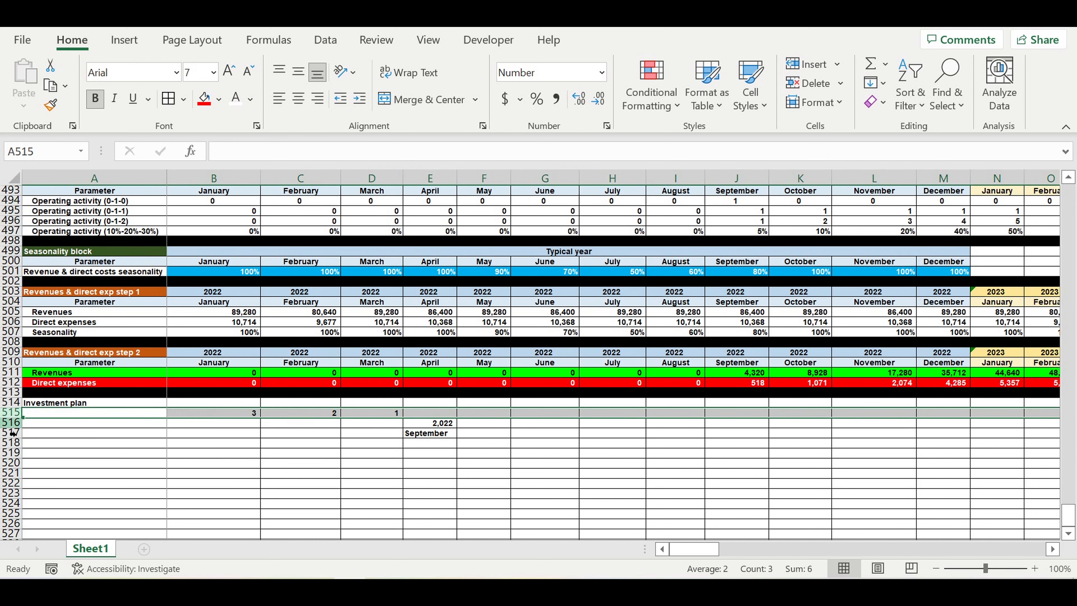
{"action": "left_click", "coordinate": [10, 423]}
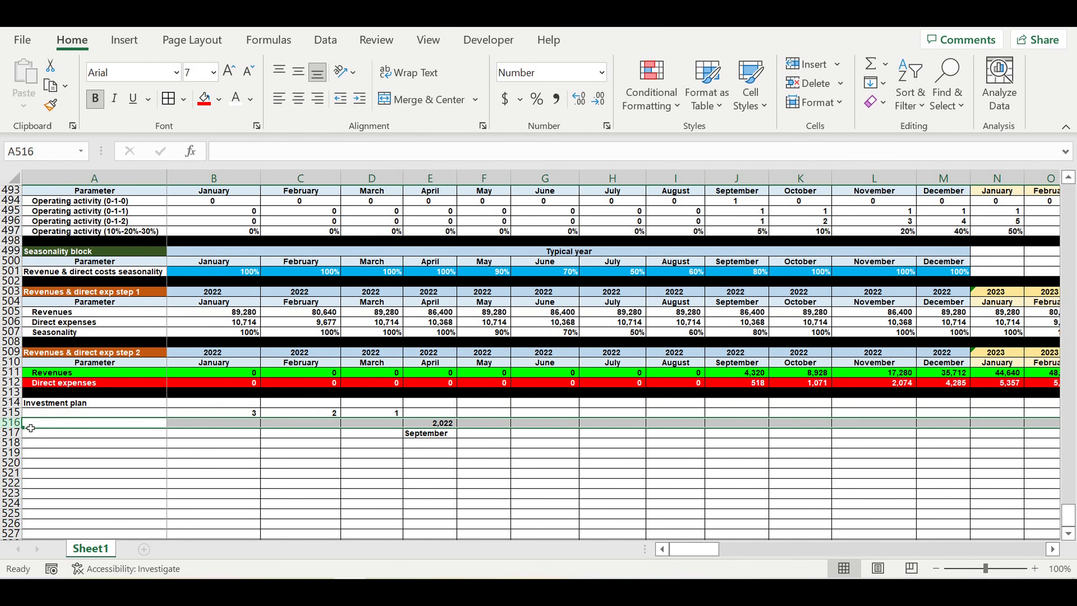
{"action": "right_click", "coordinate": [10, 423]}
{"action": "left_click", "coordinate": [68, 339]}
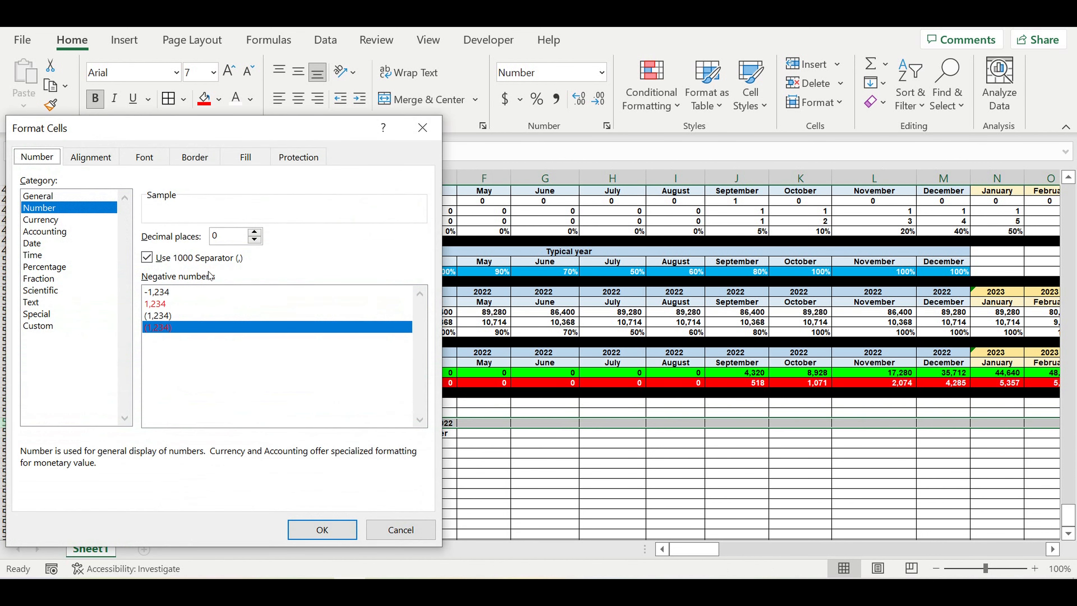
{"action": "left_click", "coordinate": [147, 257]}
{"action": "left_click", "coordinate": [334, 529]}
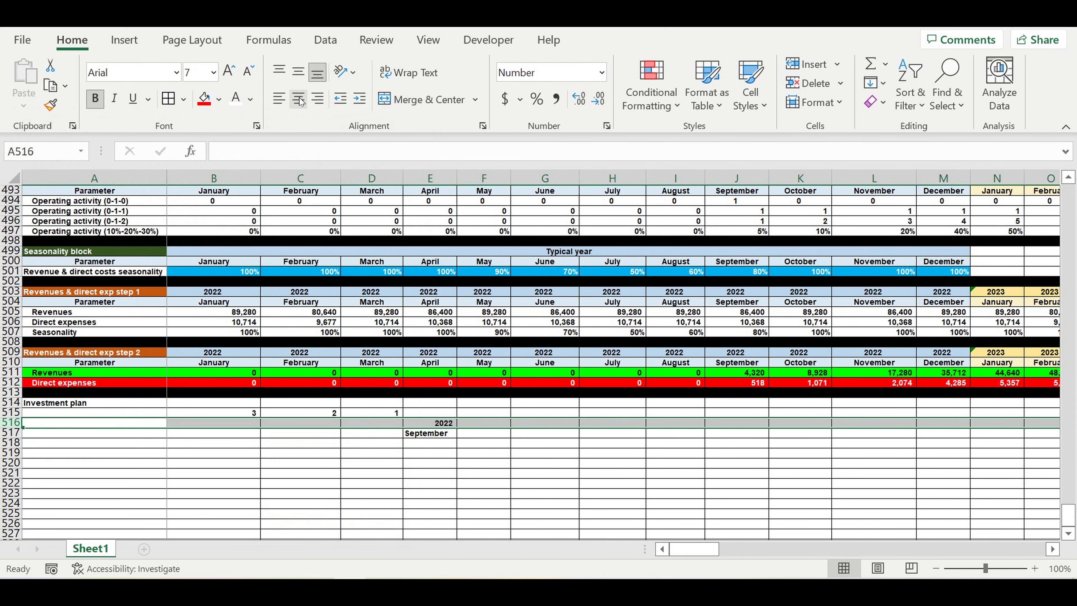
Centre the year in cell E516 horizontally
{"action": "left_click", "coordinate": [432, 423]}
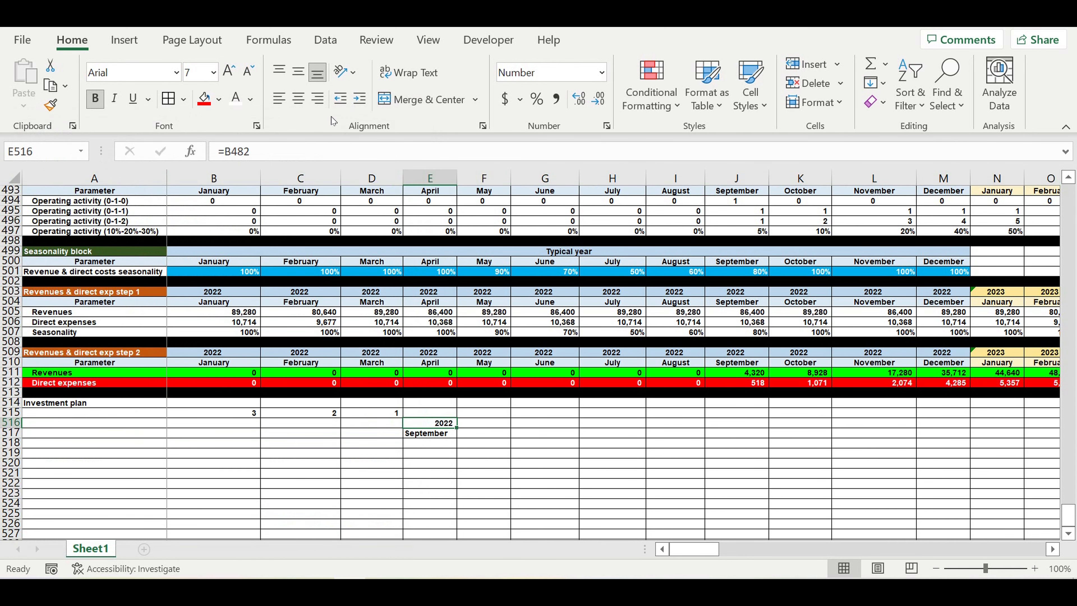
{"action": "left_click", "coordinate": [299, 98]}
{"action": "left_click", "coordinate": [526, 454]}
{"action": "left_click", "coordinate": [424, 432]}
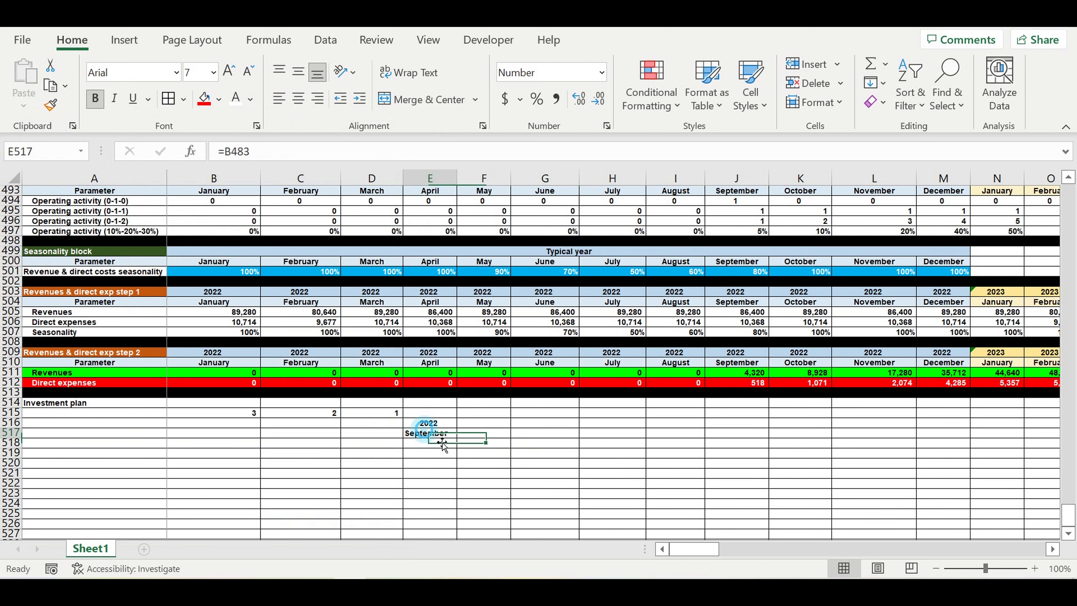
{"action": "left_click", "coordinate": [372, 432]}
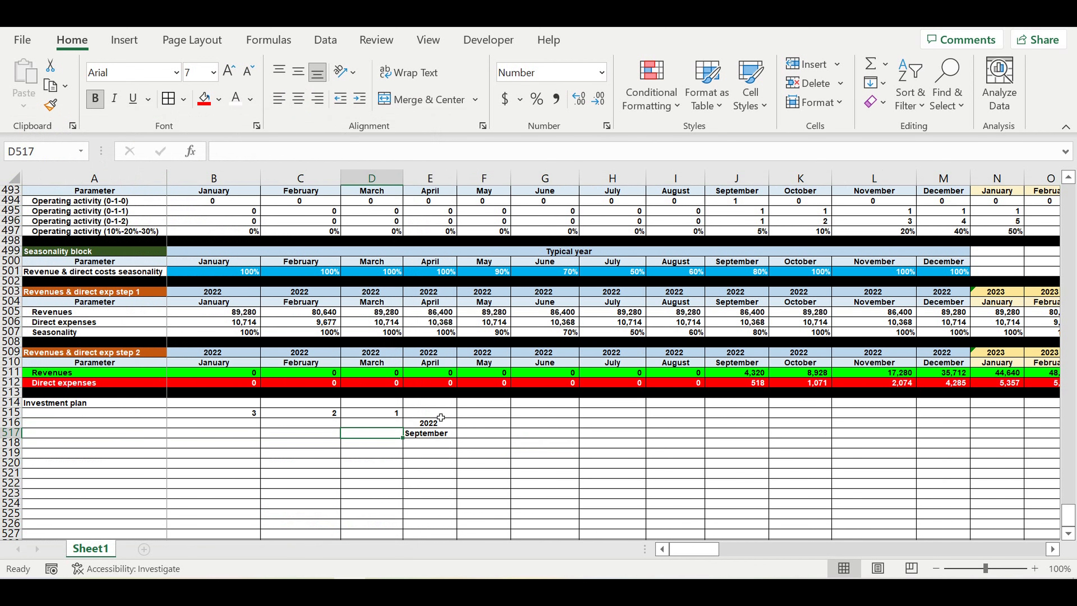
Convert the start month in E517 to its month number in E518 with the formula =VLOOKUP(E517,C1:D12,2,0)
{"action": "scroll", "coordinate": [442, 416], "scroll_direction": "down", "scroll_amount": 1}
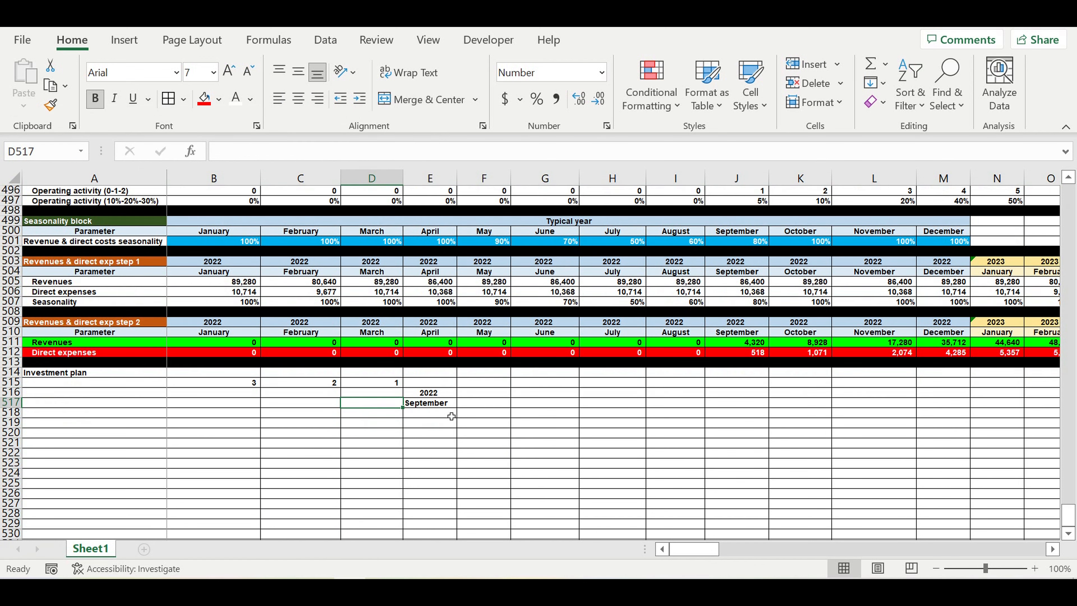
{"action": "left_click", "coordinate": [444, 403]}
{"action": "left_click", "coordinate": [445, 414]}
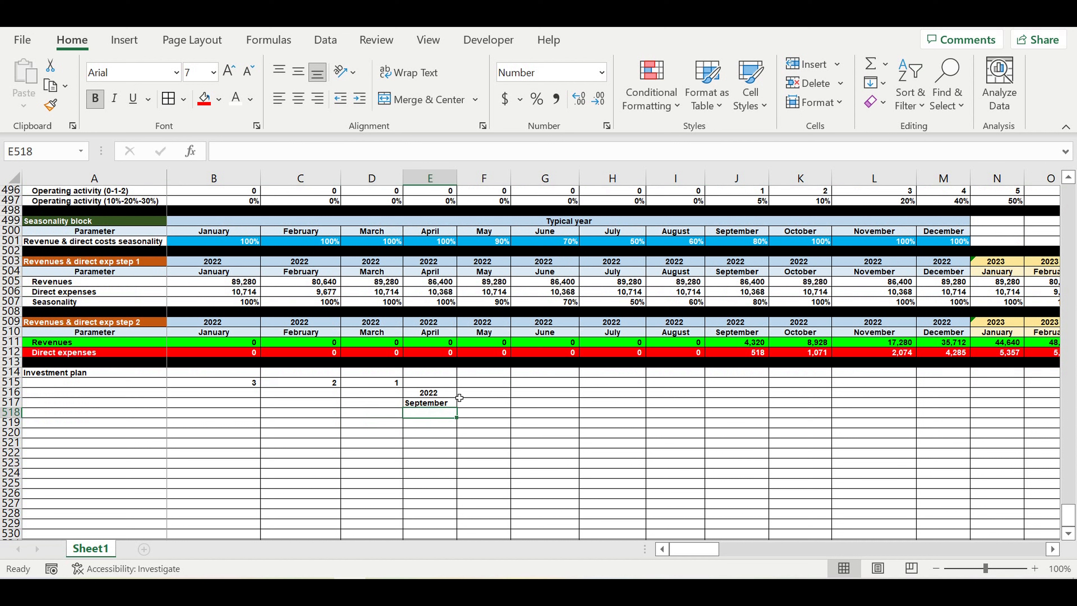
{"action": "type", "text": "="}
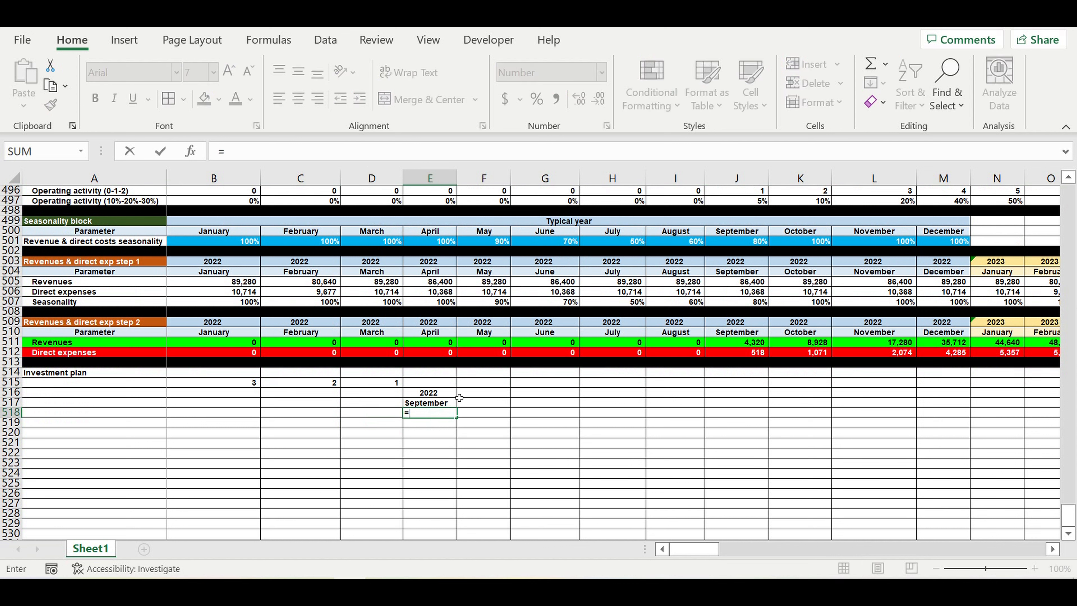
{"action": "type", "text": "vl"}
{"action": "left_click", "coordinate": [441, 430]}
{"action": "double_click", "coordinate": [441, 430]}
{"action": "left_click", "coordinate": [424, 403]}
{"action": "type", "text": ","}
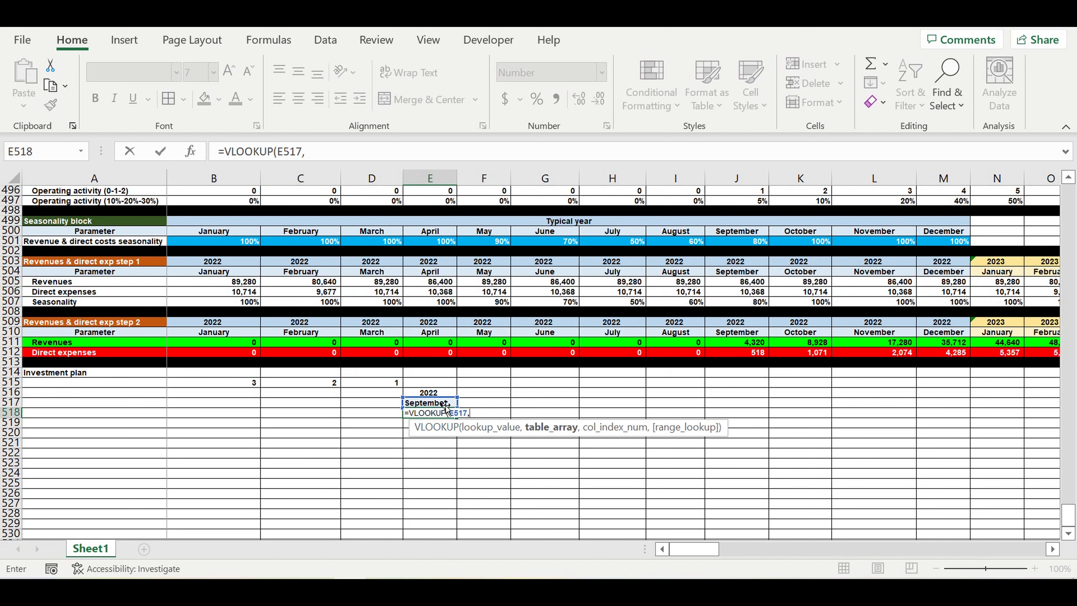
{"action": "left_click_drag", "start_coordinate": [1064, 522], "coordinate": [1068, 194]}
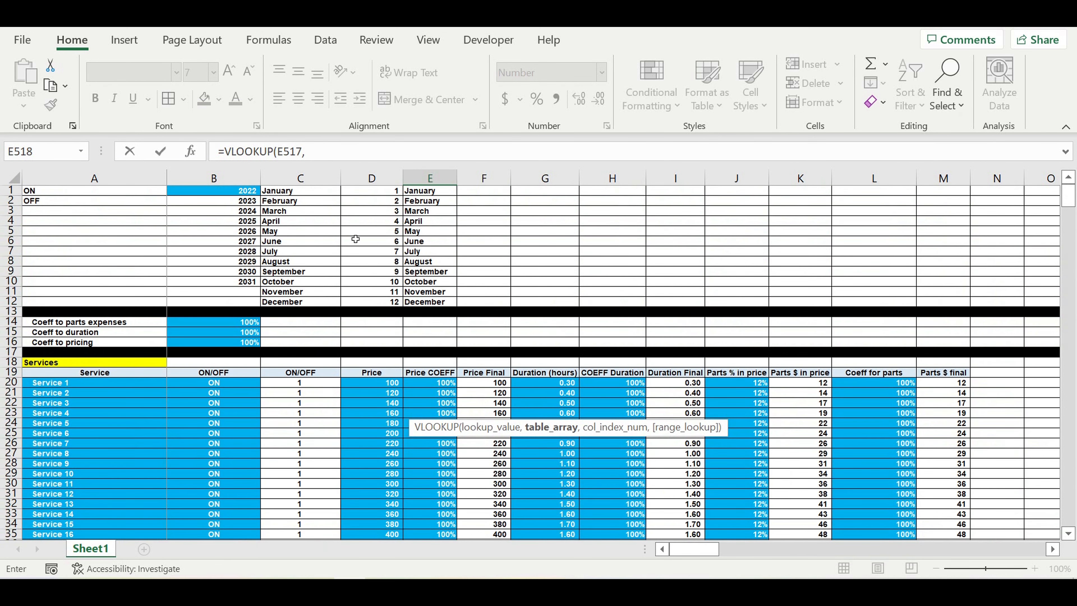
{"action": "left_click_drag", "start_coordinate": [313, 192], "coordinate": [399, 302]}
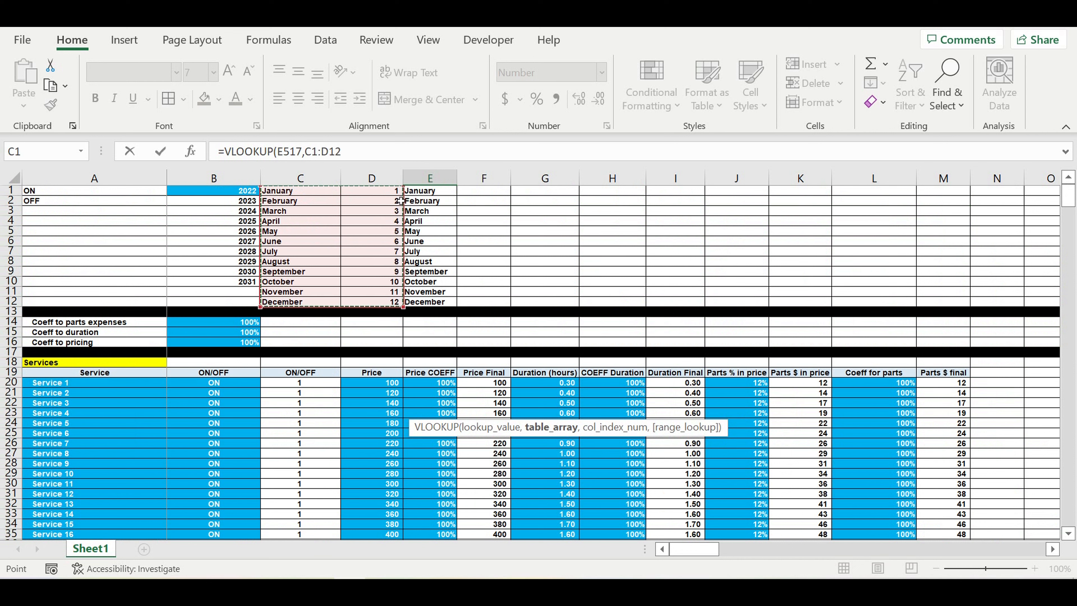
{"action": "left_click", "coordinate": [363, 158]}
{"action": "type", "text": ","}
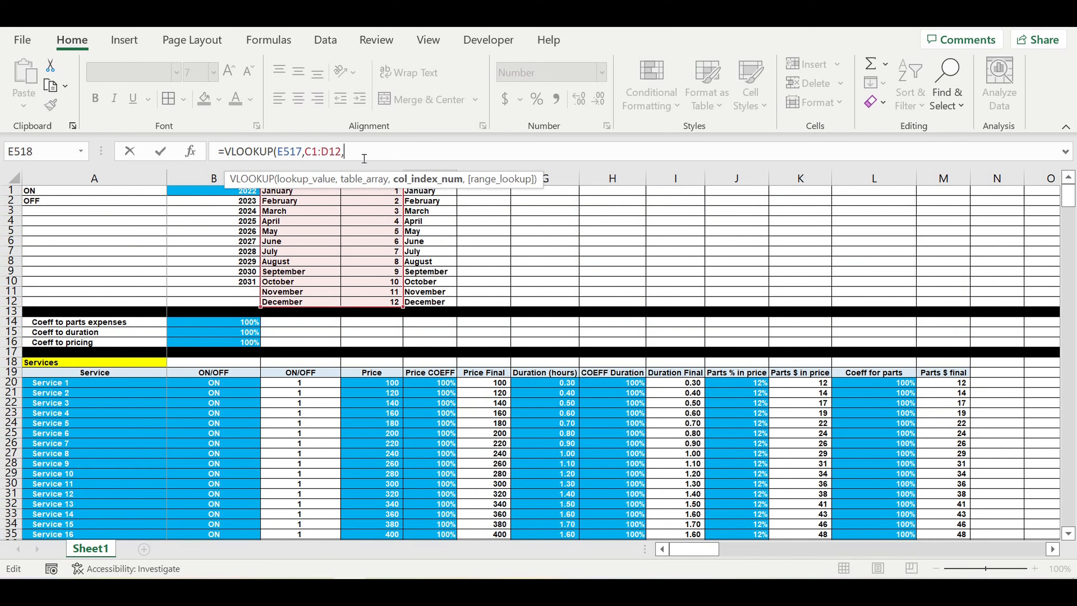
{"action": "type", "text": "2,0)"}
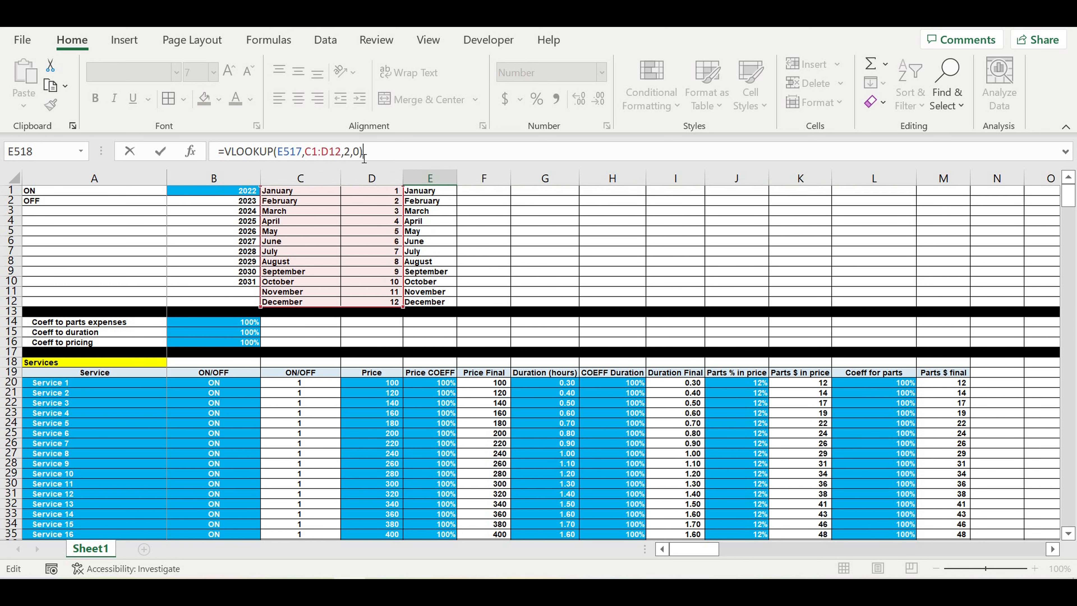
{"action": "key", "text": "Return"}
Centre the month number in cell E518 horizontally
{"action": "scroll", "coordinate": [564, 466], "scroll_direction": "down", "scroll_amount": 3}
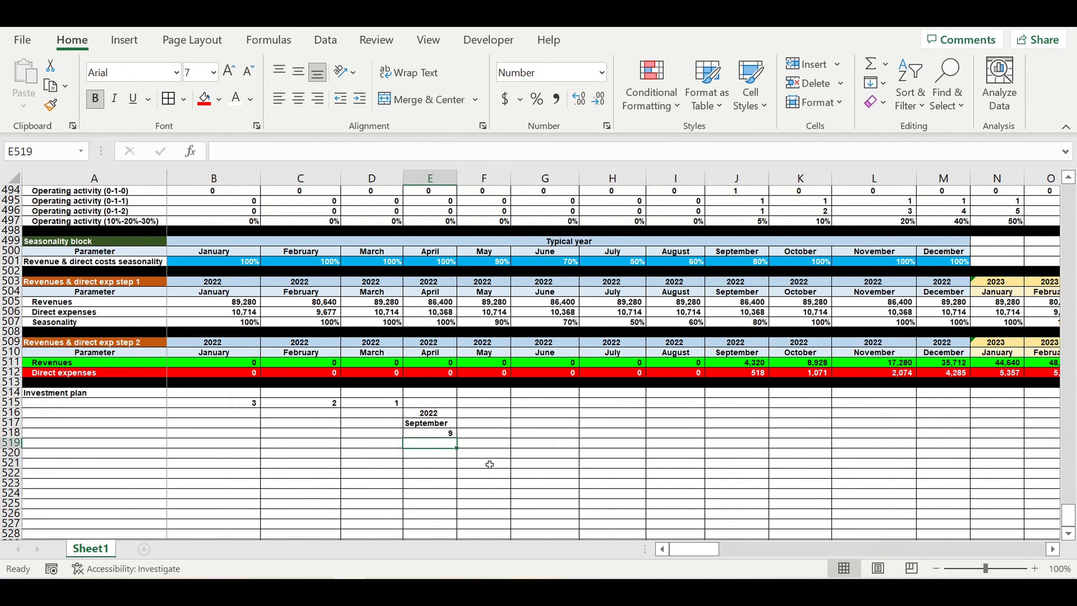
{"action": "left_click", "coordinate": [430, 422]}
{"action": "left_click", "coordinate": [430, 433]}
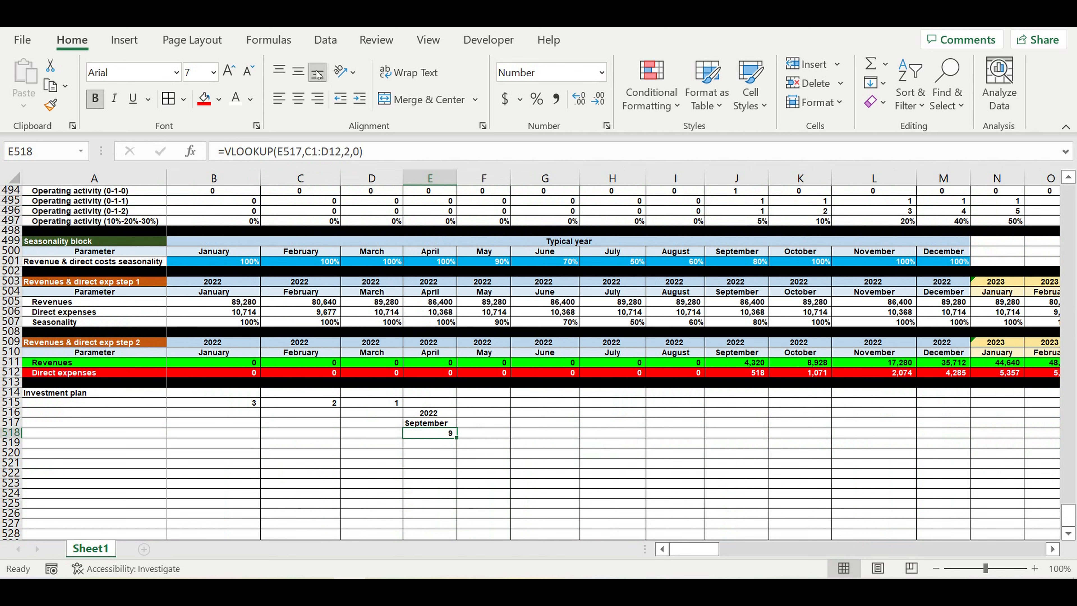
{"action": "left_click", "coordinate": [298, 99]}
{"action": "left_click", "coordinate": [557, 466]}
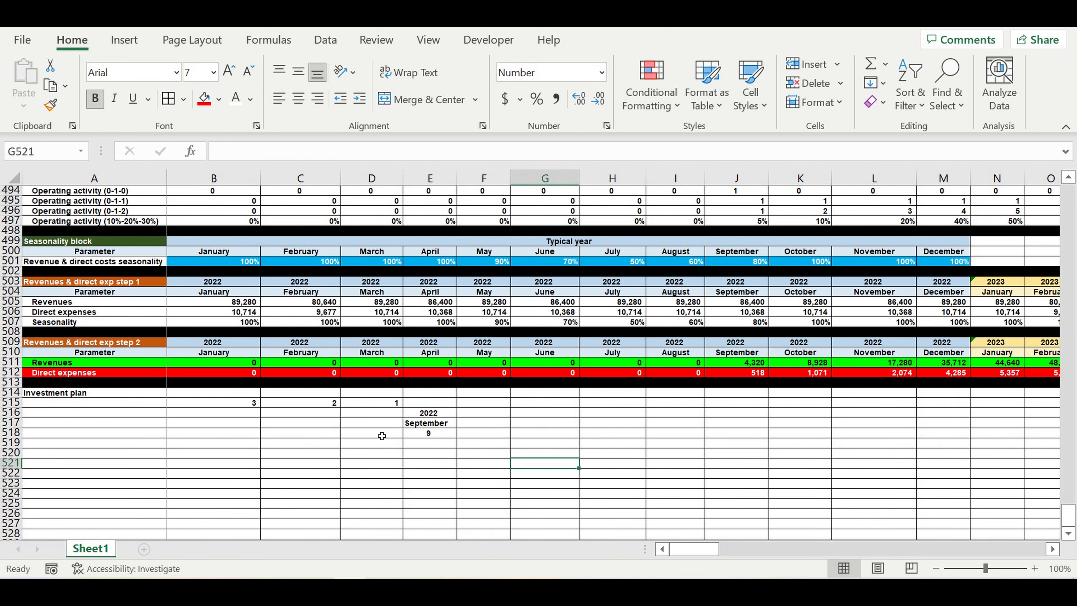
Calculate the preceding month number in D518 with =IF(E518=1,12,E518-1) and fill the formula back to B518
{"action": "left_click", "coordinate": [373, 432]}
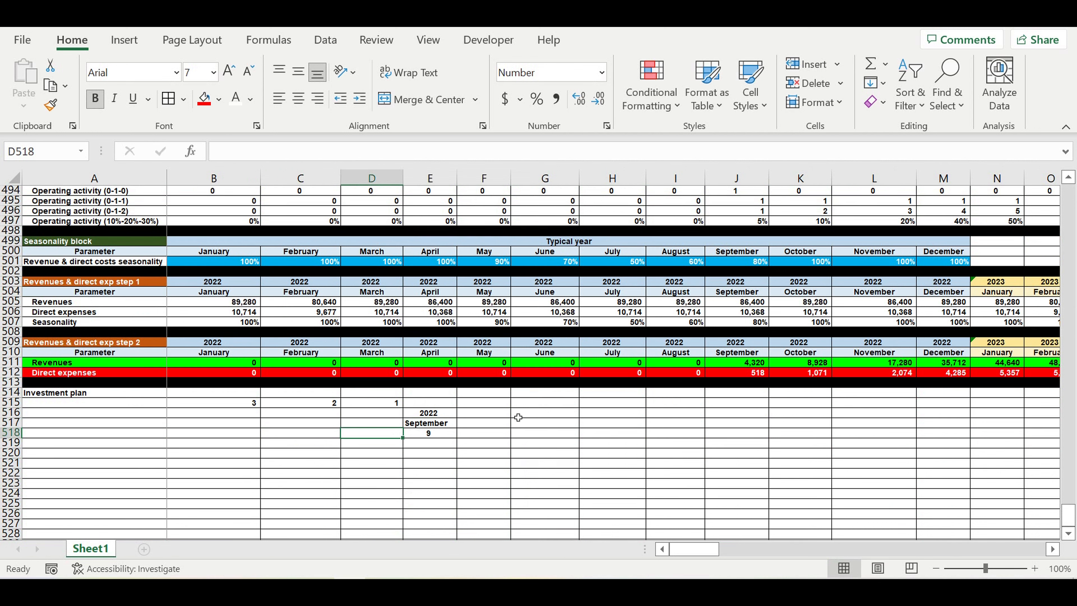
{"action": "type", "text": "="}
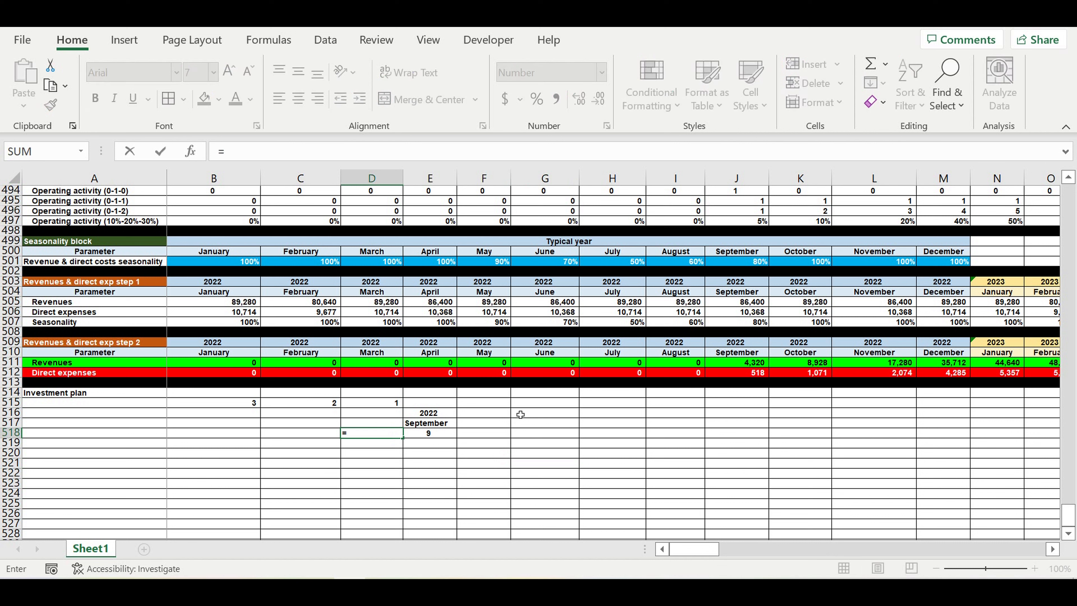
{"action": "type", "text": "if("}
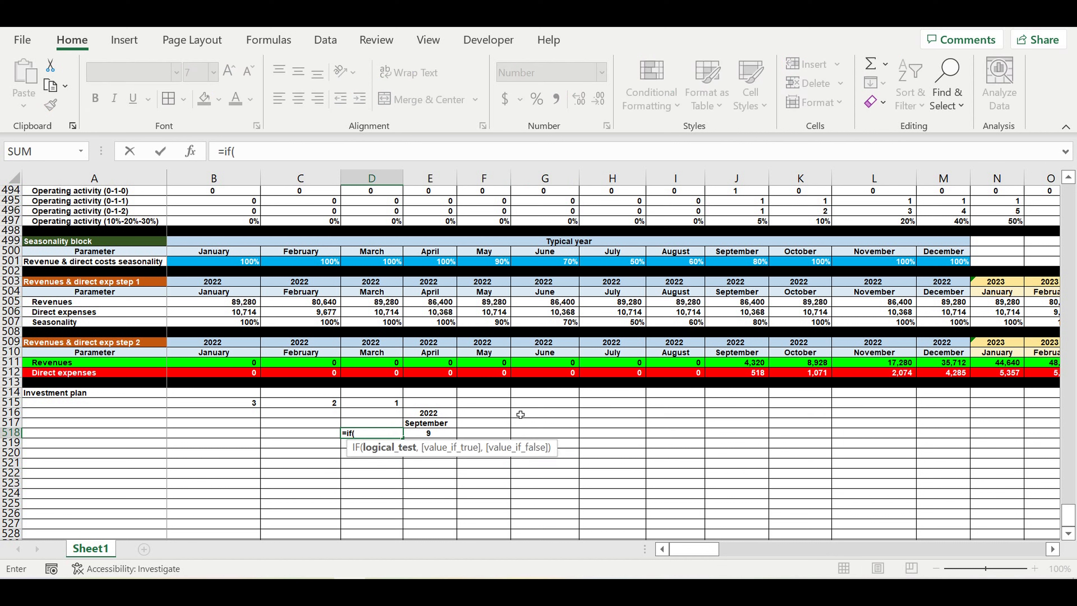
{"action": "left_click", "coordinate": [440, 437]}
{"action": "type", "text": "="}
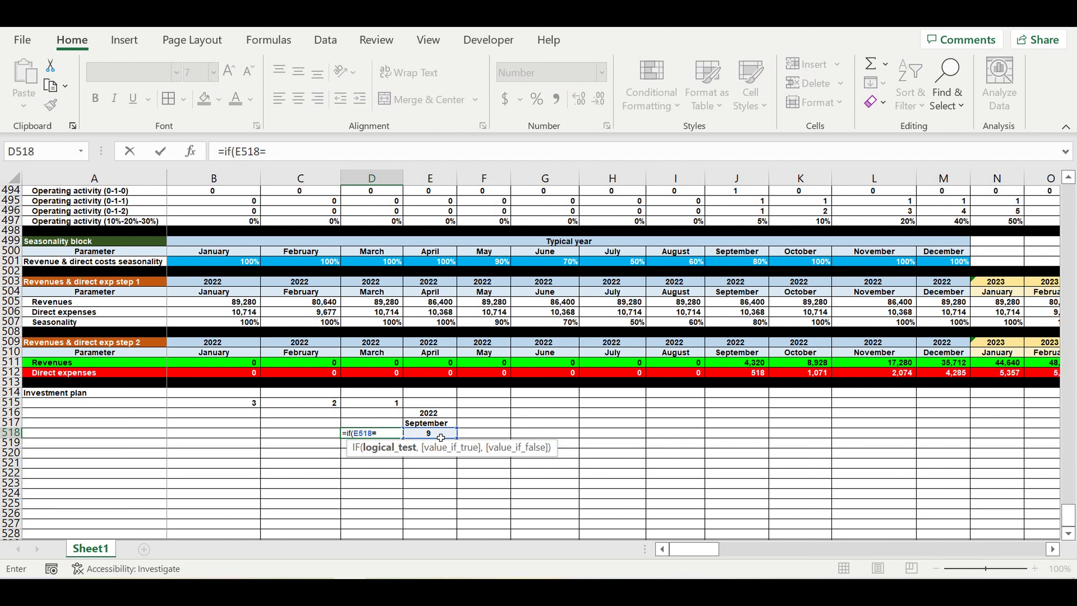
{"action": "type", "text": "1,12,"}
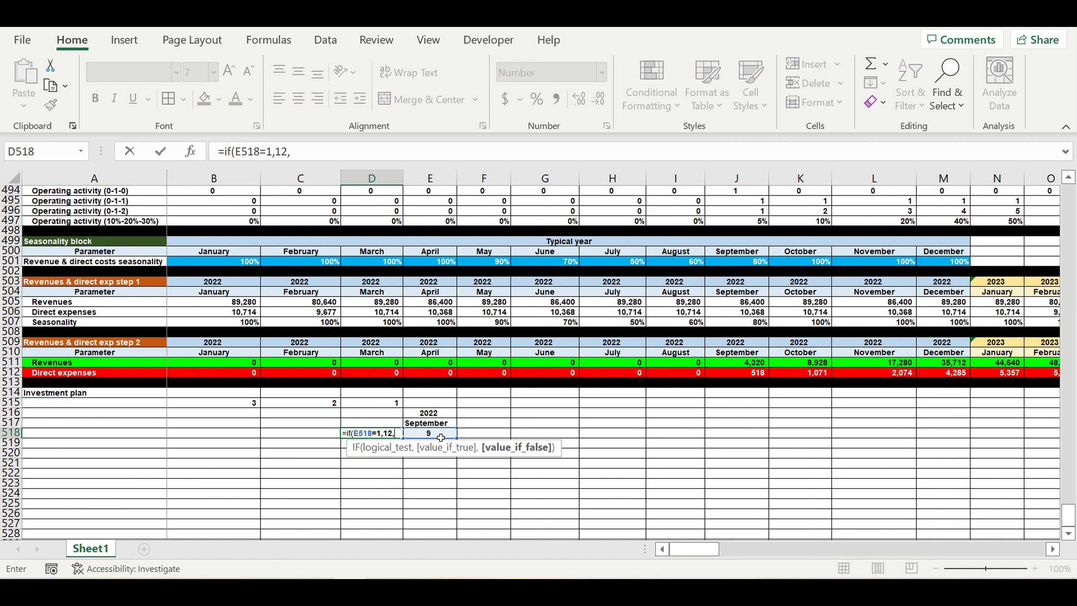
{"action": "left_click", "coordinate": [441, 437]}
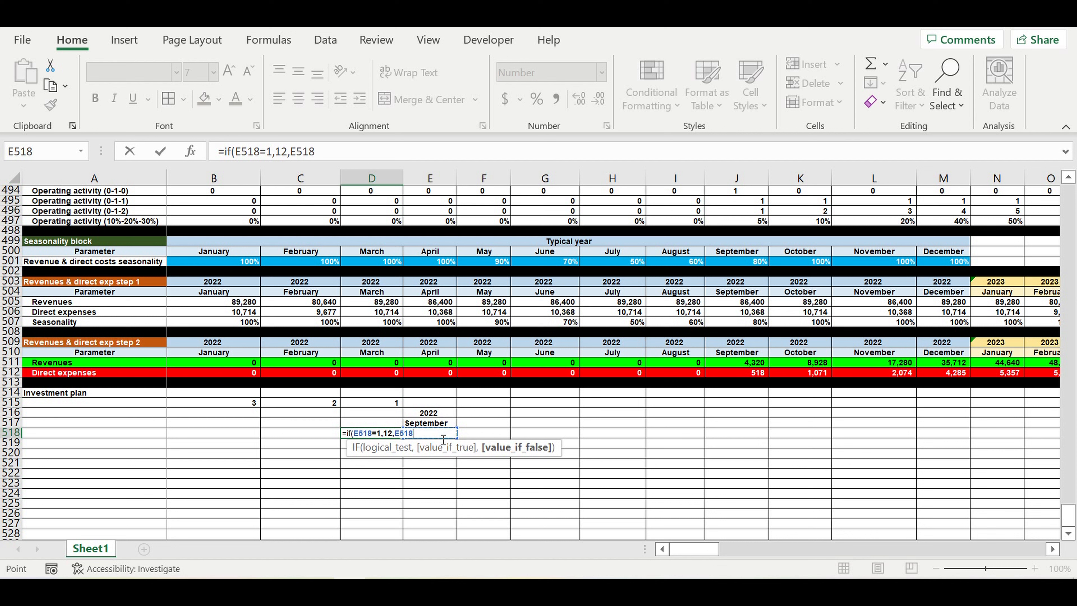
{"action": "type", "text": "-1)"}
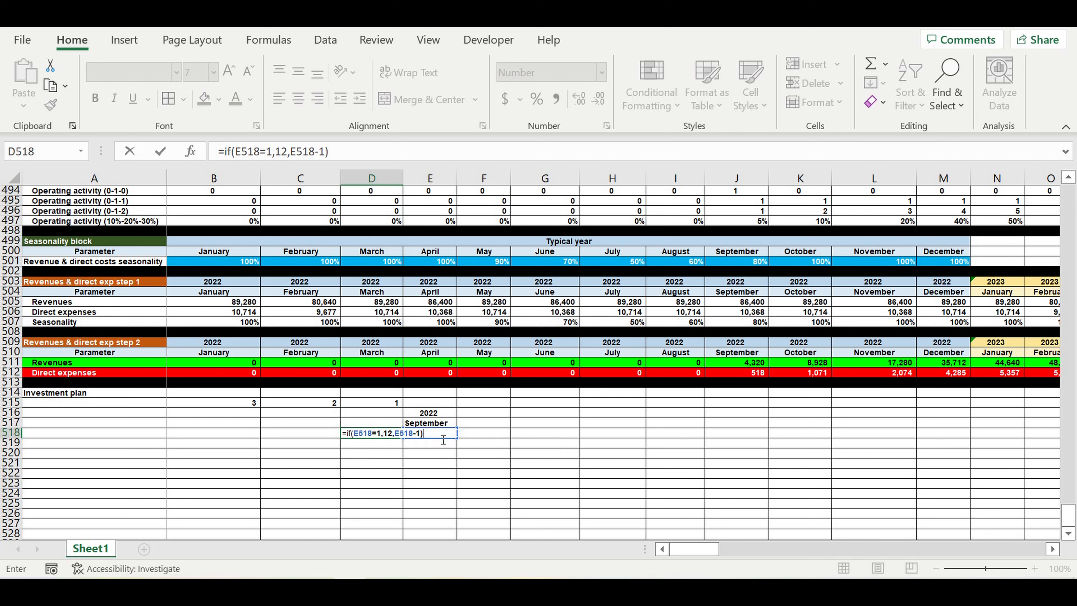
{"action": "key", "text": "ctrl+Return"}
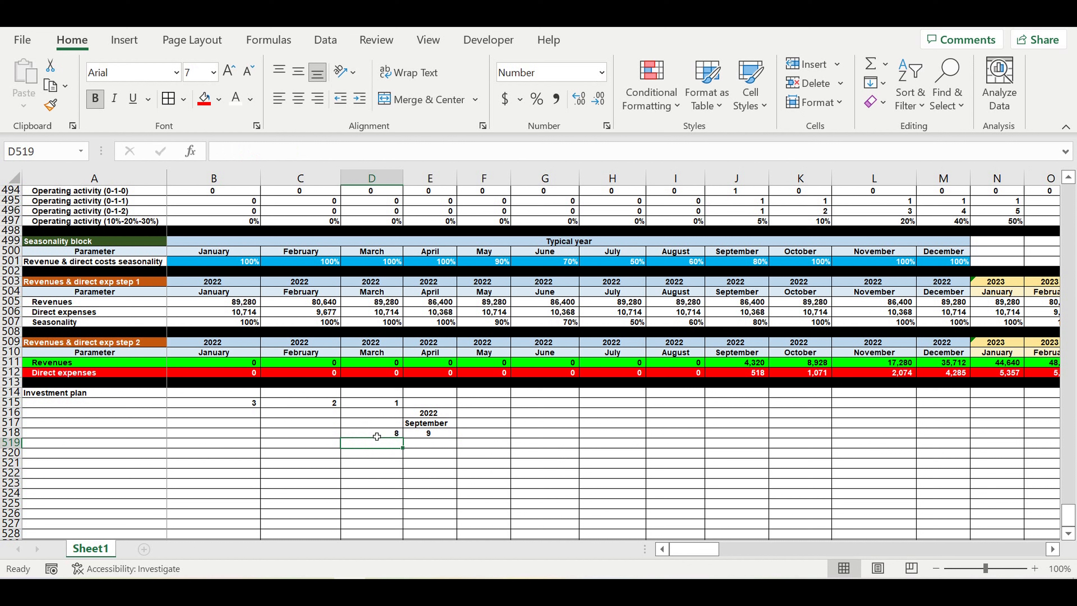
{"action": "left_click_drag", "start_coordinate": [402, 437], "coordinate": [185, 441]}
{"action": "left_click", "coordinate": [322, 485]}
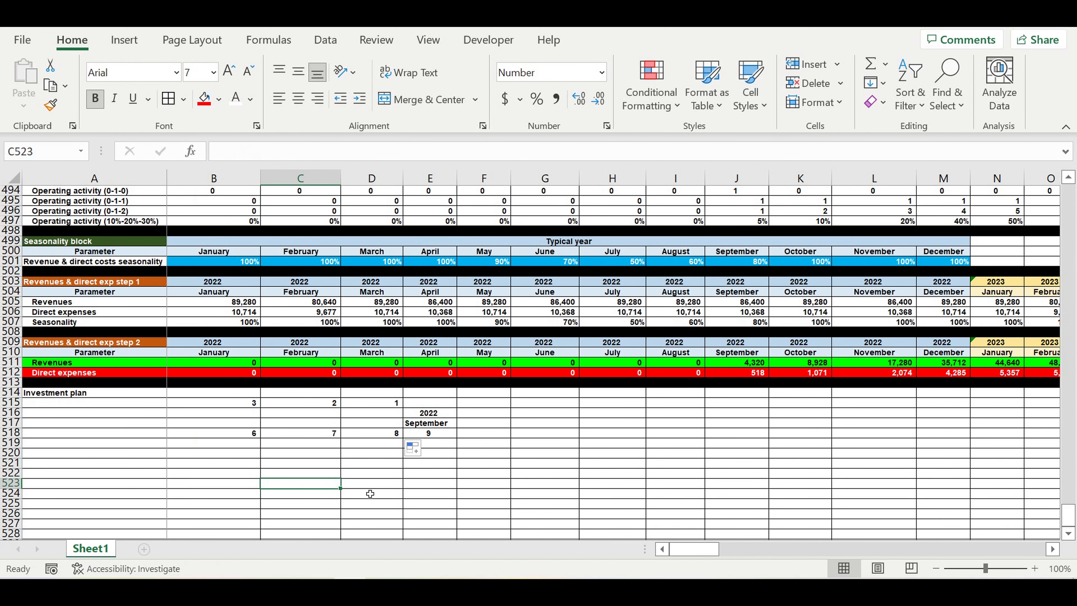
Set the start of operating activity month in B483 to February and check the month numbers in row 518
{"action": "scroll", "coordinate": [304, 296], "scroll_direction": "up", "scroll_amount": 2}
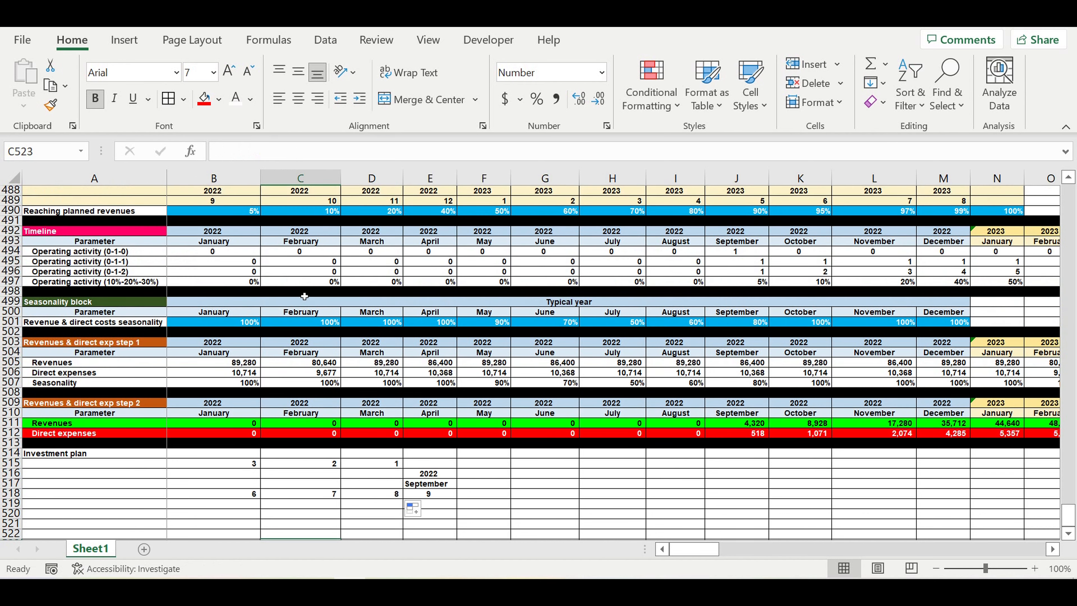
{"action": "scroll", "coordinate": [273, 278], "scroll_direction": "up", "scroll_amount": 2}
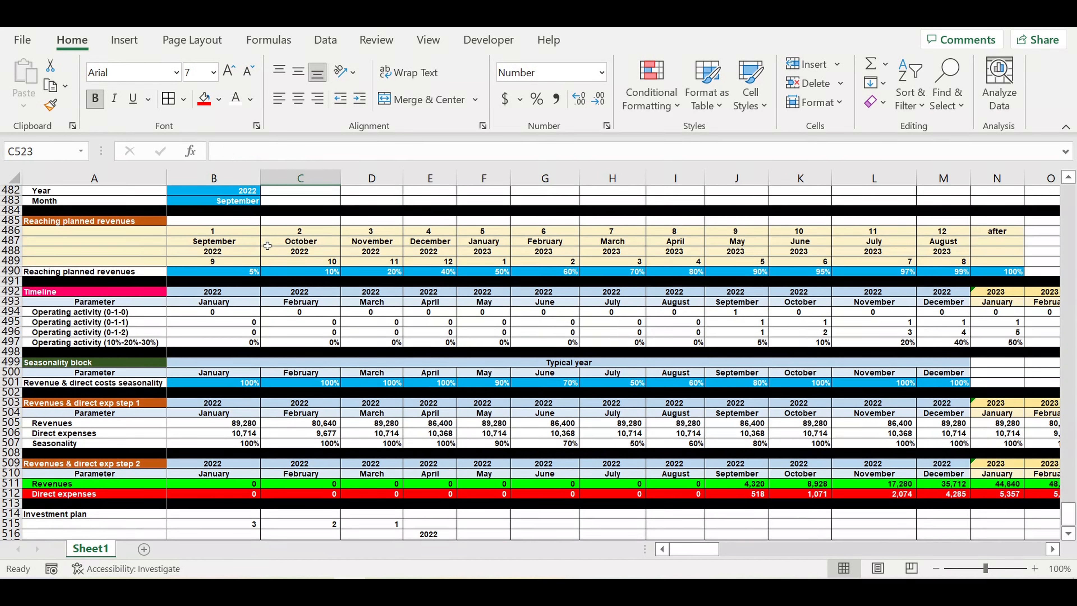
{"action": "scroll", "coordinate": [267, 245], "scroll_direction": "up", "scroll_amount": 1}
{"action": "left_click", "coordinate": [233, 236]}
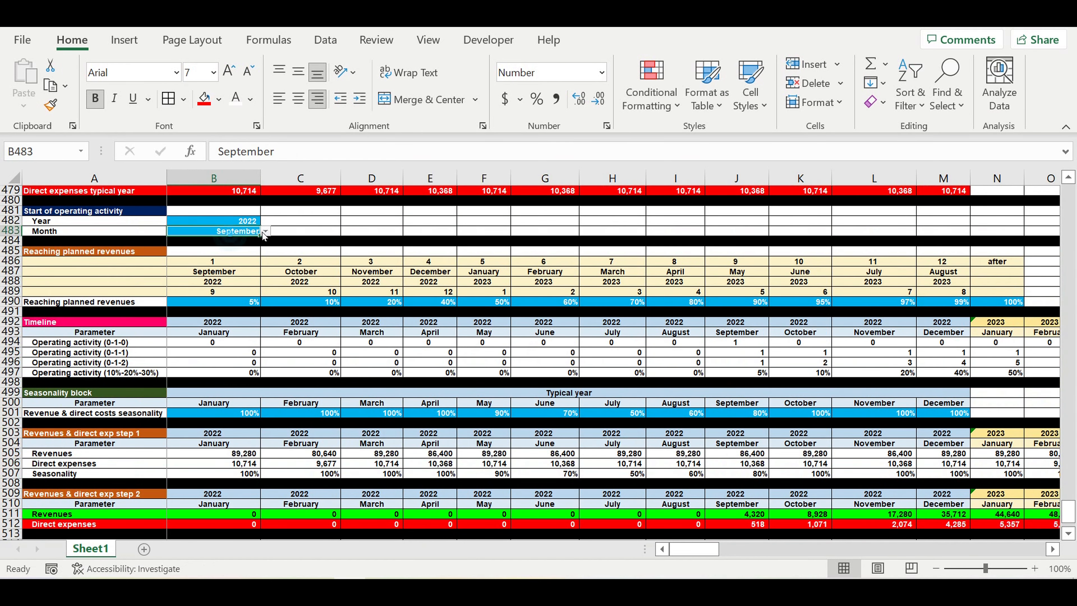
{"action": "left_click", "coordinate": [265, 231]}
{"action": "scroll", "coordinate": [266, 292], "scroll_direction": "up", "scroll_amount": 2}
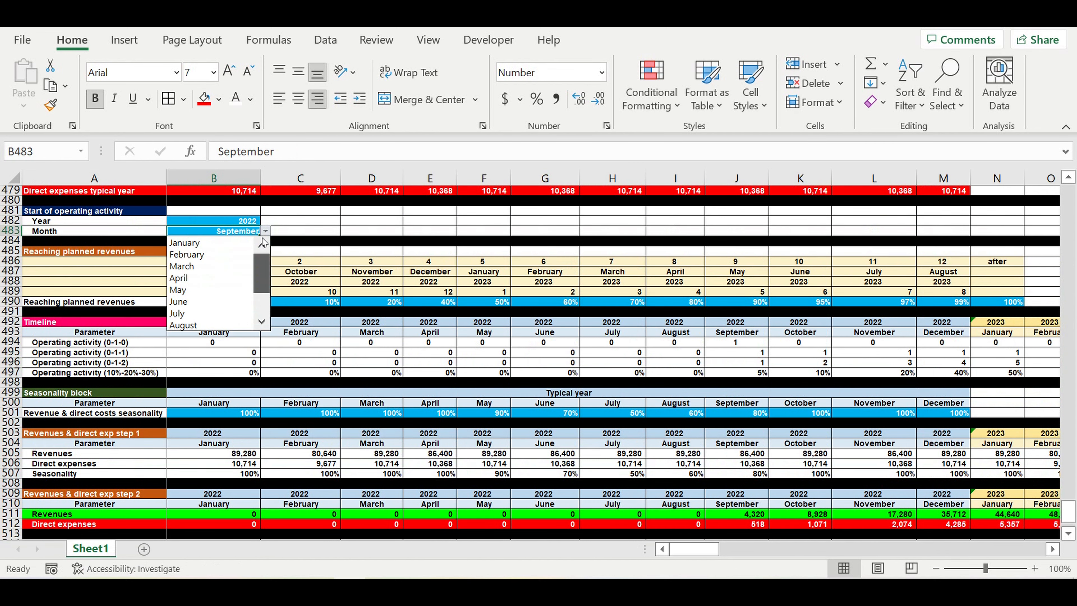
{"action": "left_click", "coordinate": [199, 254]}
{"action": "scroll", "coordinate": [348, 336], "scroll_direction": "down", "scroll_amount": 6}
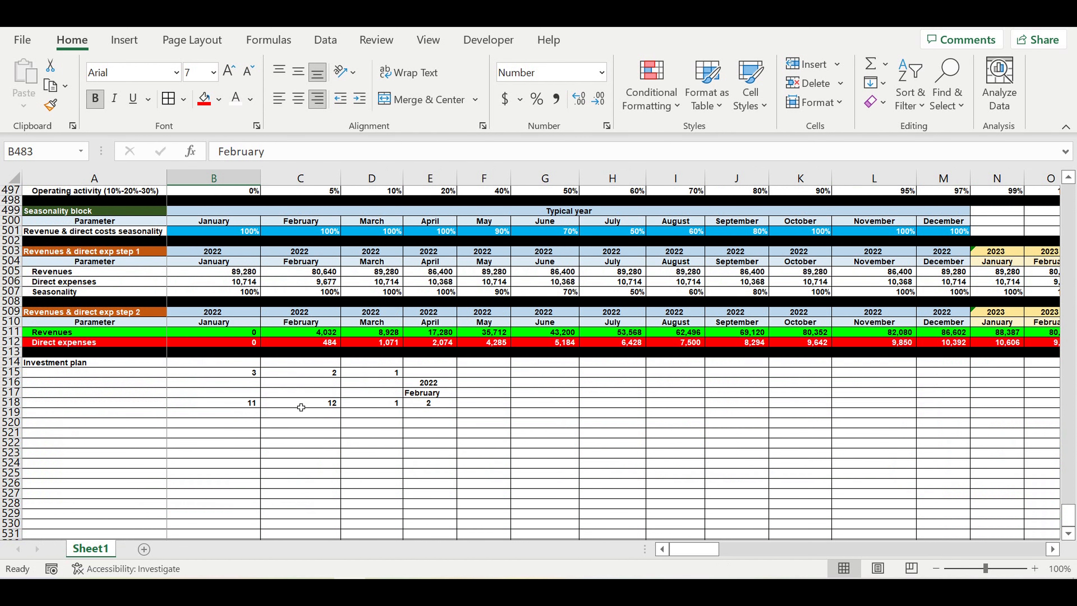
Set the start of operating activity month in B483 to May and check the Investment plan's month numbers
{"action": "scroll", "coordinate": [304, 362], "scroll_direction": "up", "scroll_amount": 7}
{"action": "scroll", "coordinate": [310, 301], "scroll_direction": "up", "scroll_amount": 2}
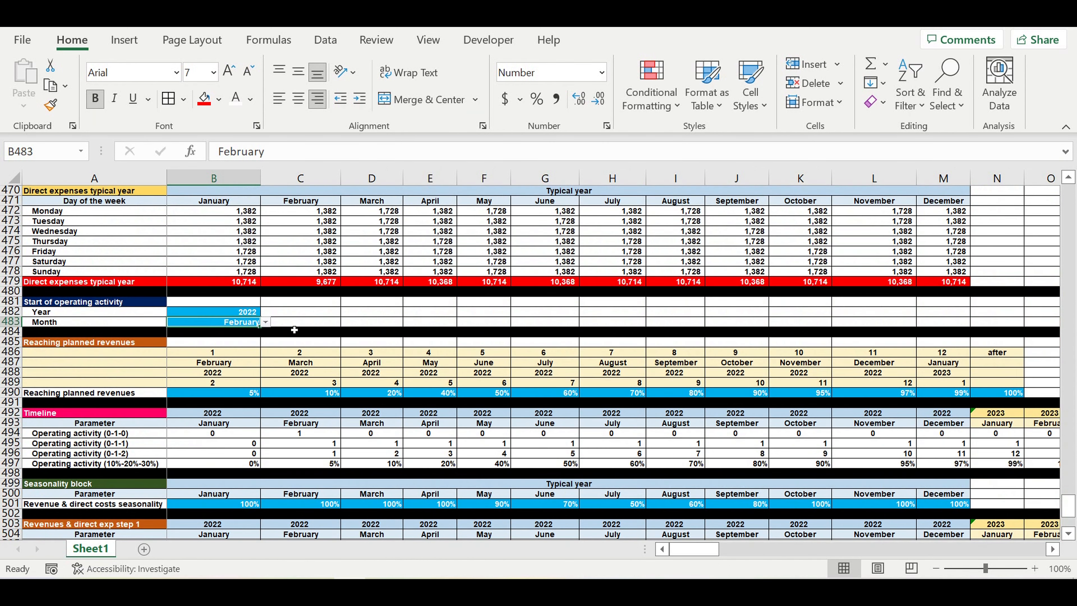
{"action": "left_click", "coordinate": [265, 322]}
{"action": "left_click", "coordinate": [212, 370]}
{"action": "left_click", "coordinate": [333, 414]}
{"action": "scroll", "coordinate": [367, 426], "scroll_direction": "down", "scroll_amount": 6}
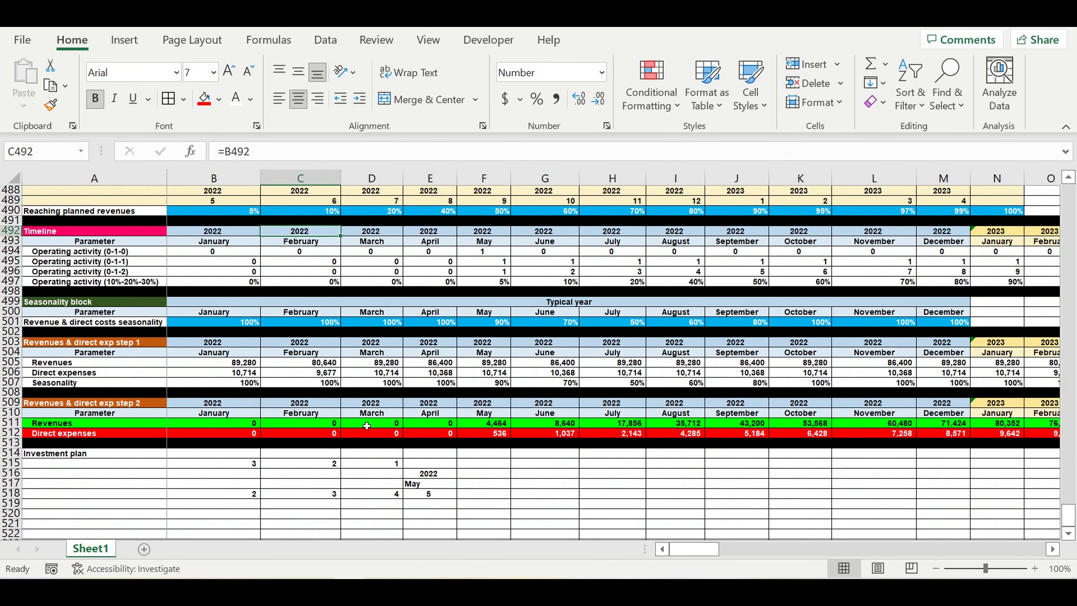
{"action": "left_click", "coordinate": [483, 463]}
{"action": "left_click_drag", "start_coordinate": [487, 422], "coordinate": [842, 449]}
{"action": "left_click", "coordinate": [575, 464]}
{"action": "left_click_drag", "start_coordinate": [492, 422], "coordinate": [501, 432]}
{"action": "left_click", "coordinate": [604, 472]}
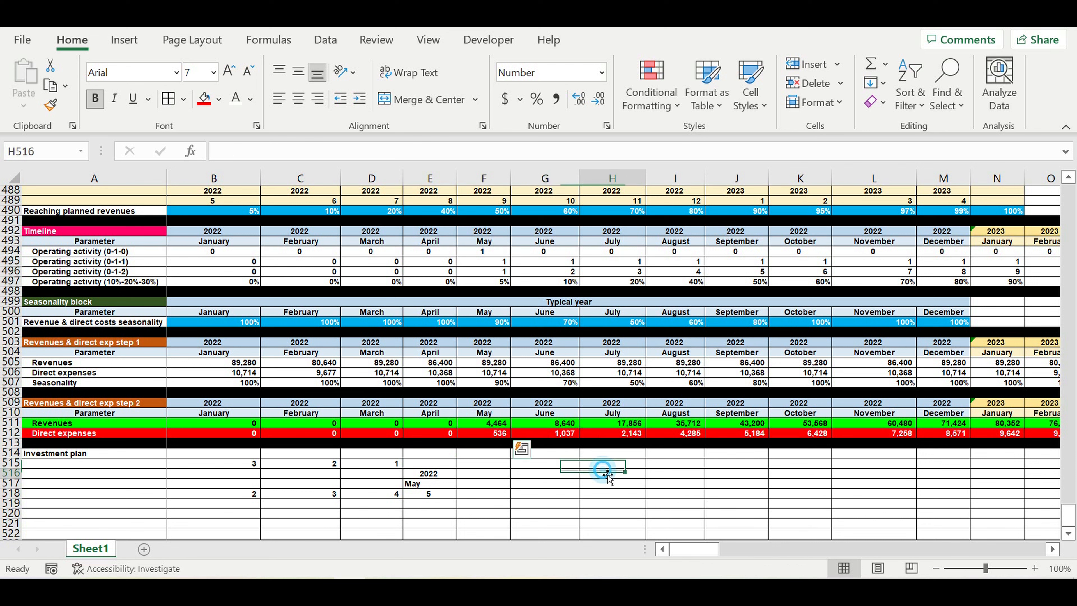
{"action": "left_click", "coordinate": [560, 462]}
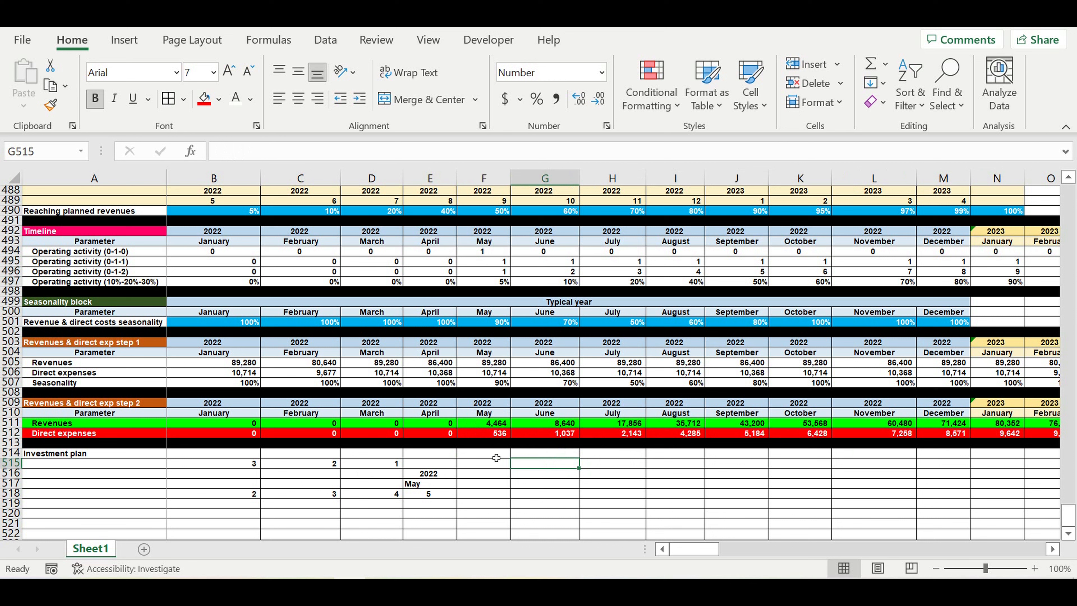
Centre the month name in cell E517 horizontally
{"action": "left_click", "coordinate": [437, 483]}
{"action": "left_click", "coordinate": [298, 98]}
{"action": "scroll", "coordinate": [547, 471], "scroll_direction": "down", "scroll_amount": 2}
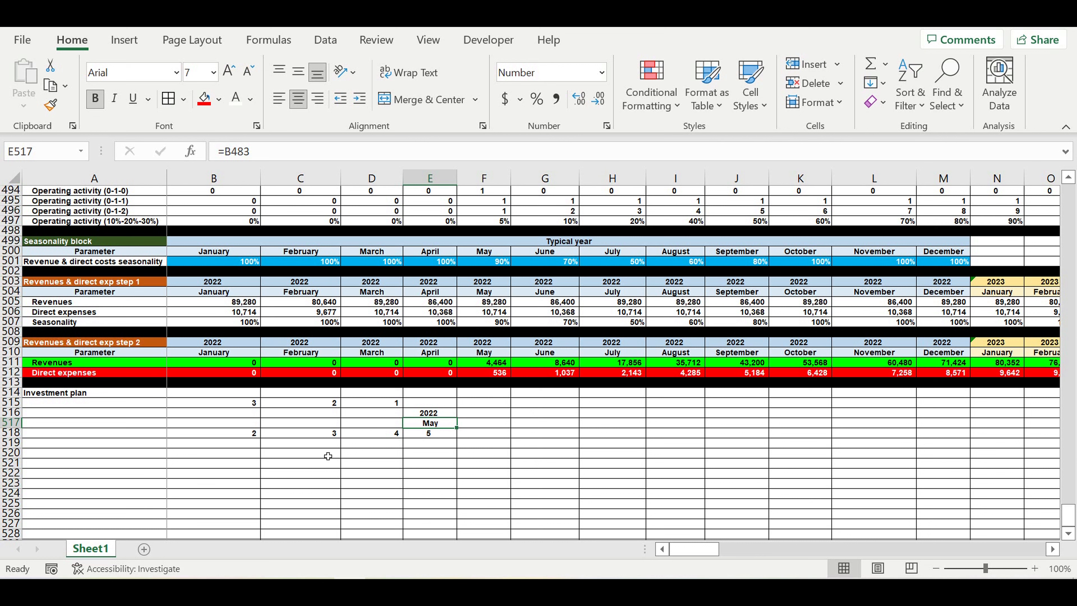
{"action": "left_click", "coordinate": [443, 466]}
{"action": "left_click", "coordinate": [539, 484]}
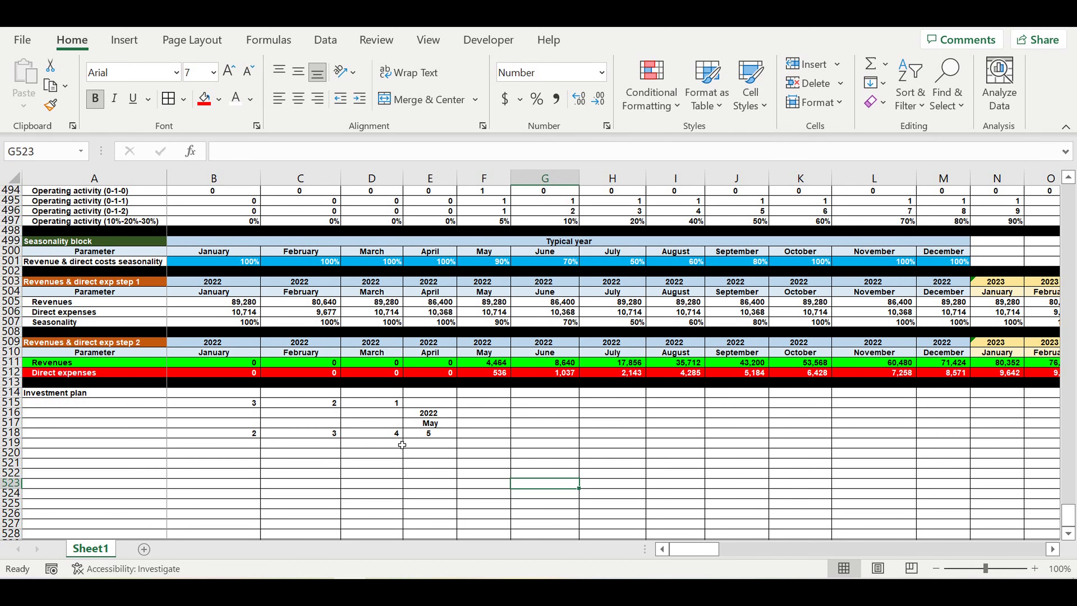
{"action": "left_click", "coordinate": [388, 434]}
{"action": "left_click", "coordinate": [381, 424]}
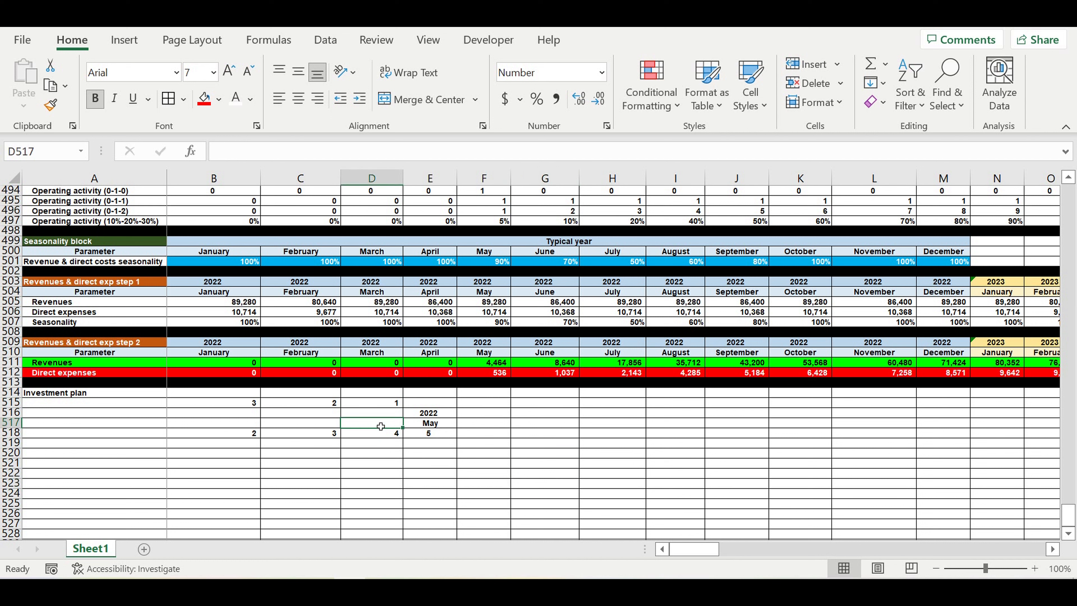
{"action": "left_click", "coordinate": [388, 434]}
Write =VLOOKUP(D518,D1:E12,2,0) in D517 to look up the month name for the month number below
{"action": "left_click", "coordinate": [389, 424]}
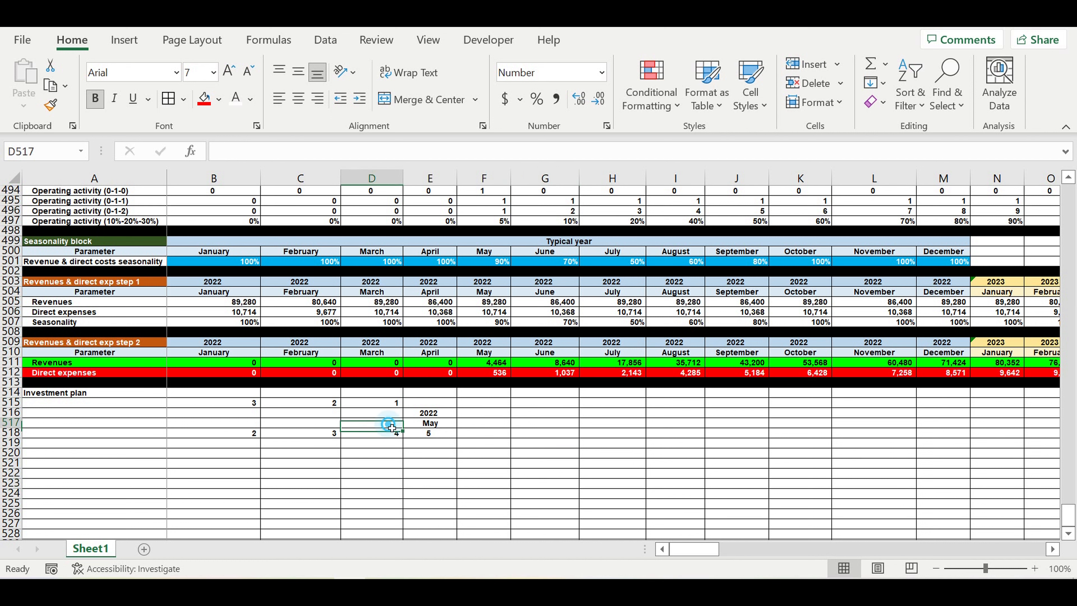
{"action": "type", "text": "="}
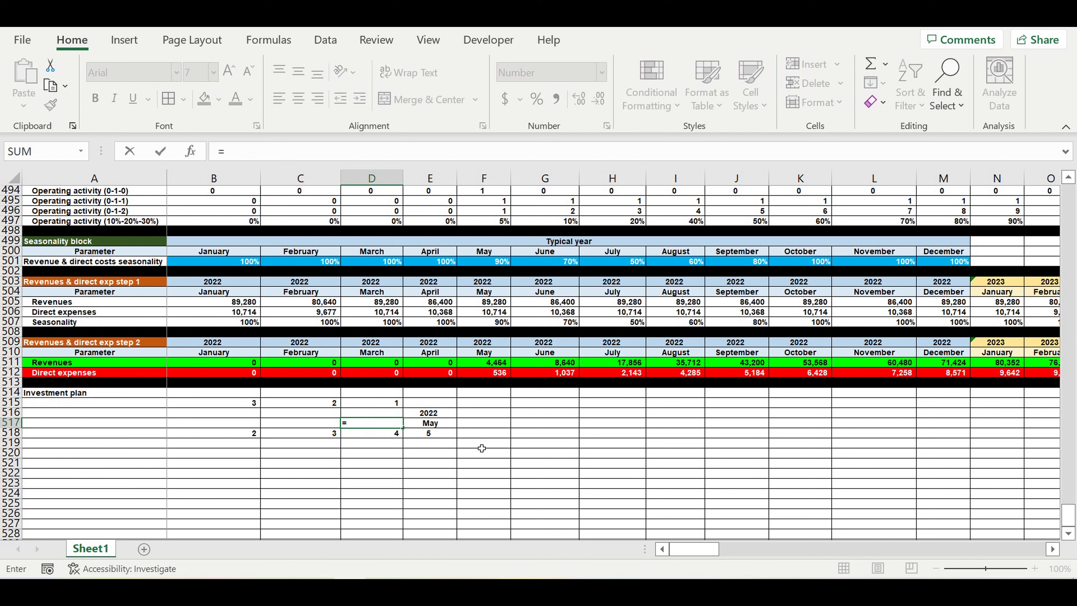
{"action": "type", "text": "vl"}
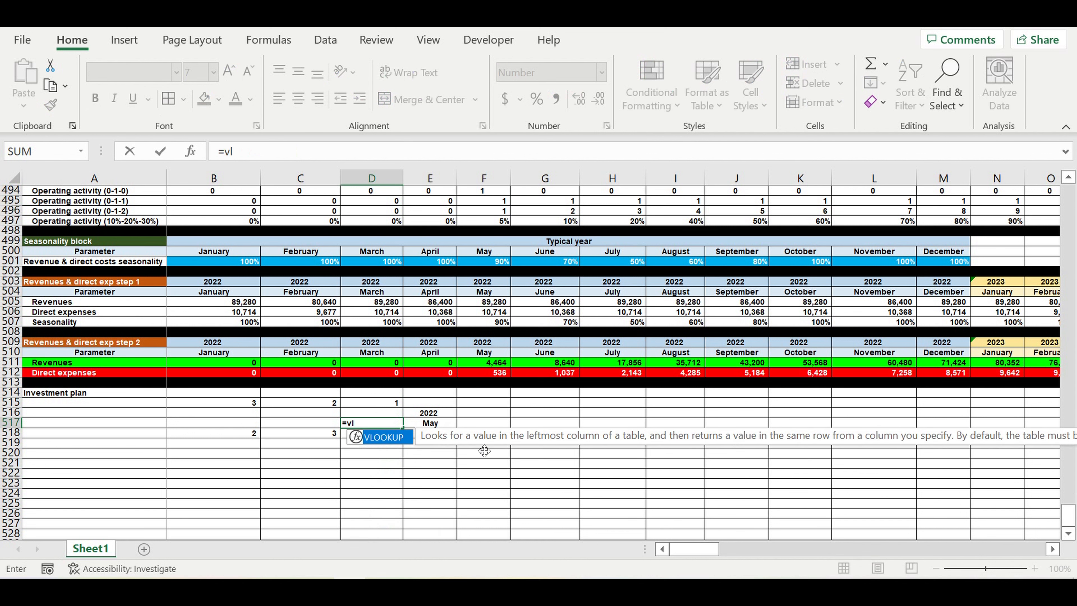
{"action": "double_click", "coordinate": [381, 438]}
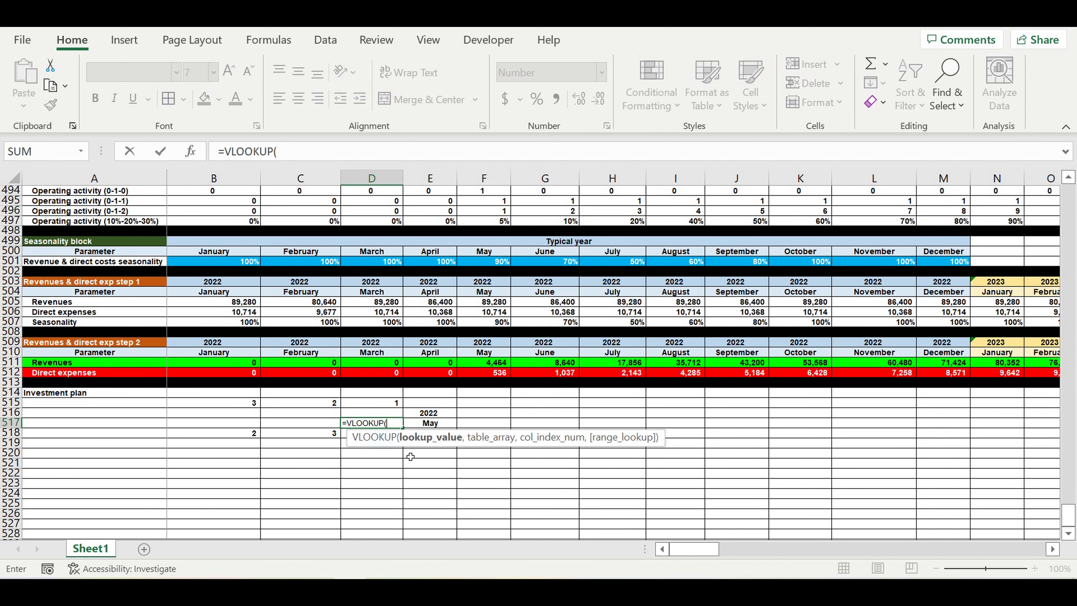
{"action": "left_click", "coordinate": [349, 437]}
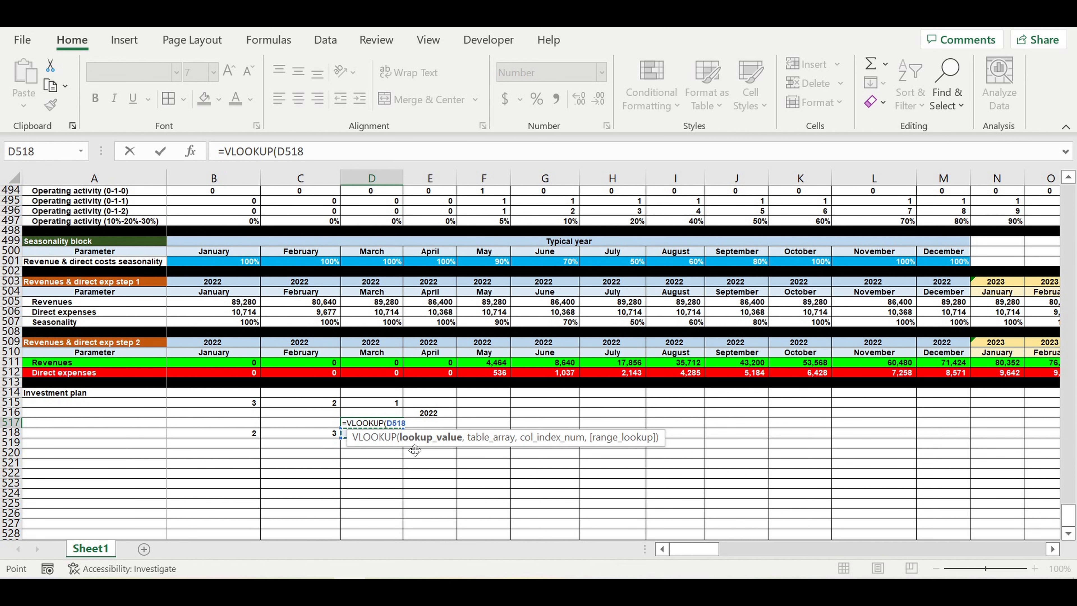
{"action": "type", "text": ","}
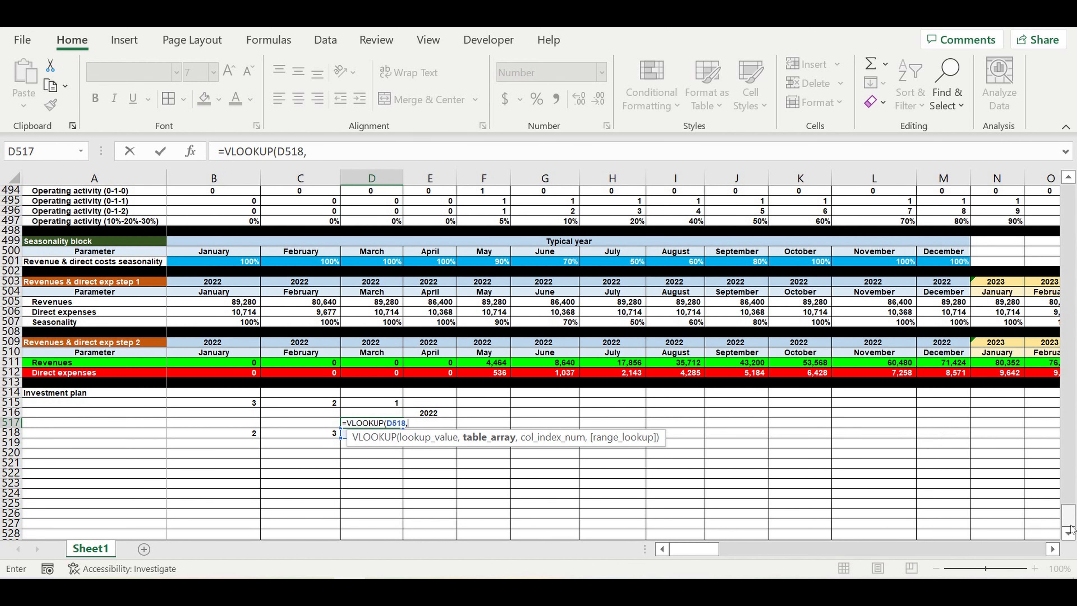
{"action": "left_click_drag", "start_coordinate": [1069, 521], "coordinate": [1070, 193]}
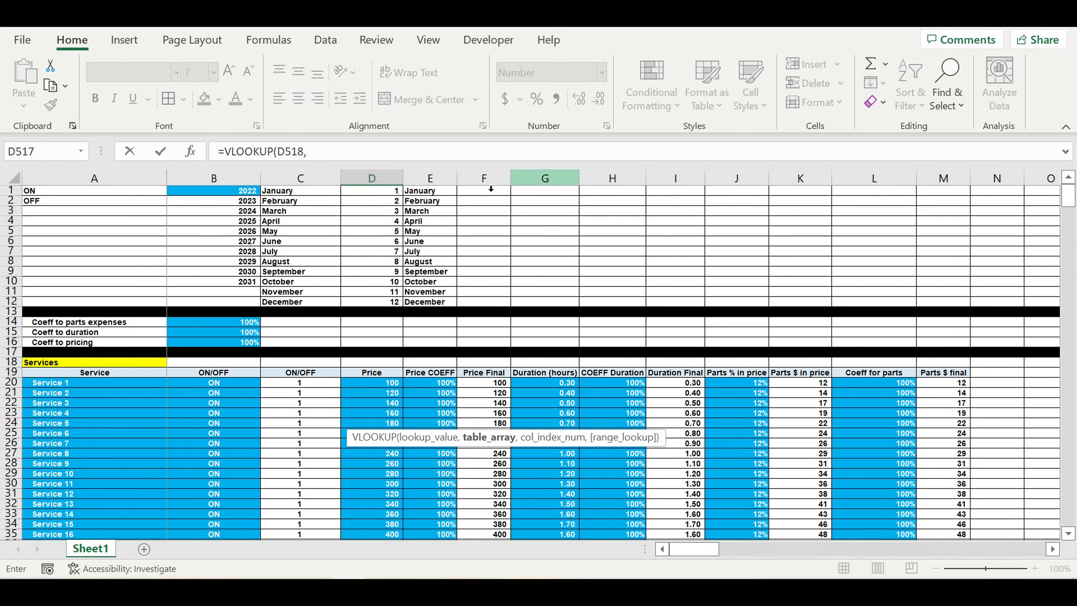
{"action": "left_click_drag", "start_coordinate": [389, 194], "coordinate": [432, 305]}
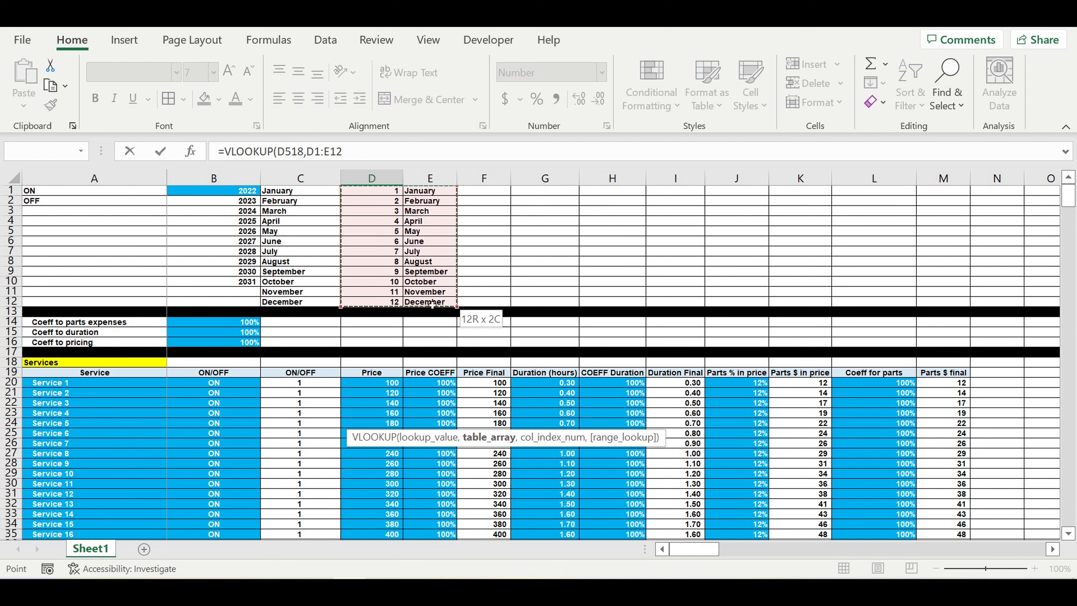
{"action": "left_click", "coordinate": [375, 158]}
{"action": "type", "text": ","}
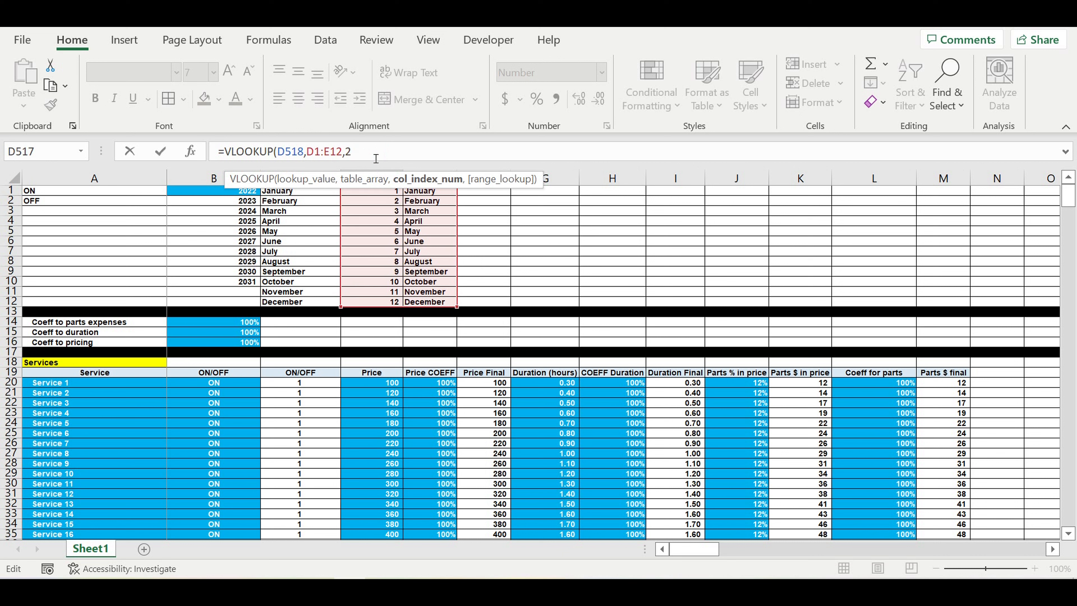
{"action": "type", "text": "2,0"}
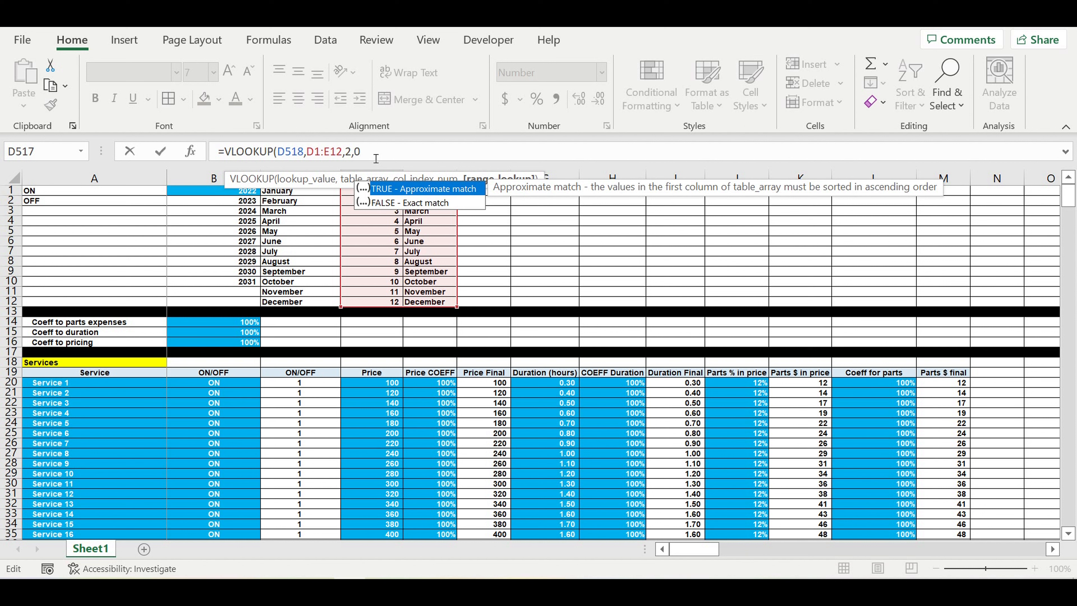
{"action": "type", "text": ")"}
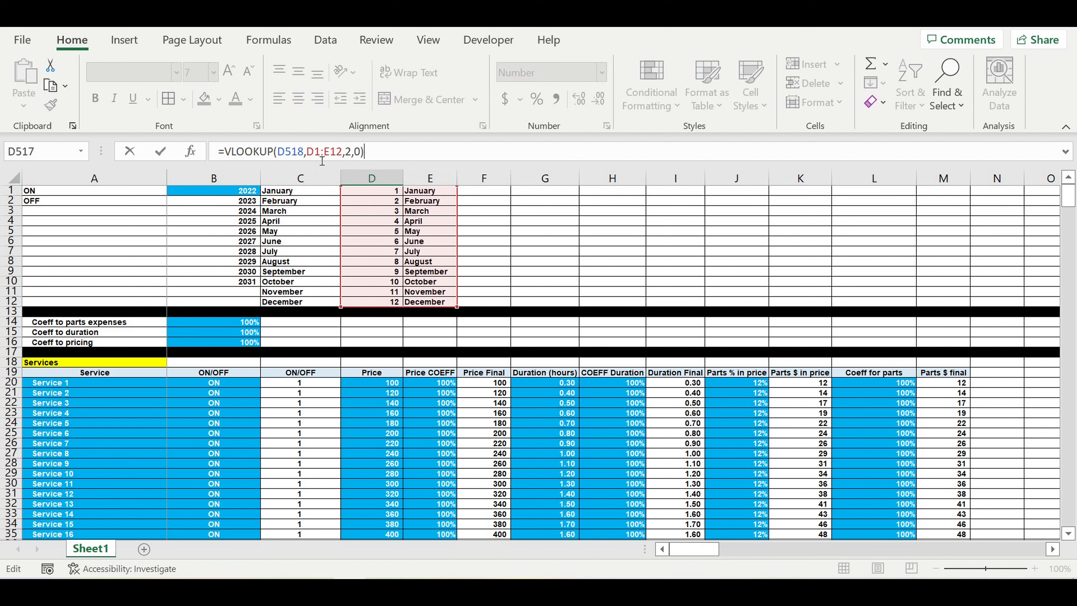
Make the lookup table in the D517 formula absolute as $D$1:$E$12 and enter the formula
{"action": "left_click", "coordinate": [314, 156]}
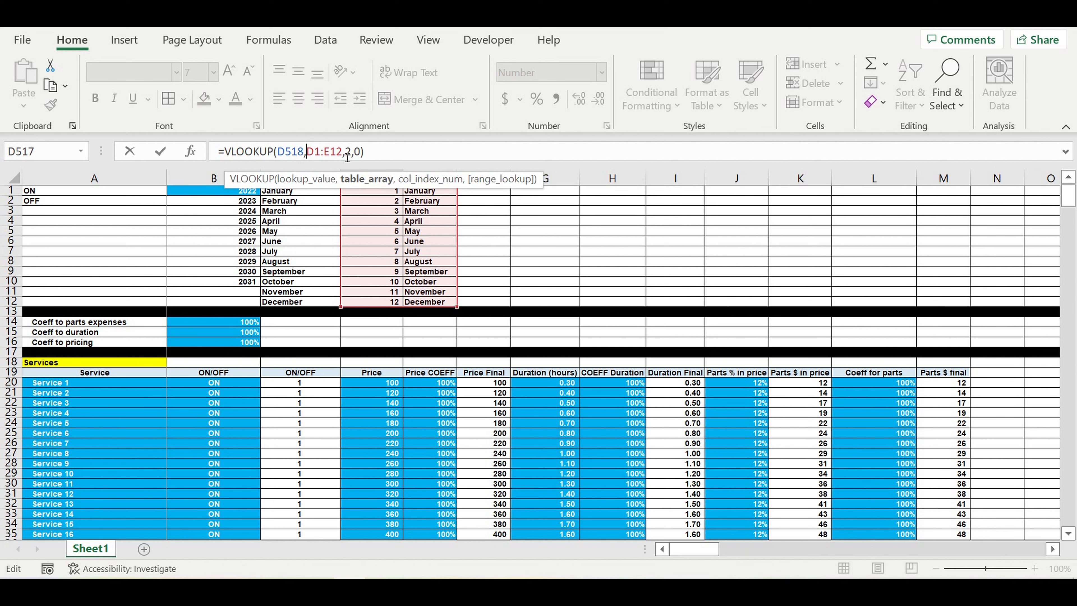
{"action": "type", "text": "$"}
{"action": "left_click", "coordinate": [323, 153]}
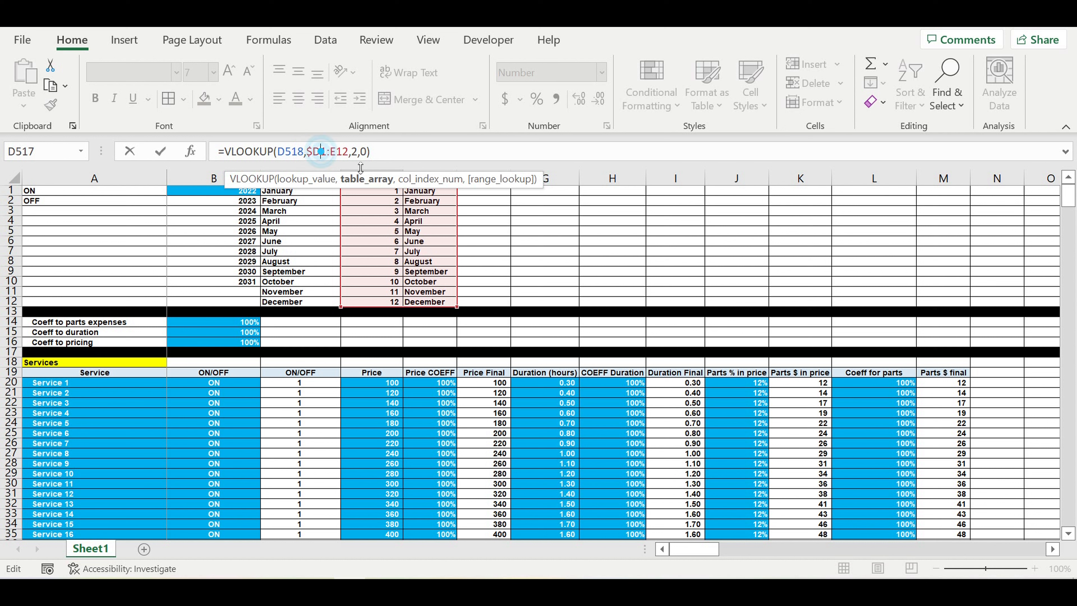
{"action": "type", "text": "$"}
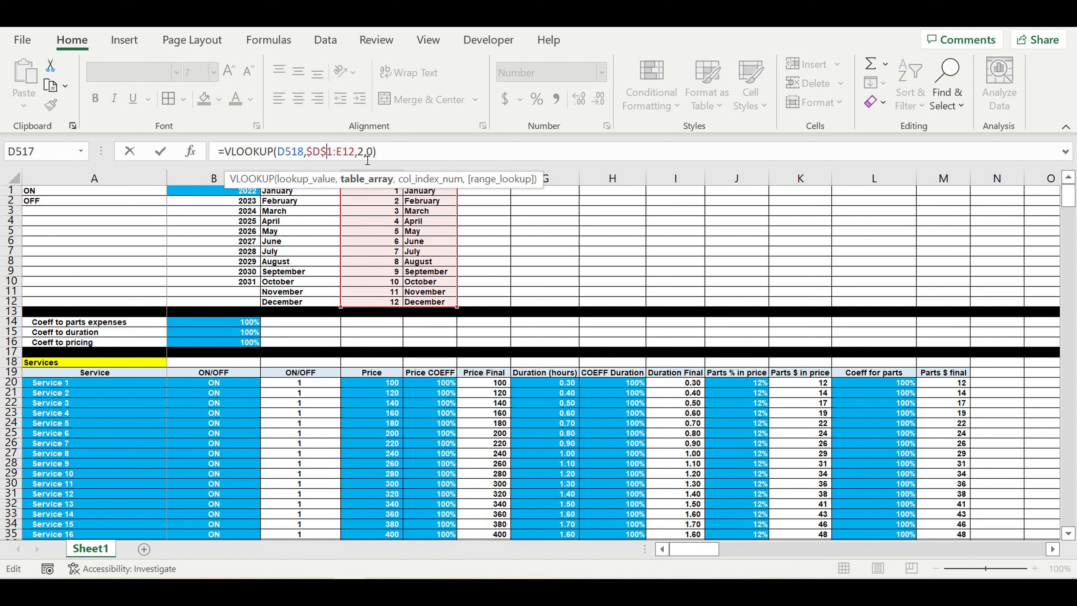
{"action": "left_click", "coordinate": [338, 153]}
{"action": "type", "text": "$"}
{"action": "key", "text": "Right"}
{"action": "type", "text": "$"}
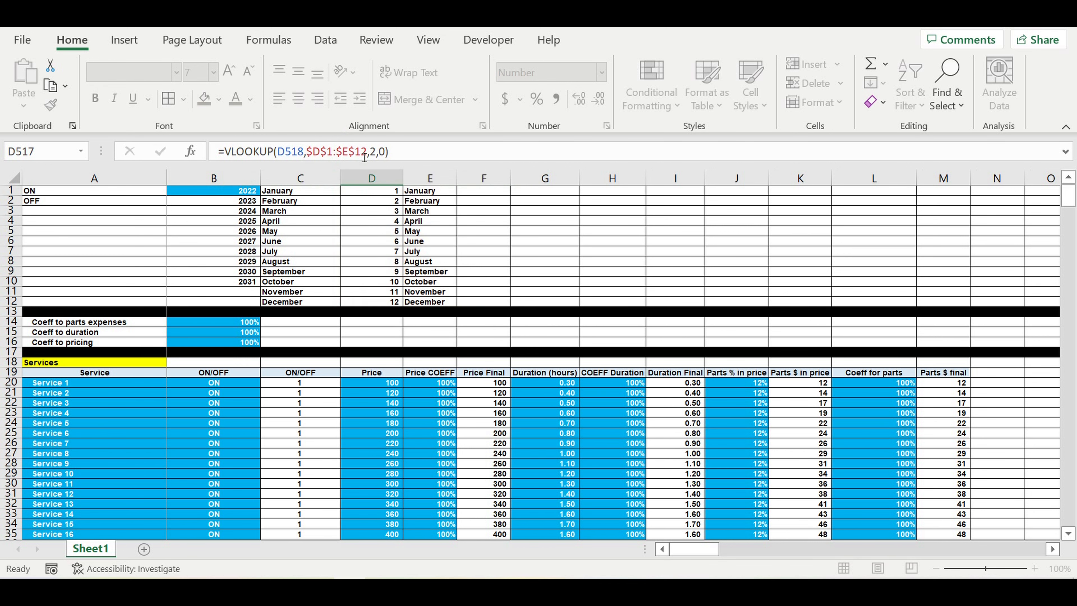
{"action": "key", "text": "Return"}
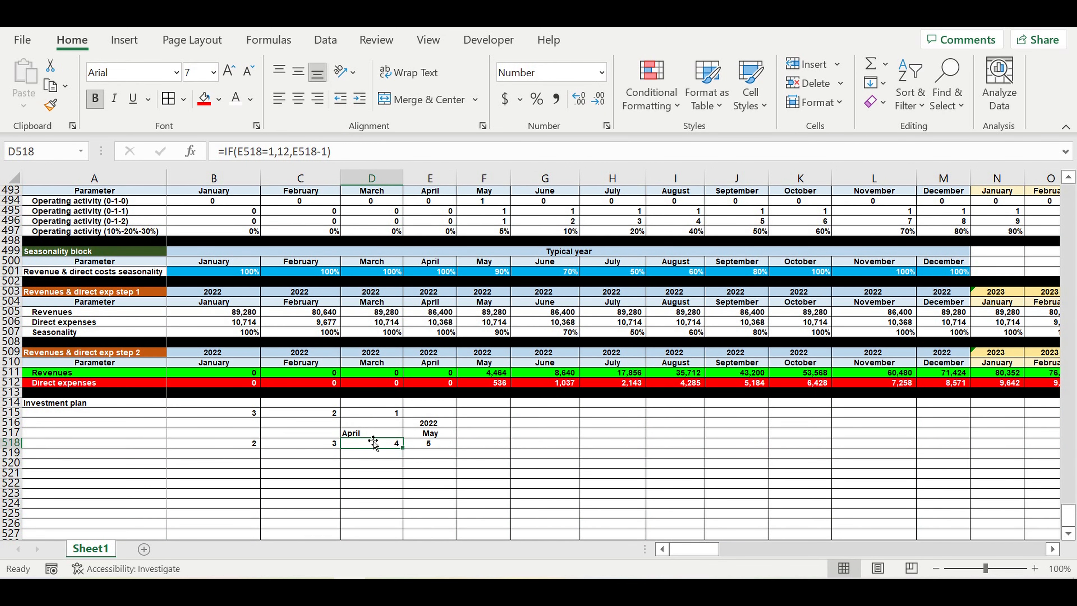
Centre the month name in D517 horizontally and fill its formula back to B517
{"action": "left_click", "coordinate": [369, 434]}
{"action": "left_click", "coordinate": [298, 101]}
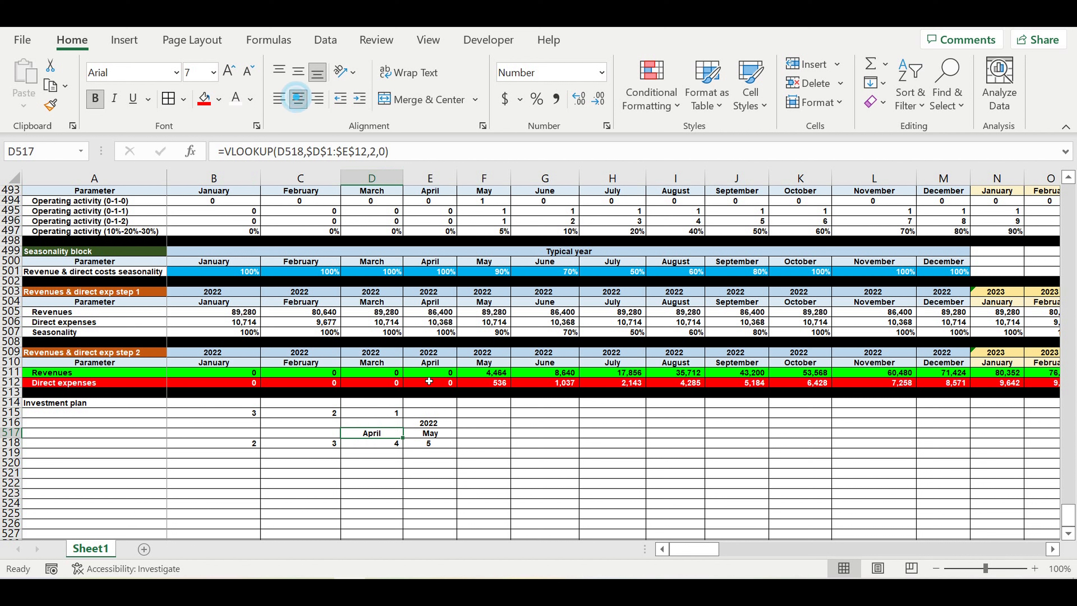
{"action": "left_click_drag", "start_coordinate": [408, 441], "coordinate": [187, 451]}
{"action": "left_click", "coordinate": [289, 484]}
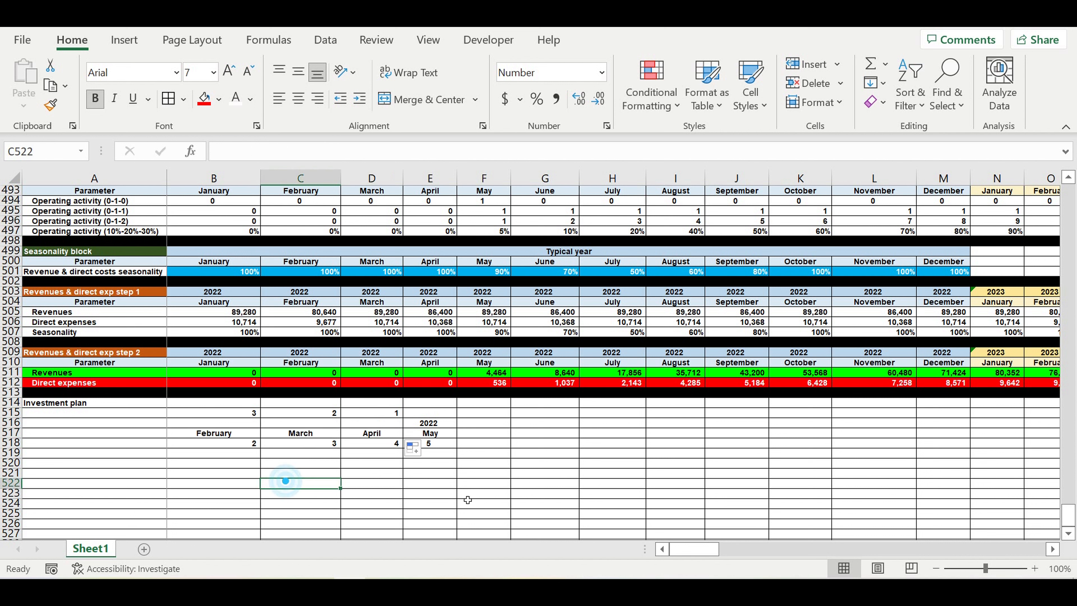
{"action": "left_click", "coordinate": [526, 461]}
Calculate the year of the preceding month in D516 with =IF(E518=1,E516-1,E516)
{"action": "left_click", "coordinate": [383, 423]}
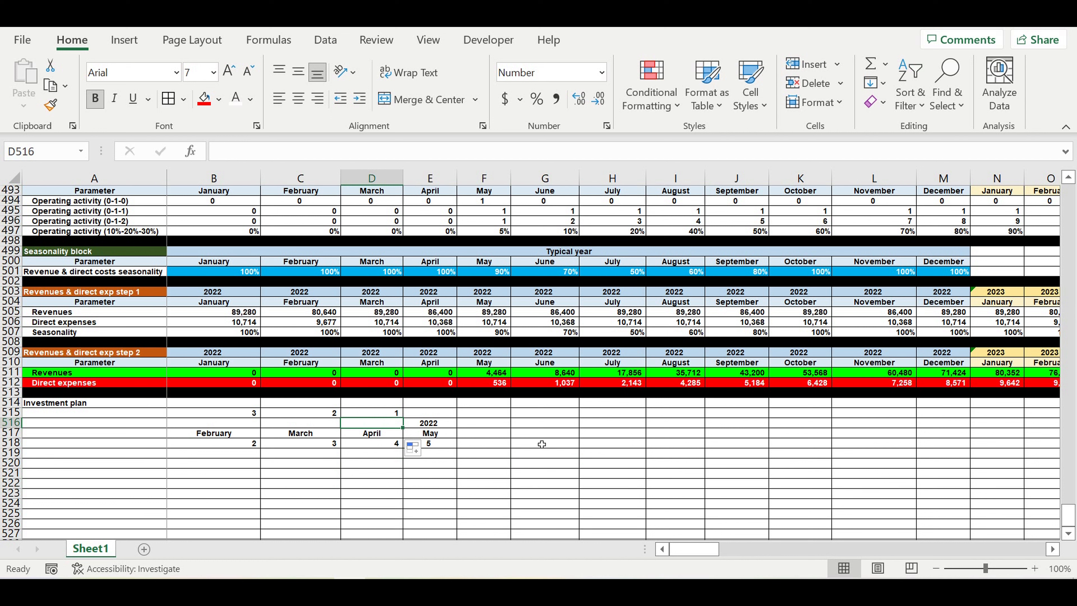
{"action": "type", "text": "="}
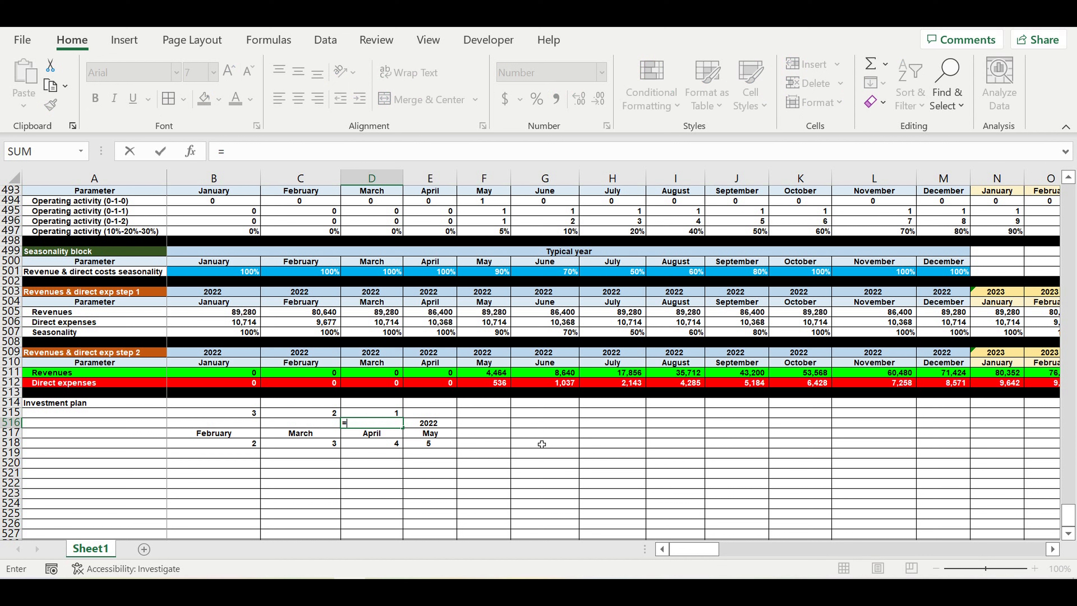
{"action": "type", "text": "if("}
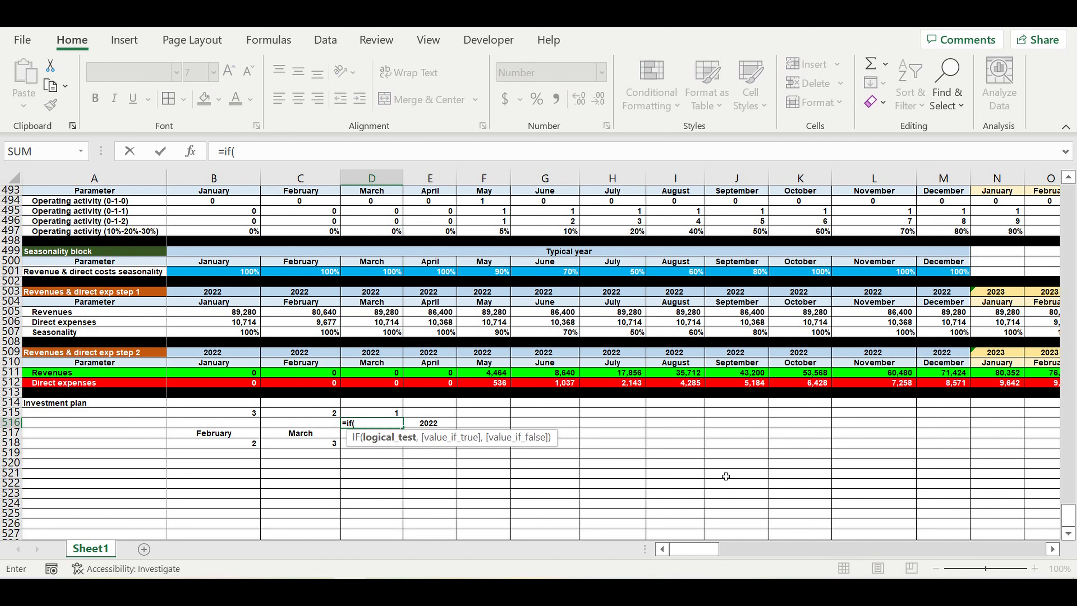
{"action": "left_click", "coordinate": [424, 459]}
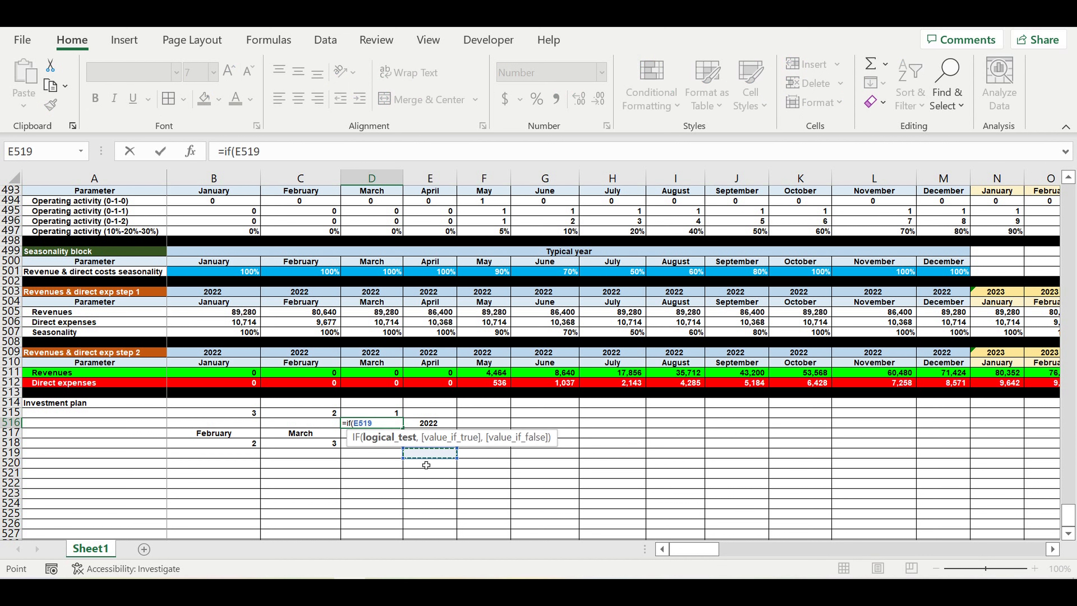
{"action": "left_click", "coordinate": [428, 444]}
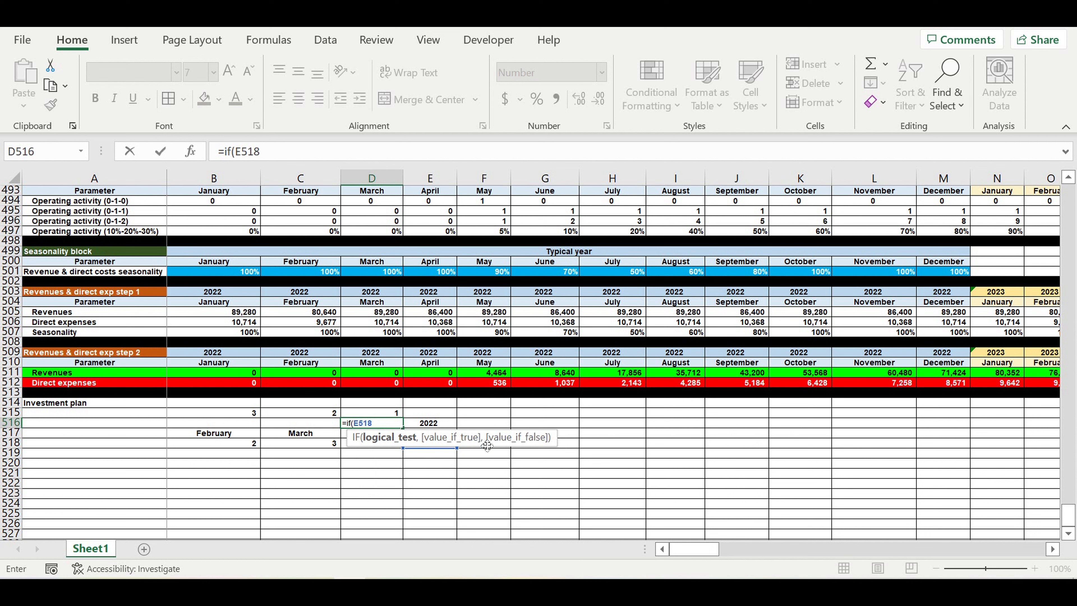
{"action": "left_click", "coordinate": [273, 157]}
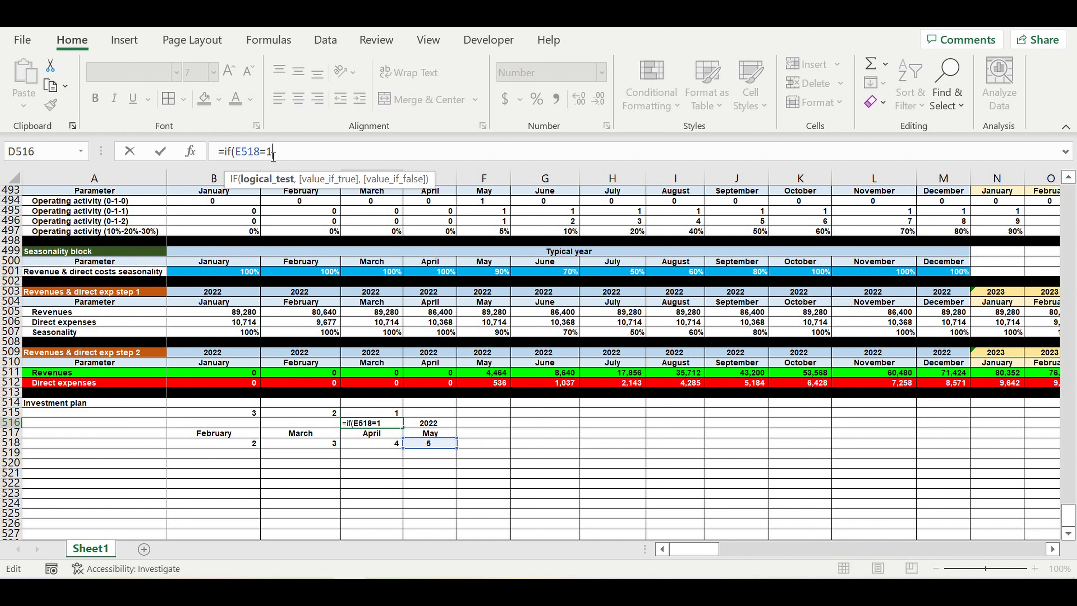
{"action": "type", "text": "=1,"}
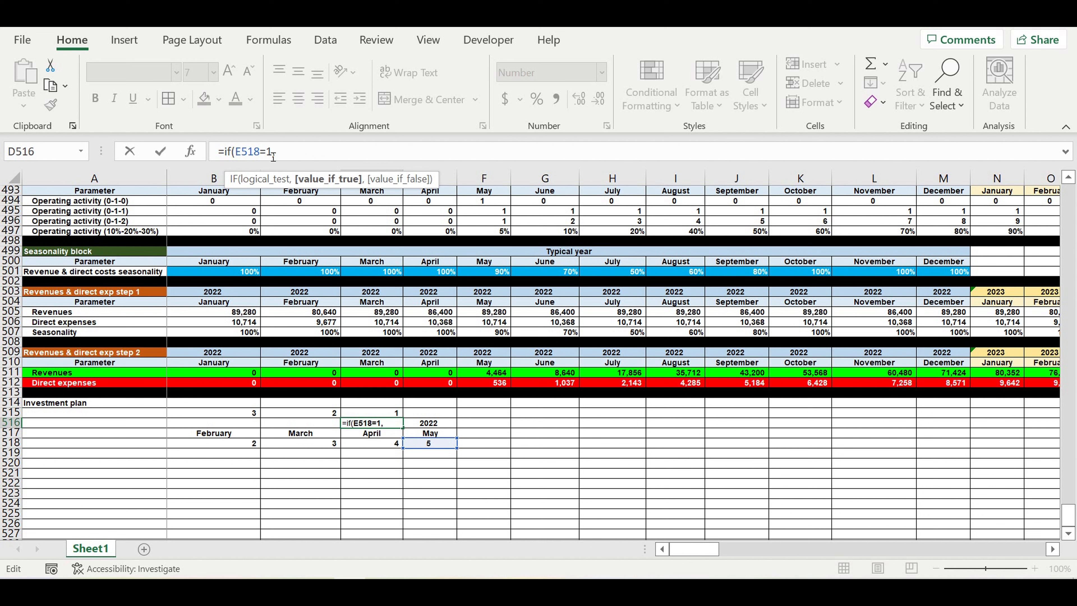
{"action": "left_click", "coordinate": [436, 424]}
{"action": "type", "text": "-1"}
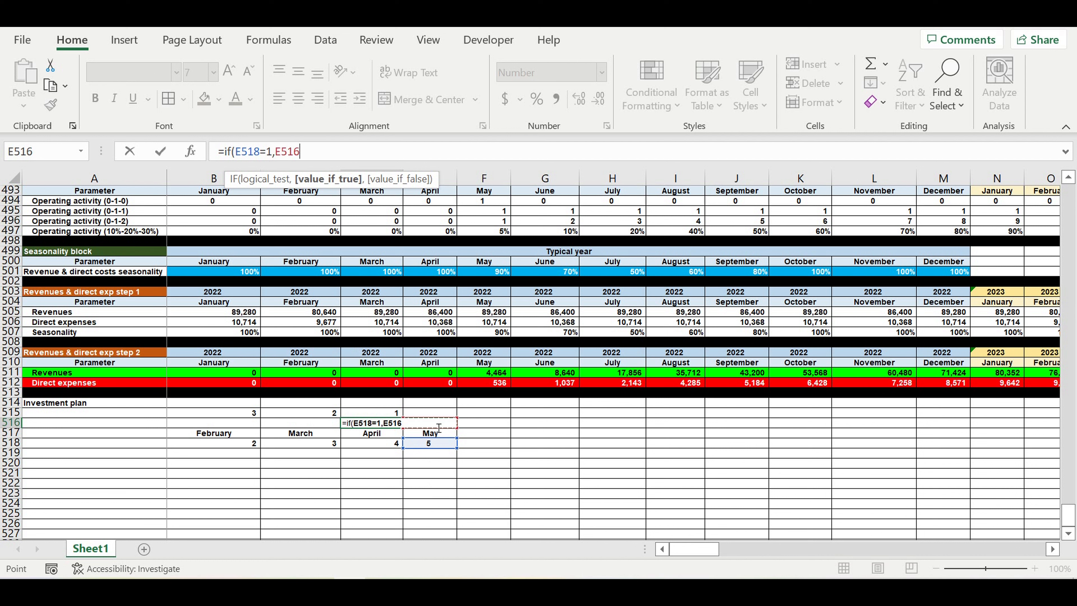
{"action": "type", "text": ","}
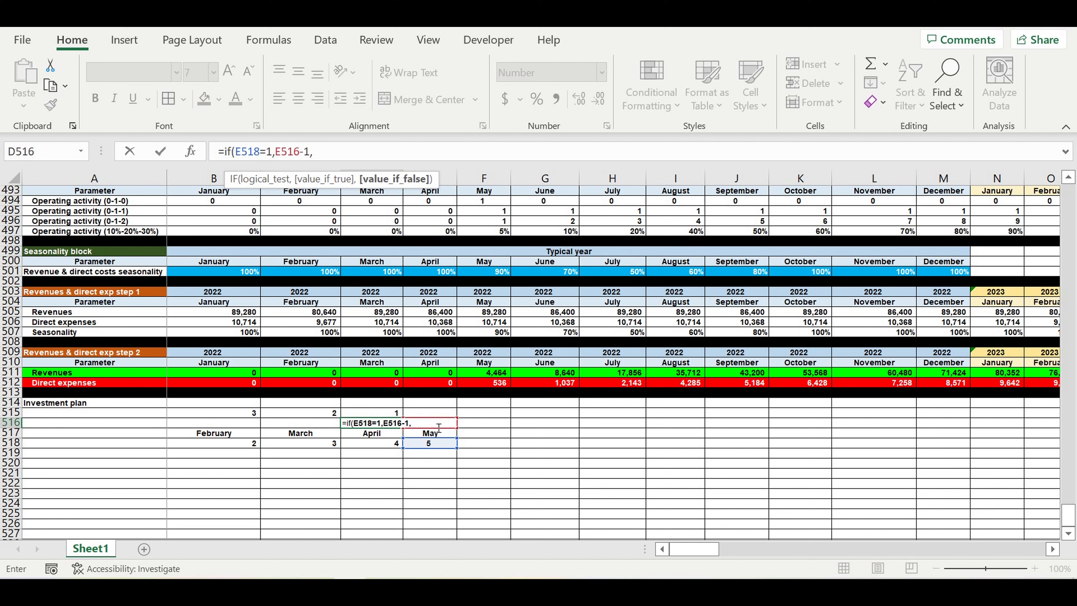
{"action": "left_click_drag", "start_coordinate": [275, 152], "coordinate": [299, 152]}
{"action": "key", "text": "ctrl+c"}
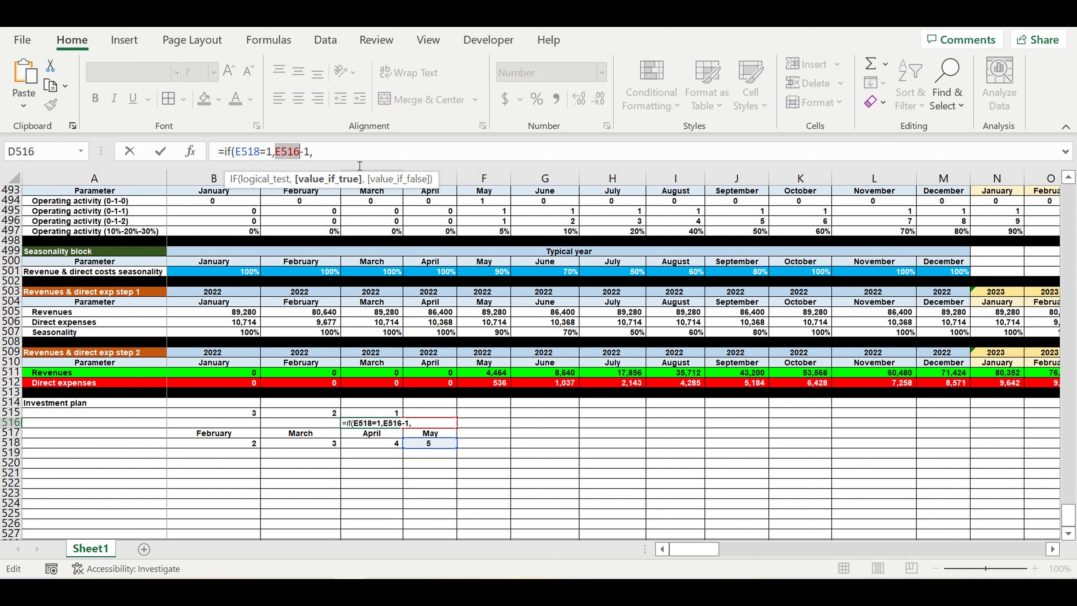
{"action": "left_click", "coordinate": [353, 151]}
{"action": "key", "text": "ctrl+v"}
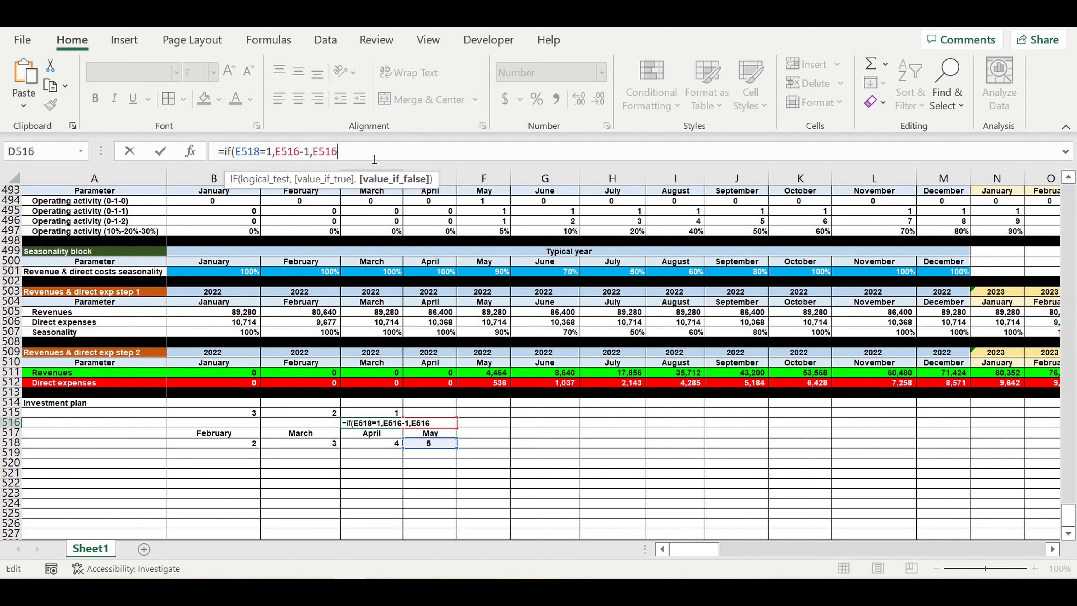
{"action": "type", "text": ")"}
{"action": "key", "text": "Return"}
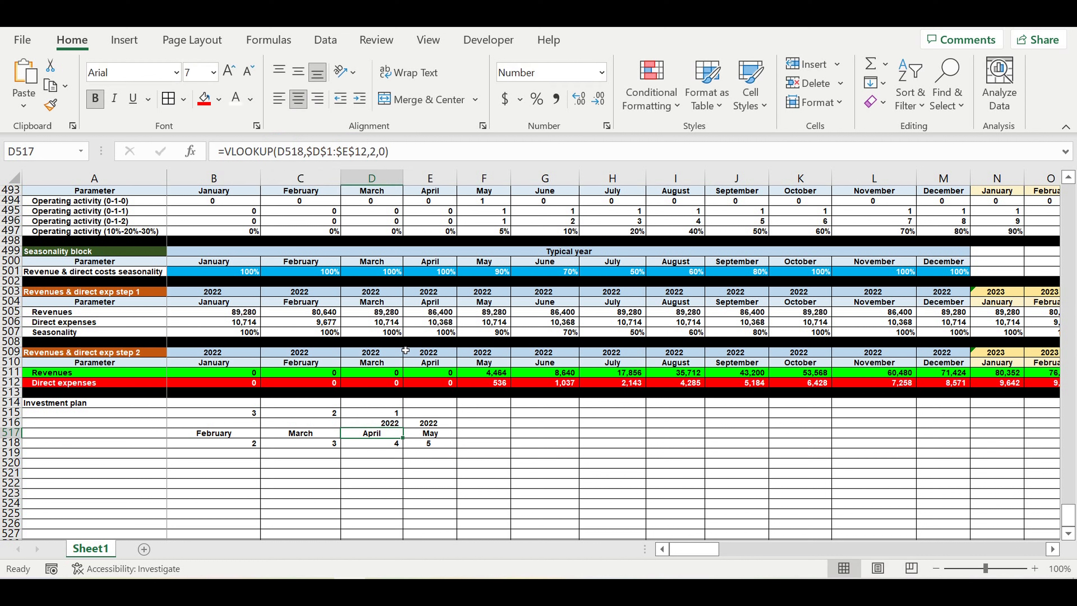
Centre the year in D516 horizontally and fill its formula back to B516
{"action": "left_click", "coordinate": [381, 422]}
{"action": "left_click", "coordinate": [299, 99]}
{"action": "left_click_drag", "start_coordinate": [405, 430], "coordinate": [186, 423]}
{"action": "left_click", "coordinate": [274, 487]}
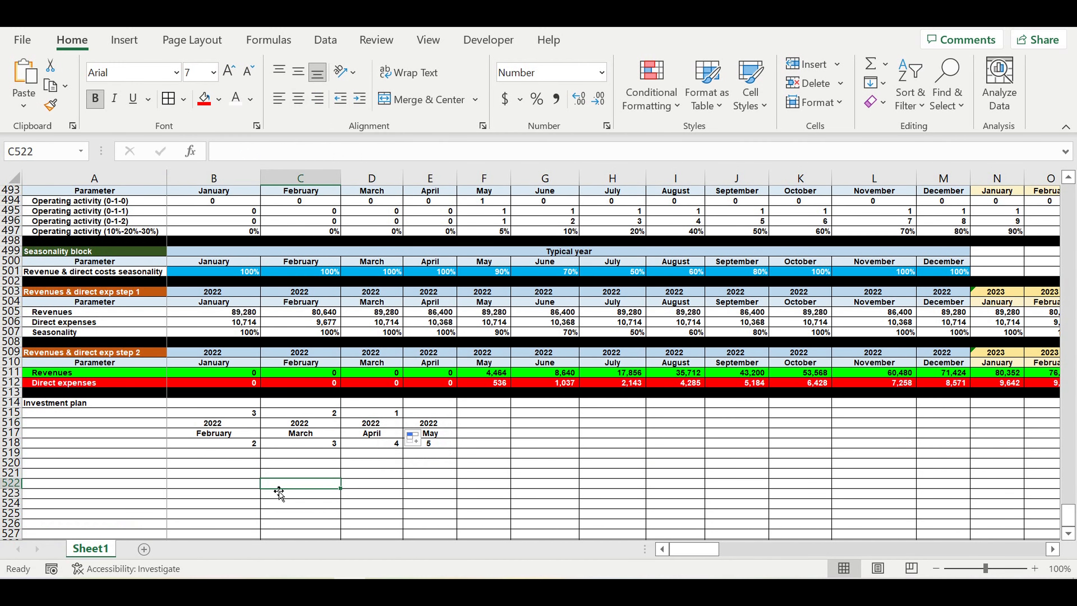
{"action": "left_click", "coordinate": [346, 464]}
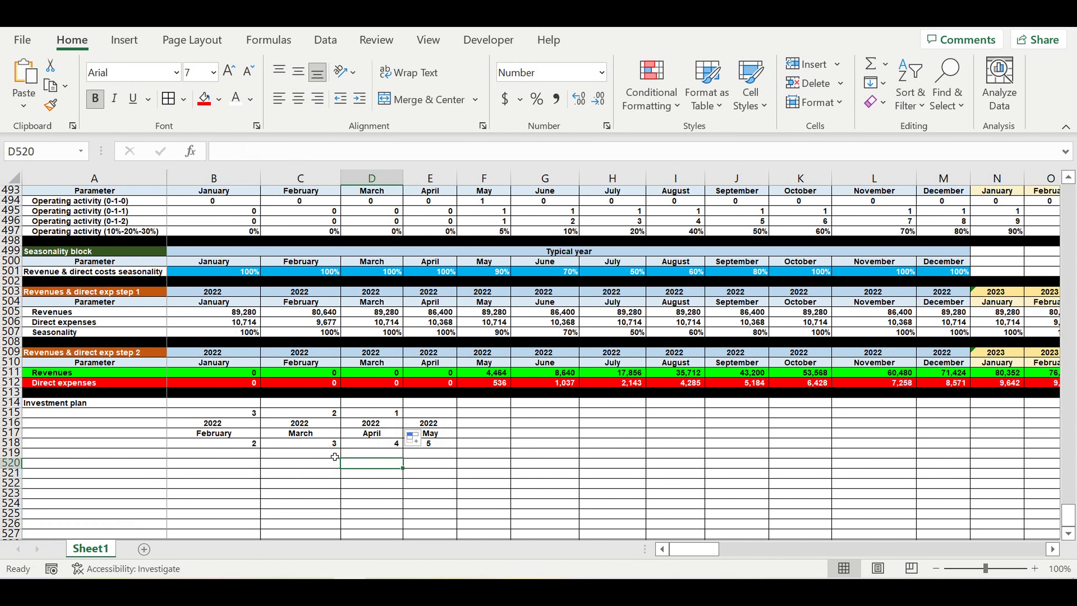
Set the start month of operating activity in B483 to January
{"action": "scroll", "coordinate": [335, 457], "scroll_direction": "up", "scroll_amount": 4}
{"action": "left_click", "coordinate": [239, 212]}
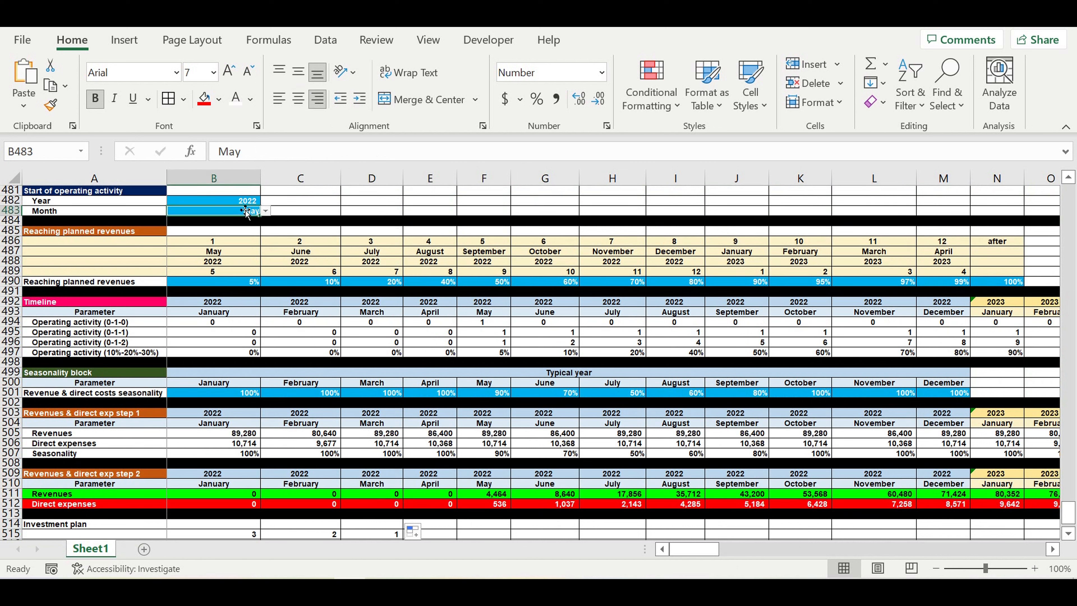
{"action": "left_click", "coordinate": [266, 211]}
{"action": "scroll", "coordinate": [257, 266], "scroll_direction": "up", "scroll_amount": 2}
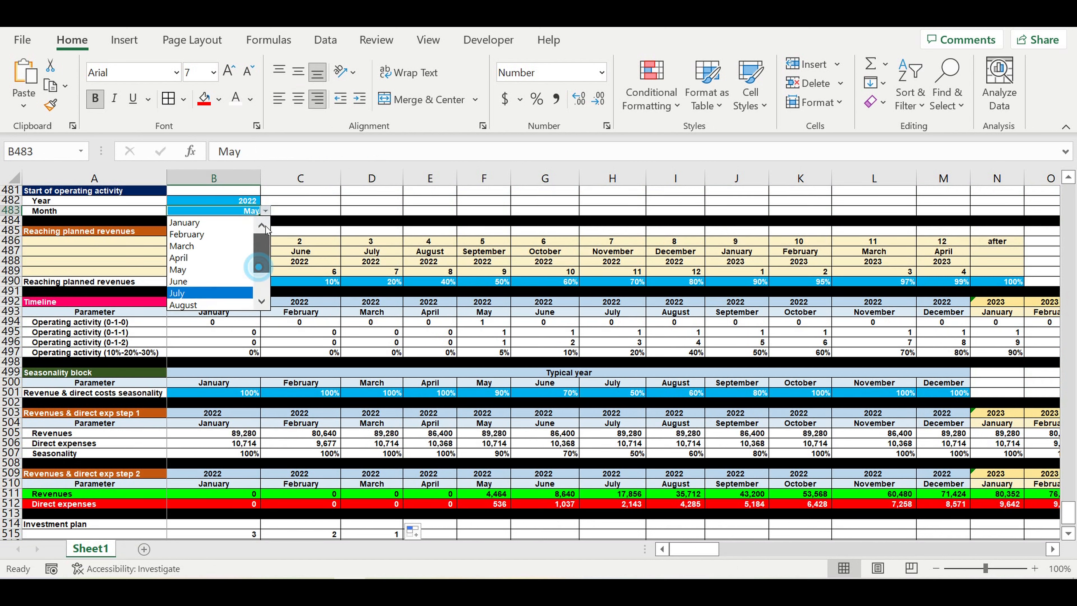
{"action": "left_click", "coordinate": [209, 221]}
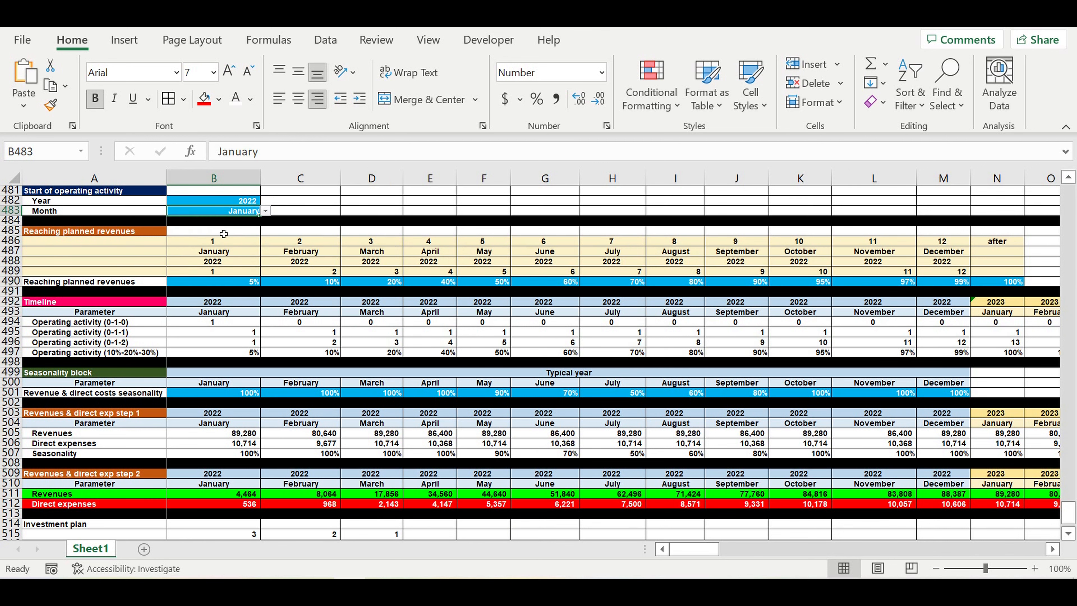
Check the years, month names and month numbers in the Investment plan header, including the year formulas in B516:E516
{"action": "left_click", "coordinate": [232, 252]}
{"action": "scroll", "coordinate": [313, 298], "scroll_direction": "down", "scroll_amount": 4}
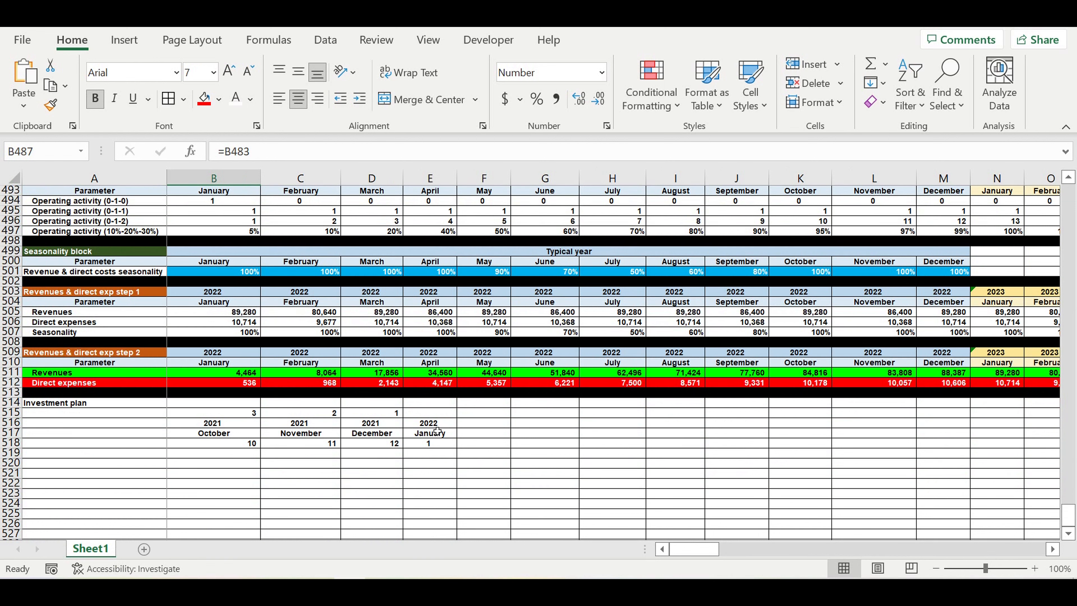
{"action": "left_click", "coordinate": [437, 426]}
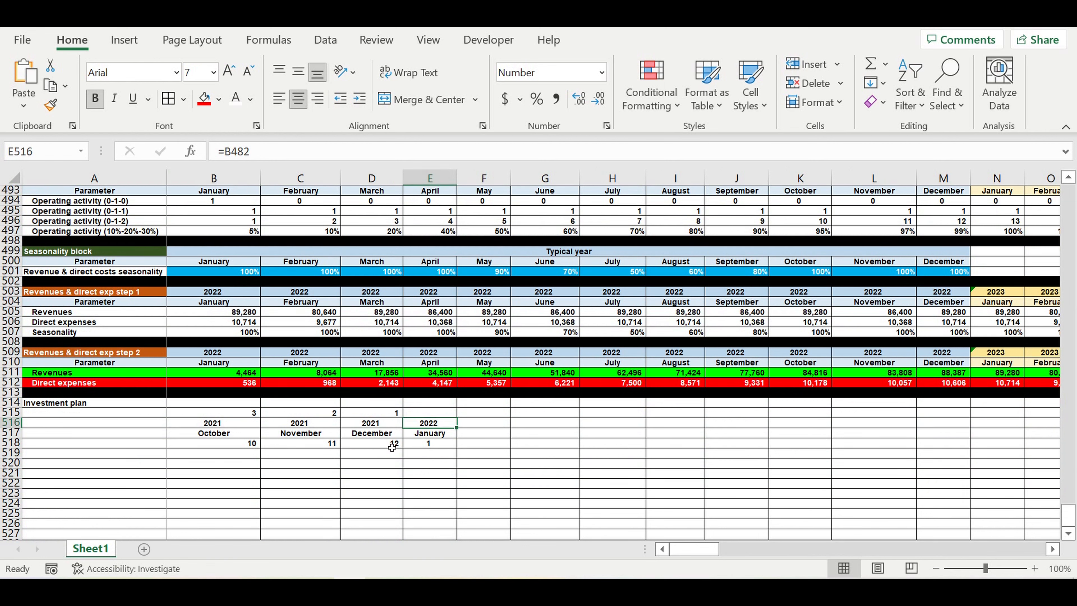
{"action": "left_click", "coordinate": [380, 443]}
{"action": "left_click", "coordinate": [379, 422]}
{"action": "left_click", "coordinate": [301, 423]}
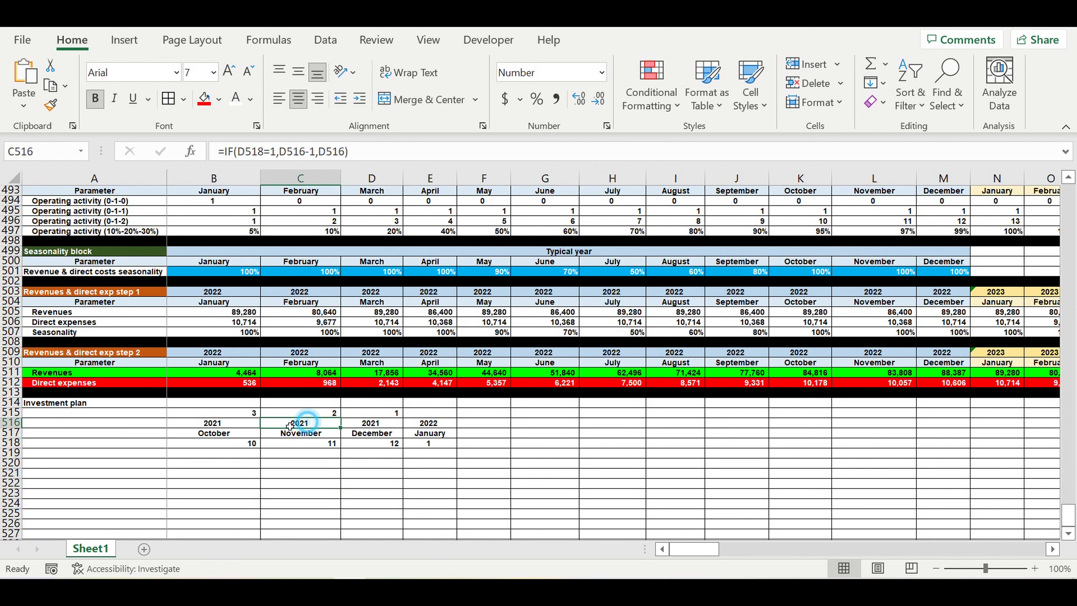
{"action": "left_click", "coordinate": [243, 425]}
Set the start month of operating activity in B483 back to May
{"action": "scroll", "coordinate": [410, 362], "scroll_direction": "up", "scroll_amount": 7}
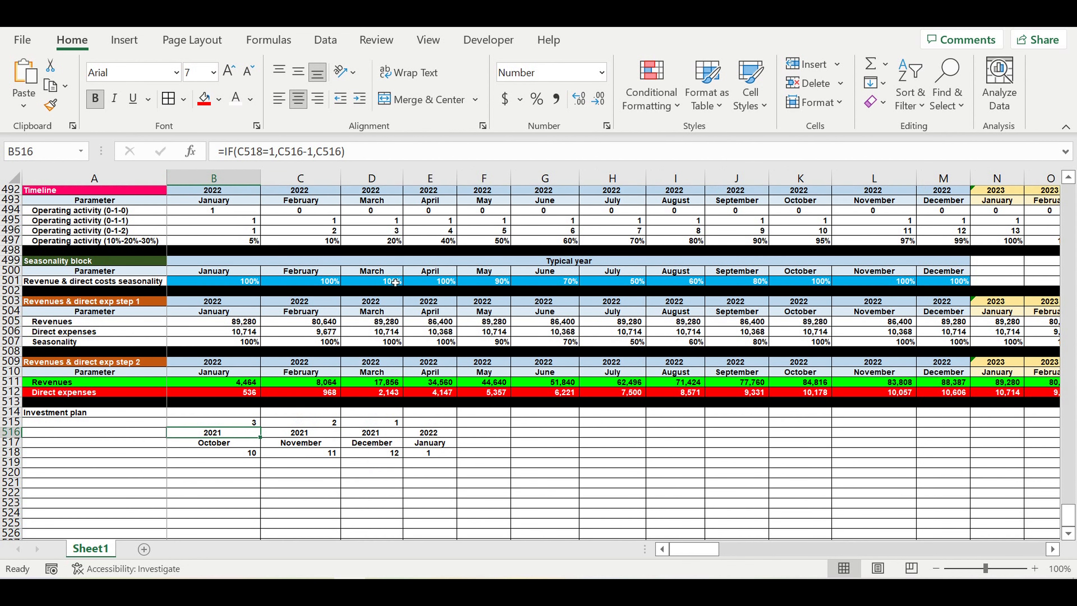
{"action": "left_click", "coordinate": [252, 303]}
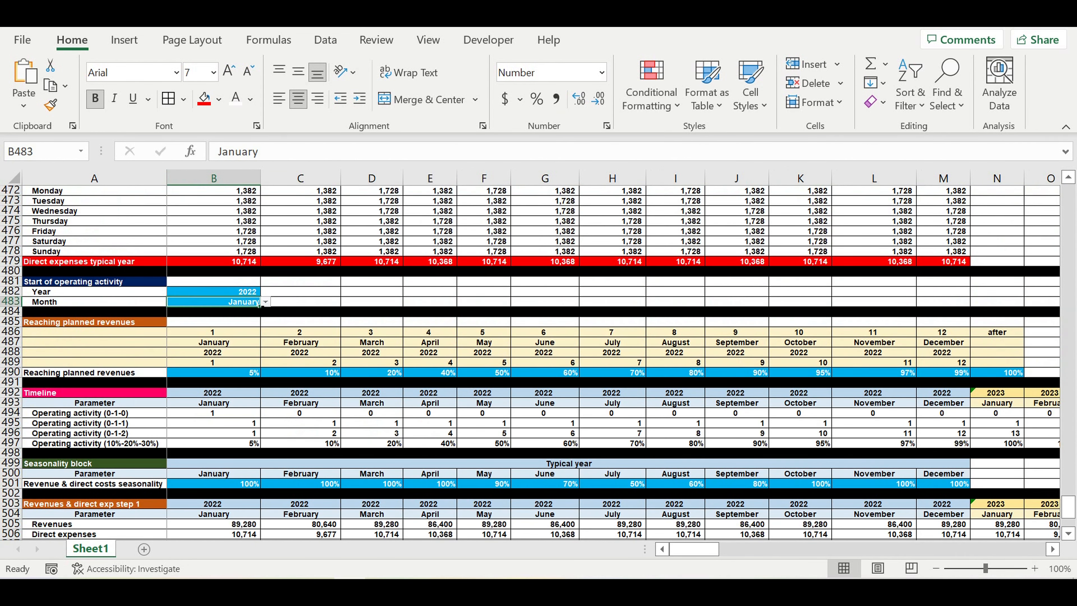
{"action": "left_click", "coordinate": [265, 302]}
{"action": "left_click", "coordinate": [186, 360]}
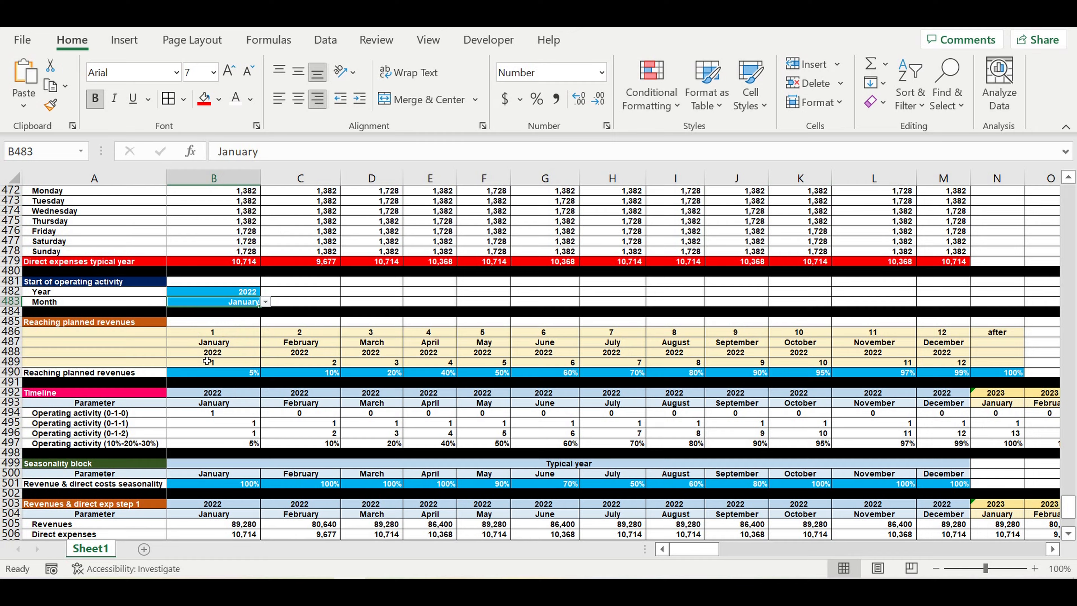
{"action": "left_click", "coordinate": [300, 343]}
Enter "start operating" in E519 under the starting month and fit column E's width to its text
{"action": "scroll", "coordinate": [350, 355], "scroll_direction": "down", "scroll_amount": 1}
{"action": "scroll", "coordinate": [349, 355], "scroll_direction": "down", "scroll_amount": 10}
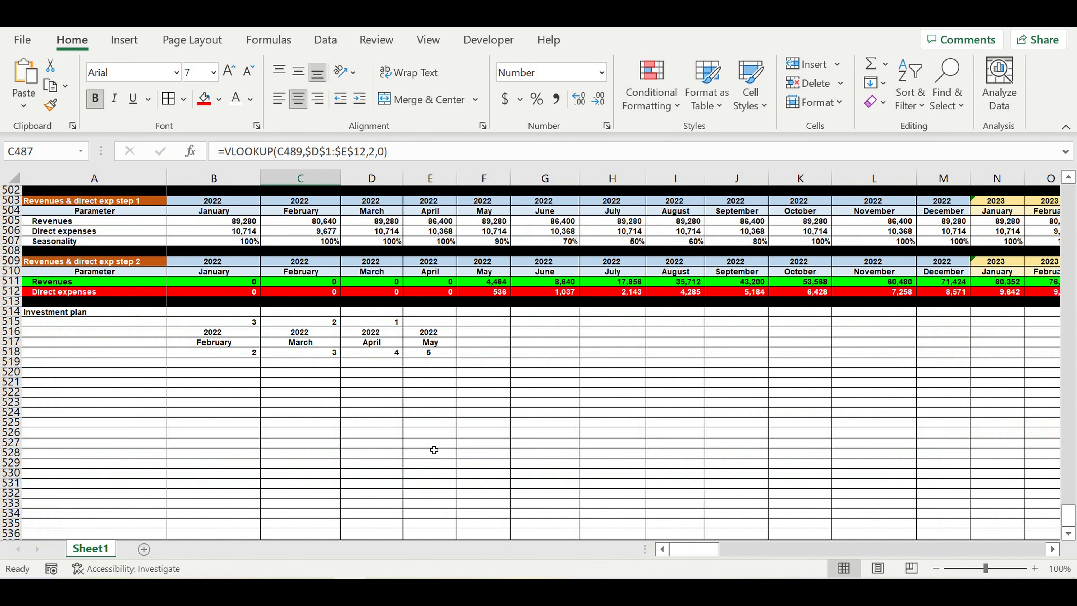
{"action": "left_click", "coordinate": [364, 415]}
{"action": "left_click", "coordinate": [419, 366]}
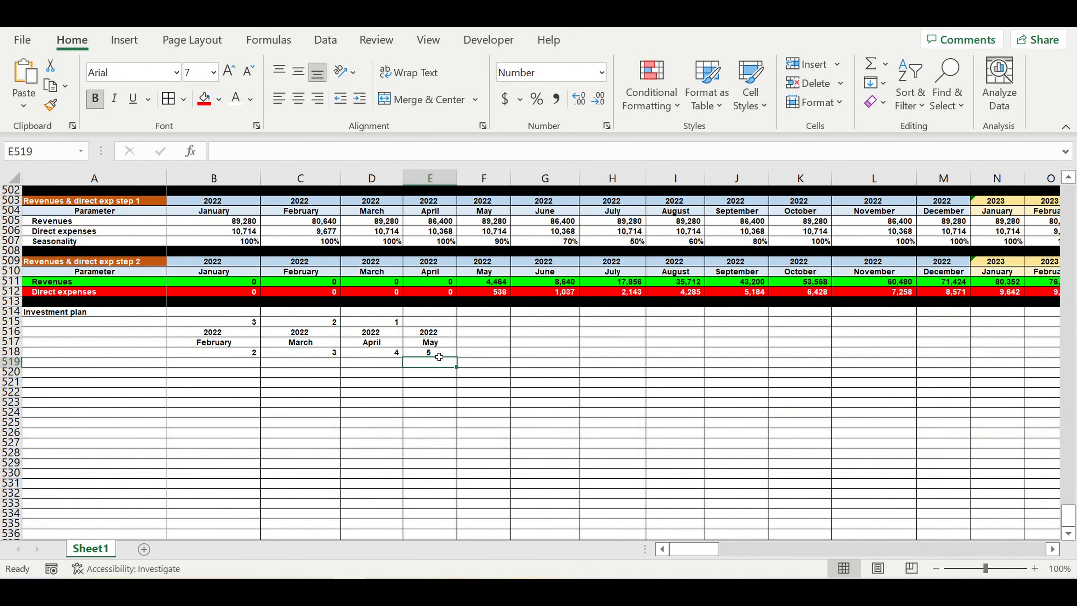
{"action": "left_click", "coordinate": [439, 355]}
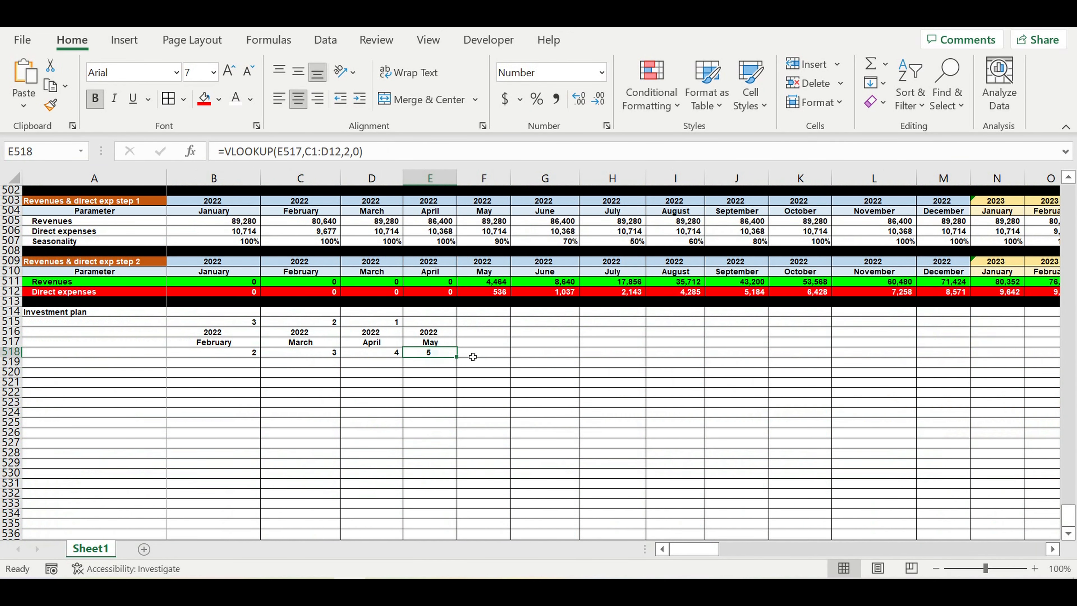
{"action": "left_click", "coordinate": [436, 368]}
{"action": "type", "text": "start"}
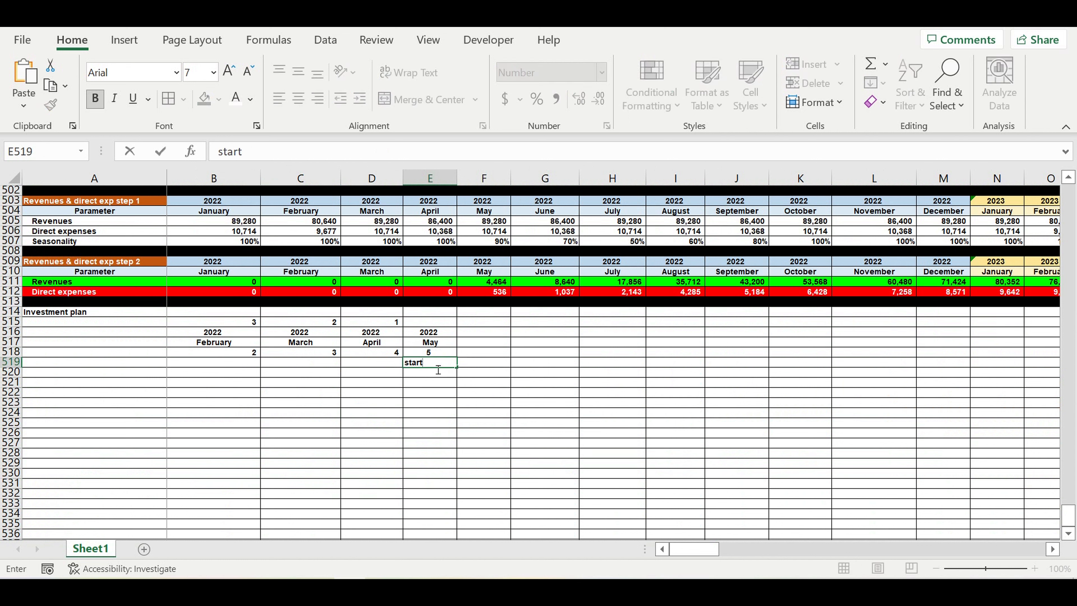
{"action": "type", "text": " operatind"}
{"action": "key", "text": "BackSpace"}
{"action": "type", "text": "g"}
{"action": "key", "text": "Return"}
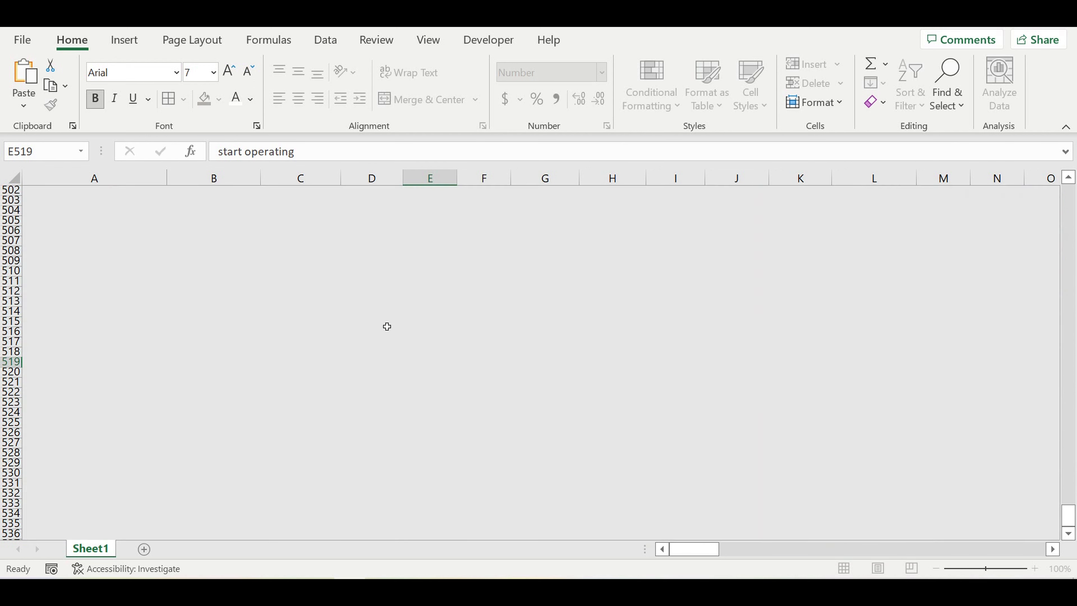
{"action": "double_click", "coordinate": [458, 186]}
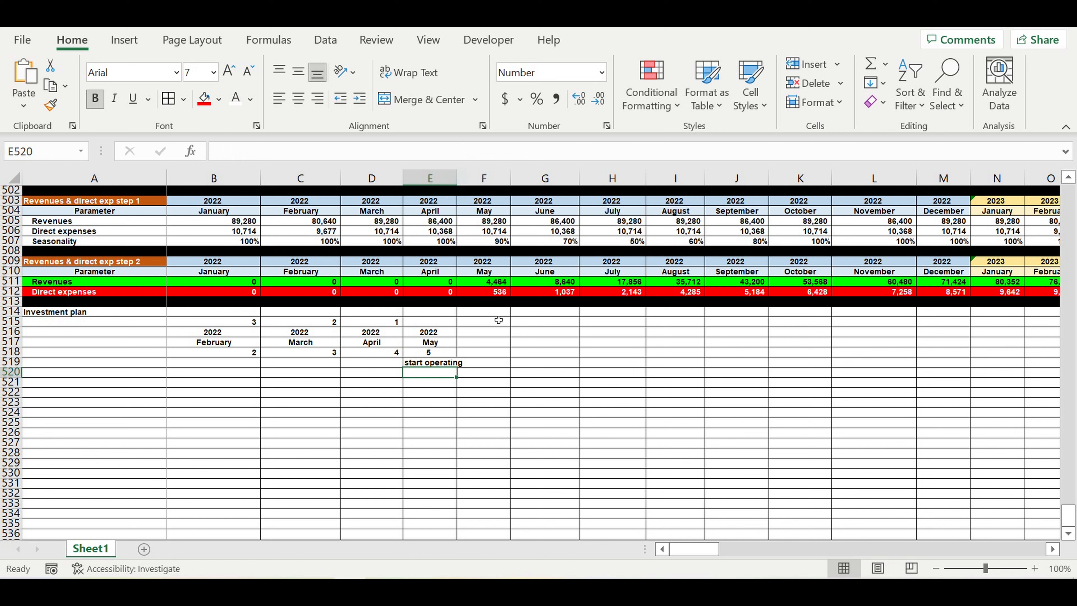
Shade E516:E549 bright green and copy "start operating" from E519 down to E549
{"action": "left_click_drag", "start_coordinate": [447, 335], "coordinate": [450, 529]}
{"action": "left_click", "coordinate": [218, 98]}
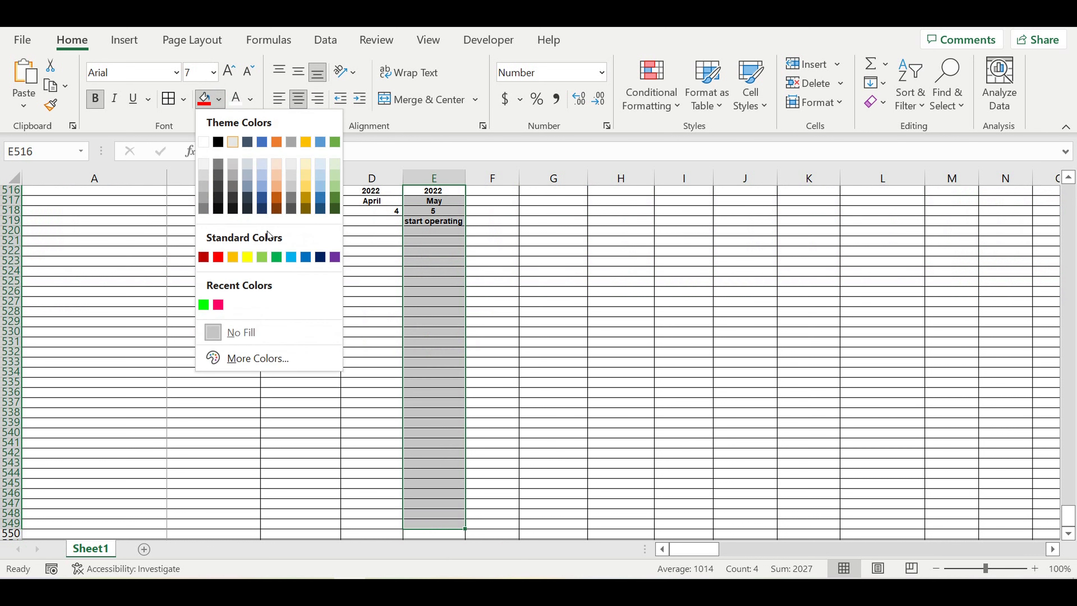
{"action": "left_click", "coordinate": [210, 304]}
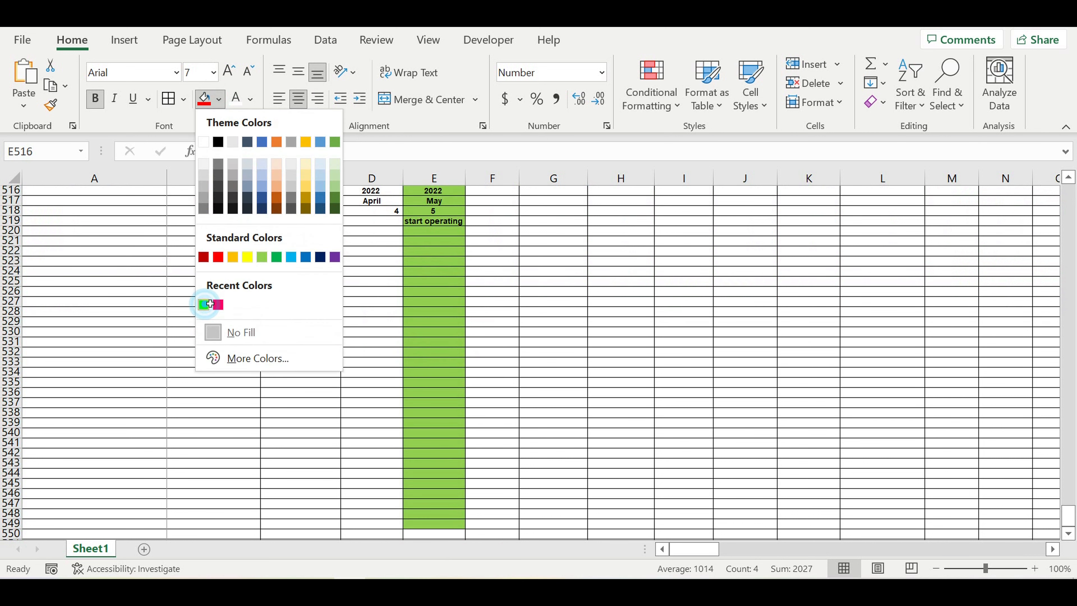
{"action": "left_click", "coordinate": [447, 240]}
{"action": "left_click", "coordinate": [461, 224]}
{"action": "left_click_drag", "start_coordinate": [466, 226], "coordinate": [447, 529]}
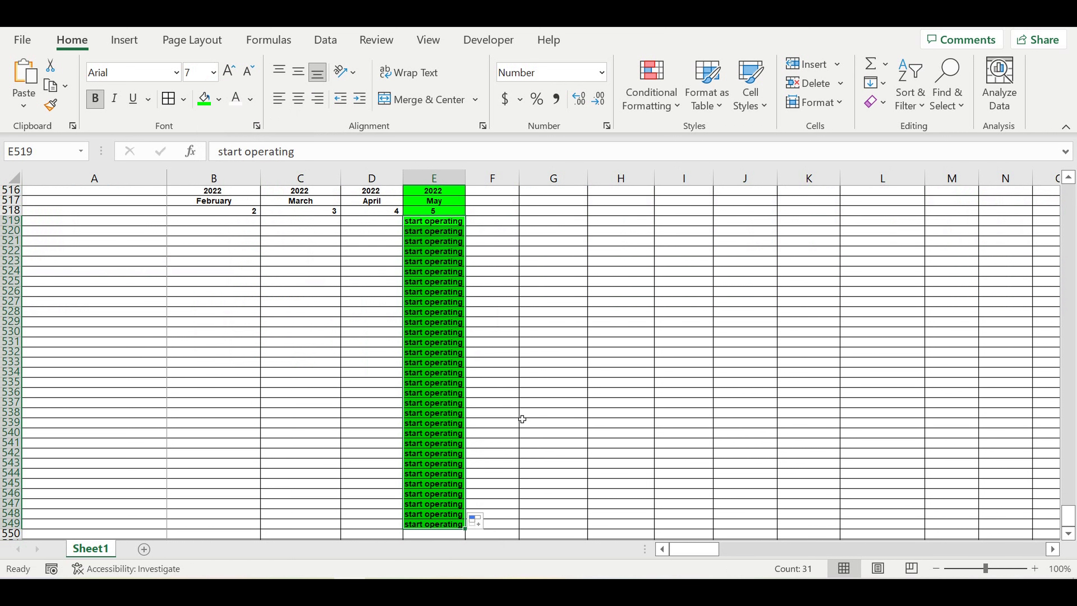
Enter the label "Totals" in A550 below the investment item rows
{"action": "scroll", "coordinate": [508, 441], "scroll_direction": "down", "scroll_amount": 2}
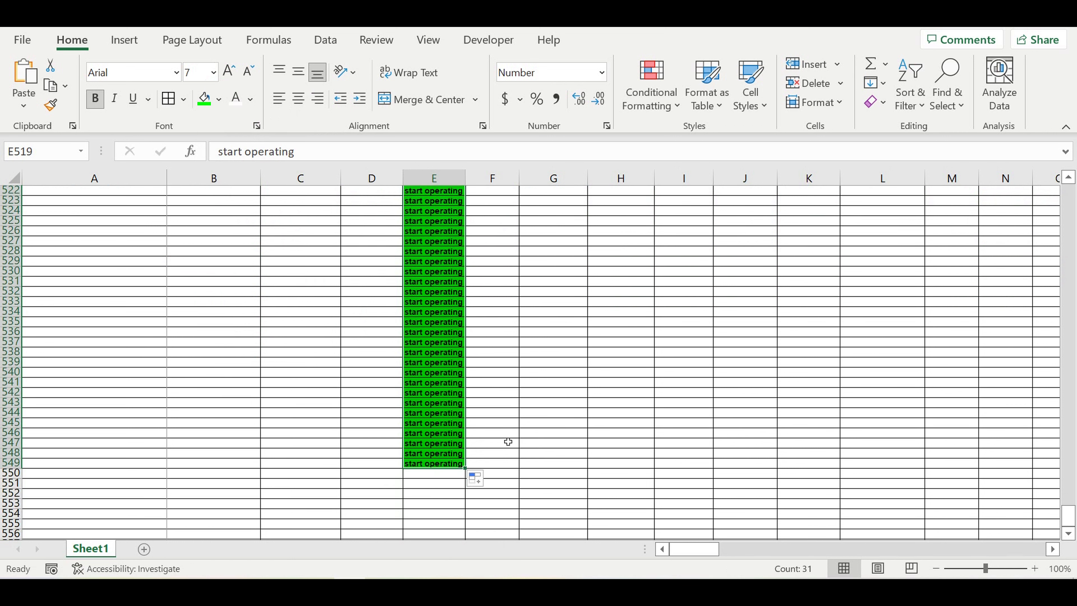
{"action": "left_click", "coordinate": [106, 474]}
{"action": "type", "text": "totals"}
{"action": "key", "text": "BackSpace"}
{"action": "key", "text": "BackSpace"}
{"action": "key", "text": "BackSpace"}
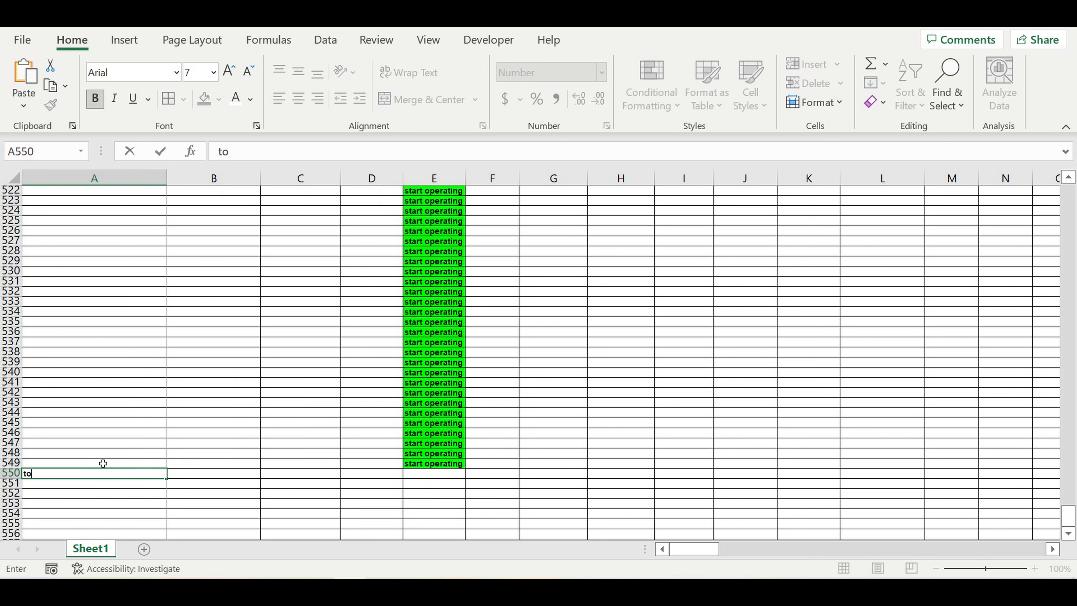
{"action": "type", "text": "Totals"}
{"action": "left_click", "coordinate": [195, 497]}
Shade the totals row A550:E550 yellow and extend the green "start operating" cell from E549 to E550
{"action": "left_click_drag", "start_coordinate": [147, 474], "coordinate": [429, 475]}
{"action": "left_click", "coordinate": [219, 99]}
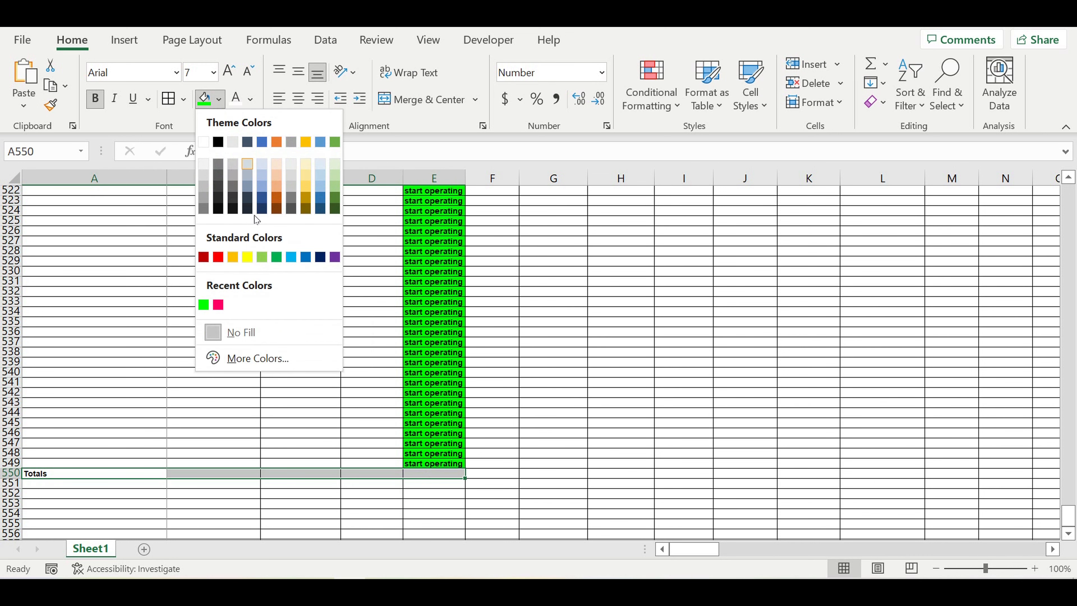
{"action": "left_click", "coordinate": [247, 256]}
{"action": "left_click", "coordinate": [450, 463]}
{"action": "left_click_drag", "start_coordinate": [465, 468], "coordinate": [465, 477]}
{"action": "left_click", "coordinate": [323, 497]}
{"action": "left_click", "coordinate": [193, 472]}
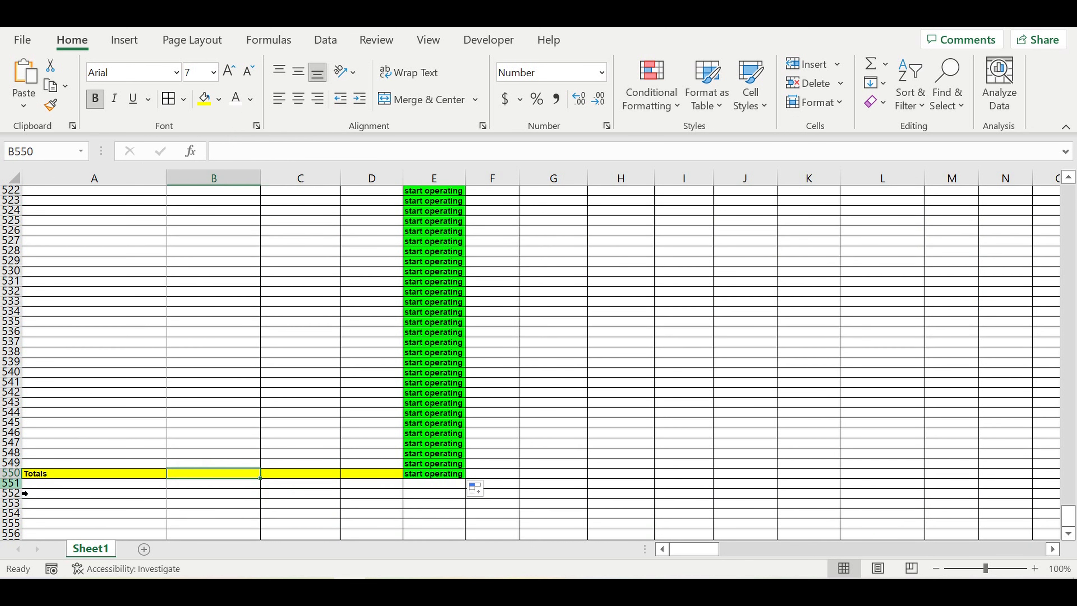
Fill the whole of row 551 black as a separator below the Investment plan block
{"action": "left_click", "coordinate": [16, 485]}
{"action": "left_click", "coordinate": [219, 99]}
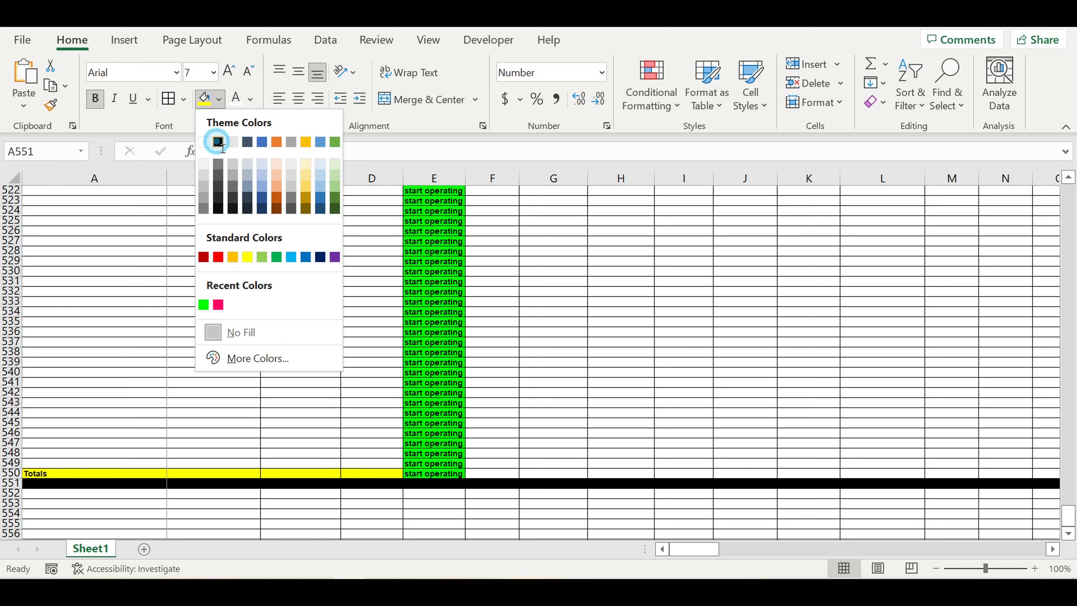
{"action": "left_click", "coordinate": [219, 140]}
Total the first month in B550 with =SUM(B519:B549) and fill the formula across to D550
{"action": "left_click", "coordinate": [203, 472]}
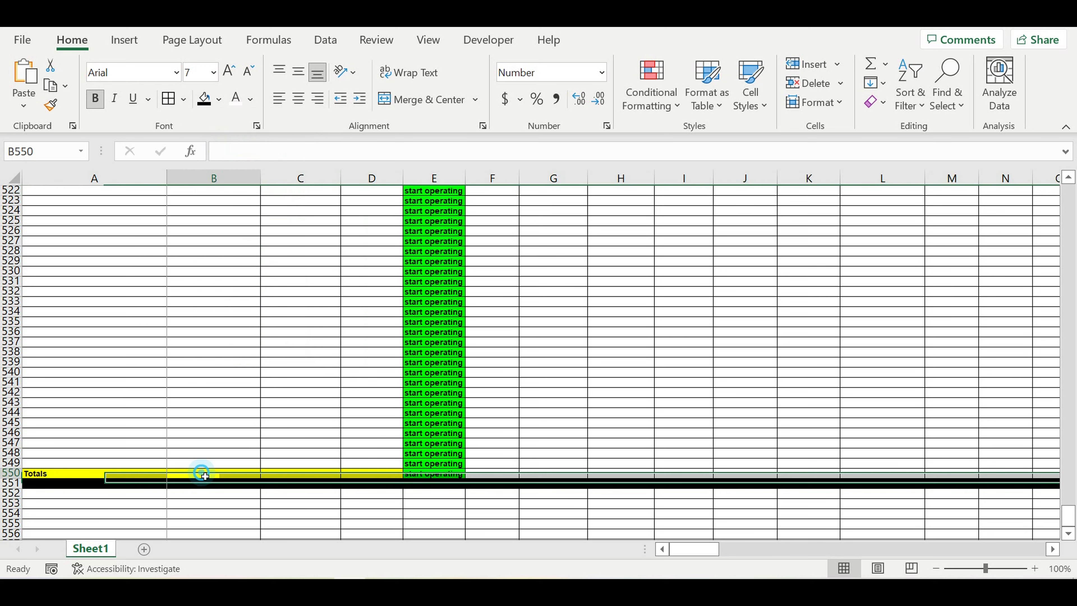
{"action": "left_click", "coordinate": [870, 64]}
{"action": "left_click_drag", "start_coordinate": [216, 467], "coordinate": [268, 429]}
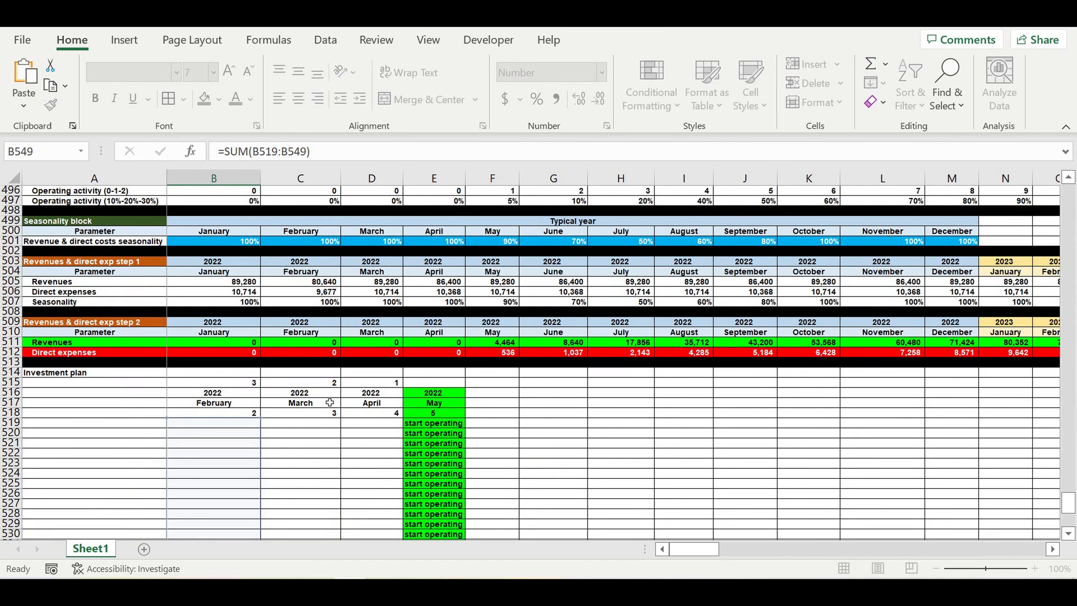
{"action": "key", "text": "Return"}
{"action": "scroll", "coordinate": [265, 481], "scroll_direction": "down", "scroll_amount": 2}
{"action": "left_click", "coordinate": [250, 466]}
{"action": "left_click_drag", "start_coordinate": [260, 466], "coordinate": [401, 466]}
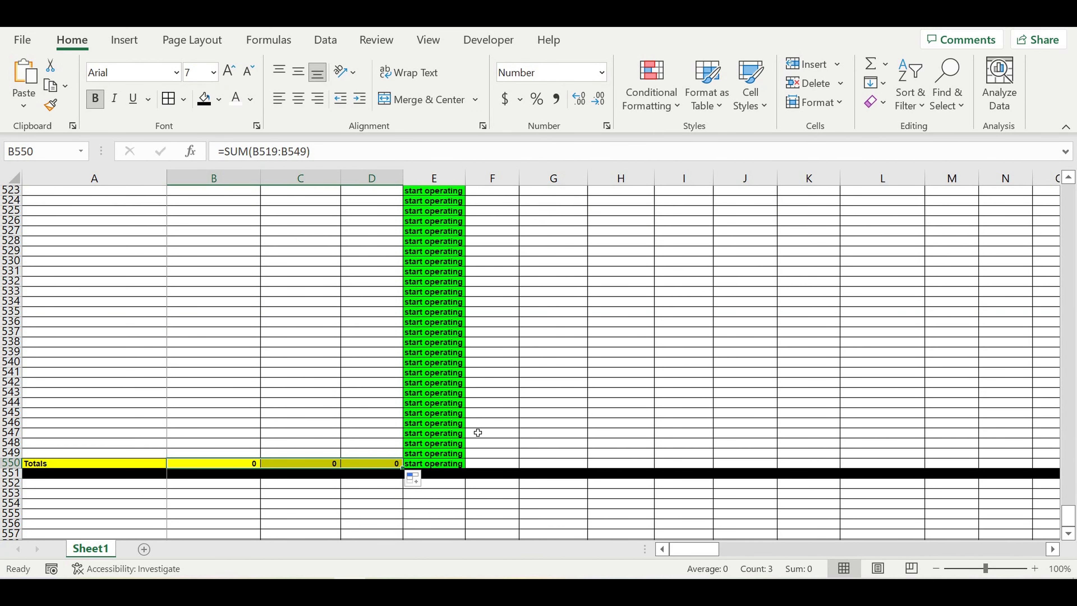
{"action": "left_click", "coordinate": [517, 413]}
Shade the Investment plan header cells B515:D518 and A515:A517 light gold
{"action": "scroll", "coordinate": [378, 366], "scroll_direction": "up", "scroll_amount": 7}
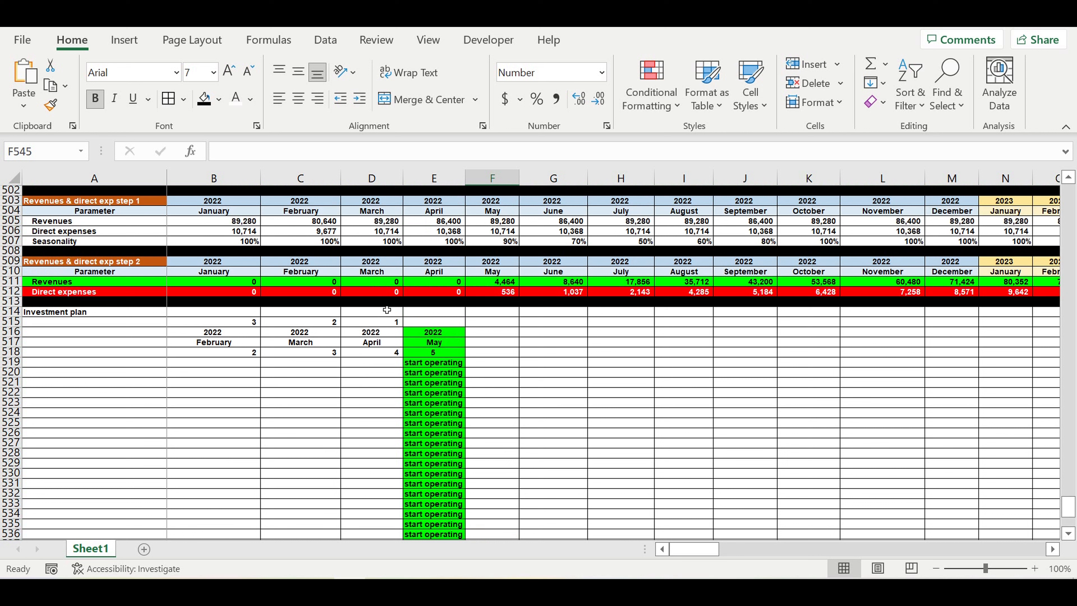
{"action": "left_click_drag", "start_coordinate": [394, 356], "coordinate": [205, 322]}
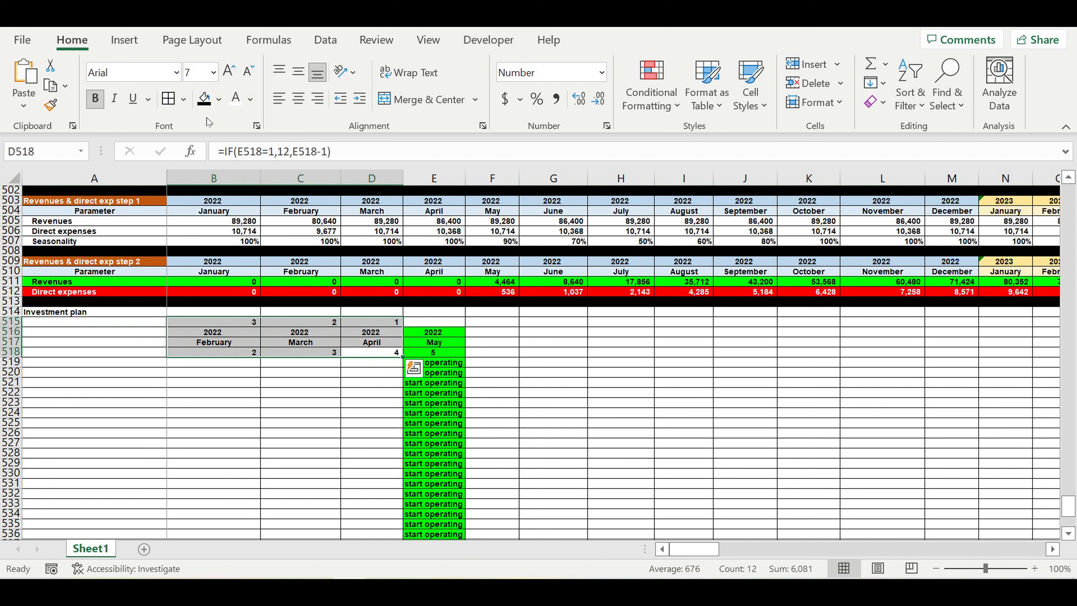
{"action": "left_click", "coordinate": [219, 103]}
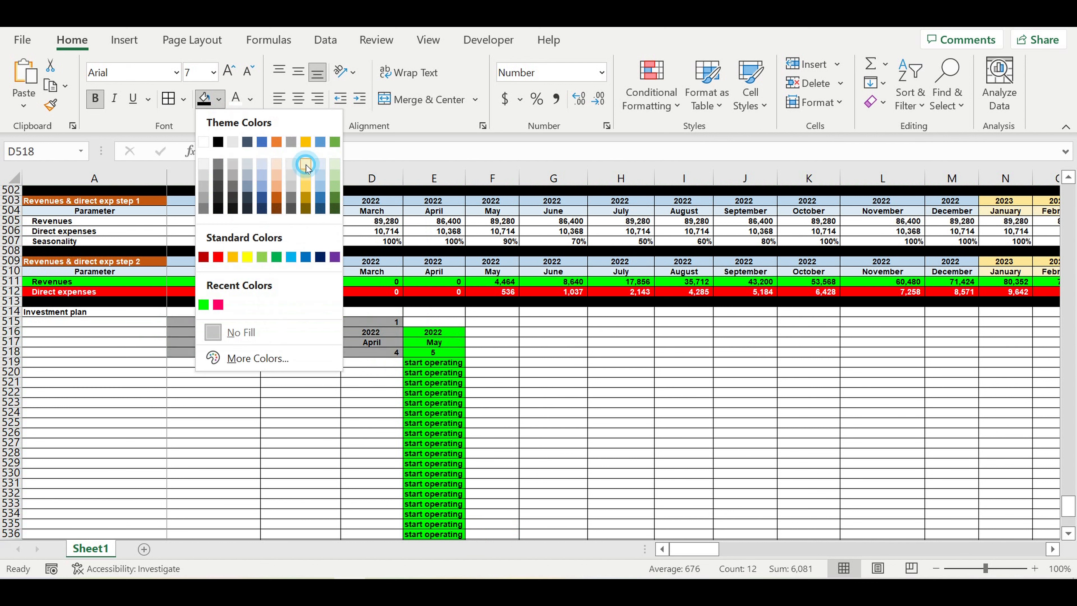
{"action": "left_click", "coordinate": [305, 165]}
{"action": "left_click_drag", "start_coordinate": [156, 321], "coordinate": [155, 342]}
{"action": "left_click", "coordinate": [204, 98]}
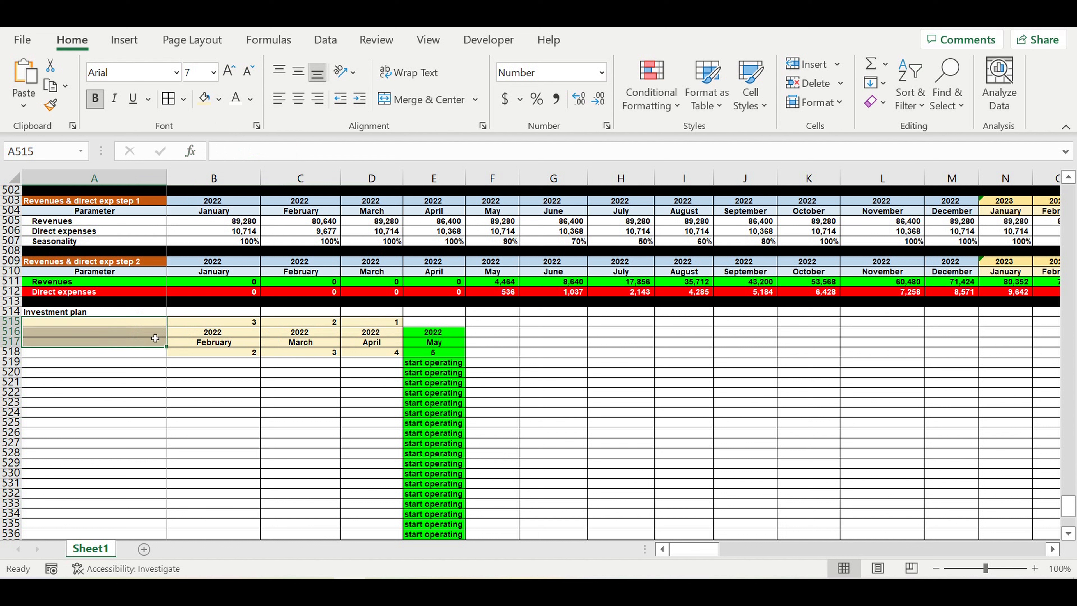
Enter the column heading "Investment item" in A518
{"action": "left_click", "coordinate": [144, 356]}
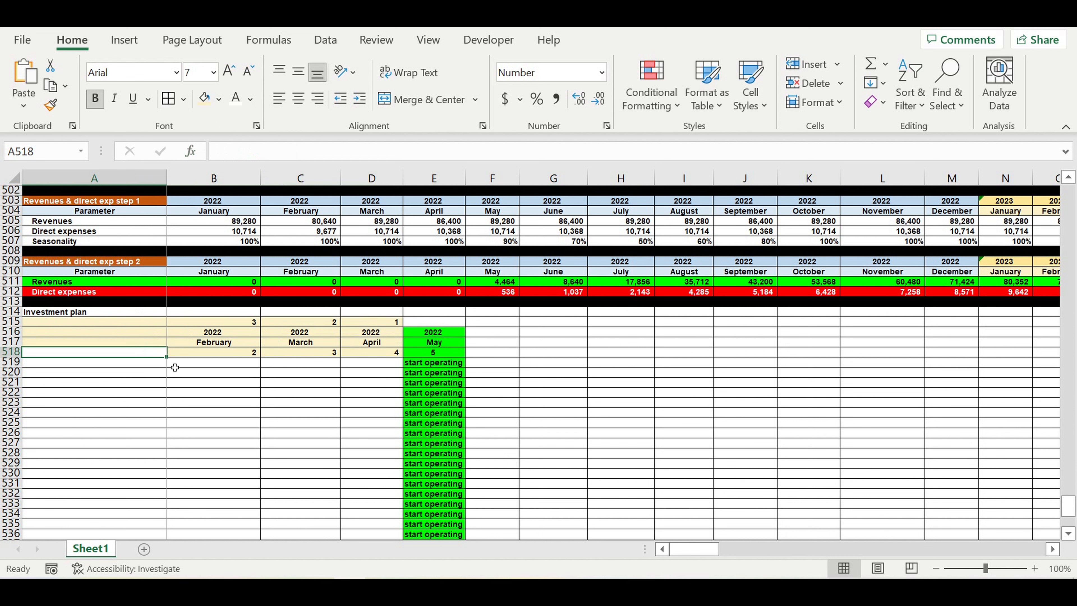
{"action": "type", "text": "I"}
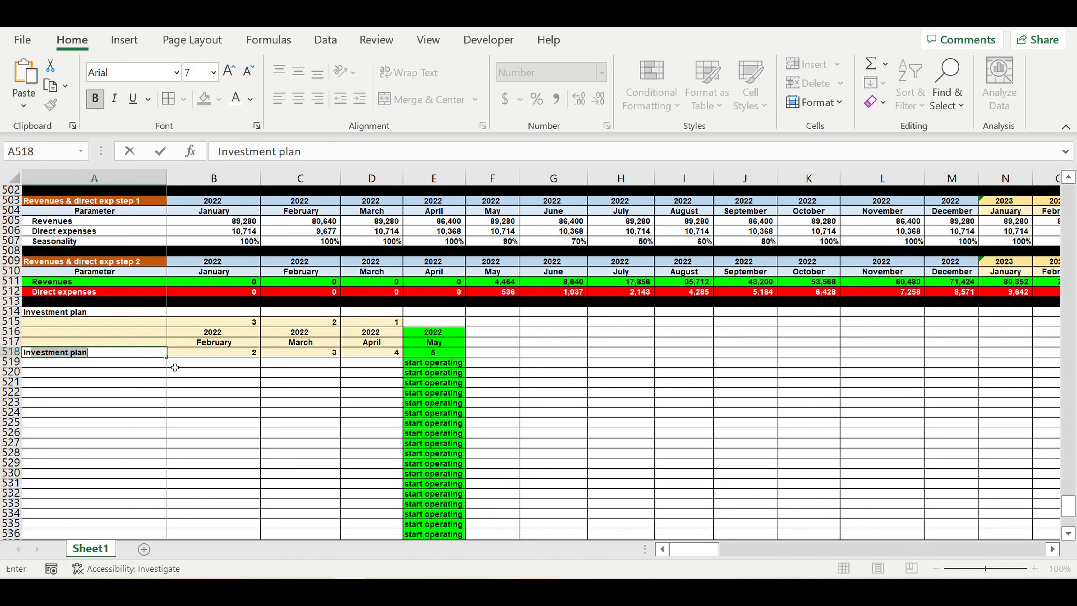
{"action": "type", "text": "item"}
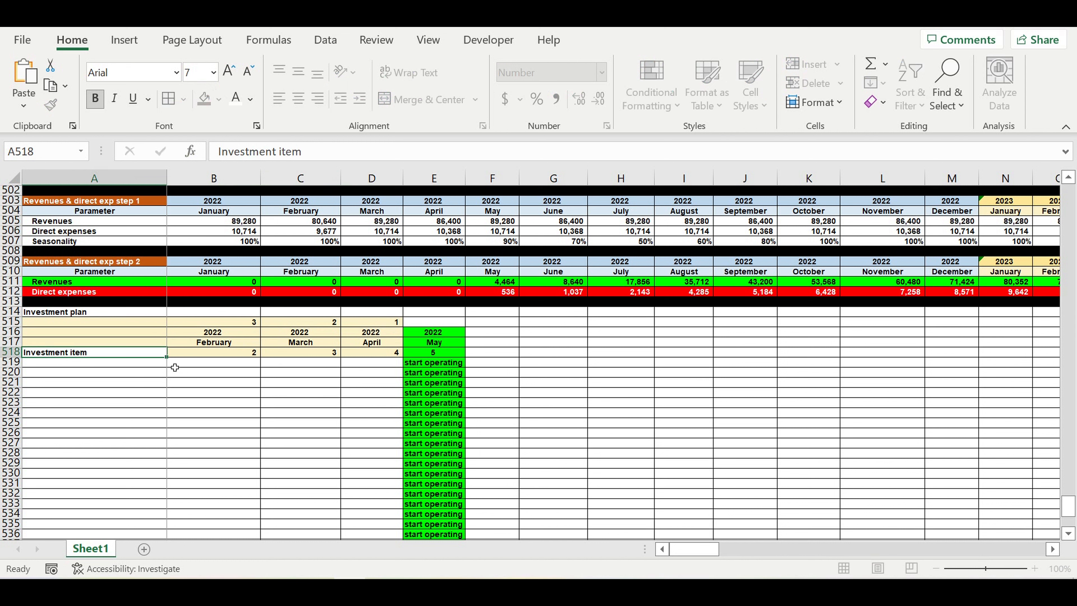
{"action": "key", "text": "Return"}
Center the "Investment item" heading in A518 and fill the cell with the pale theme blue
{"action": "left_click", "coordinate": [154, 356]}
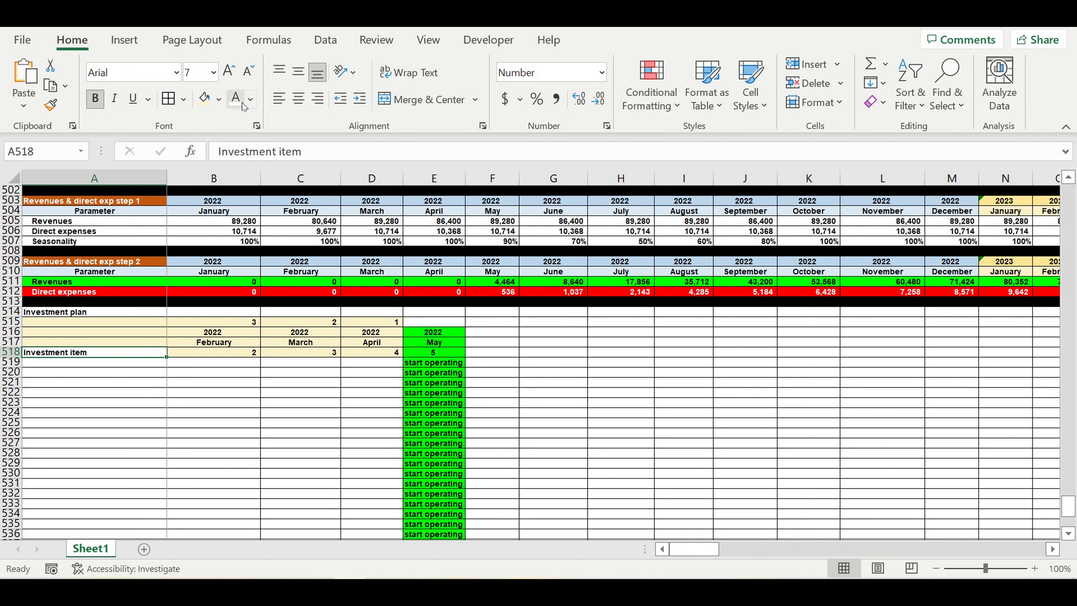
{"action": "left_click", "coordinate": [298, 98]}
{"action": "left_click", "coordinate": [219, 99]}
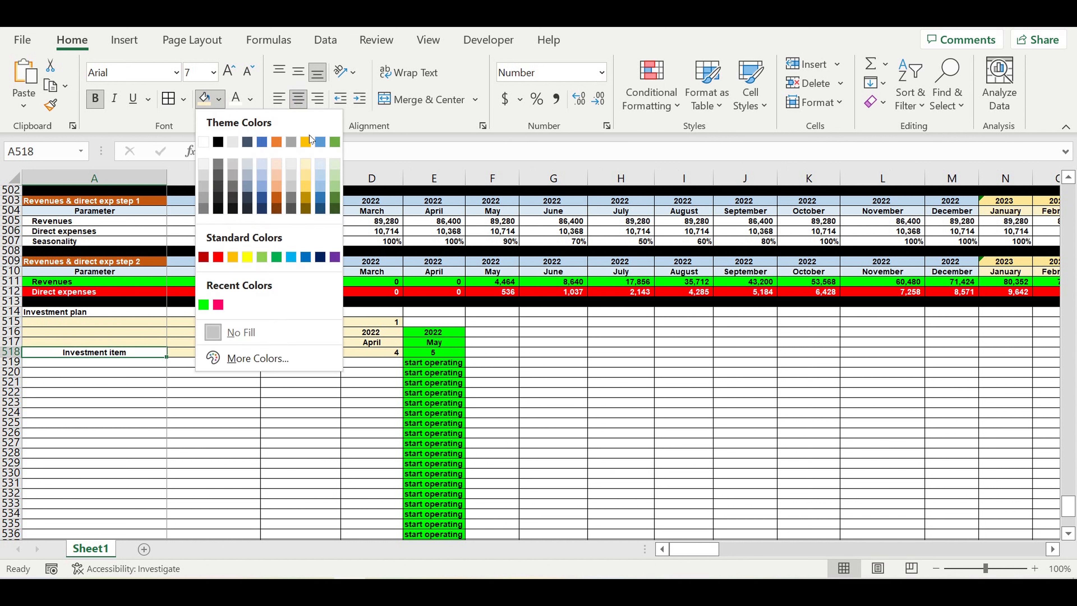
{"action": "left_click", "coordinate": [321, 163]}
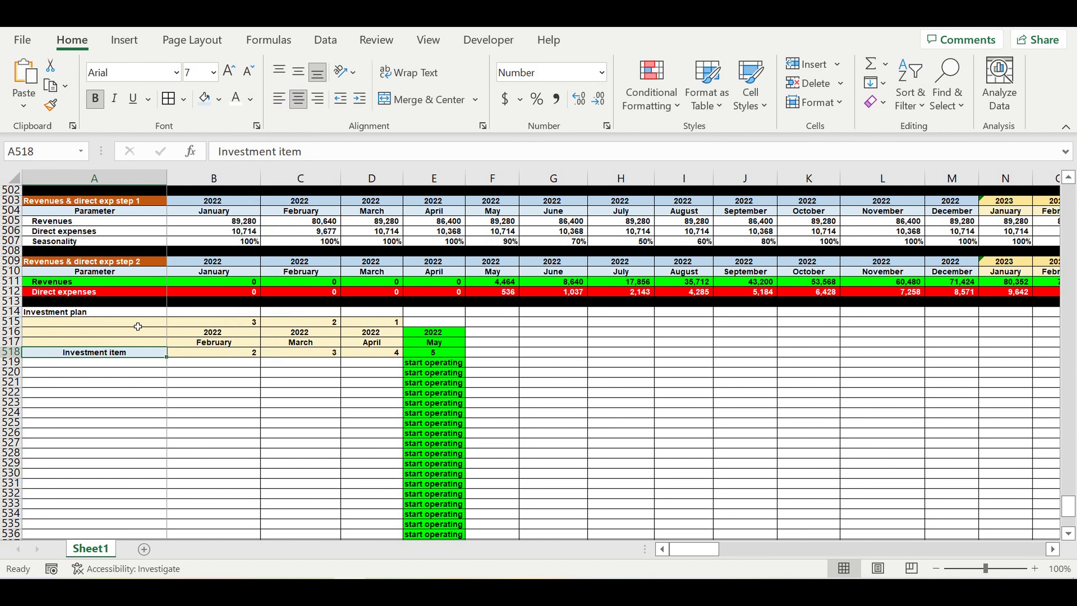
Format the Investment plan title in A514 with a purple fill and white text
{"action": "left_click", "coordinate": [123, 312]}
{"action": "left_click", "coordinate": [220, 100]}
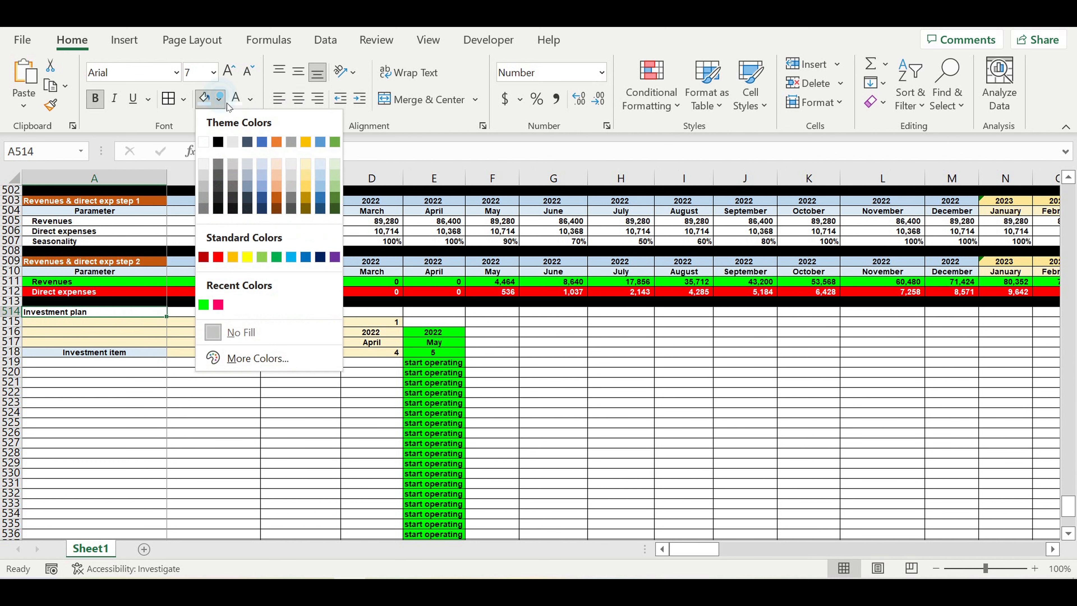
{"action": "left_click", "coordinate": [334, 257]}
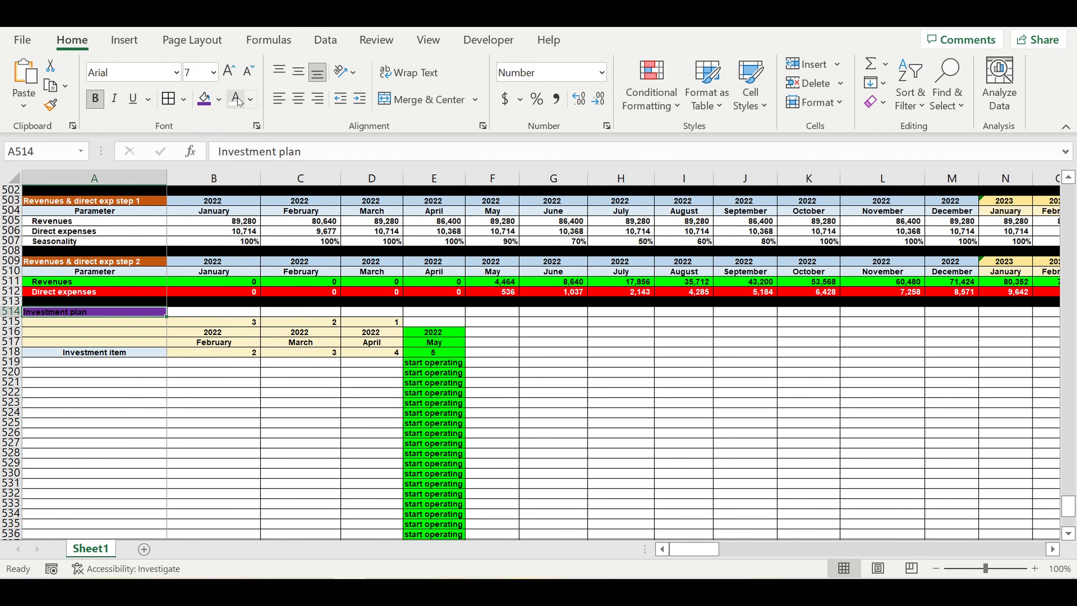
{"action": "left_click", "coordinate": [191, 423]}
{"action": "left_click", "coordinate": [278, 393]}
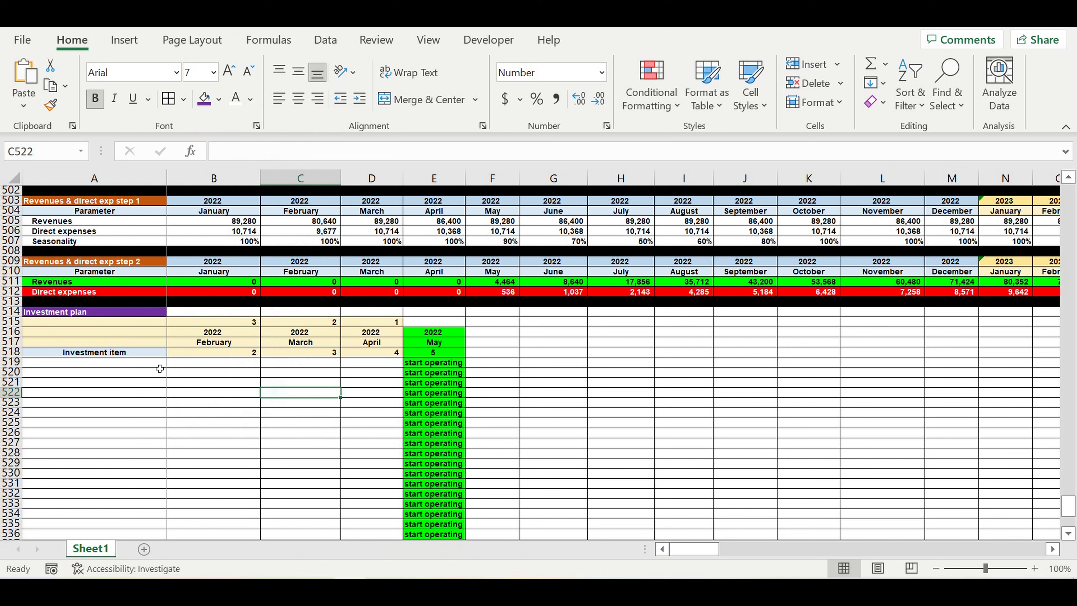
Enter "Investment item 1" in A519 and fill the numbered series down to "Investment item 31" in A549
{"action": "left_click", "coordinate": [146, 363]}
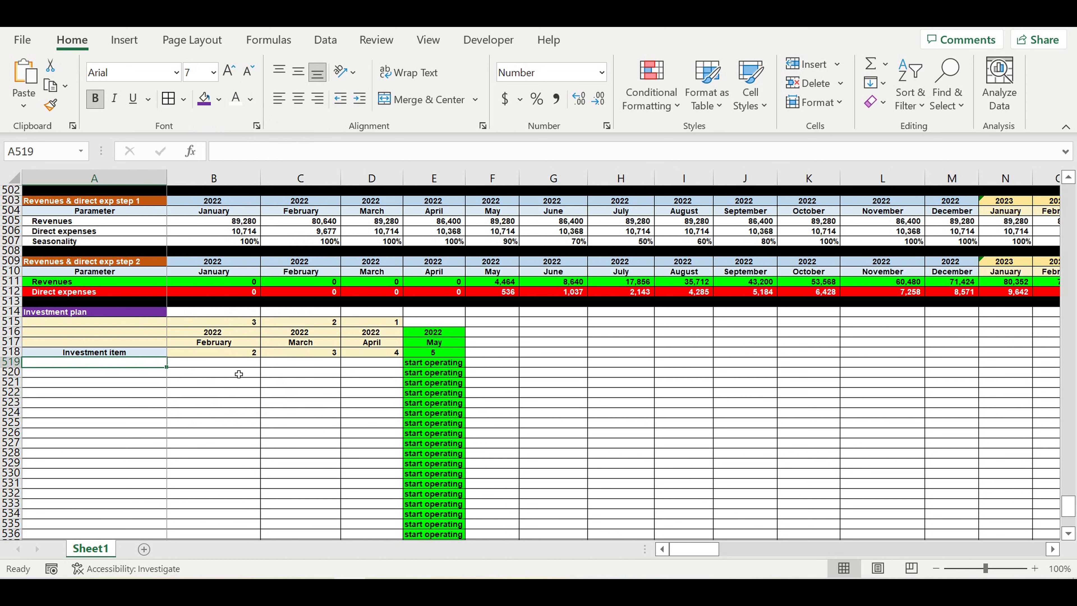
{"action": "type", "text": "I"}
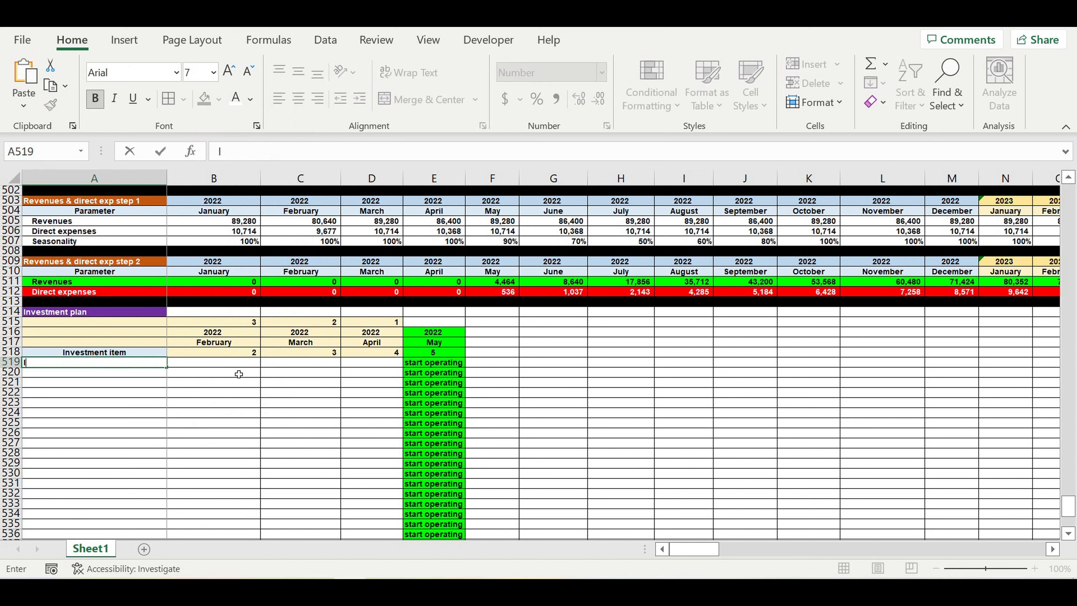
{"action": "type", "text": "nvestment item 1"}
{"action": "key", "text": "Return"}
{"action": "left_click_drag", "start_coordinate": [87, 411], "coordinate": [84, 400]}
{"action": "left_click", "coordinate": [99, 366]}
{"action": "left_click_drag", "start_coordinate": [166, 368], "coordinate": [137, 518]}
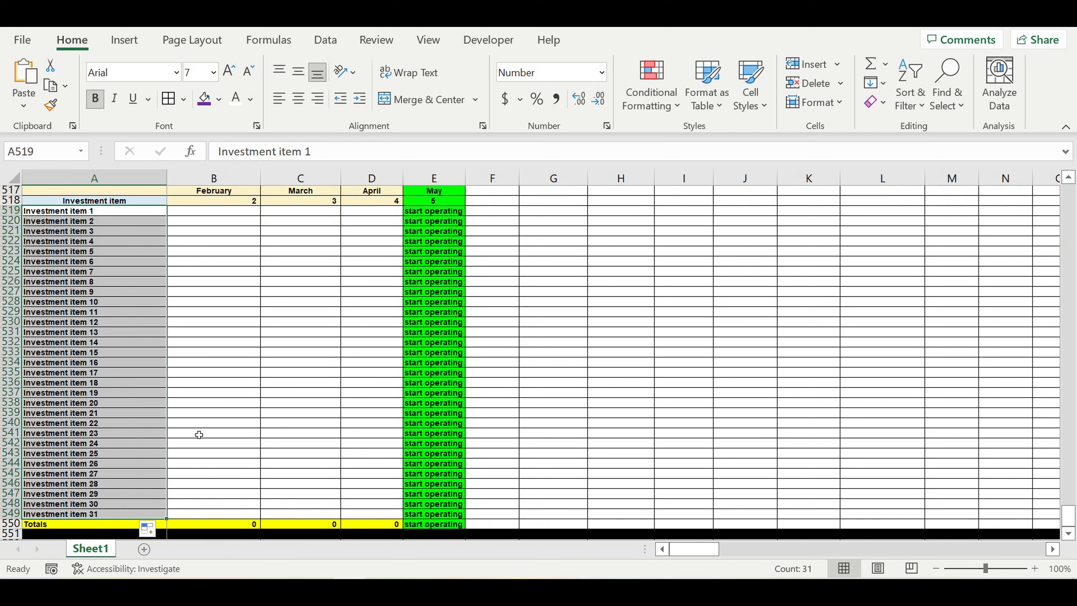
Give the item names in A519:A549 white text and a standard light blue fill
{"action": "left_click", "coordinate": [235, 99]}
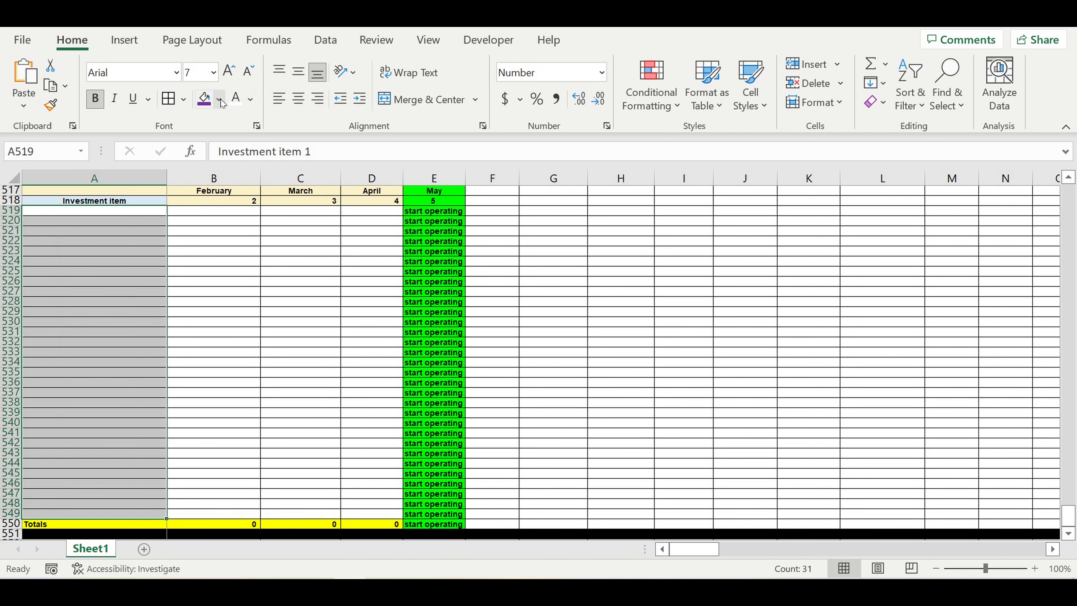
{"action": "left_click", "coordinate": [219, 100]}
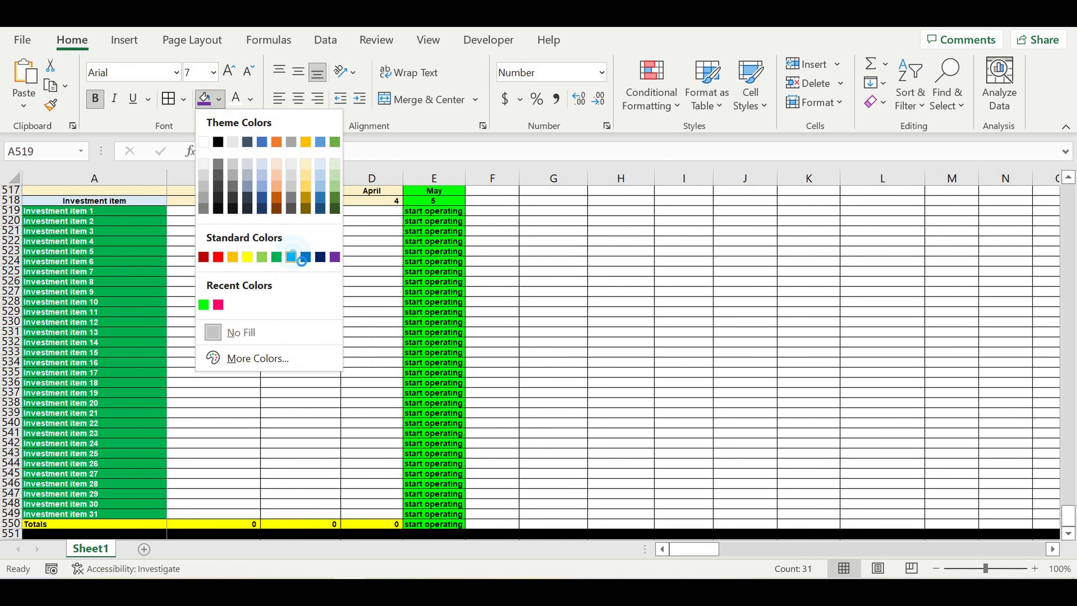
{"action": "left_click", "coordinate": [291, 258]}
{"action": "left_click", "coordinate": [298, 251]}
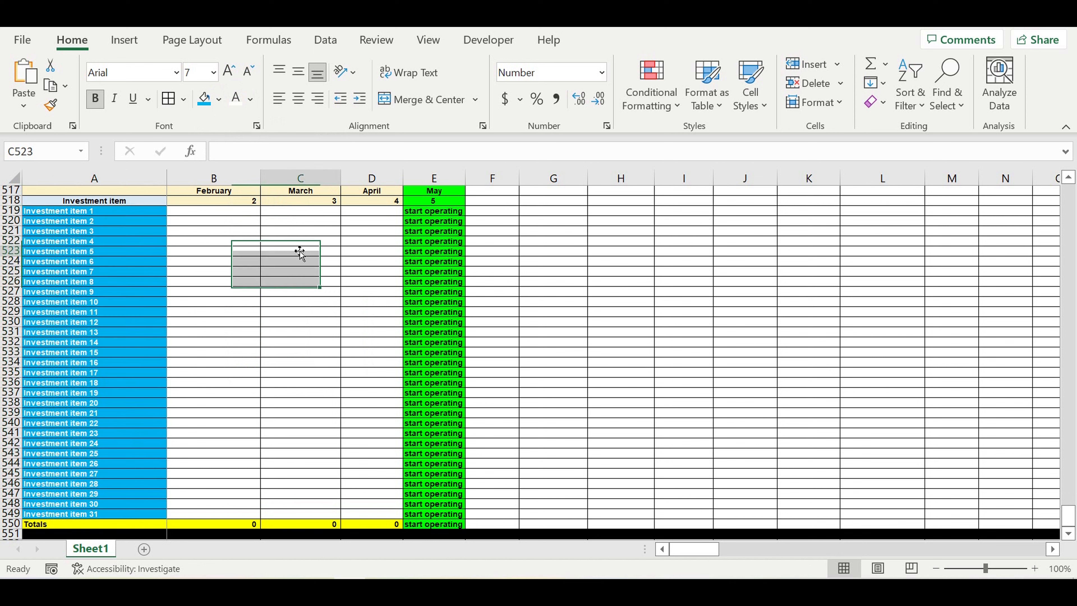
Examine the Investment plan's month headers, item list and monthly amount cells
{"action": "left_click", "coordinate": [235, 208]}
{"action": "left_click_drag", "start_coordinate": [307, 260], "coordinate": [369, 494]}
{"action": "left_click", "coordinate": [219, 195]}
{"action": "scroll", "coordinate": [254, 255], "scroll_direction": "up", "scroll_amount": 3}
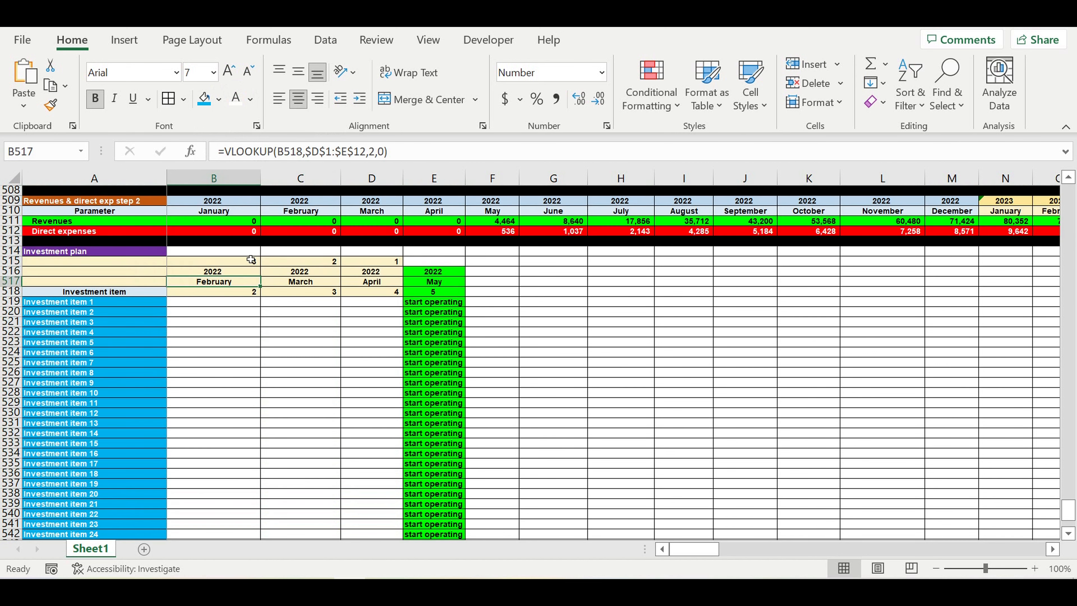
{"action": "left_click_drag", "start_coordinate": [230, 274], "coordinate": [373, 282]}
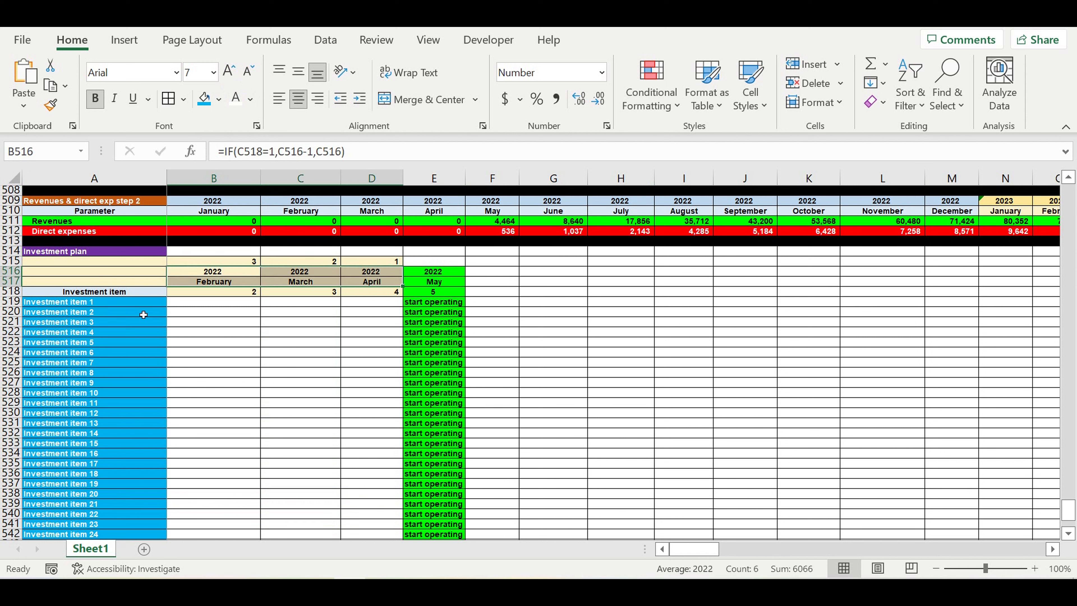
{"action": "left_click_drag", "start_coordinate": [96, 301], "coordinate": [98, 414]}
{"action": "left_click_drag", "start_coordinate": [242, 302], "coordinate": [370, 449]}
{"action": "left_click", "coordinate": [285, 363]}
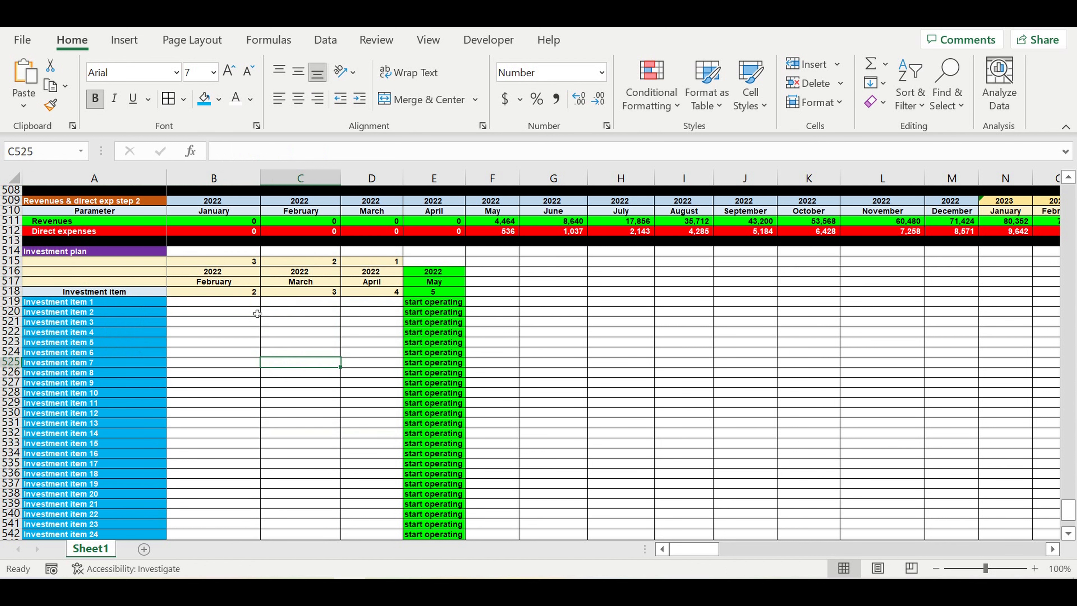
Enter the amounts for Investment item 1: 2,000 in April, 3,000 in March and 4,000 in February
{"action": "left_click", "coordinate": [250, 303]}
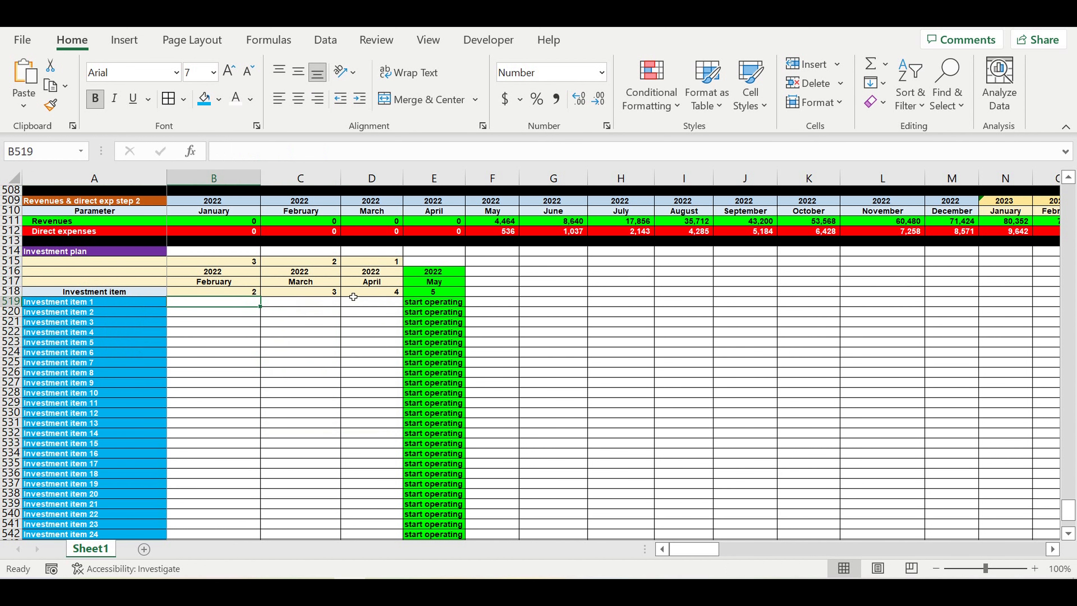
{"action": "left_click", "coordinate": [378, 302]}
{"action": "type", "text": "2"}
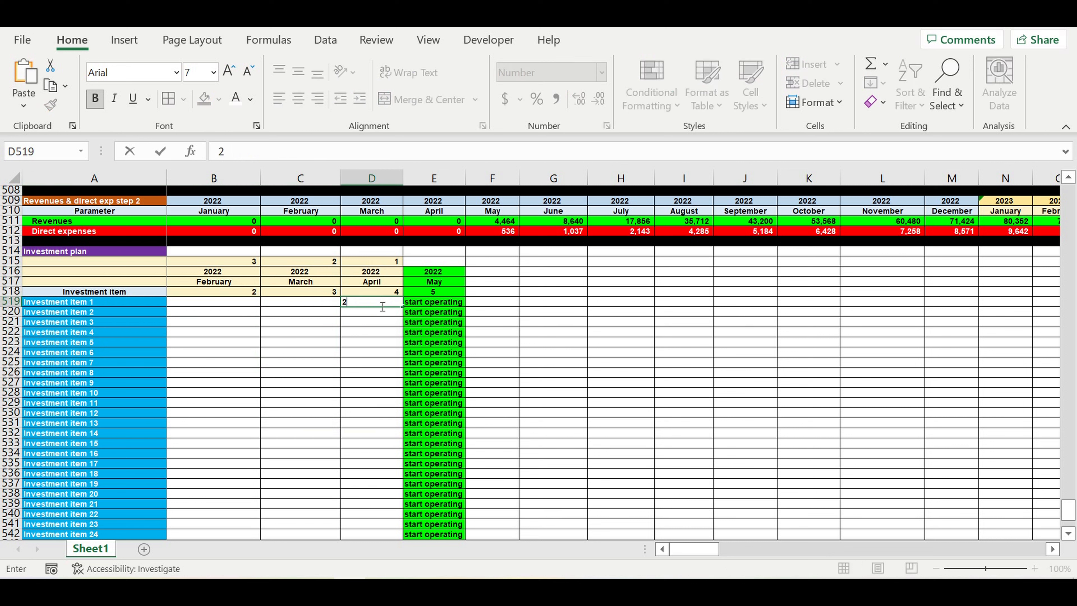
{"action": "type", "text": ",000"}
{"action": "key", "text": "Left"}
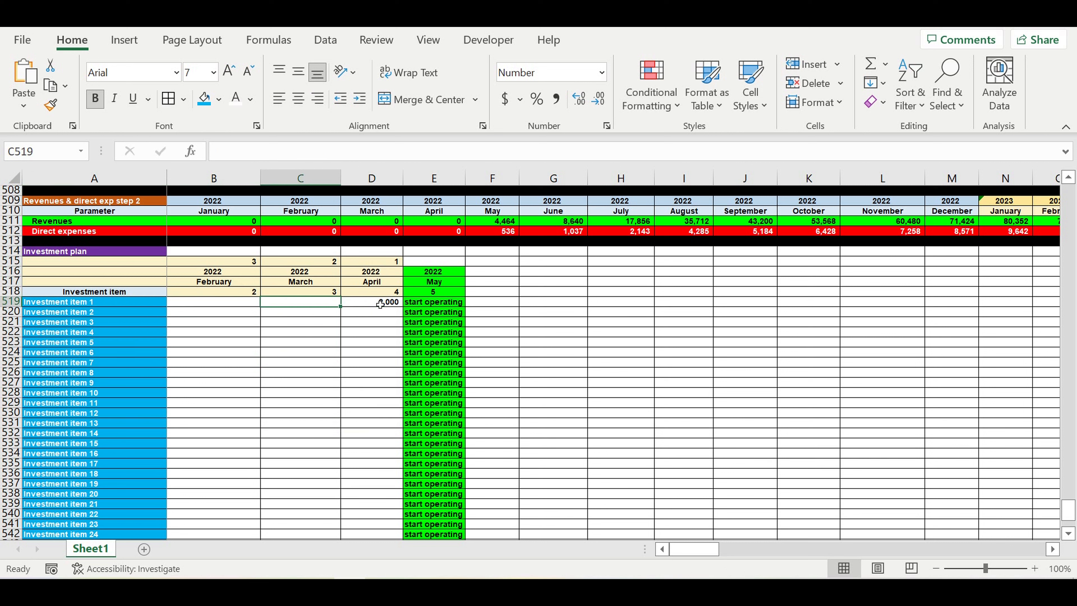
{"action": "type", "text": "3000"}
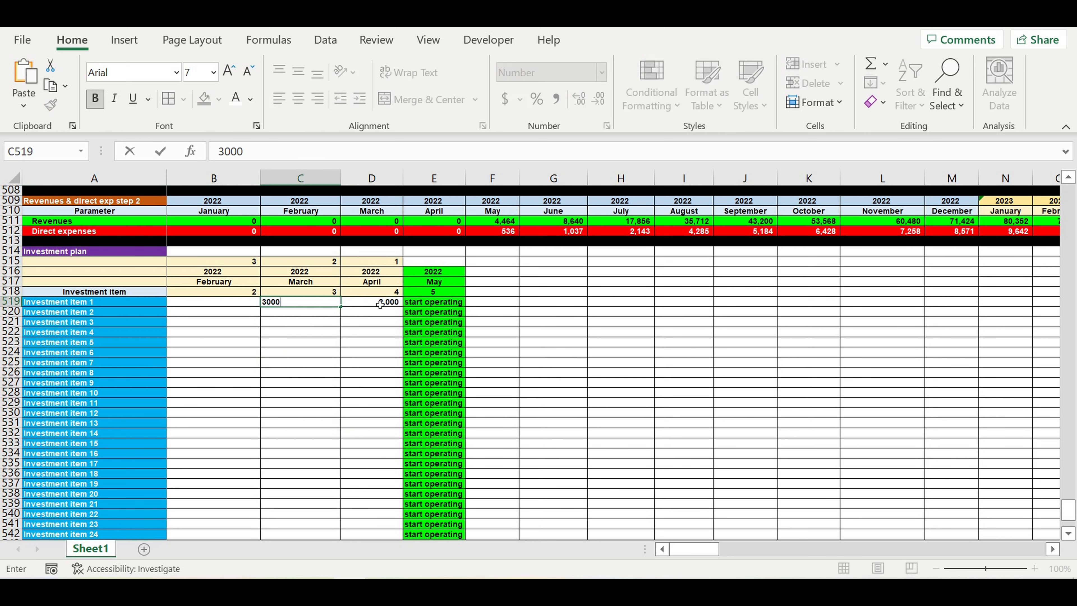
{"action": "key", "text": "Left"}
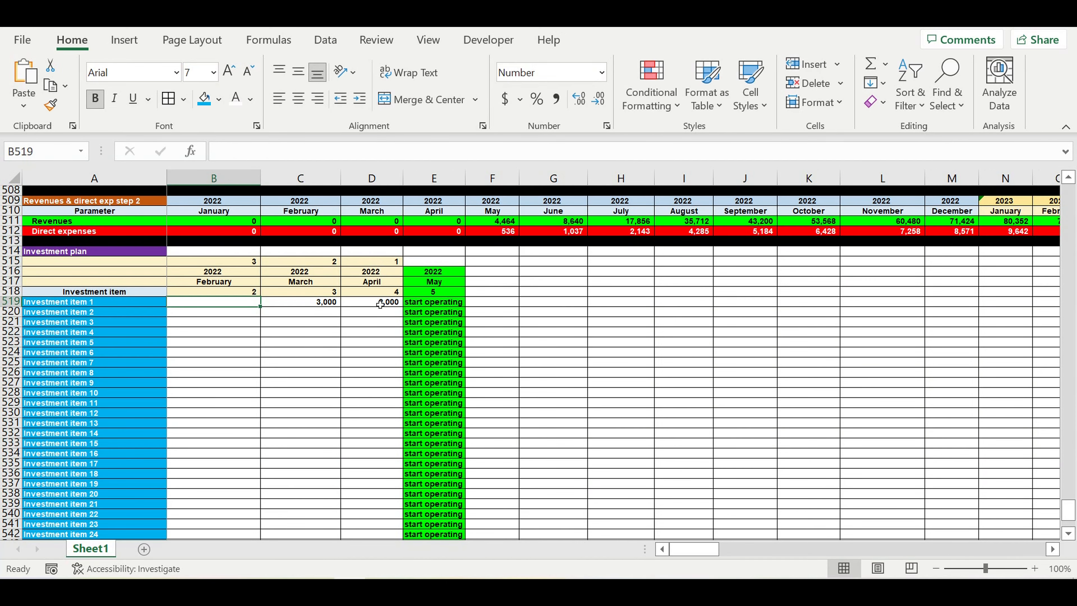
{"action": "type", "text": "4000"}
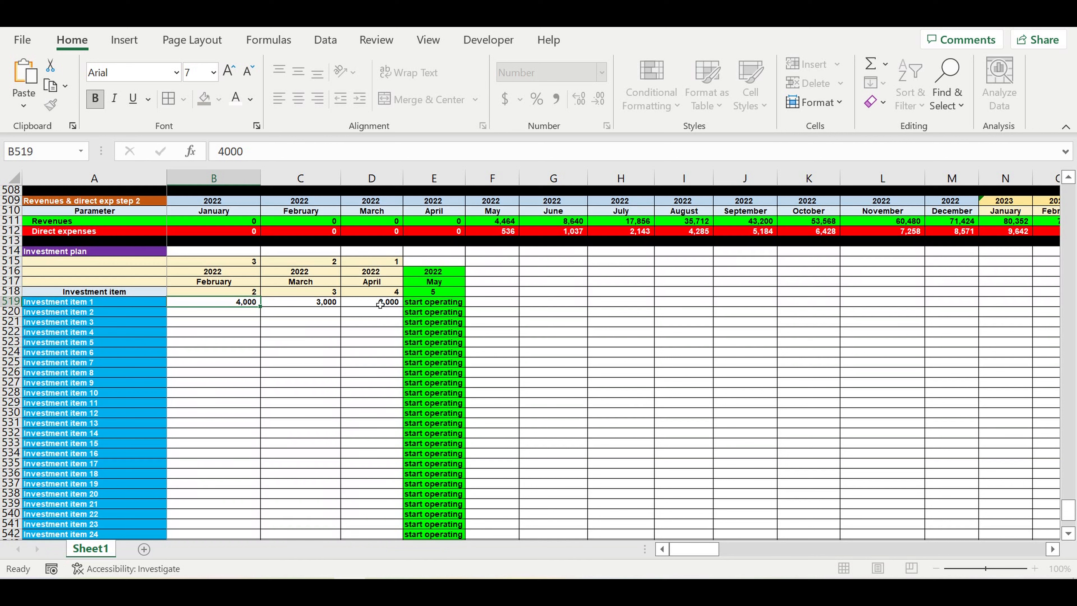
{"action": "key", "text": "Return"}
Give the Investment item 1 amounts in B519:D519 a light blue fill and white text
{"action": "left_click_drag", "start_coordinate": [240, 309], "coordinate": [371, 303]}
{"action": "left_click", "coordinate": [572, 343]}
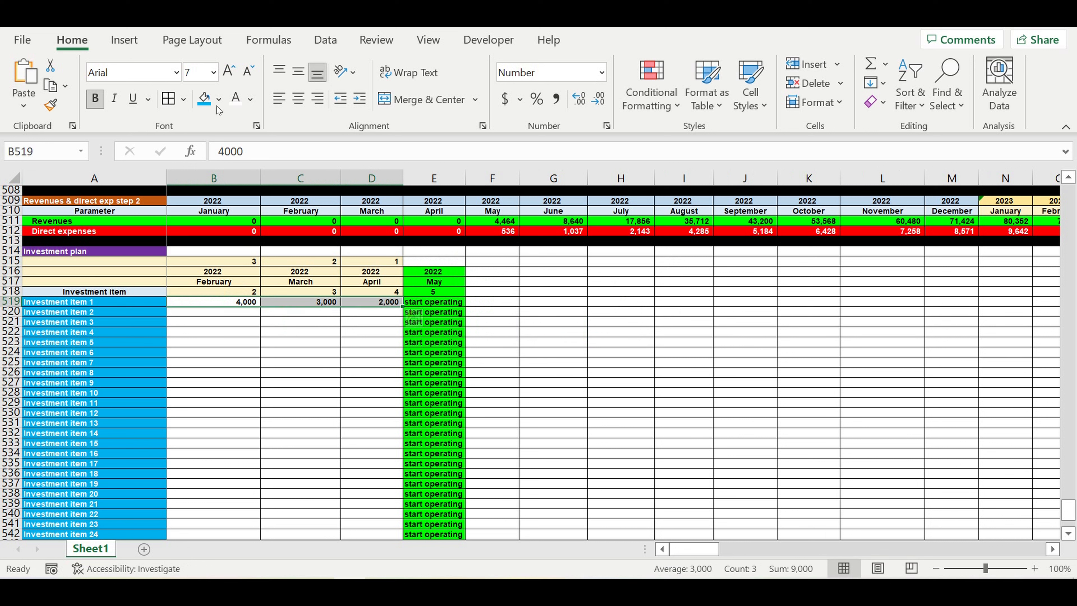
{"action": "left_click", "coordinate": [203, 99]}
{"action": "left_click", "coordinate": [236, 99]}
{"action": "left_click", "coordinate": [282, 332]}
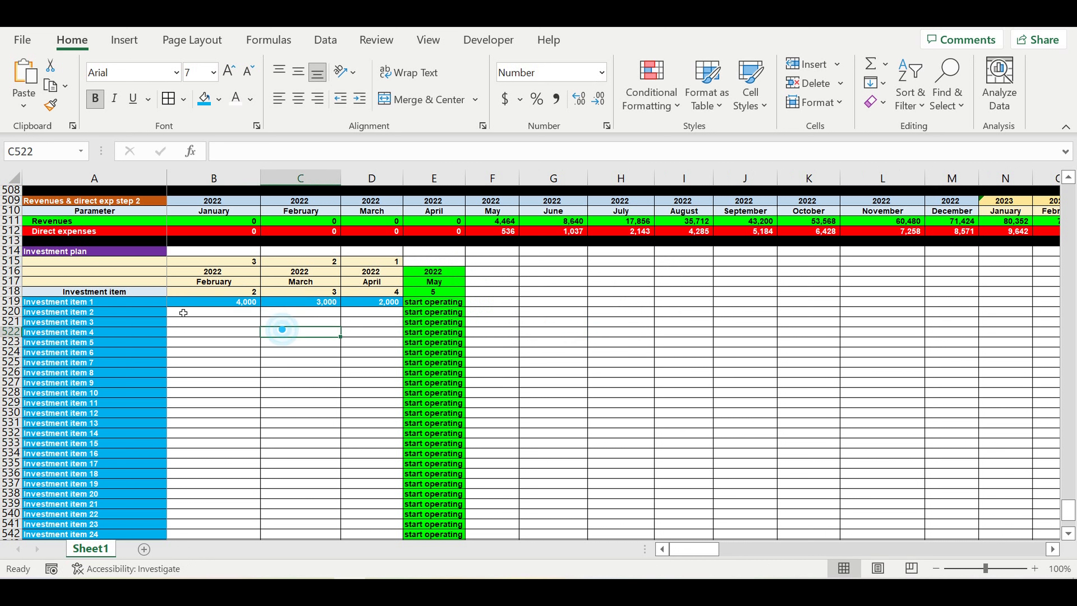
Fill the amounts in B519:D519 down through row 549 for all remaining investment items
{"action": "left_click", "coordinate": [225, 302]}
{"action": "left_click_drag", "start_coordinate": [350, 304], "coordinate": [336, 513]}
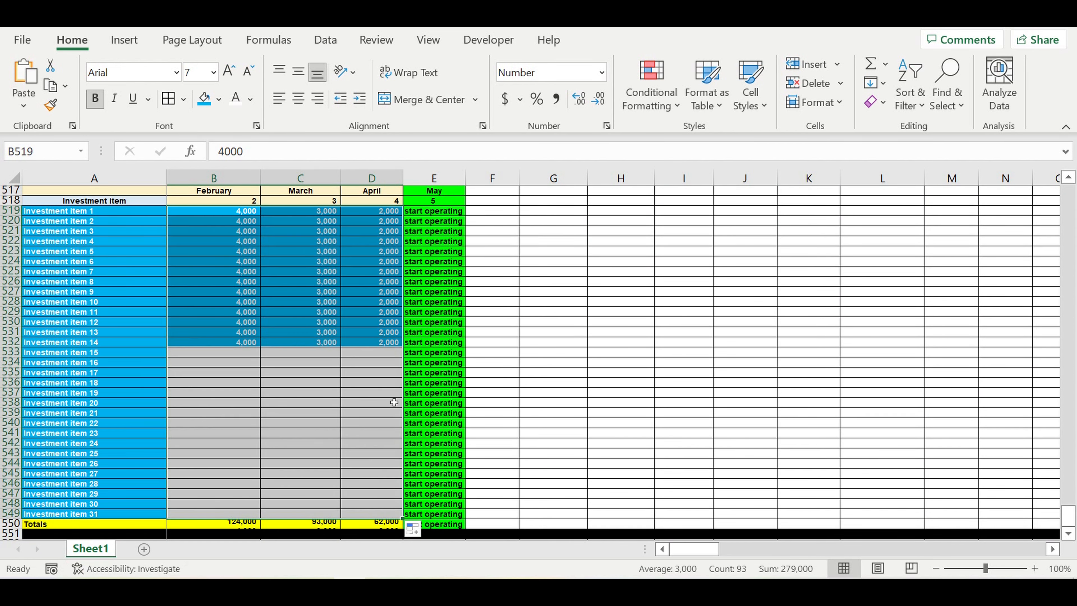
{"action": "left_click", "coordinate": [533, 396]}
{"action": "left_click", "coordinate": [254, 383]}
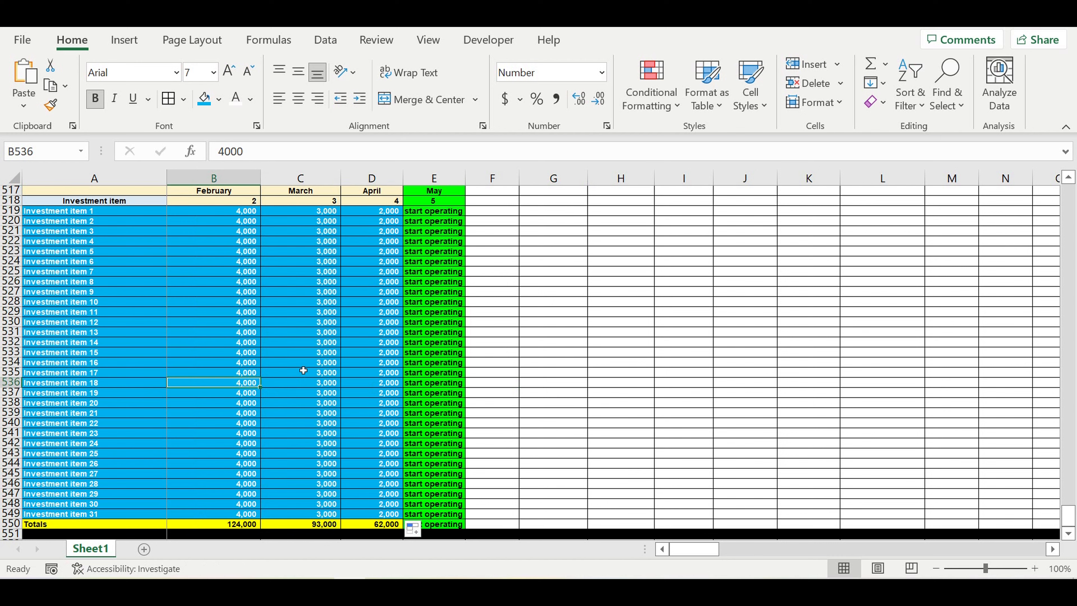
Examine the filled investment amounts and the monthly totals across the whole Investment plan block
{"action": "scroll", "coordinate": [305, 368], "scroll_direction": "up", "scroll_amount": 2}
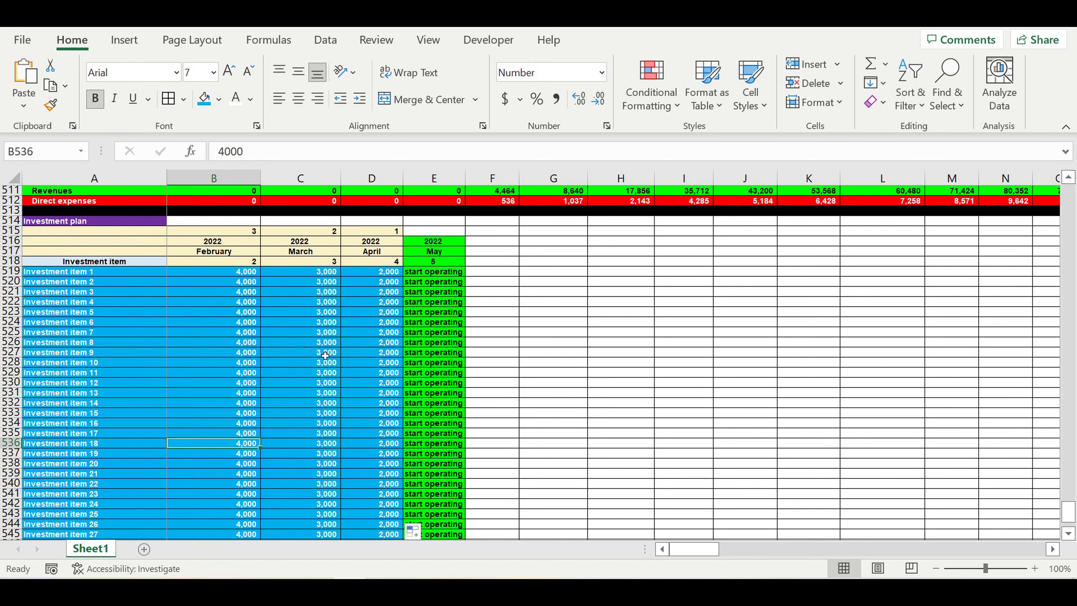
{"action": "left_click", "coordinate": [281, 322]}
{"action": "scroll", "coordinate": [297, 328], "scroll_direction": "down", "scroll_amount": 5}
{"action": "scroll", "coordinate": [298, 330], "scroll_direction": "down", "scroll_amount": 1}
{"action": "left_click_drag", "start_coordinate": [233, 406], "coordinate": [116, 266]}
{"action": "scroll", "coordinate": [274, 442], "scroll_direction": "up", "scroll_amount": 4}
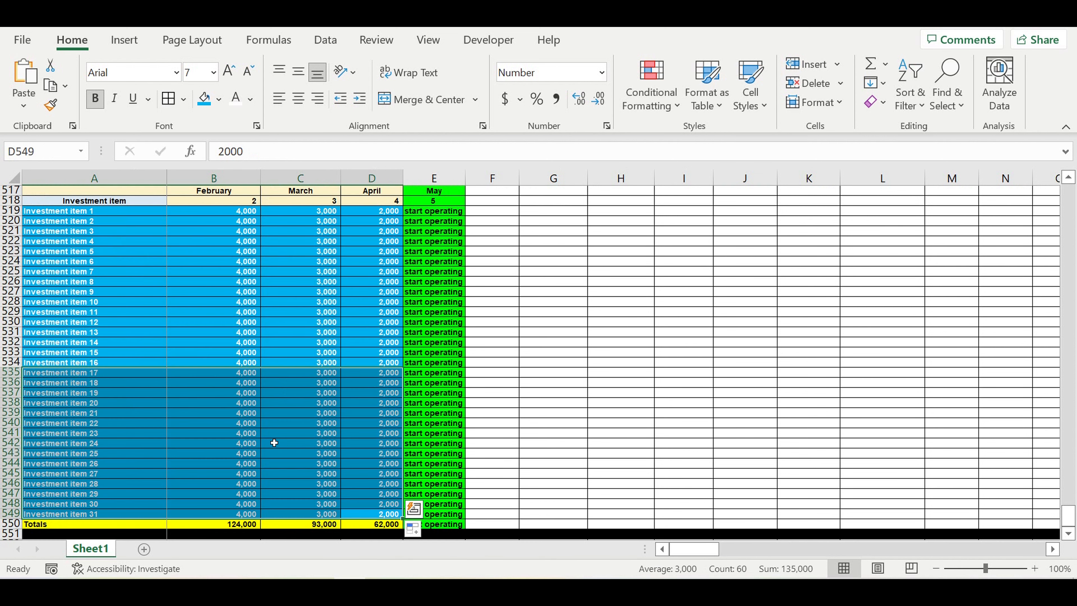
{"action": "scroll", "coordinate": [282, 374], "scroll_direction": "up", "scroll_amount": 5}
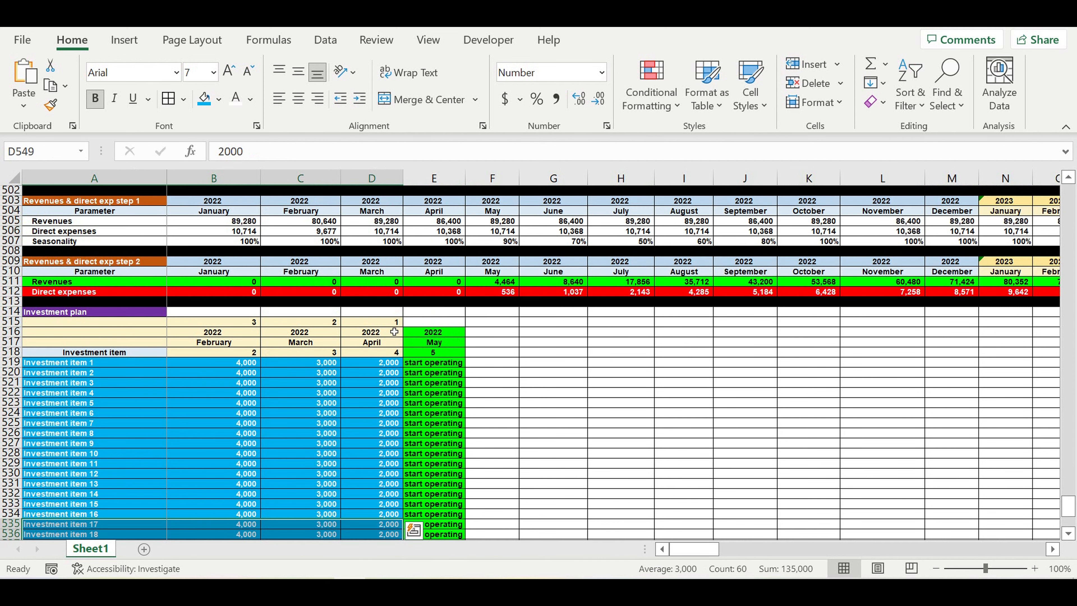
Insert four rows at row 498, directly below the last Operating activity row of the Timeline block
{"action": "left_click", "coordinate": [558, 344]}
{"action": "scroll", "coordinate": [451, 266], "scroll_direction": "up", "scroll_amount": 2}
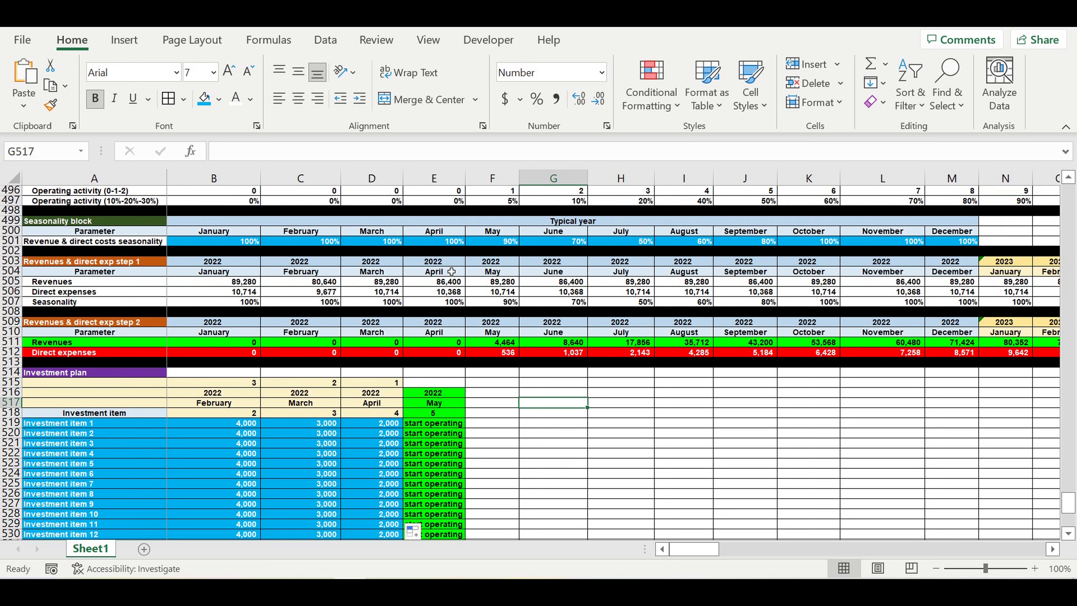
{"action": "scroll", "coordinate": [459, 272], "scroll_direction": "up", "scroll_amount": 4}
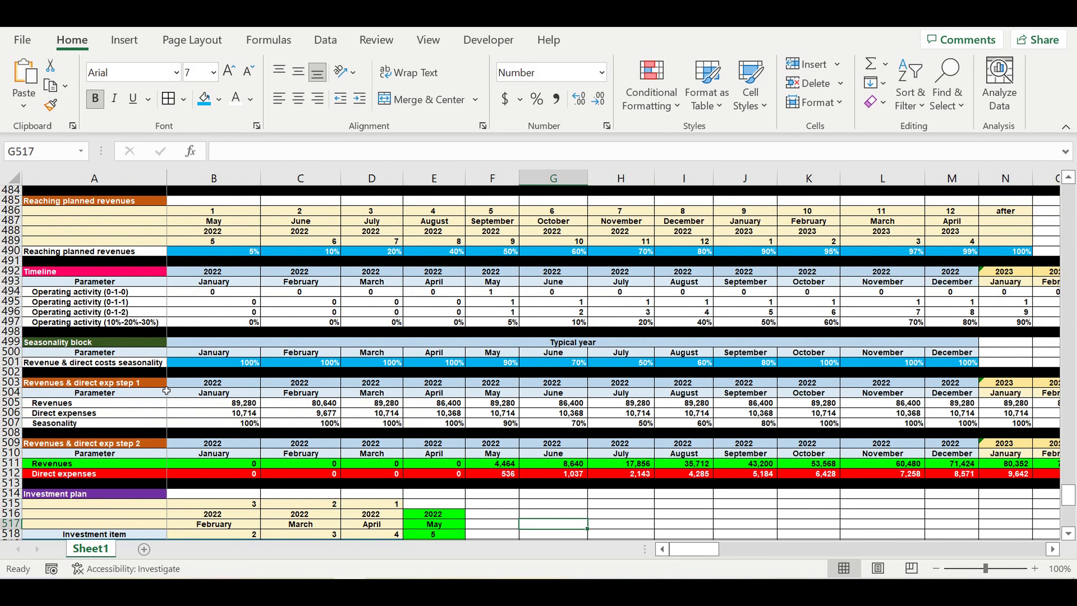
{"action": "left_click_drag", "start_coordinate": [11, 331], "coordinate": [14, 371]}
{"action": "right_click", "coordinate": [11, 356]}
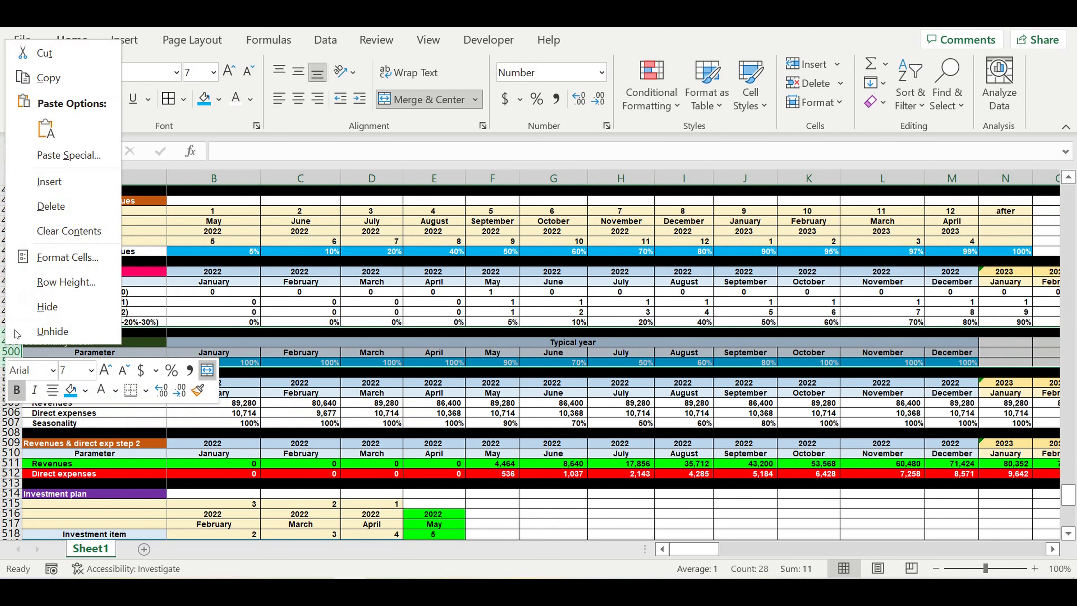
{"action": "left_click", "coordinate": [50, 182]}
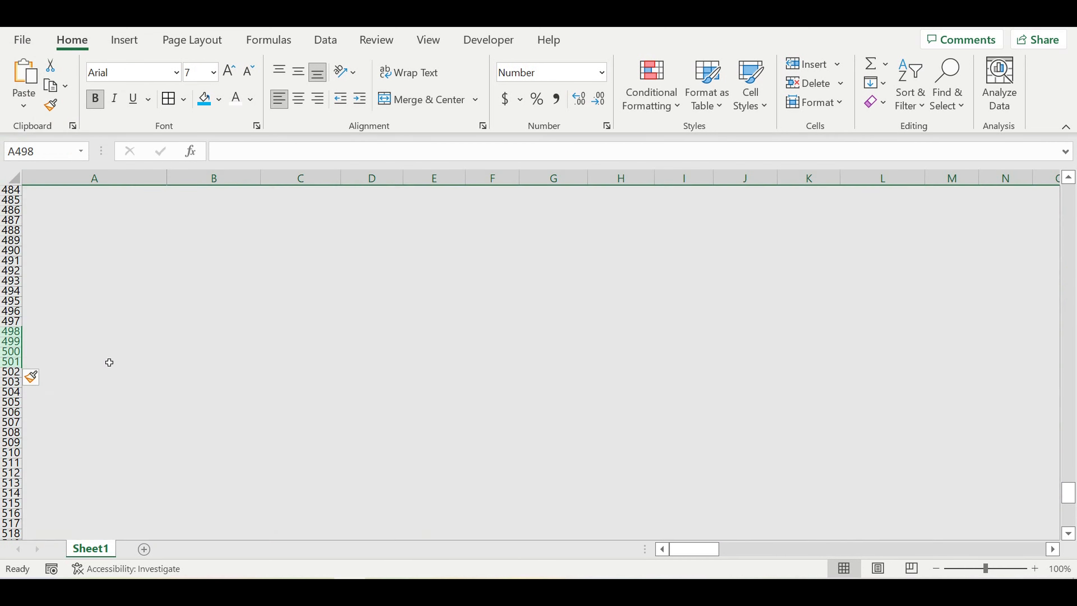
{"action": "left_click", "coordinate": [96, 349]}
Label cell A498, below the last Operating activity row of the Timeline block, "Envestment stage ending (0-1-0)"
{"action": "left_click", "coordinate": [75, 332]}
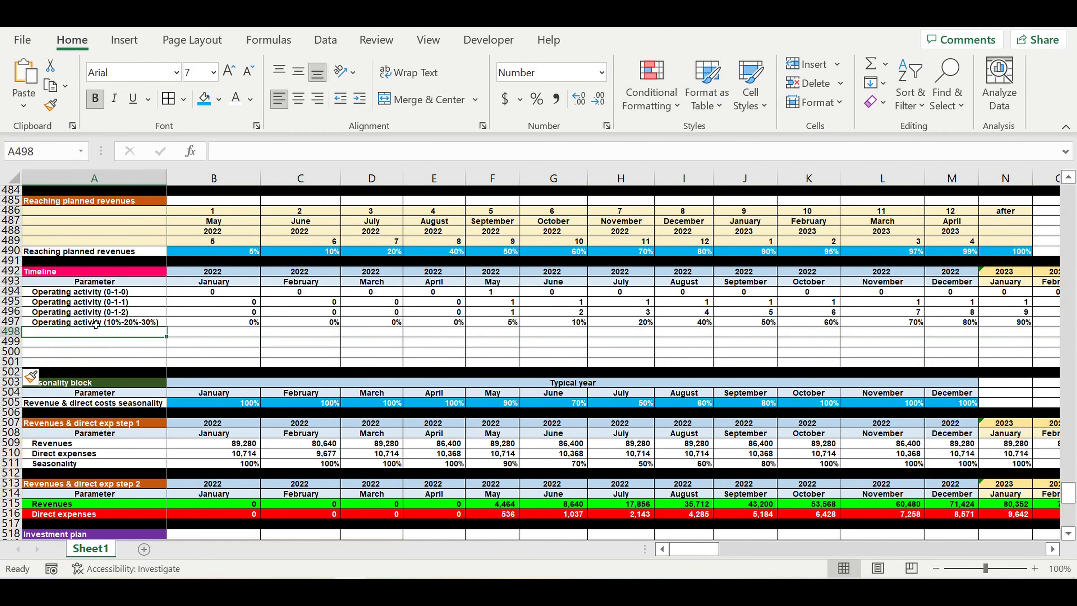
{"action": "type", "text": "Env"}
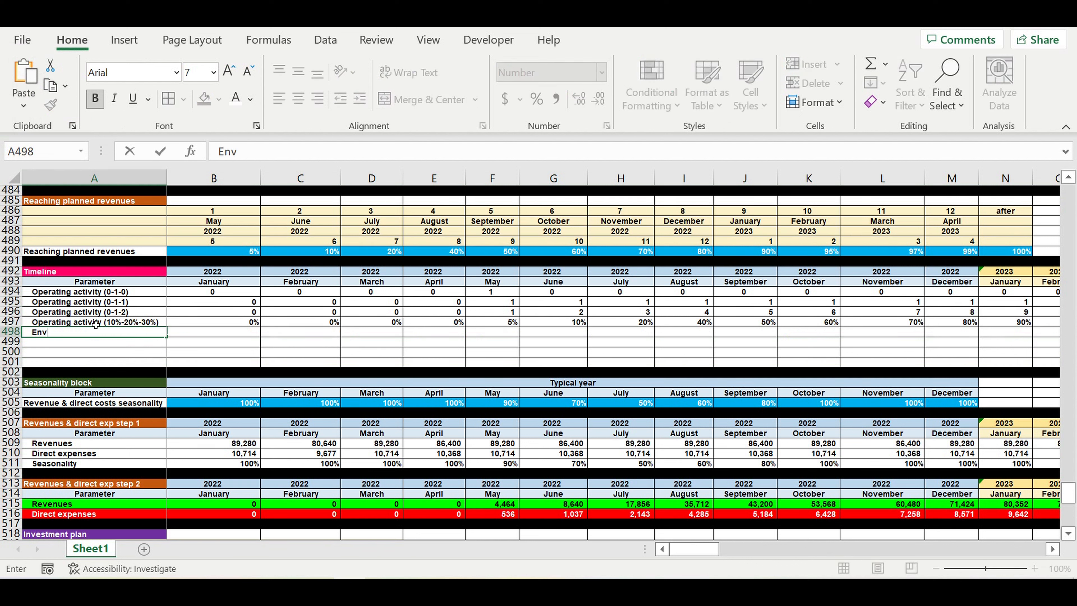
{"action": "type", "text": "estment stage"}
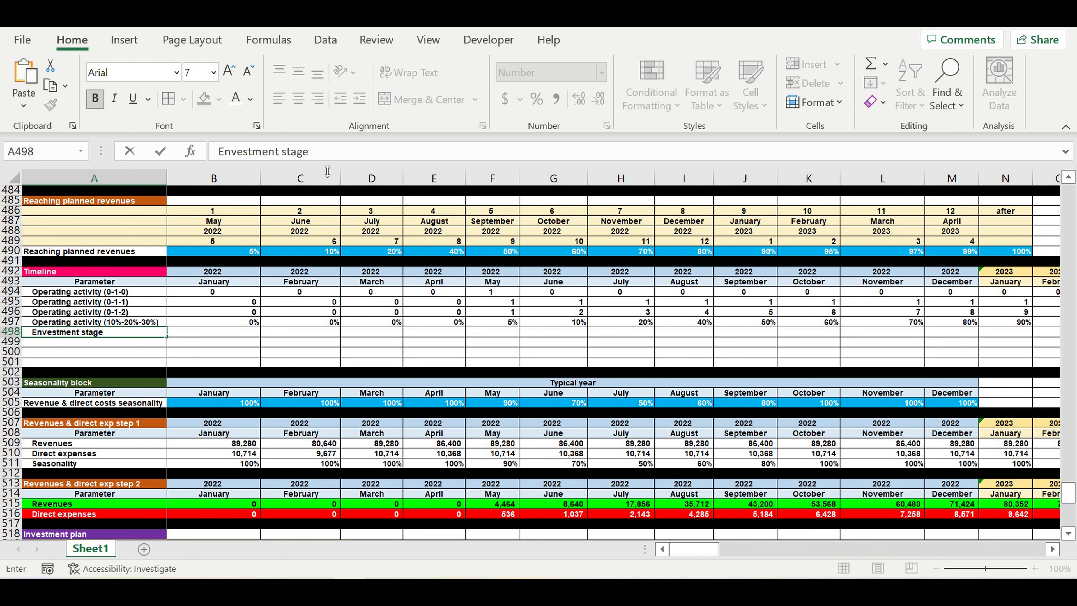
{"action": "left_click", "coordinate": [322, 153]}
{"action": "type", "text": "endind (0-1-0)"}
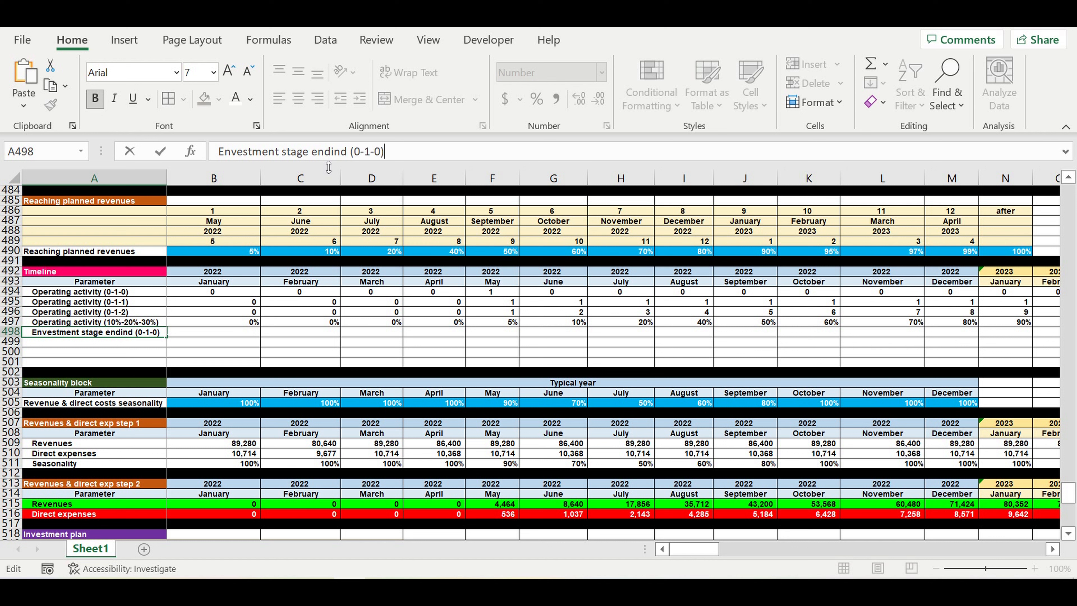
{"action": "key", "text": "Return"}
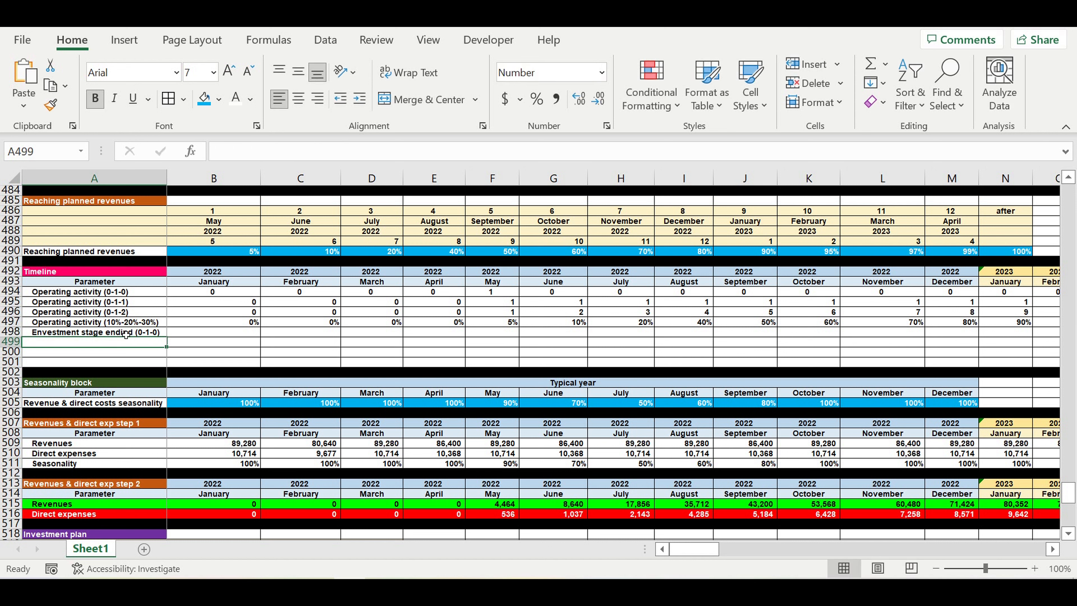
{"action": "left_click", "coordinate": [108, 333]}
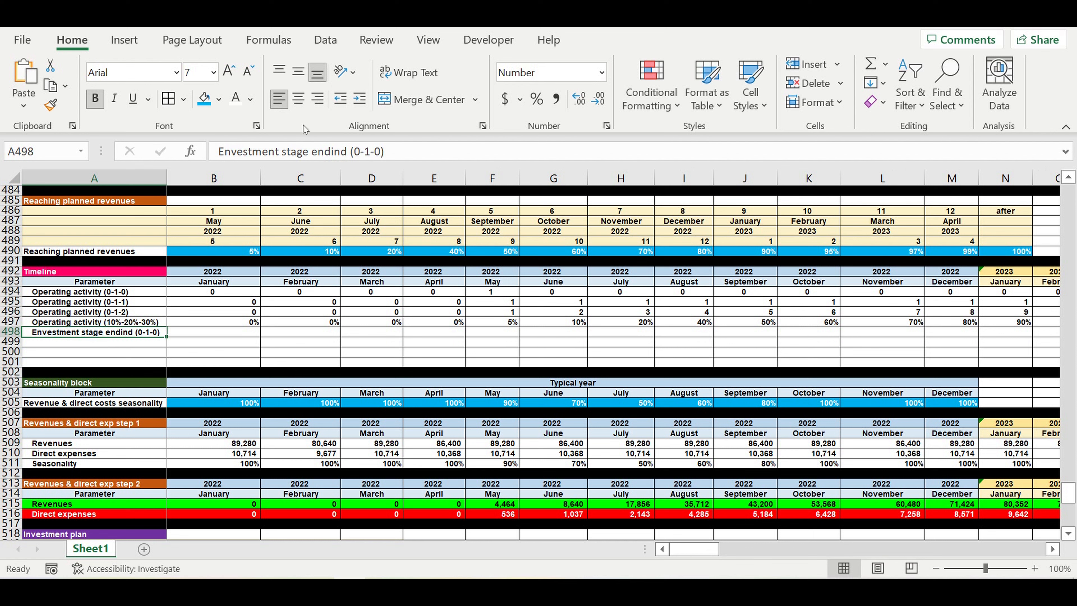
{"action": "left_click", "coordinate": [349, 152]}
{"action": "key", "text": "BackSpace"}
{"action": "type", "text": "g"}
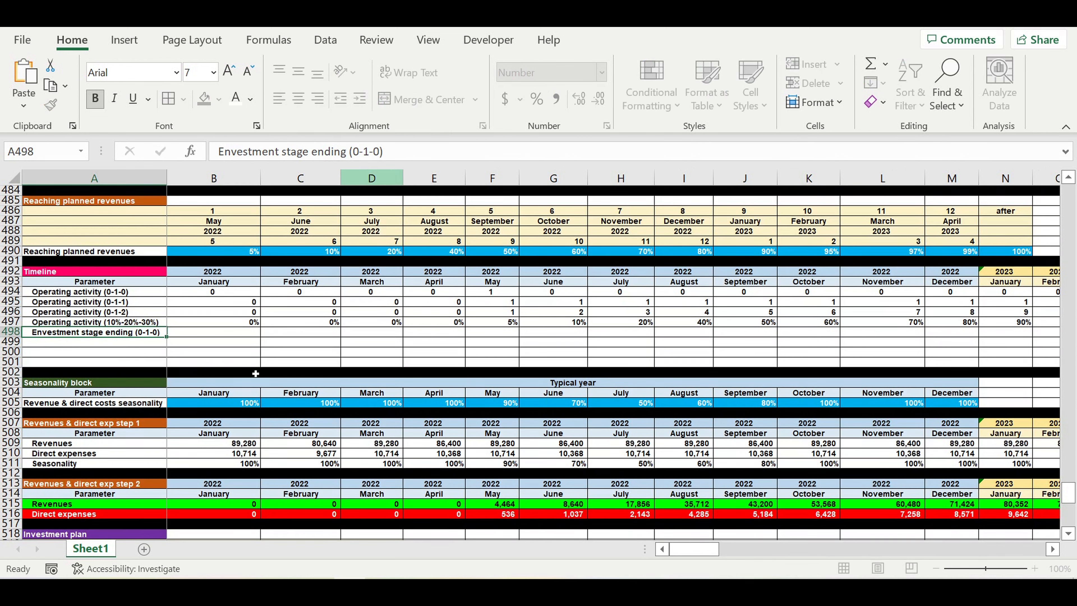
Enter the formula =C494 in B498 so the investment stage row references the following month's Operating activity (0-1-0) flag
{"action": "left_click", "coordinate": [234, 335]}
{"action": "type", "text": "="}
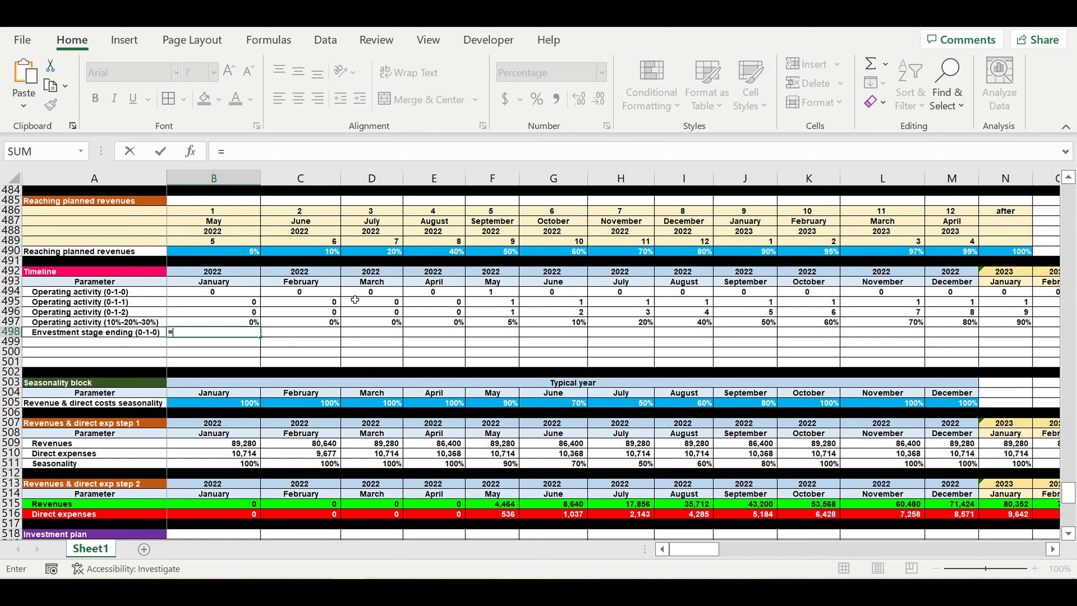
{"action": "left_click", "coordinate": [311, 295]}
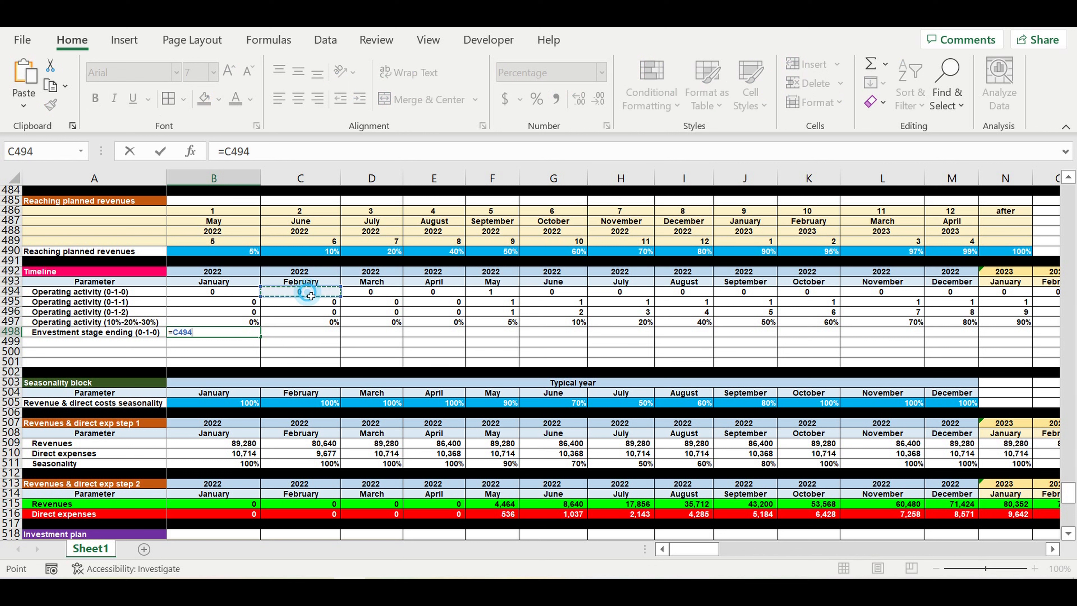
{"action": "key", "text": "Return"}
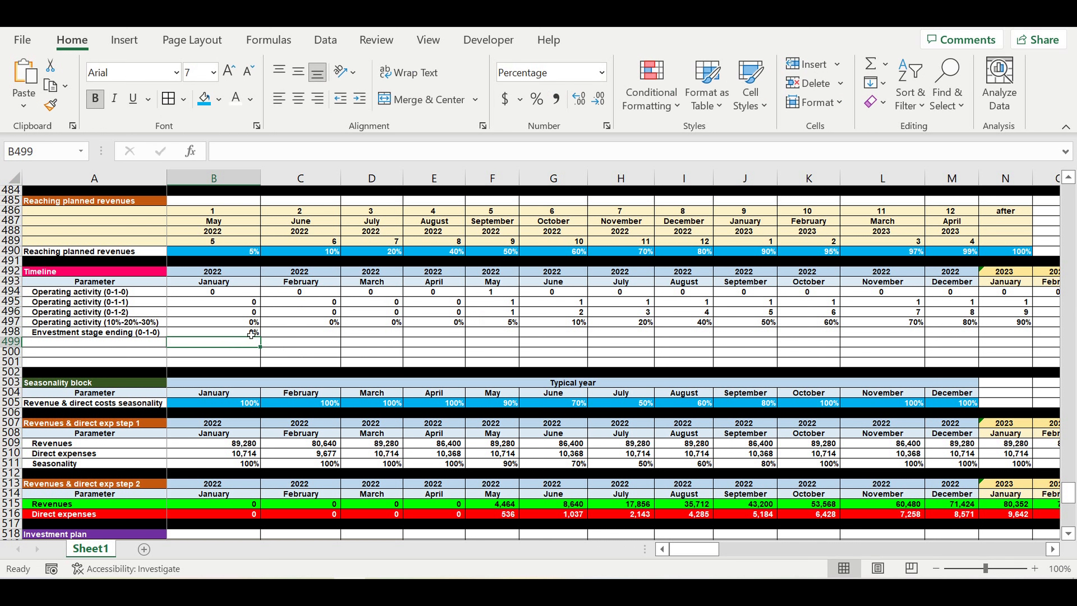
Format B498 as a number with zero decimal places and a thousands separator
{"action": "left_click", "coordinate": [249, 334]}
{"action": "right_click", "coordinate": [248, 336]}
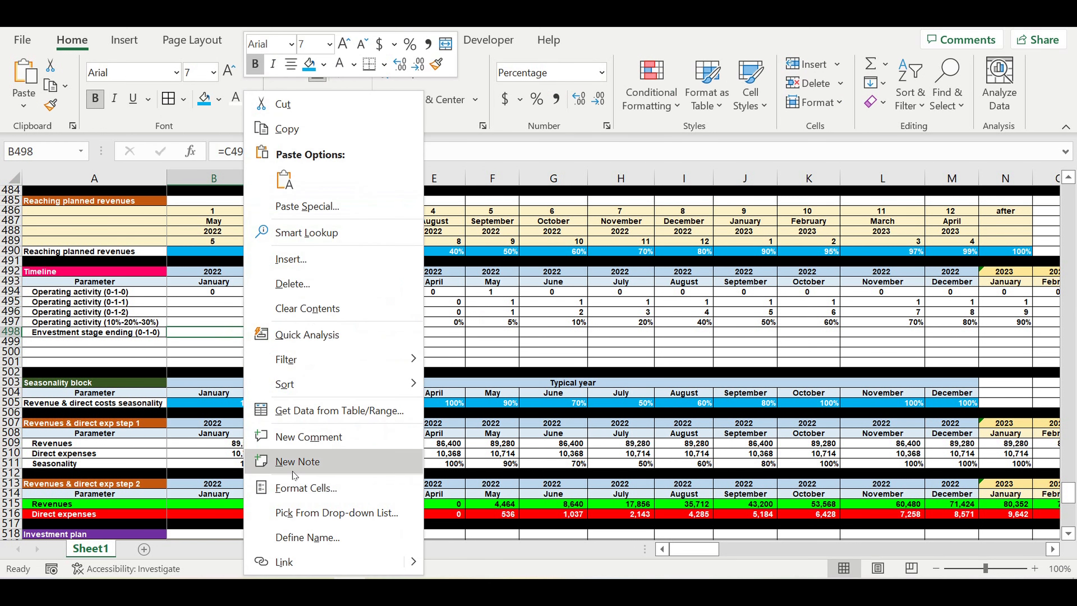
{"action": "left_click", "coordinate": [297, 488]}
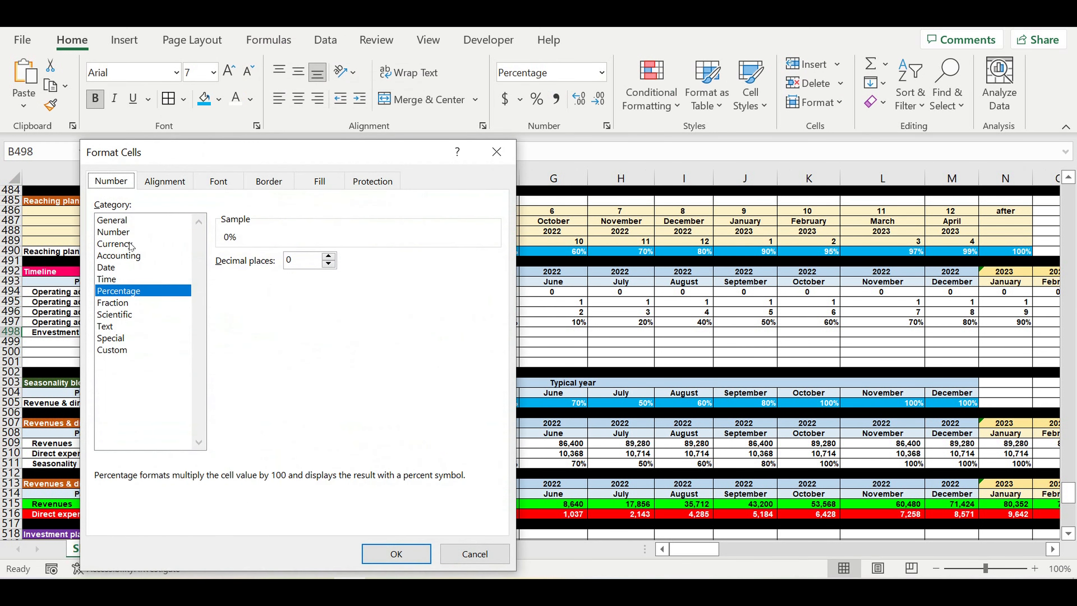
{"action": "left_click", "coordinate": [128, 244]}
{"action": "left_click", "coordinate": [125, 231]}
{"action": "left_click", "coordinate": [246, 282]}
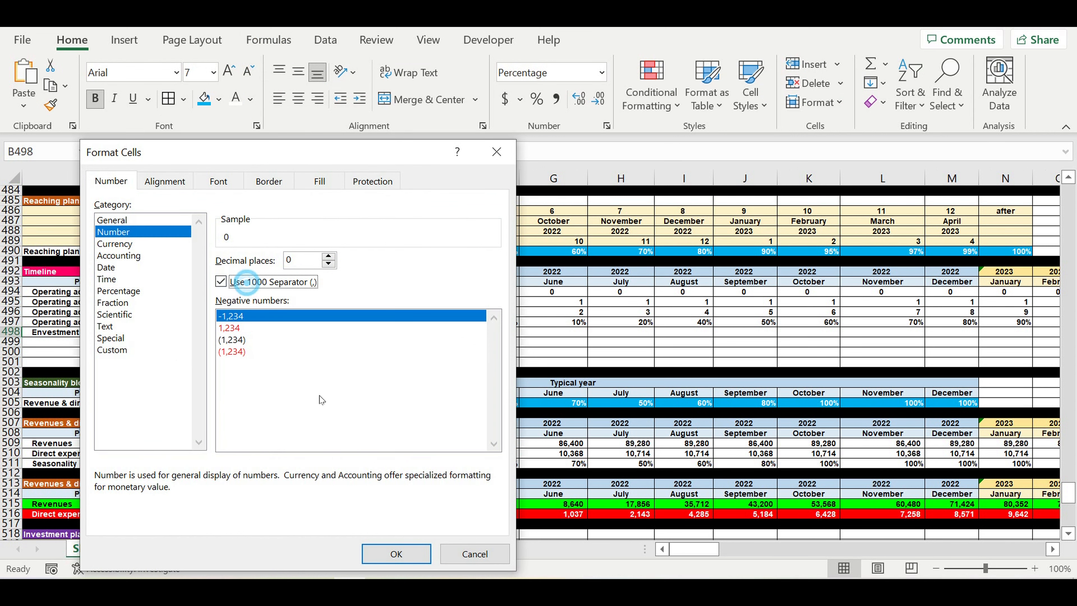
{"action": "left_click", "coordinate": [396, 553]}
Fill the B498 formula across the investment stage row to December 2031 in column DQ
{"action": "left_click_drag", "start_coordinate": [260, 337], "coordinate": [768, 337]}
{"action": "left_click", "coordinate": [517, 346]}
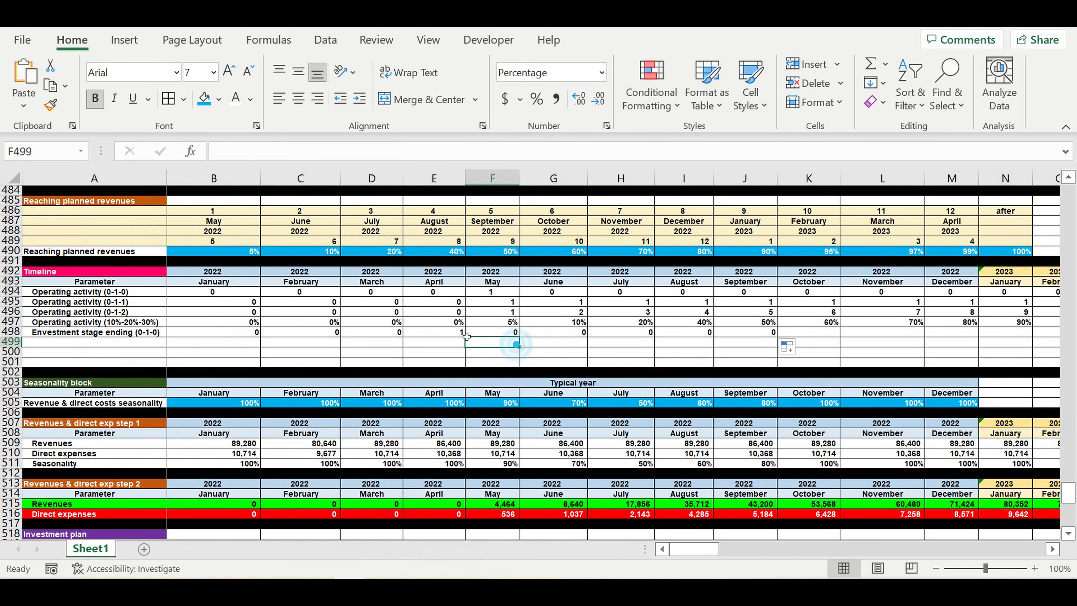
{"action": "left_click", "coordinate": [451, 334]}
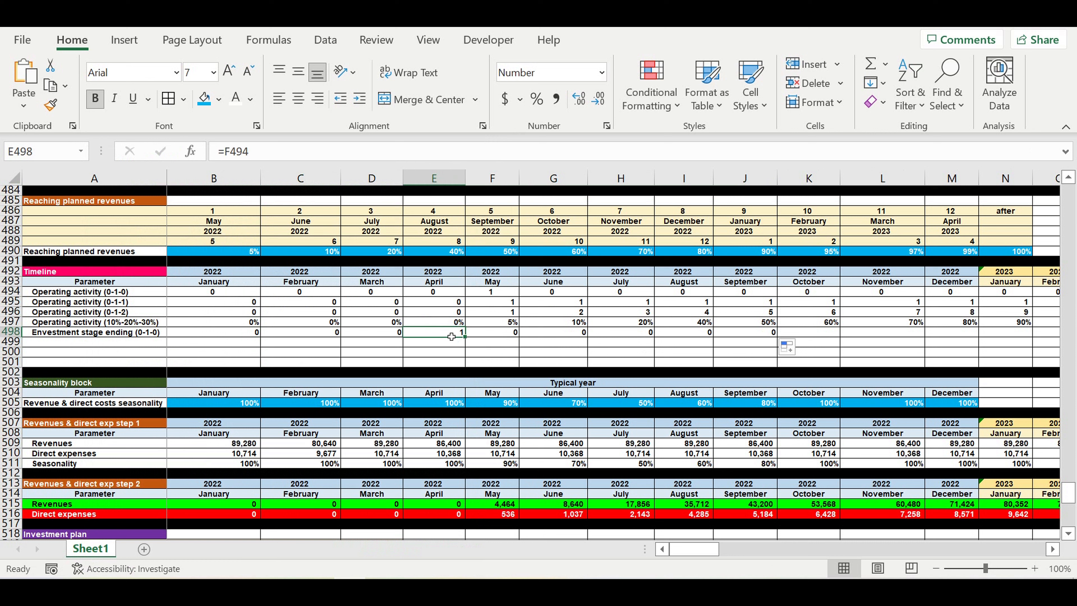
{"action": "left_click", "coordinate": [505, 305]}
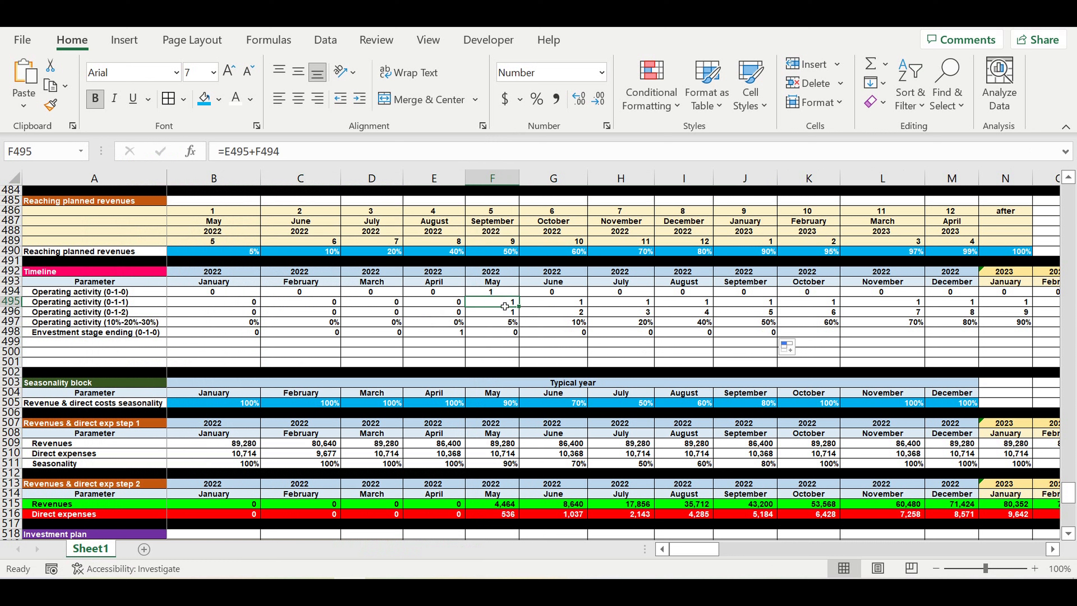
{"action": "left_click", "coordinate": [459, 334]}
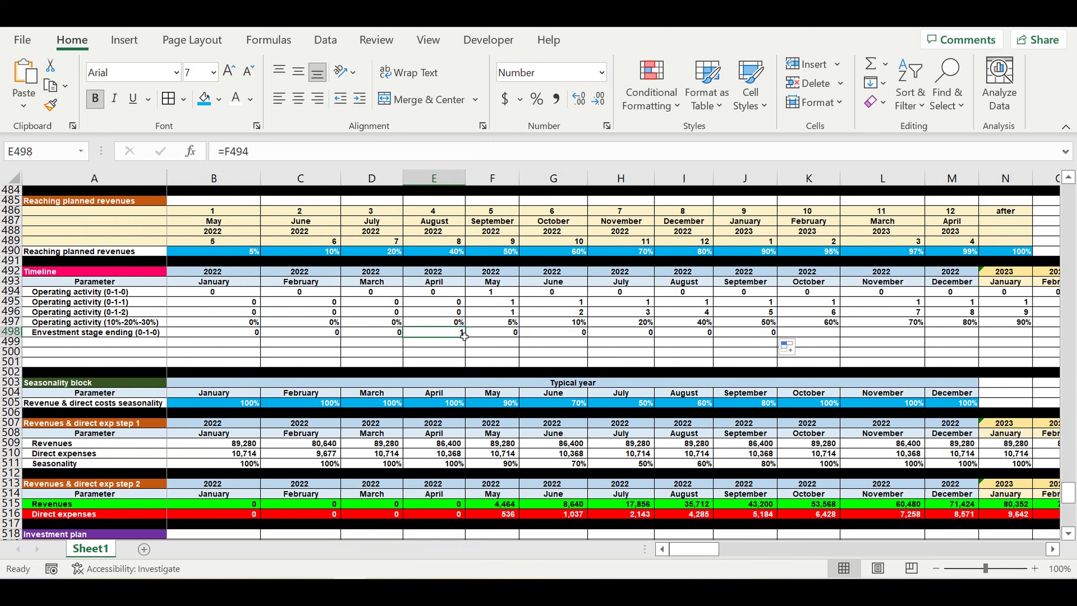
{"action": "left_click_drag", "start_coordinate": [470, 341], "coordinate": [934, 333]}
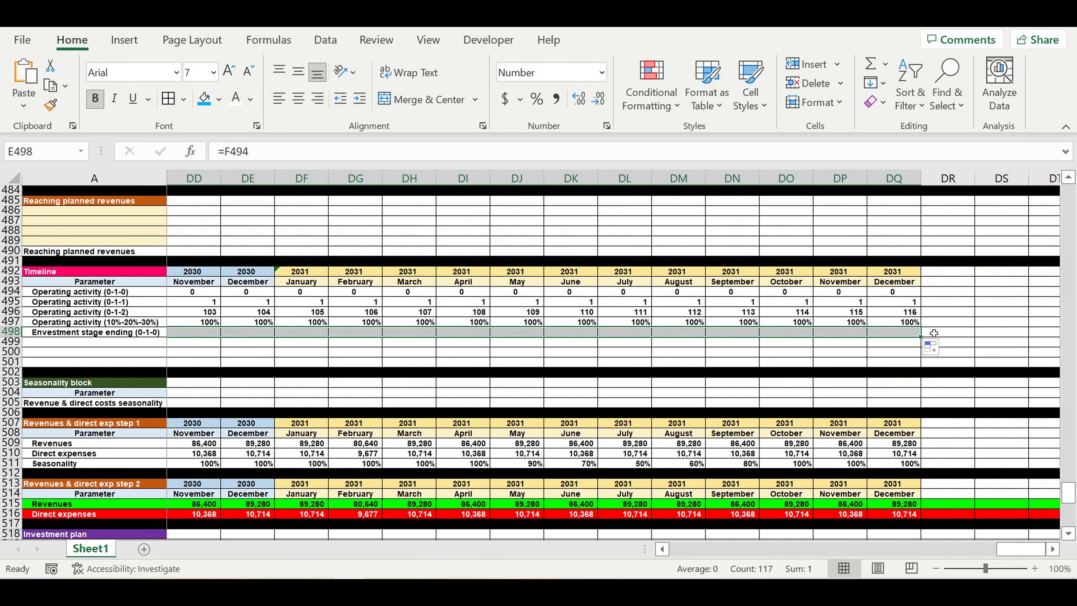
{"action": "left_click_drag", "start_coordinate": [1009, 553], "coordinate": [537, 560]}
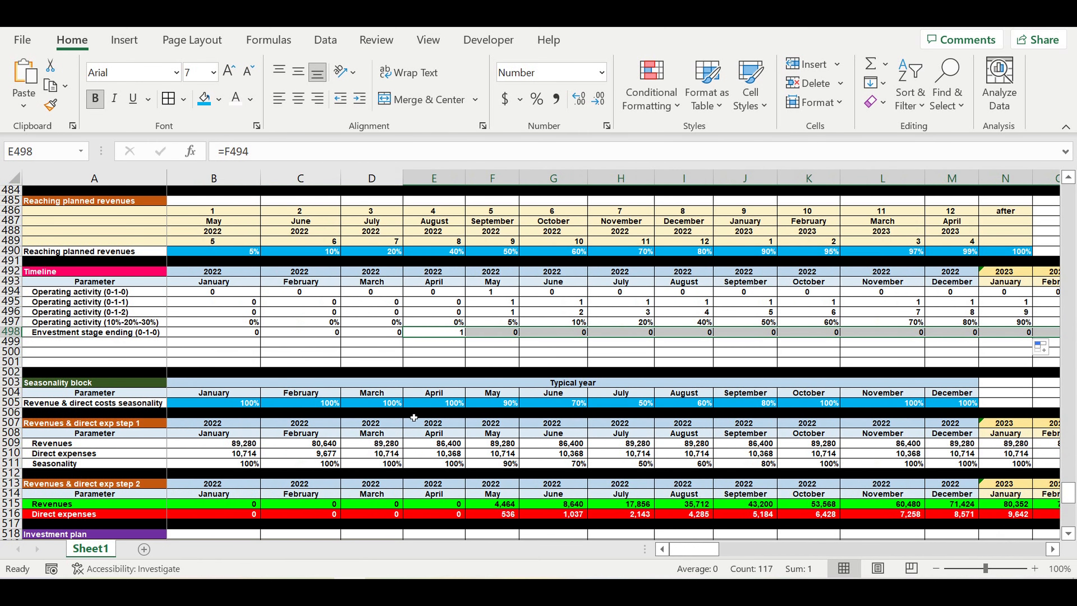
Compare the investment stage ending flags in B498:E498 with the countdown numbers above the Investment plan months in B519:D519
{"action": "left_click", "coordinate": [337, 356]}
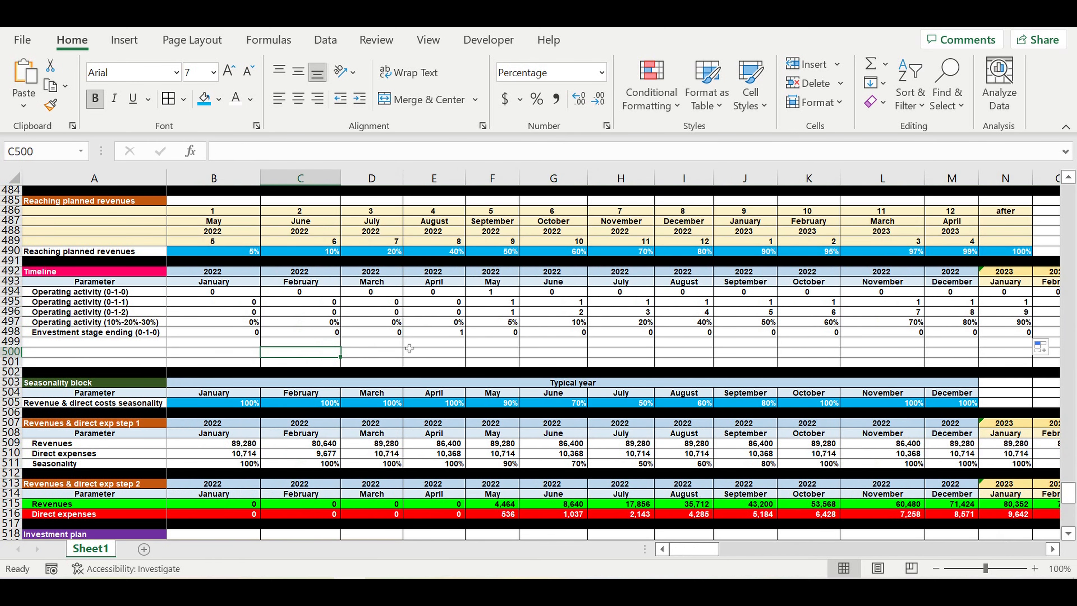
{"action": "left_click", "coordinate": [447, 350]}
{"action": "left_click", "coordinate": [454, 337]}
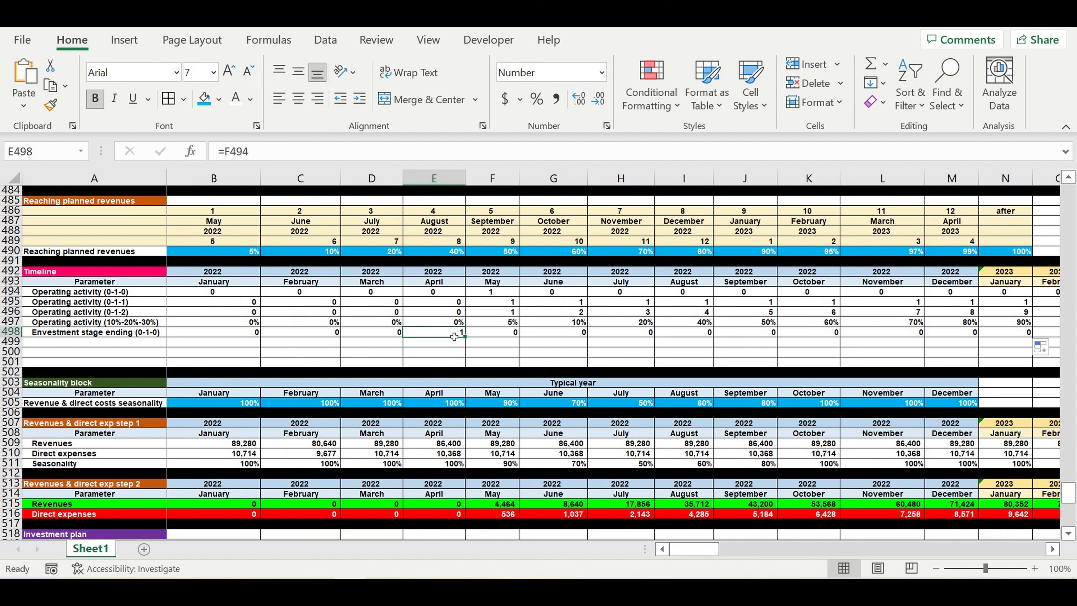
{"action": "left_click", "coordinate": [384, 335]}
{"action": "left_click", "coordinate": [327, 335]}
{"action": "left_click", "coordinate": [250, 333]}
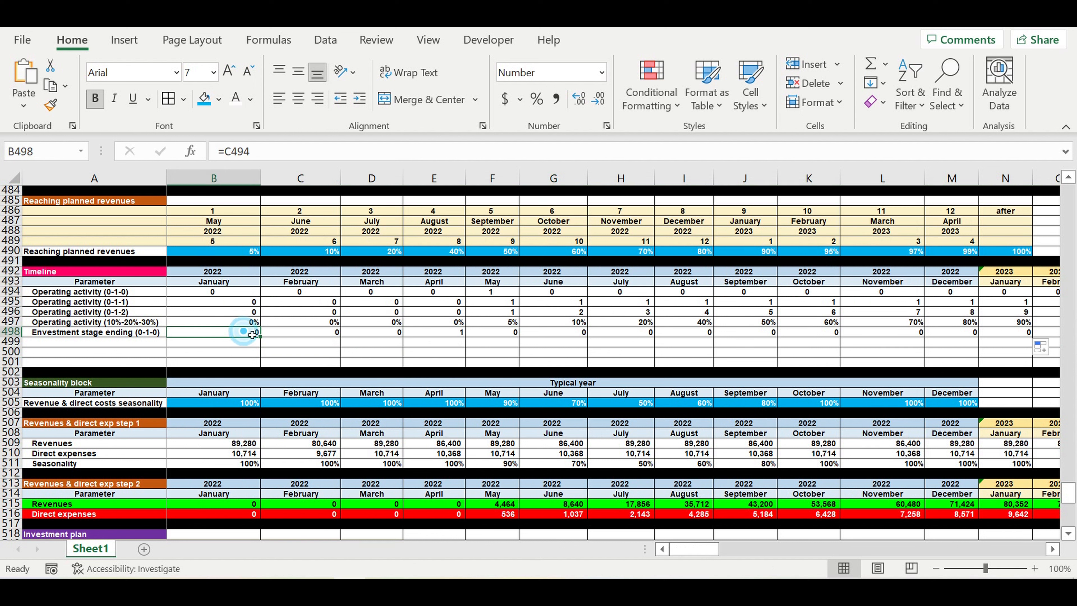
{"action": "scroll", "coordinate": [358, 367], "scroll_direction": "down", "scroll_amount": 4}
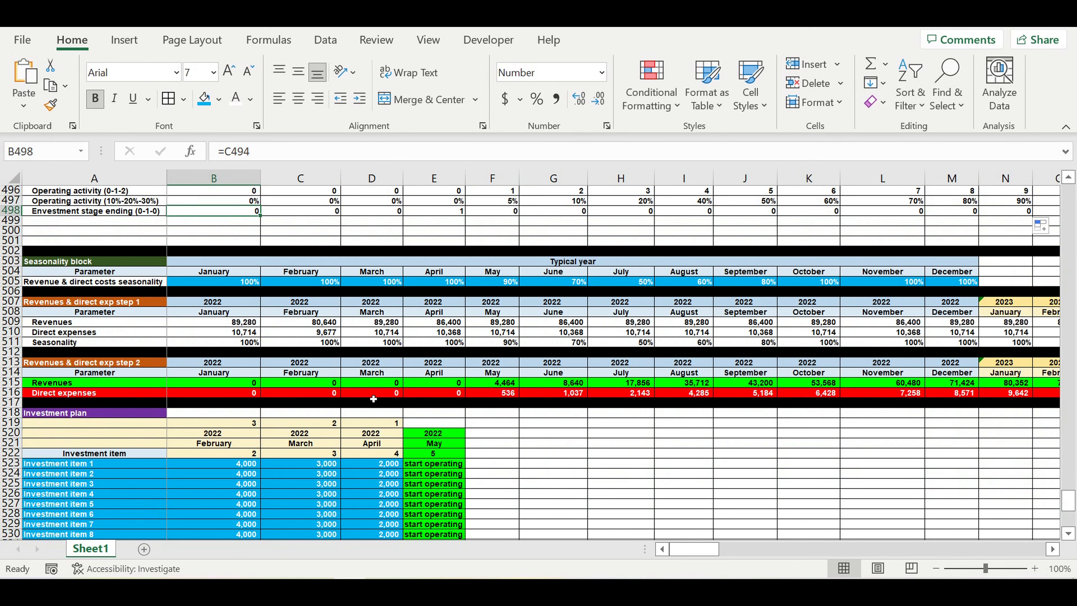
{"action": "left_click", "coordinate": [388, 425]}
{"action": "left_click", "coordinate": [321, 425]}
{"action": "left_click", "coordinate": [251, 424]}
{"action": "scroll", "coordinate": [370, 348], "scroll_direction": "up", "scroll_amount": 4}
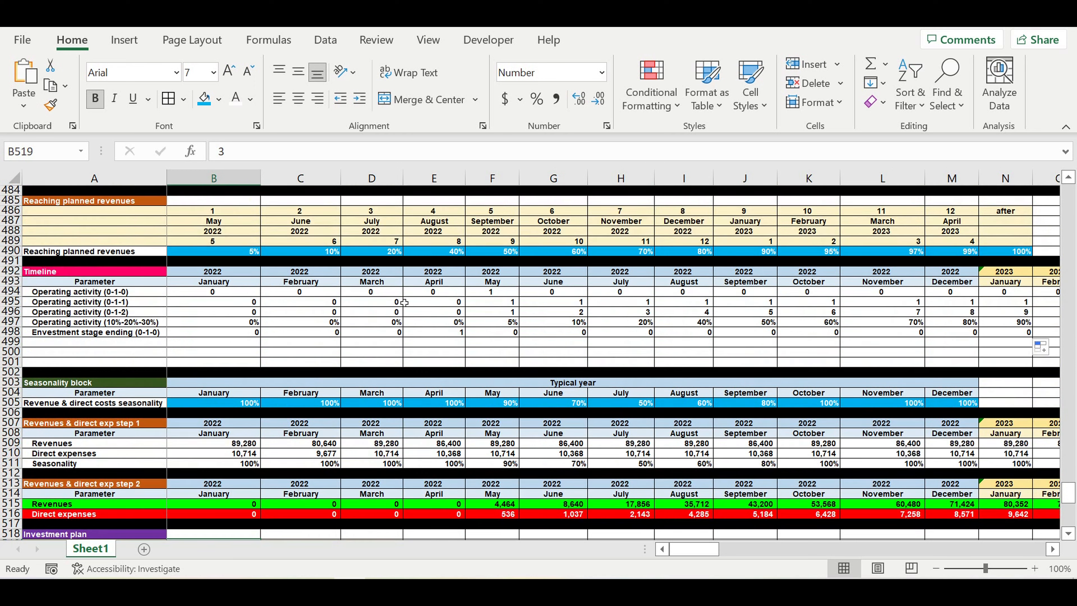
{"action": "left_click", "coordinate": [447, 336]}
{"action": "left_click", "coordinate": [384, 335]}
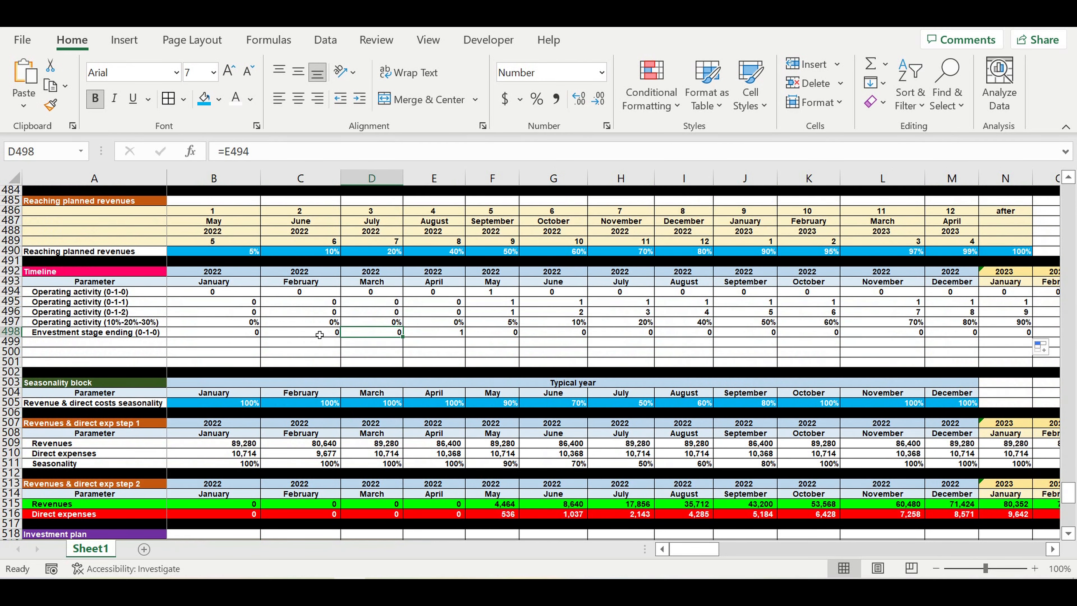
{"action": "left_click", "coordinate": [319, 334]}
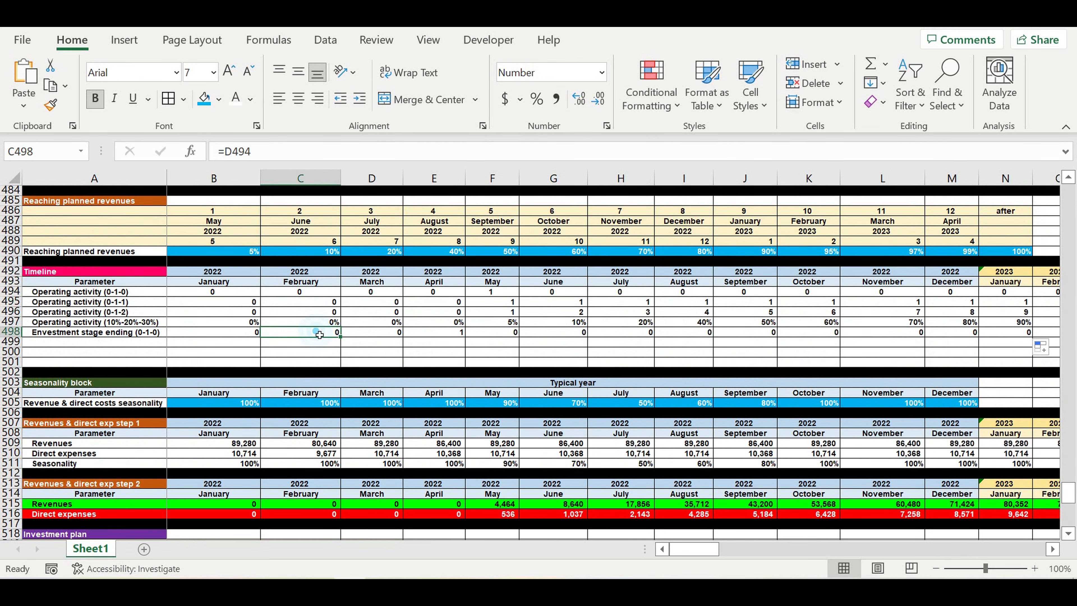
Examine how the Investment plan totals in D554, C554 and B554 relate to the Timeline months in row 498
{"action": "left_click", "coordinate": [441, 335]}
{"action": "scroll", "coordinate": [430, 363], "scroll_direction": "down", "scroll_amount": 7}
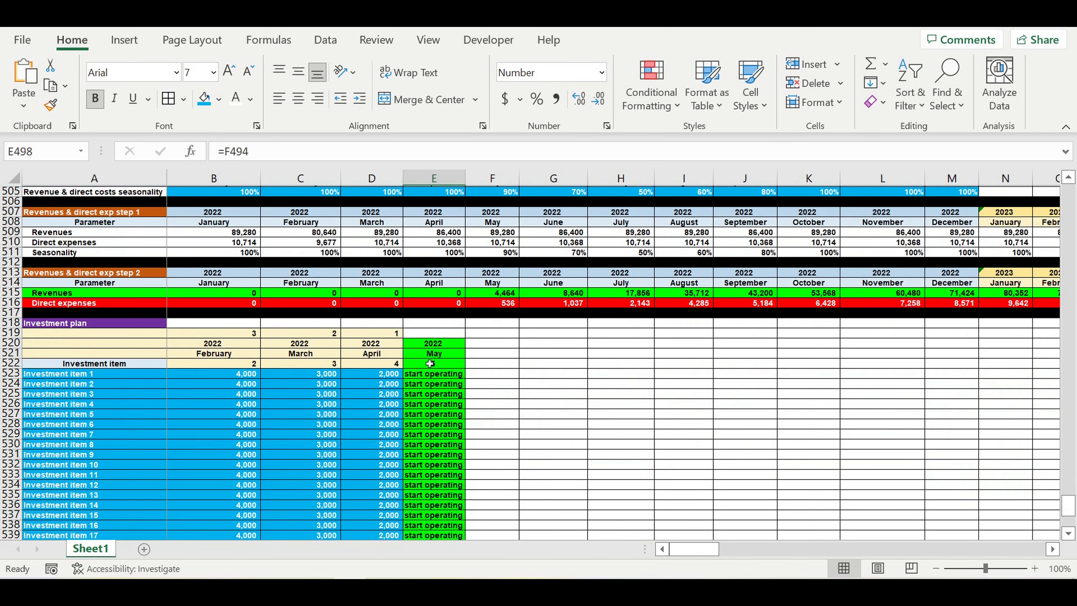
{"action": "scroll", "coordinate": [430, 363], "scroll_direction": "down", "scroll_amount": 7}
{"action": "left_click", "coordinate": [396, 474]}
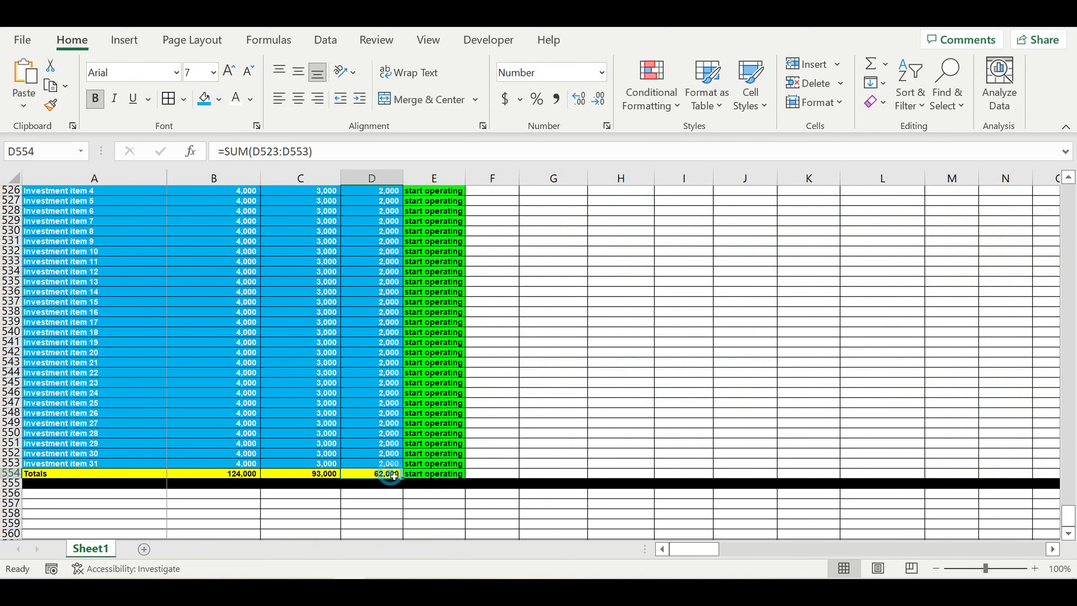
{"action": "scroll", "coordinate": [445, 318], "scroll_direction": "up", "scroll_amount": 12}
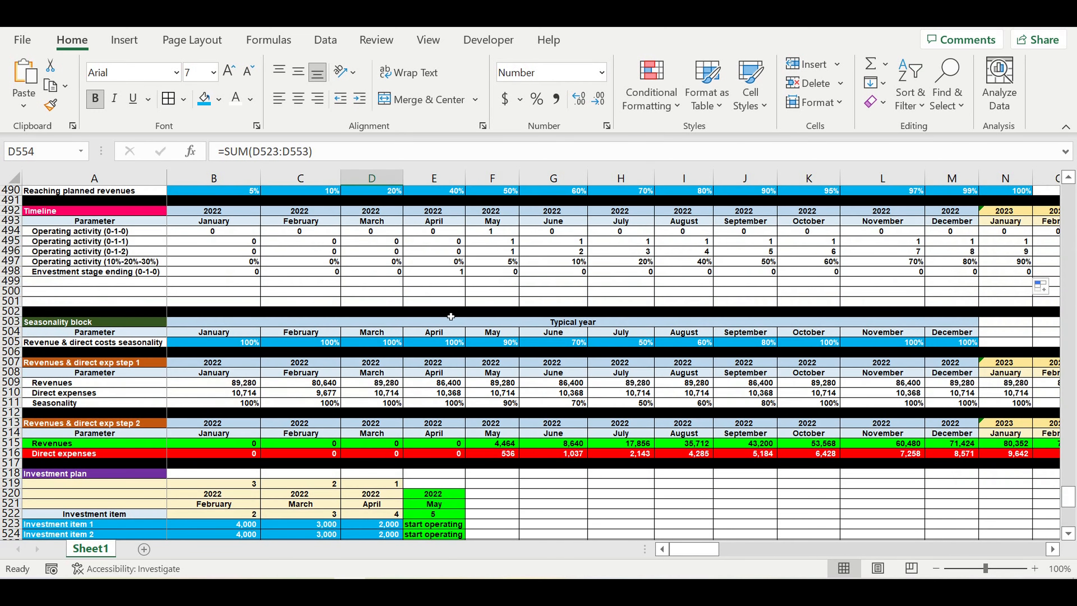
{"action": "left_click", "coordinate": [384, 273]}
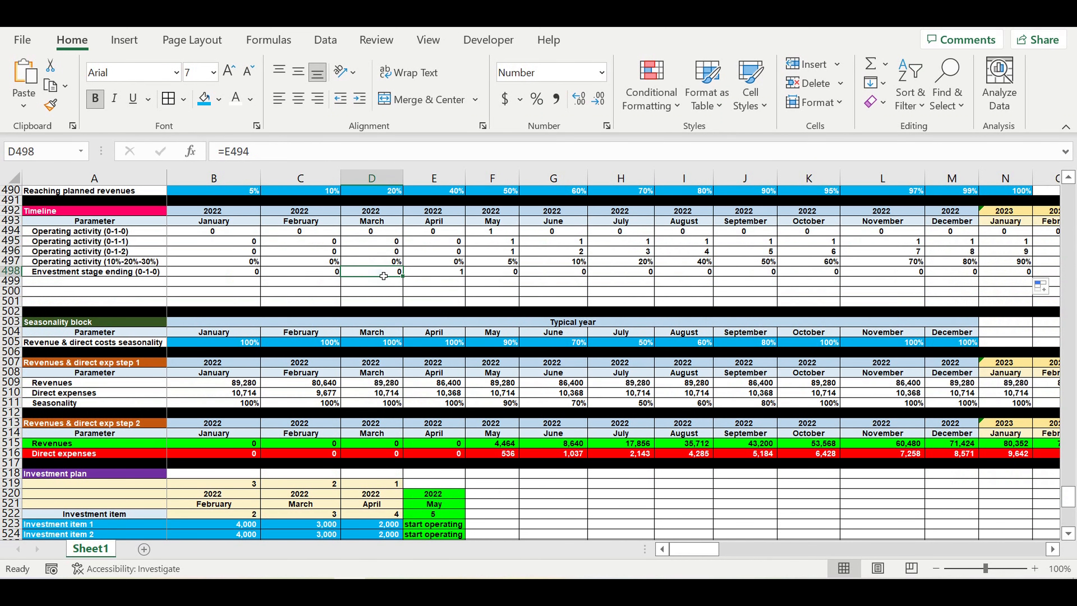
{"action": "scroll", "coordinate": [352, 377], "scroll_direction": "down", "scroll_amount": 12}
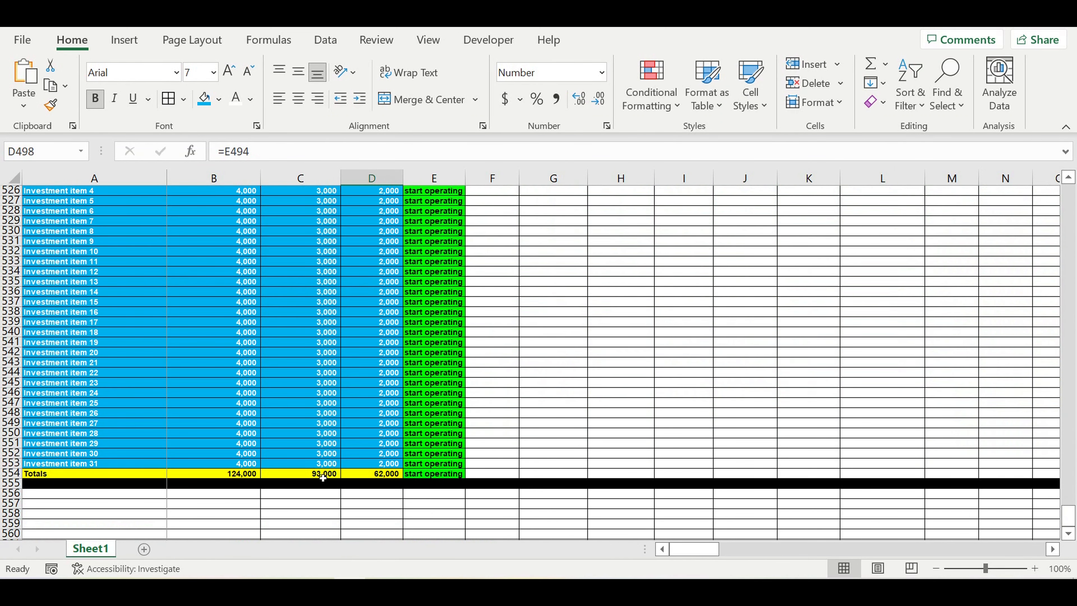
{"action": "left_click", "coordinate": [323, 474]}
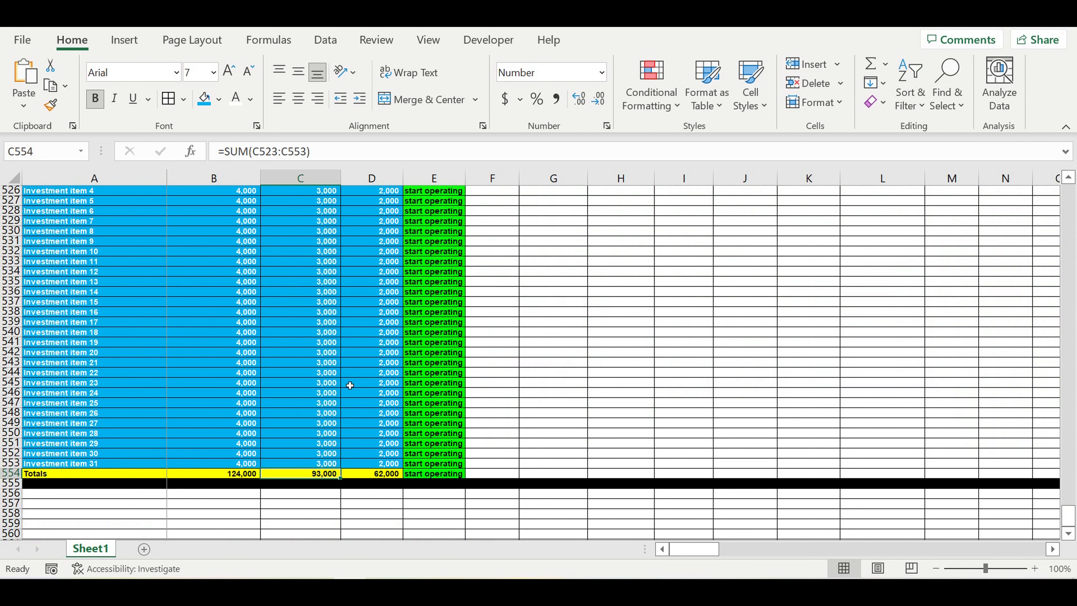
{"action": "scroll", "coordinate": [350, 364], "scroll_direction": "up", "scroll_amount": 13}
{"action": "scroll", "coordinate": [380, 355], "scroll_direction": "down", "scroll_amount": 3}
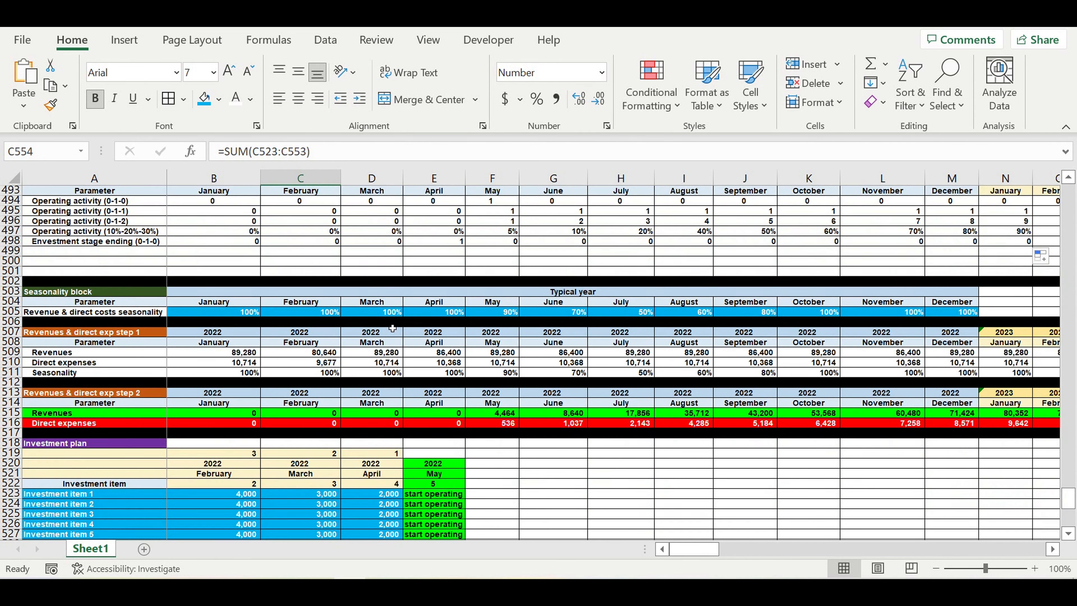
{"action": "left_click", "coordinate": [324, 242]}
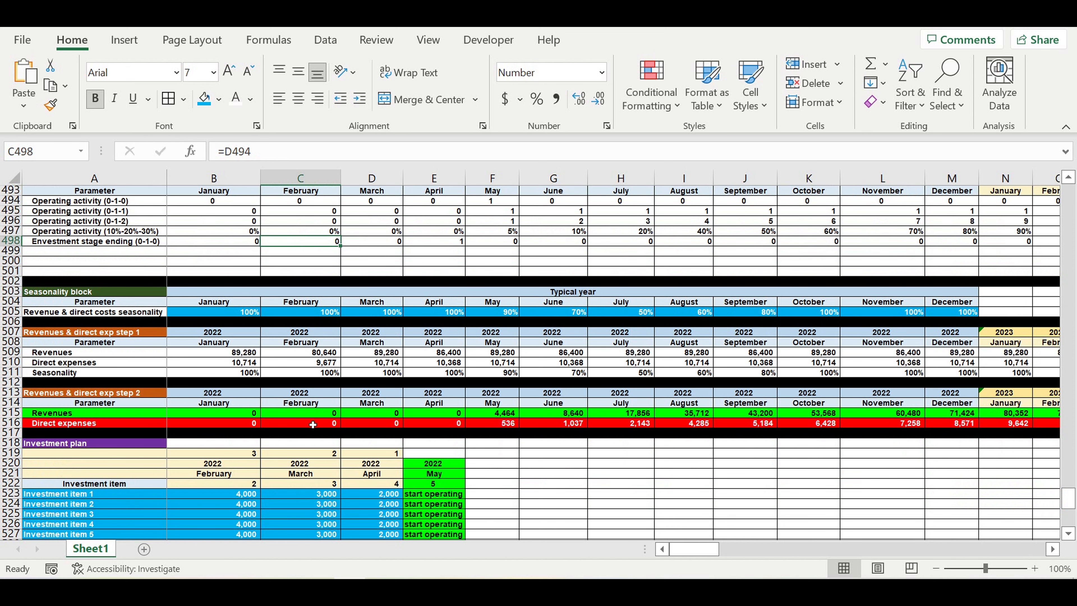
{"action": "scroll", "coordinate": [312, 424], "scroll_direction": "down", "scroll_amount": 16}
{"action": "left_click", "coordinate": [237, 323]}
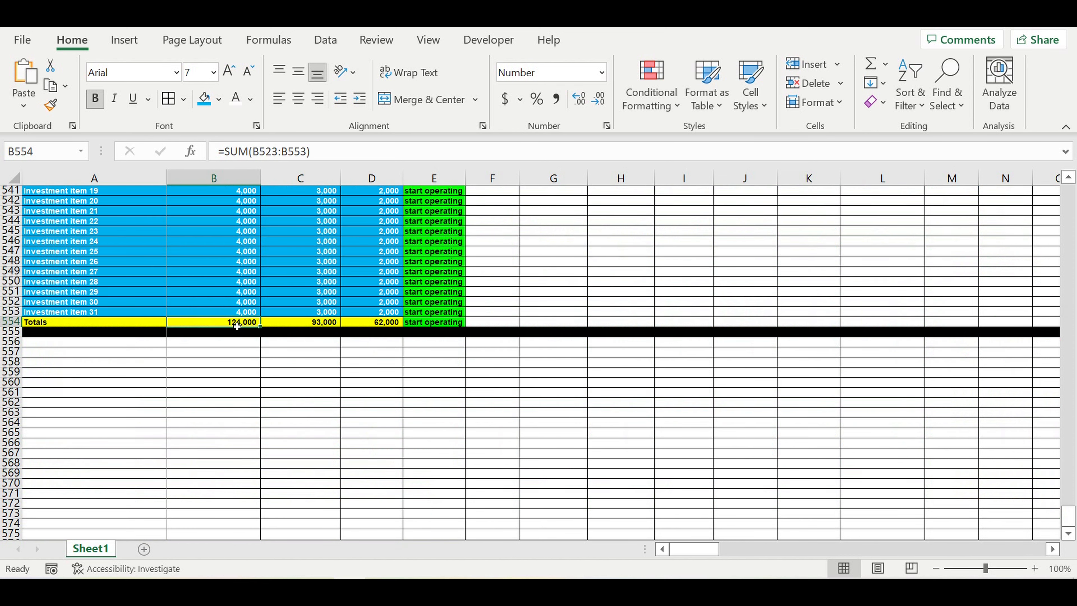
Fill the label "Envestment stage ending (0-1-0)" from A498 down into A499 in the Timeline block
{"action": "scroll", "coordinate": [351, 315], "scroll_direction": "up", "scroll_amount": 18}
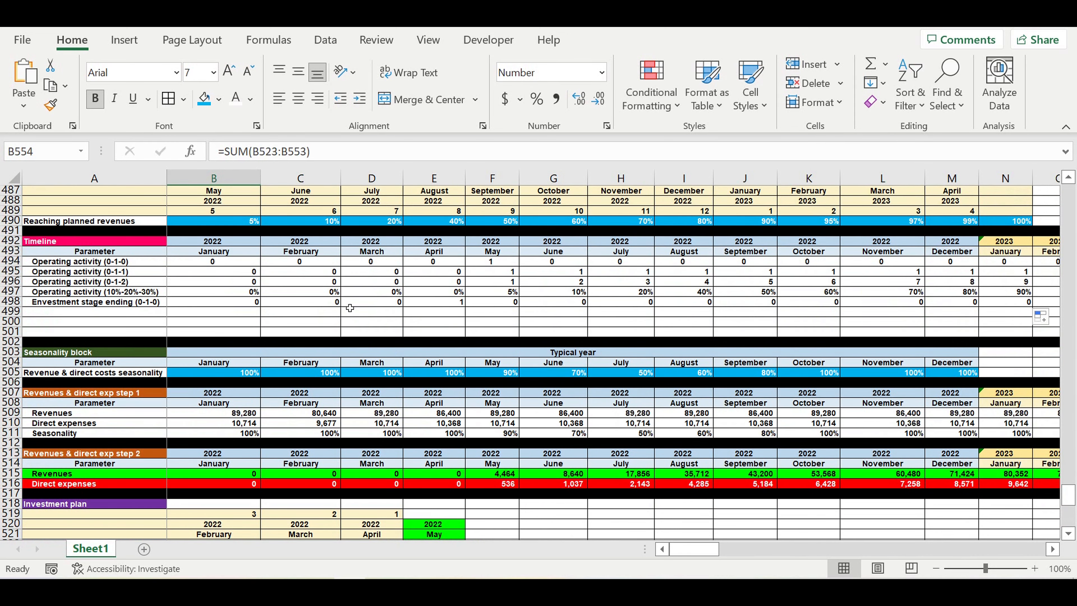
{"action": "left_click", "coordinate": [447, 306]}
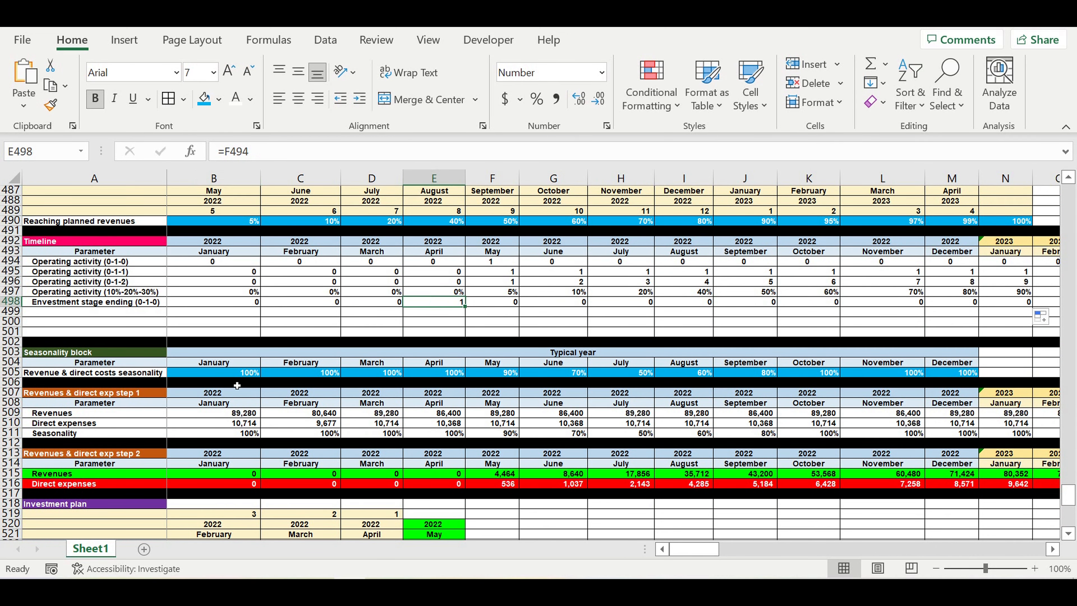
{"action": "left_click", "coordinate": [83, 315]}
{"action": "left_click", "coordinate": [134, 303]}
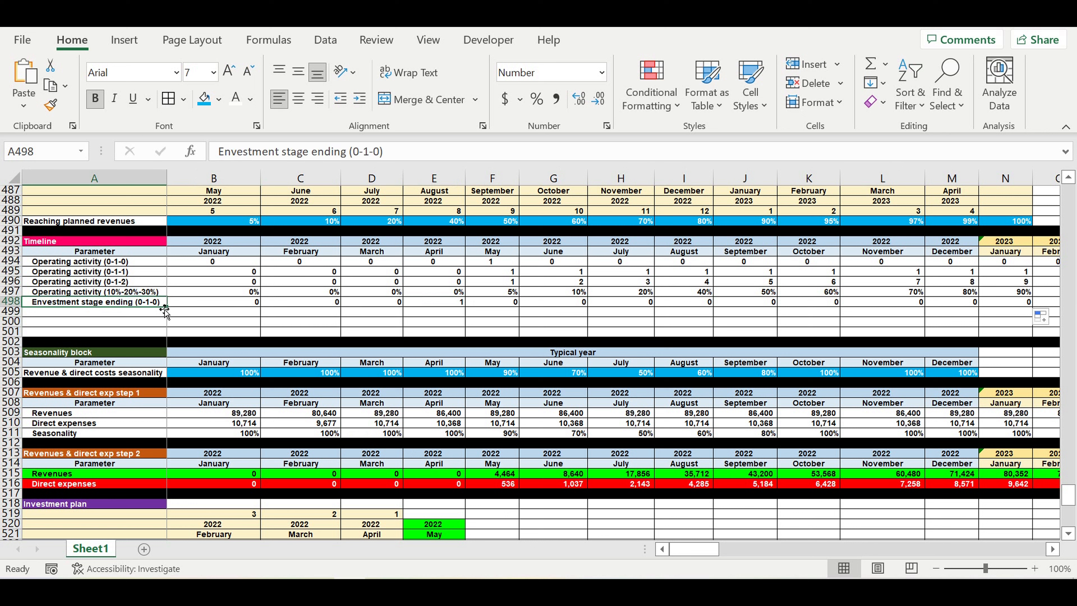
{"action": "left_click_drag", "start_coordinate": [169, 310], "coordinate": [169, 317]}
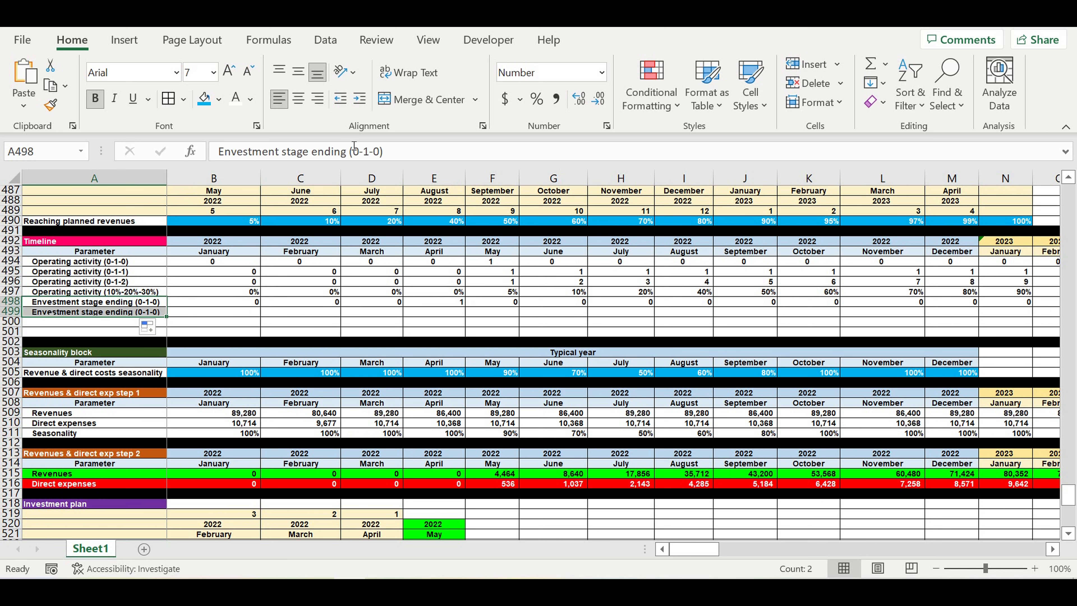
{"action": "double_click", "coordinate": [318, 153]}
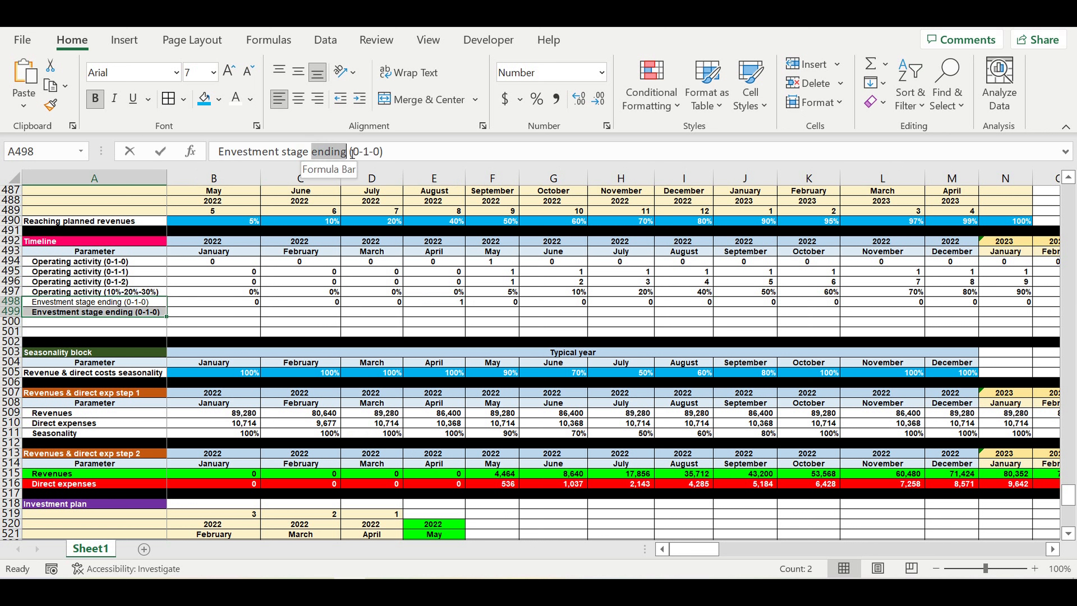
{"action": "type", "text": "countin"}
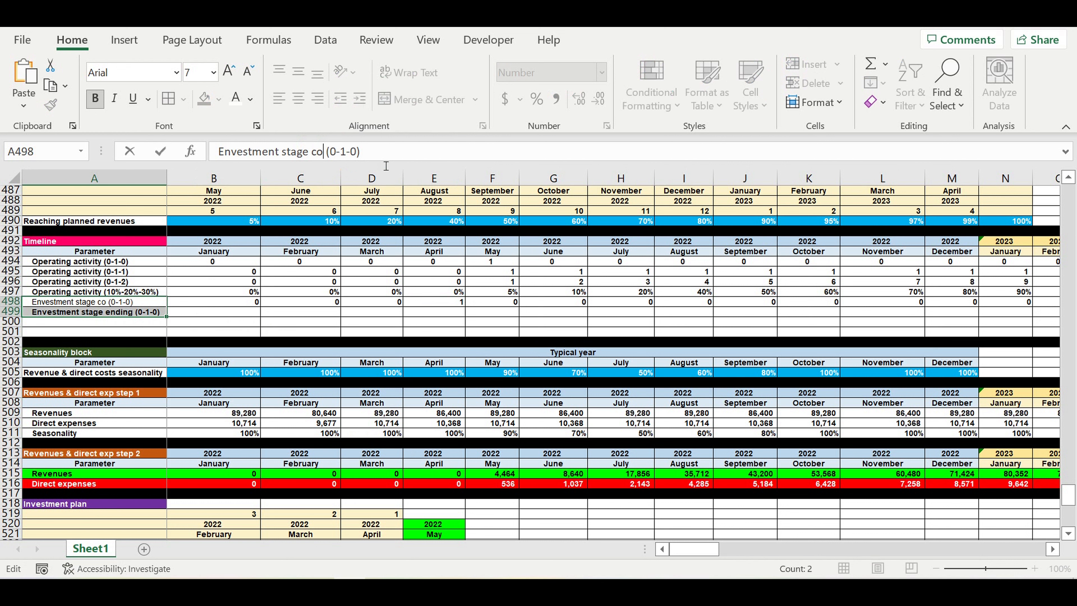
{"action": "type", "text": "g"}
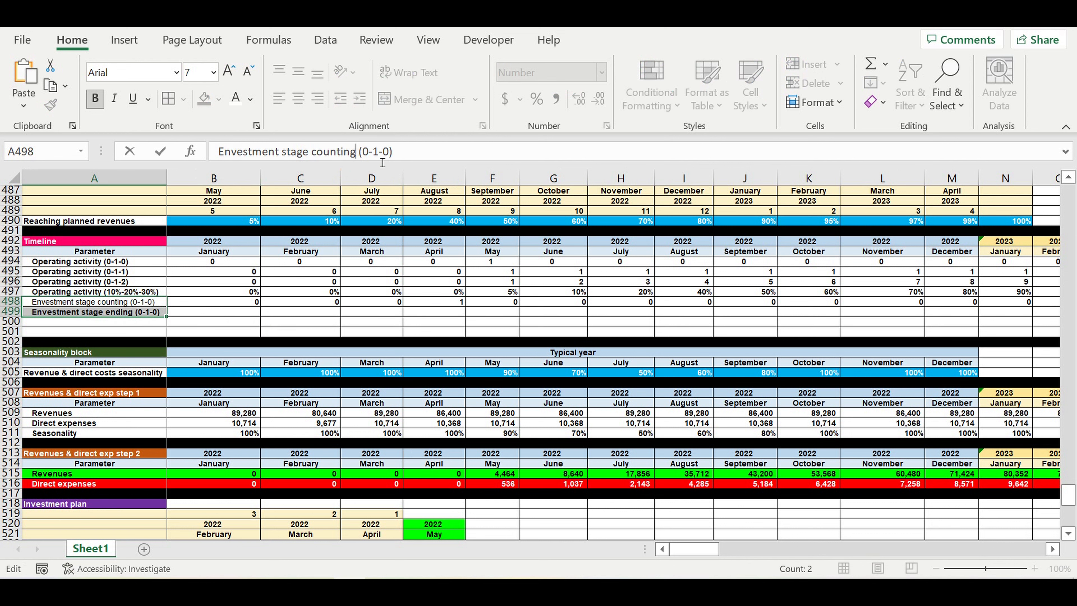
{"action": "double_click", "coordinate": [365, 152]}
{"action": "type", "text": "2"}
{"action": "key", "text": "Return"}
{"action": "left_click", "coordinate": [410, 414]}
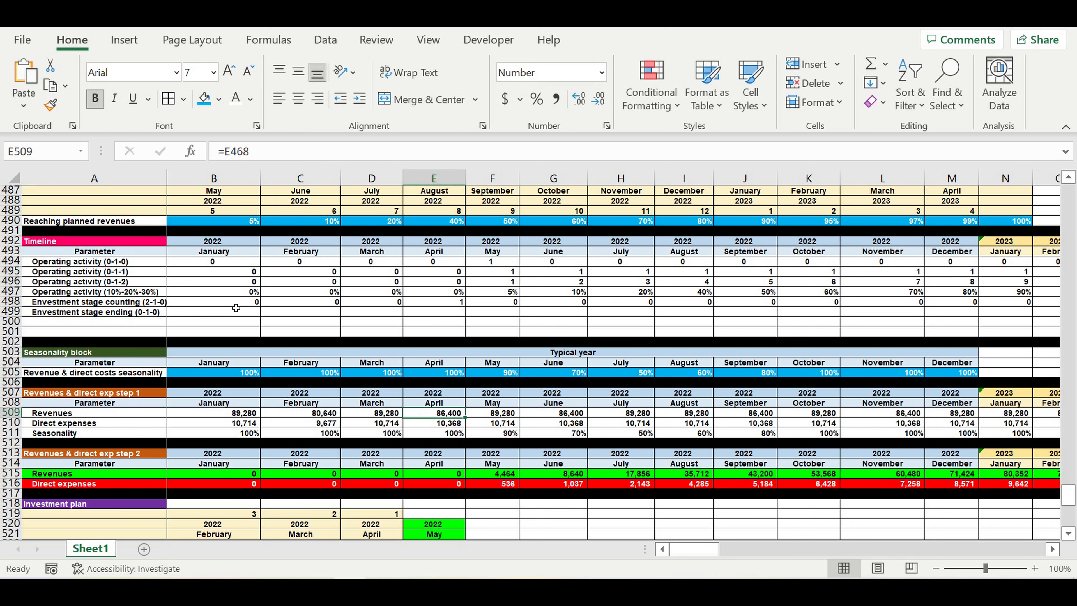
{"action": "key", "text": "ctrl+z"}
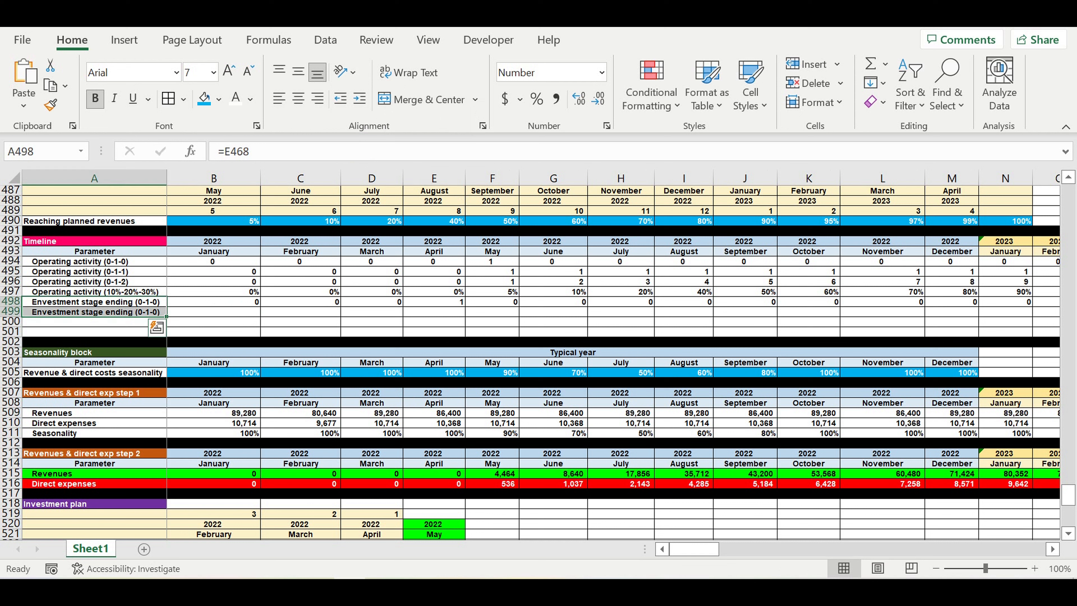
Rename the label in A499 to "Envestment stage counting (2-1-0)"
{"action": "left_click", "coordinate": [127, 314]}
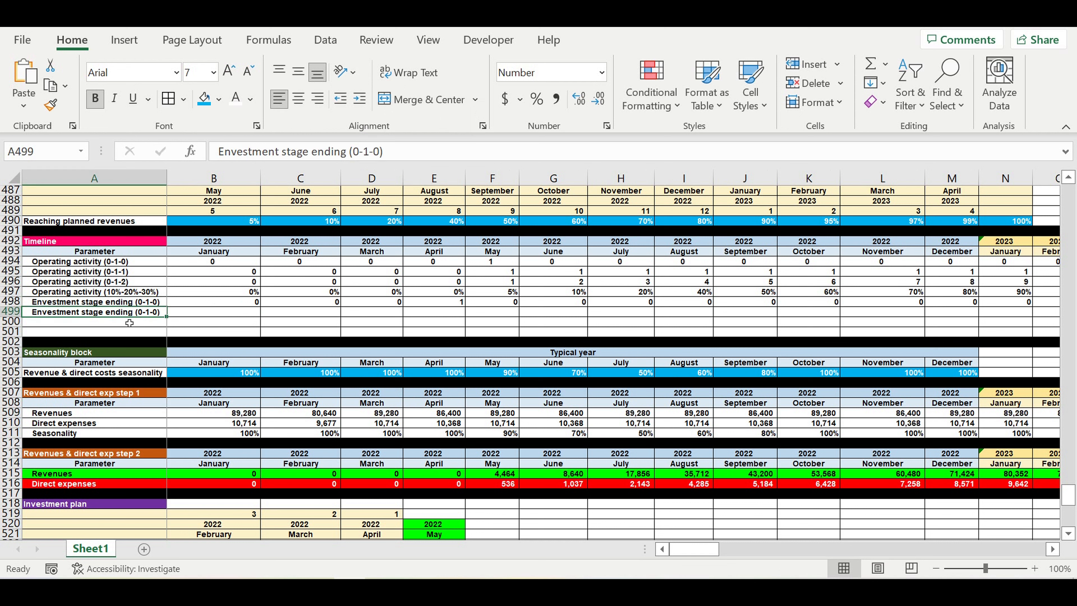
{"action": "left_click_drag", "start_coordinate": [313, 152], "coordinate": [350, 158]}
{"action": "type", "text": "counting"}
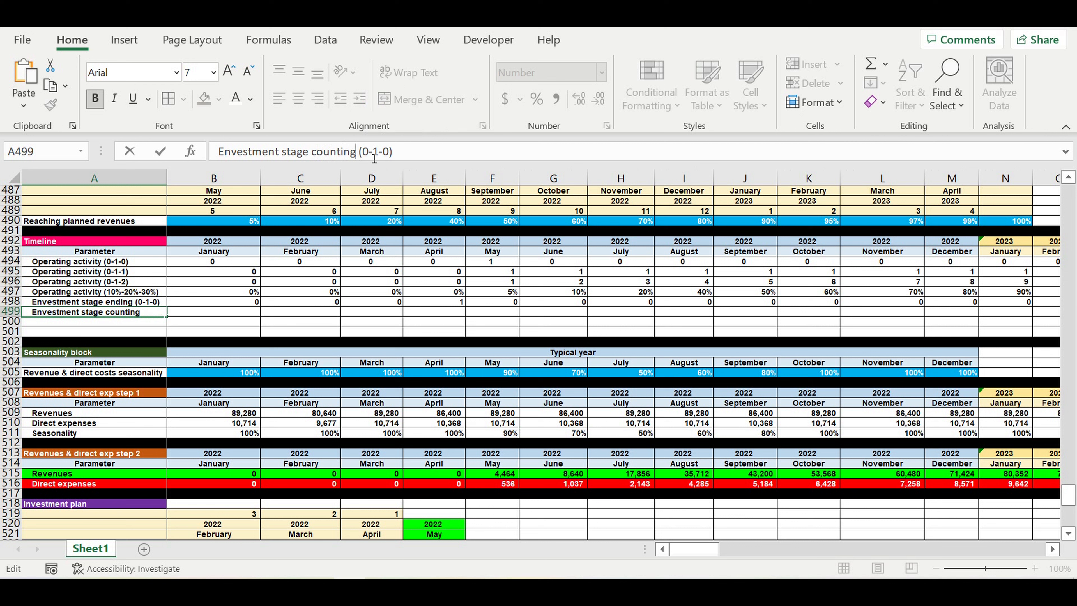
{"action": "left_click_drag", "start_coordinate": [360, 151], "coordinate": [367, 152]}
{"action": "type", "text": "2"}
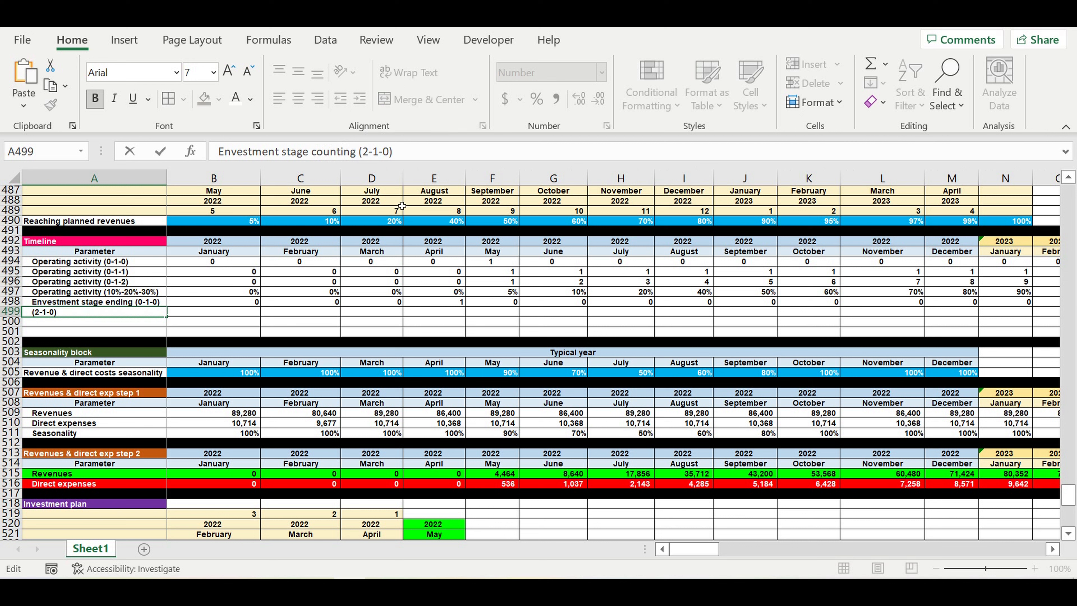
{"action": "key", "text": "Return"}
Link the December 2031 counting cell DQ499 to the stage ending value in DQ498
{"action": "left_click", "coordinate": [429, 321]}
{"action": "left_click_drag", "start_coordinate": [708, 551], "coordinate": [1042, 572]}
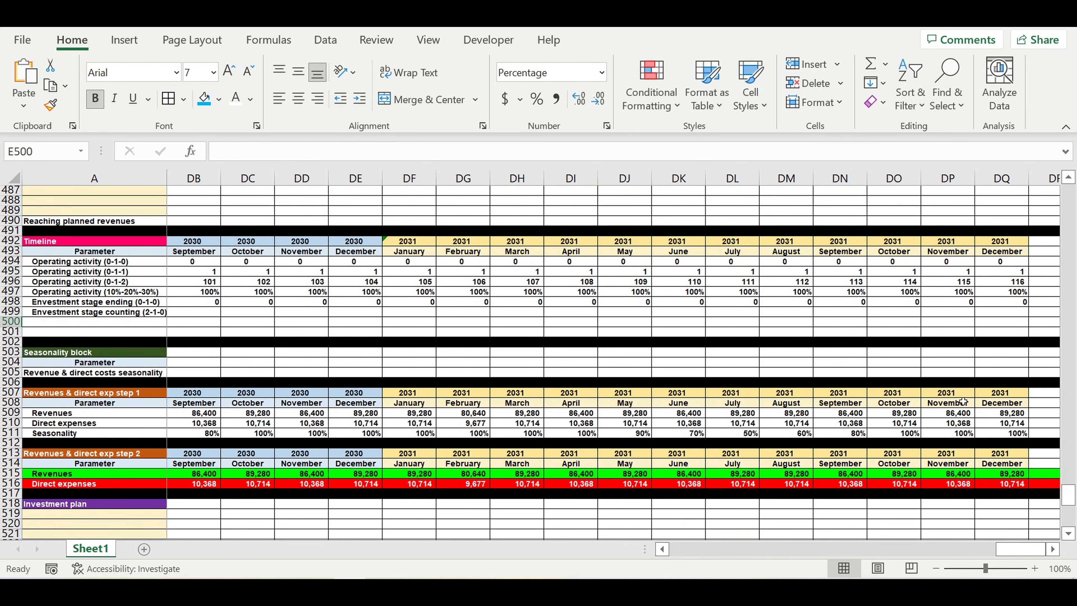
{"action": "left_click", "coordinate": [1012, 311]}
{"action": "type", "text": "="}
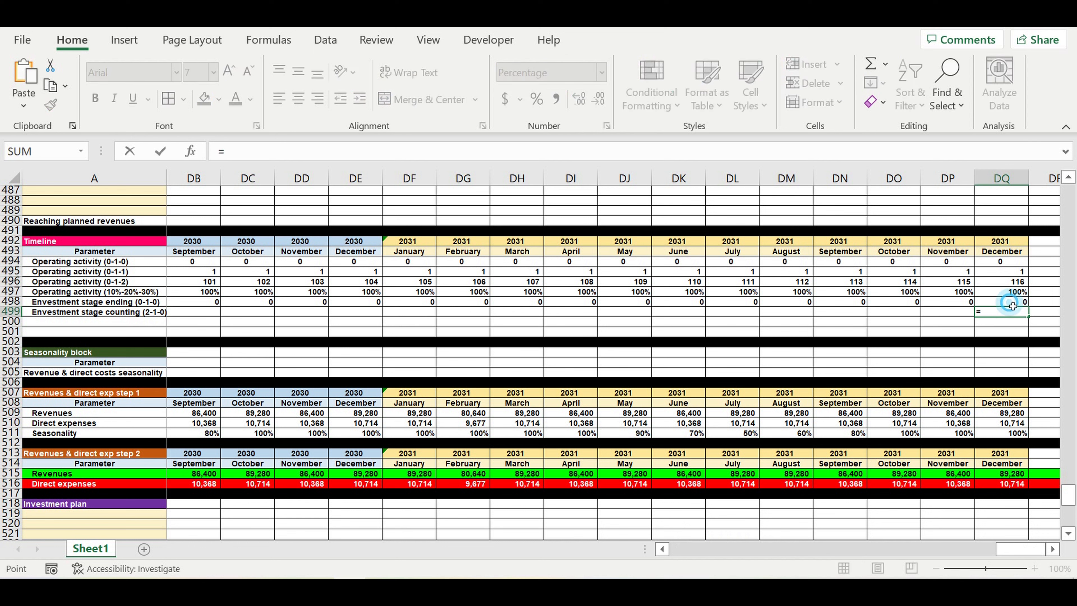
{"action": "left_click", "coordinate": [1013, 303]}
{"action": "key", "text": "Return"}
Copy DP498:DQ498 over DP499:DQ499 to carry the number format into the investment stage counting row
{"action": "left_click", "coordinate": [1003, 333]}
{"action": "left_click", "coordinate": [1007, 303]}
{"action": "left_click", "coordinate": [950, 304]}
{"action": "left_click_drag", "start_coordinate": [1003, 304], "coordinate": [968, 303]}
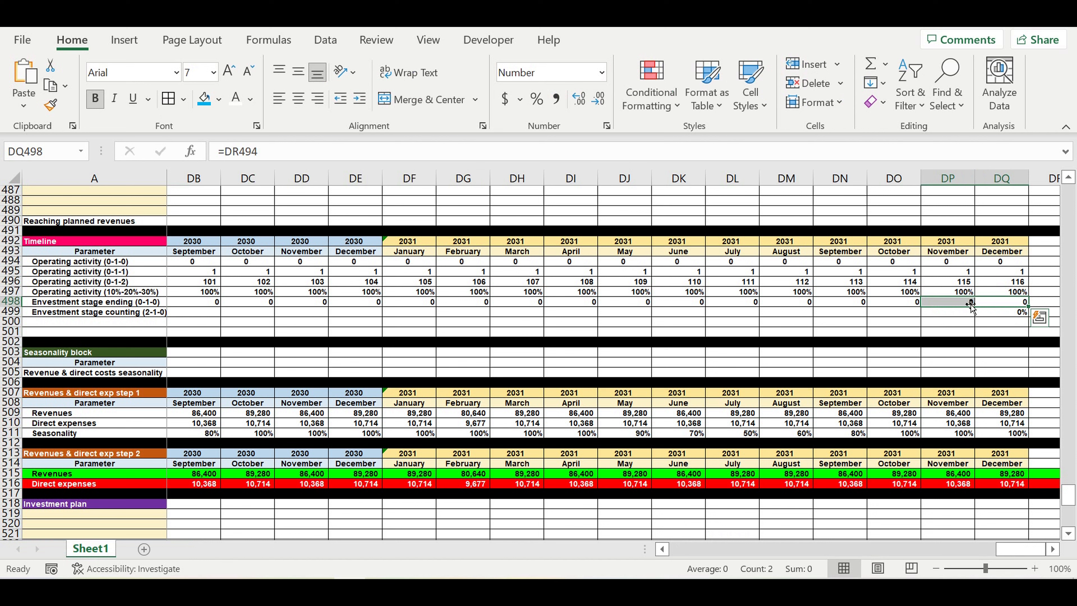
{"action": "left_click", "coordinate": [966, 313]}
{"action": "mouse_move", "coordinate": [975, 304]}
{"action": "left_mouse_down"}
{"action": "mouse_move", "coordinate": [1007, 304]}
{"action": "mouse_move", "coordinate": [965, 313]}
{"action": "left_mouse_up"}
{"action": "key", "text": "ctrl+c"}
{"action": "key", "text": "ctrl+v"}
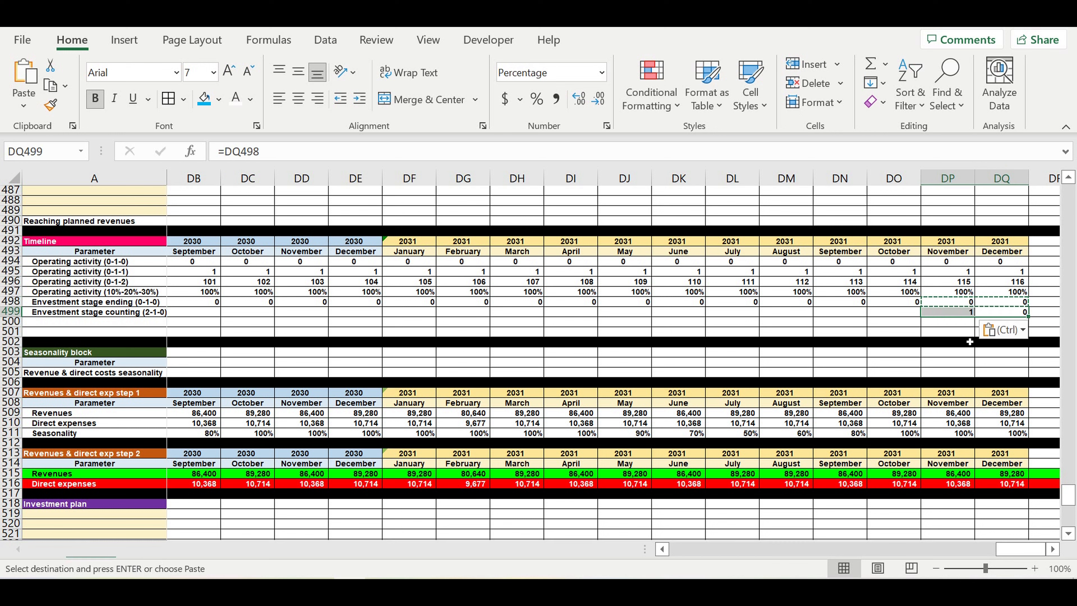
Replace the pasted formula in DQ499 with =DQ498
{"action": "left_click", "coordinate": [961, 324]}
{"action": "left_click", "coordinate": [1013, 313]}
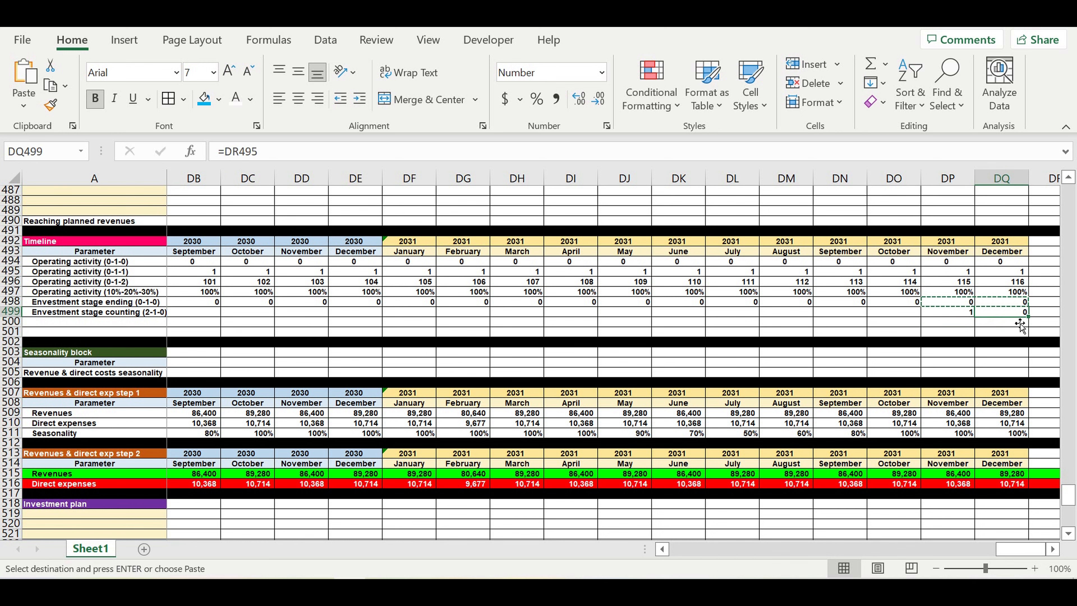
{"action": "type", "text": "="}
{"action": "left_click", "coordinate": [1016, 302]}
{"action": "key", "text": "Return"}
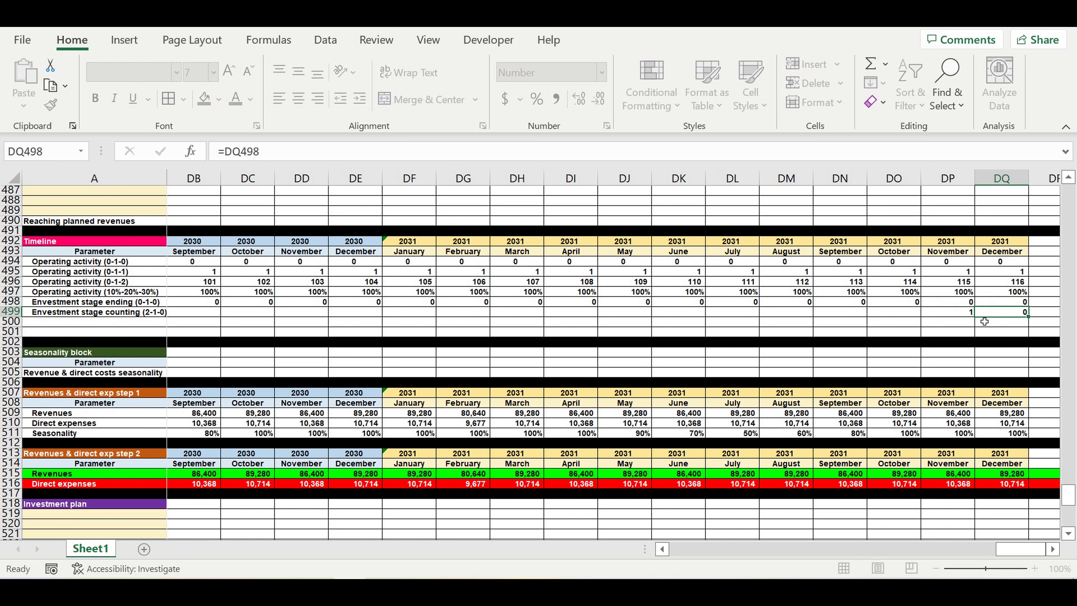
Begin the DP499 formula with =if(and(DQ499=0,DP498=0),0, to return 0 when both cells are zero
{"action": "left_click", "coordinate": [963, 314]}
{"action": "type", "text": "="}
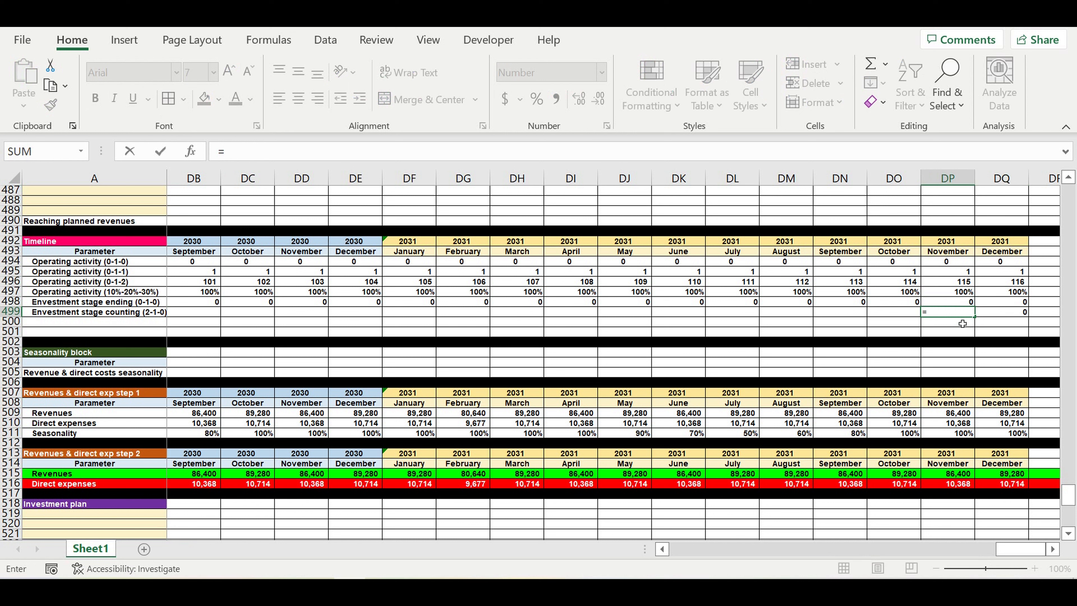
{"action": "type", "text": "if"}
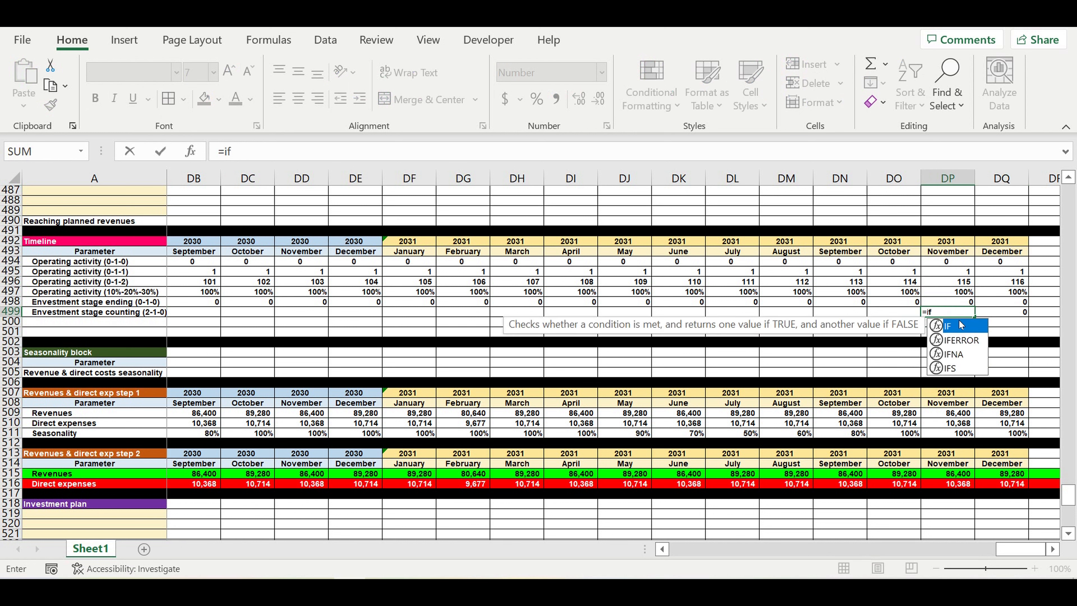
{"action": "type", "text": "("}
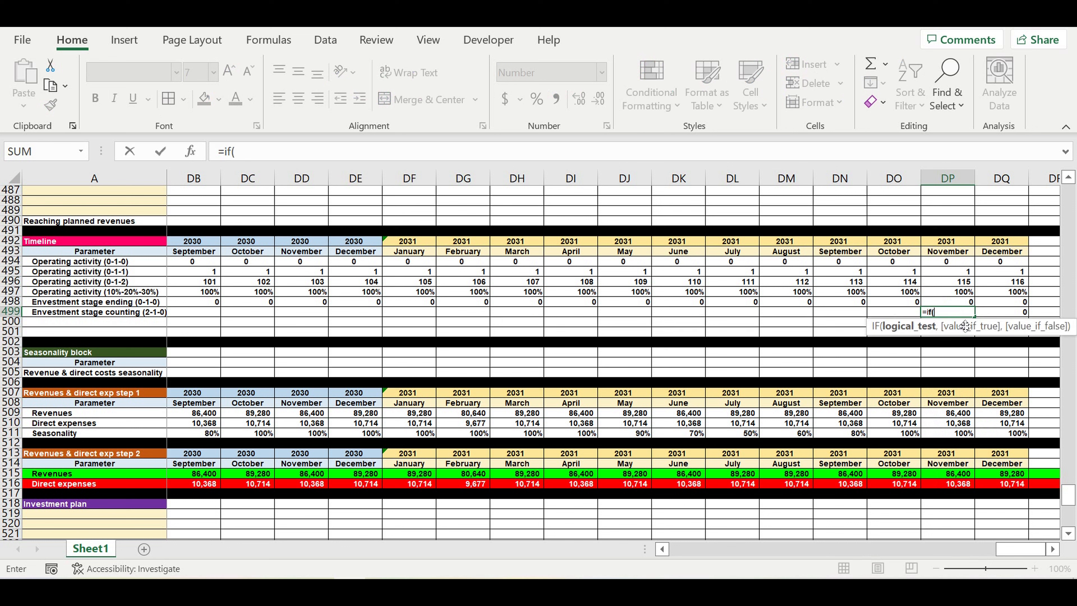
{"action": "left_click", "coordinate": [1010, 314]}
{"action": "type", "text": "=0"}
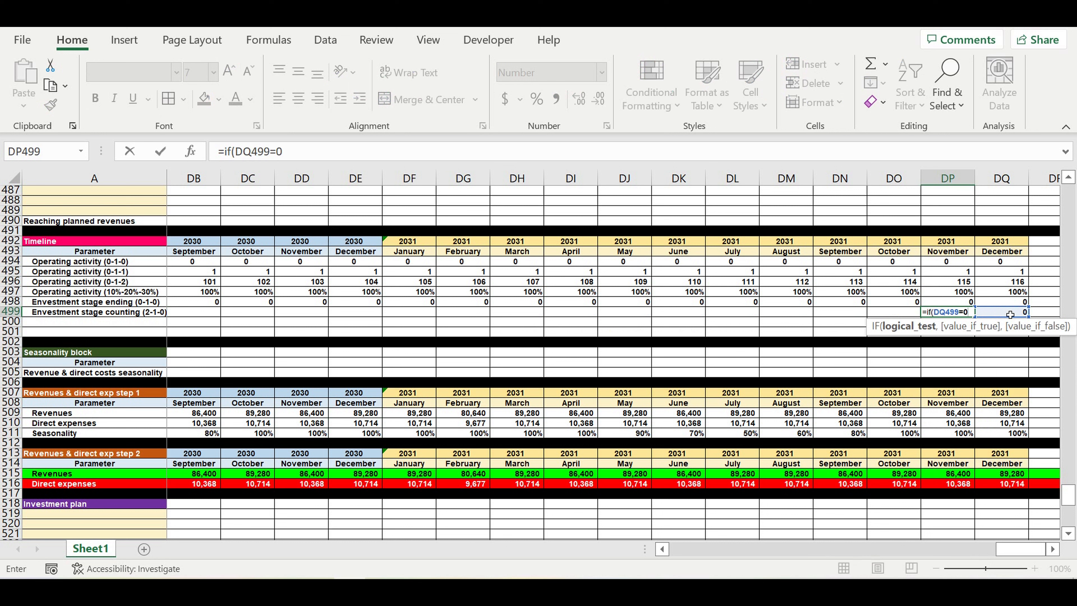
{"action": "left_click", "coordinate": [237, 158]}
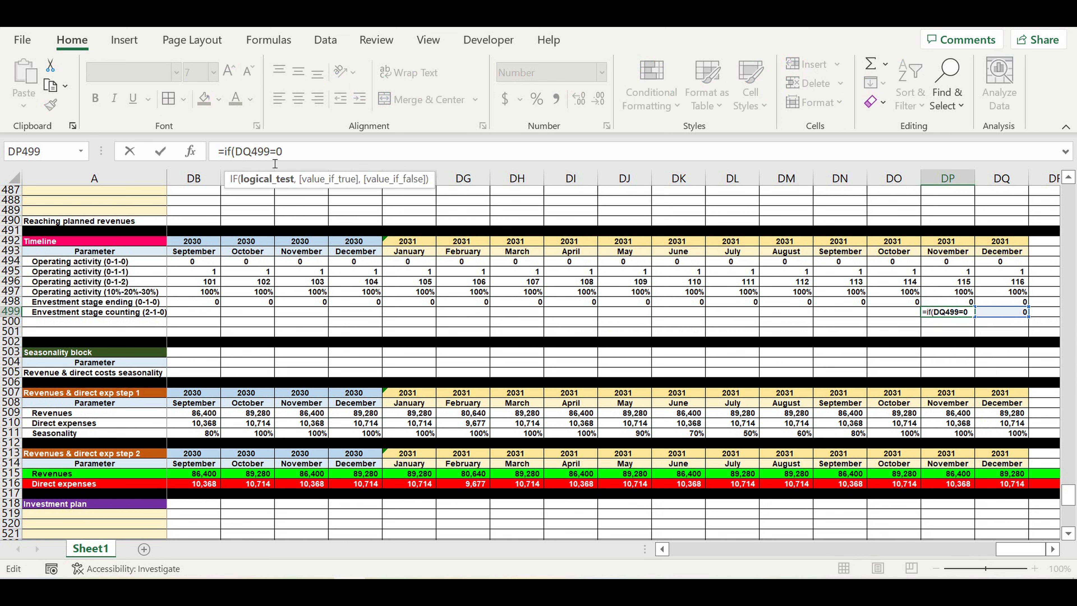
{"action": "type", "text": "and(DQ499=0,"}
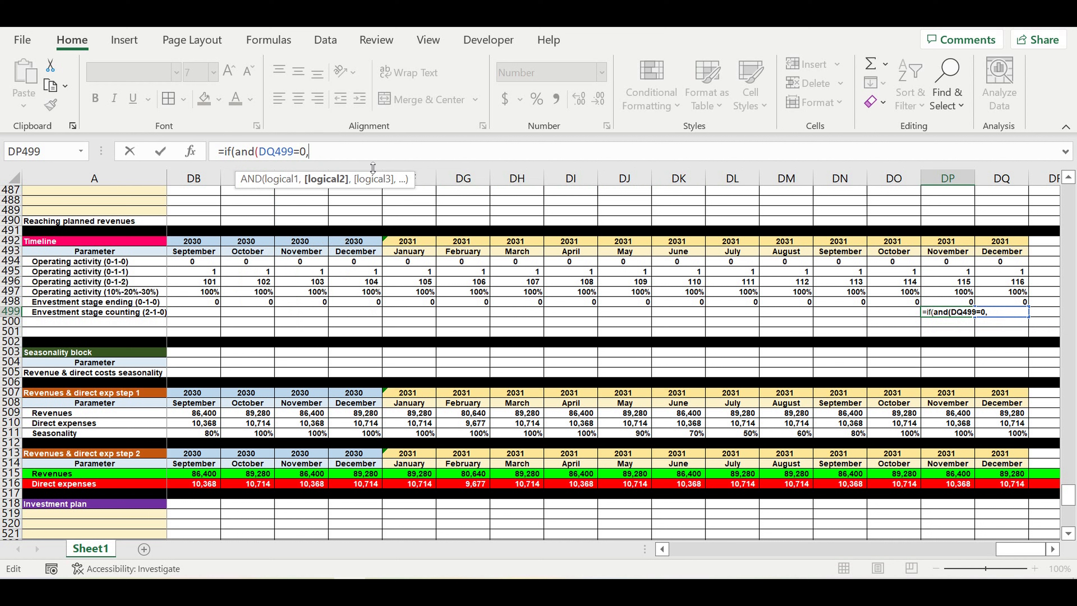
{"action": "left_click", "coordinate": [953, 304]}
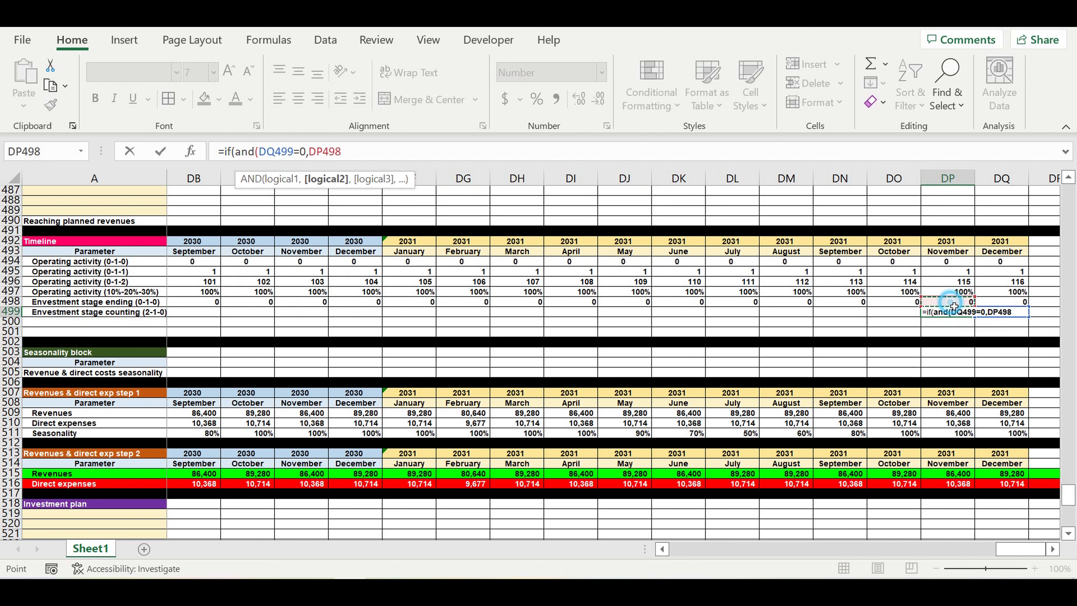
{"action": "type", "text": "=0"}
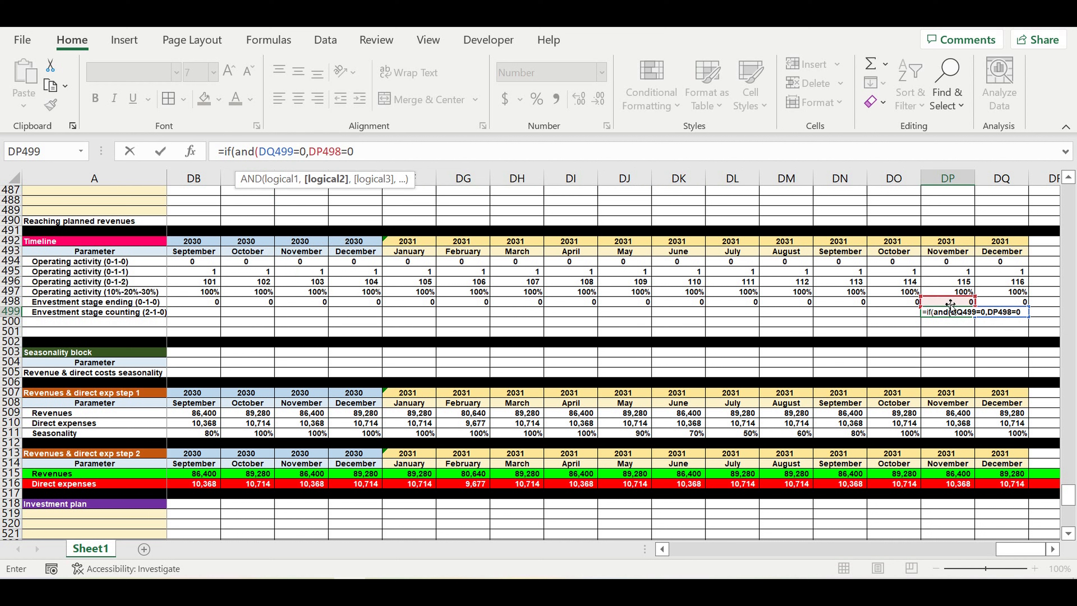
{"action": "type", "text": "),0,"}
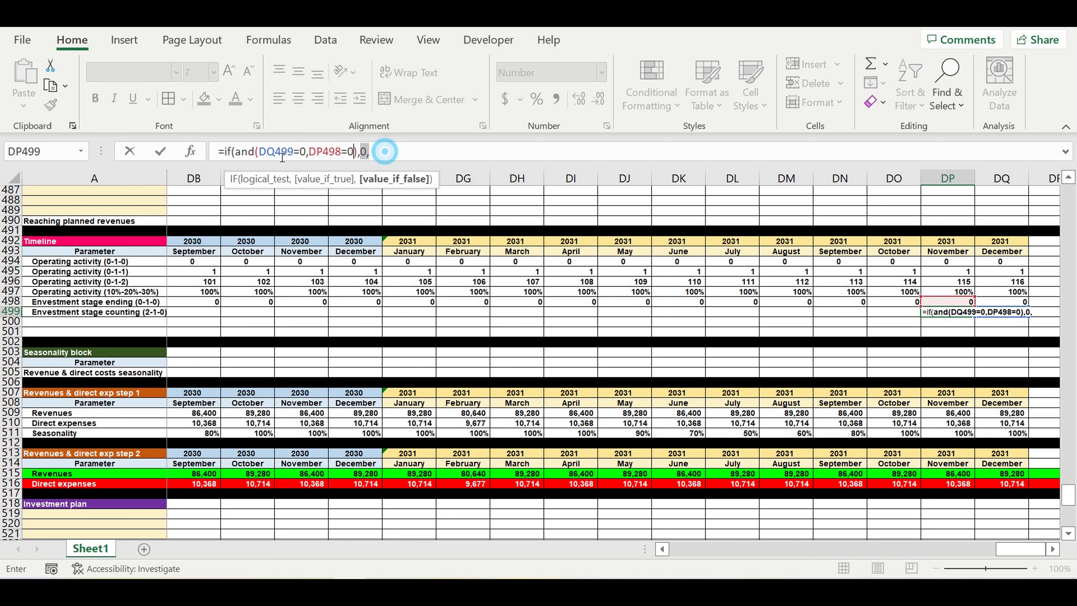
Extend the DP499 formula with a duplicated nested condition, if(and(DQ499=0,DP498=1),1, as its value if false
{"action": "left_click_drag", "start_coordinate": [384, 151], "coordinate": [233, 159]}
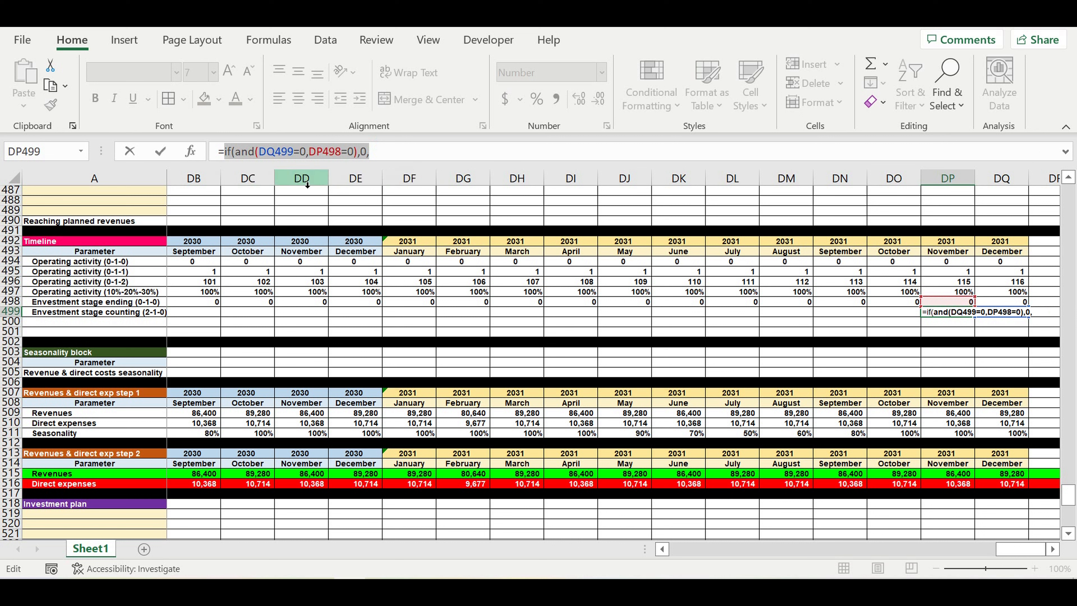
{"action": "key", "text": "ctrl+c"}
{"action": "left_click", "coordinate": [396, 154]}
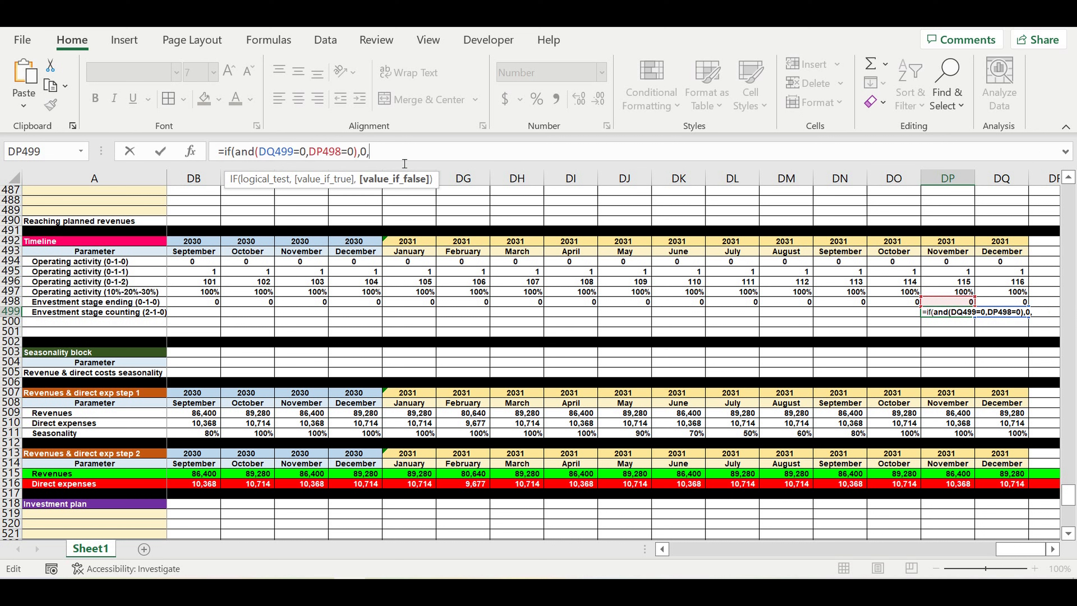
{"action": "key", "text": "ctrl+v"}
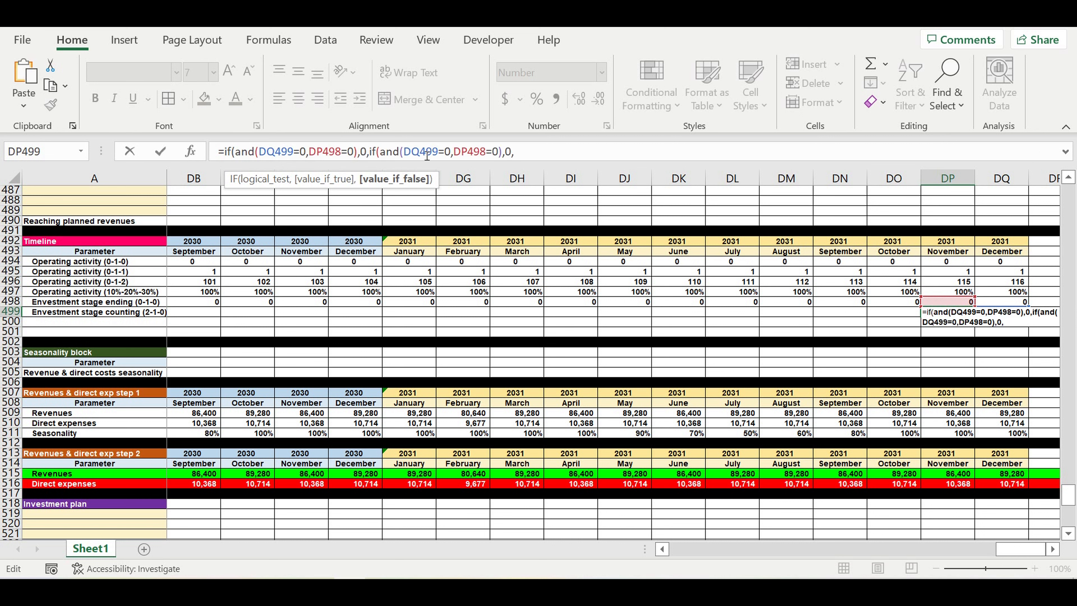
{"action": "double_click", "coordinate": [495, 152]}
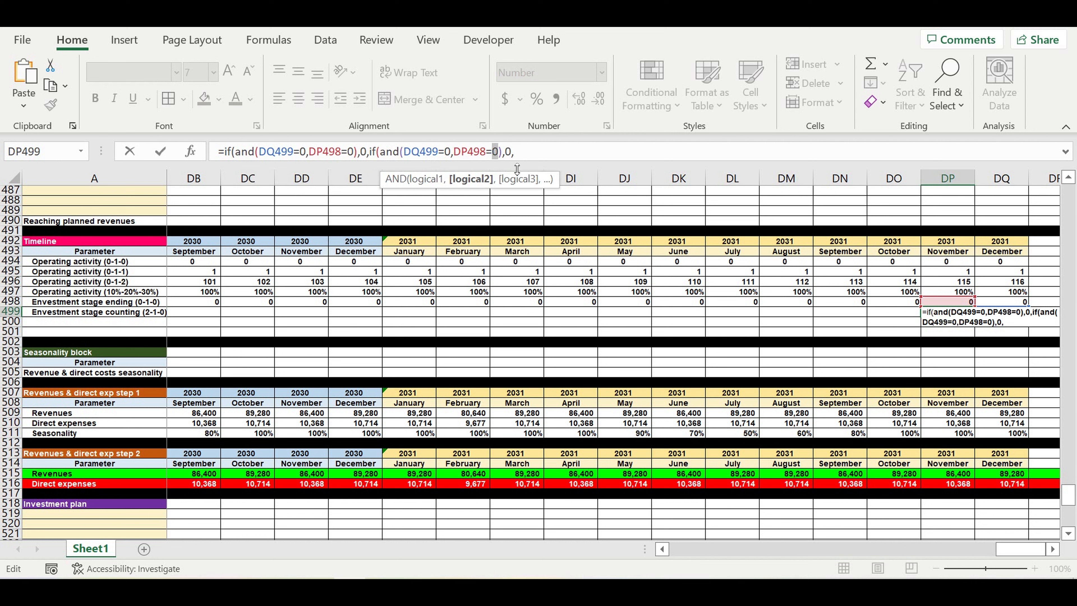
{"action": "type", "text": "1"}
{"action": "double_click", "coordinate": [508, 152]}
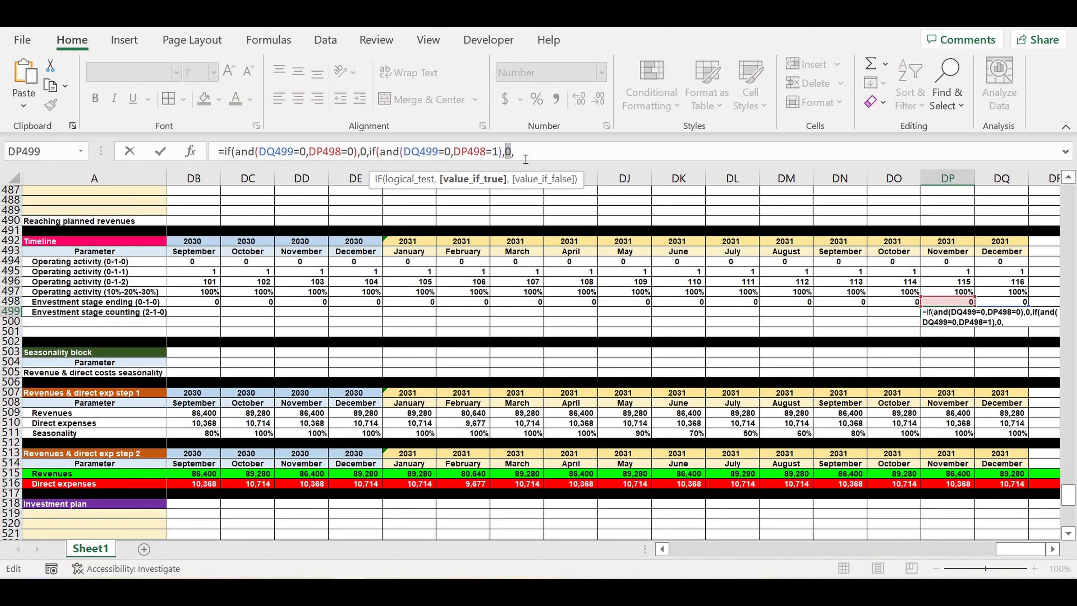
{"action": "left_click", "coordinate": [528, 153]}
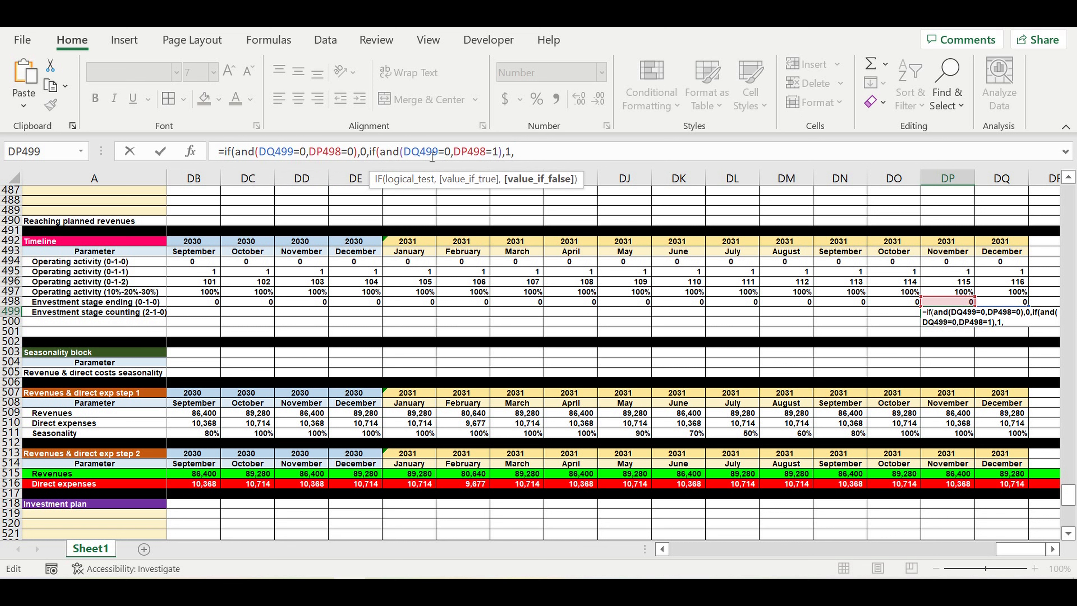
Finish the DP499 formula with DQ499+1 as the nested condition's value if false, and close both IF functions
{"action": "left_click_drag", "start_coordinate": [404, 153], "coordinate": [438, 153]}
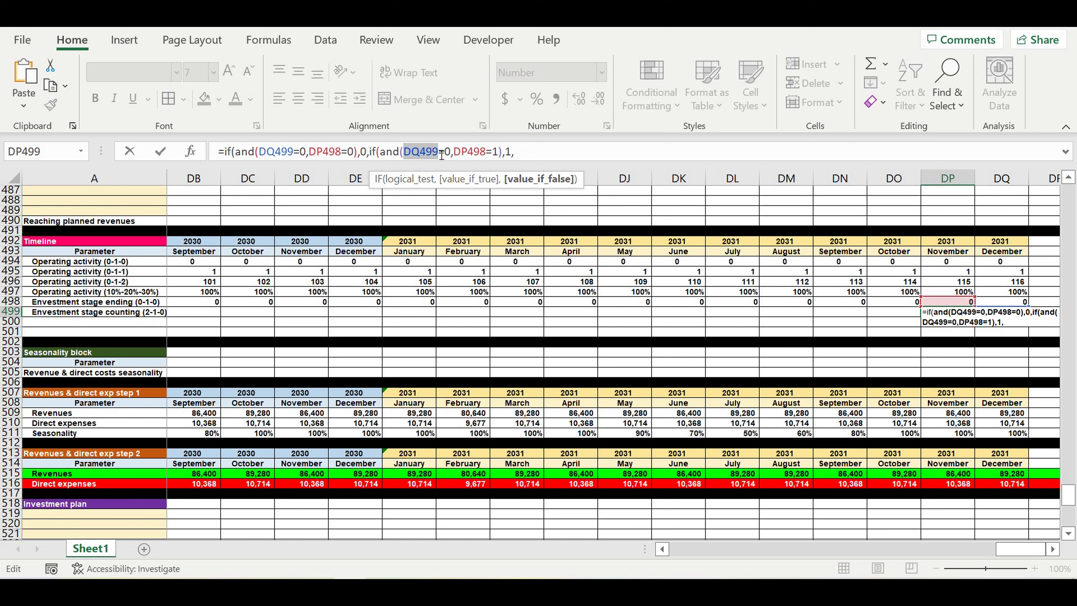
{"action": "key", "text": "ctrl+c"}
{"action": "left_click", "coordinate": [523, 154]}
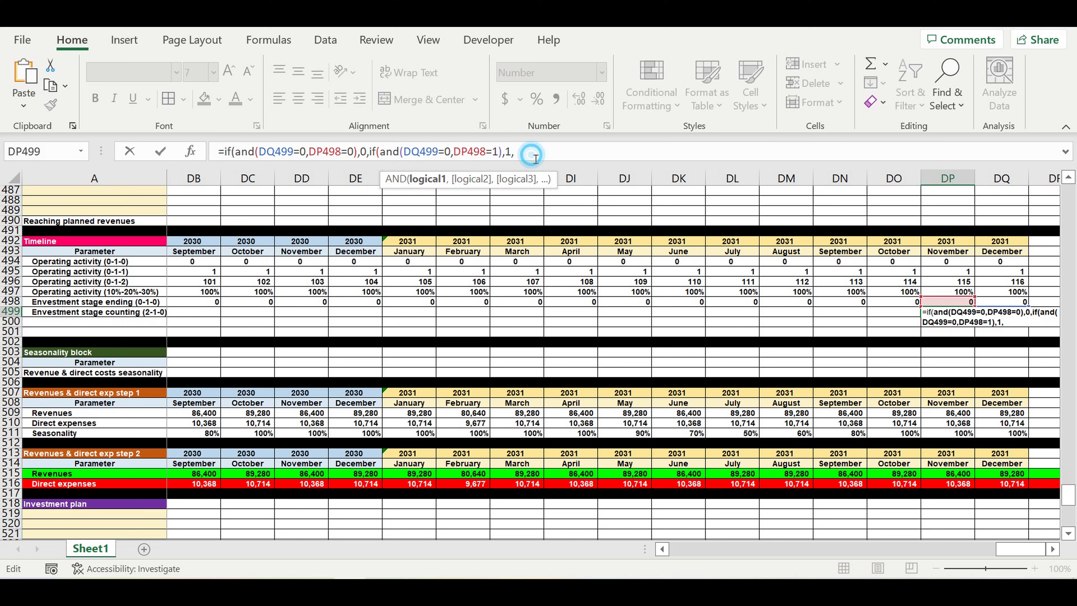
{"action": "key", "text": "ctrl+v"}
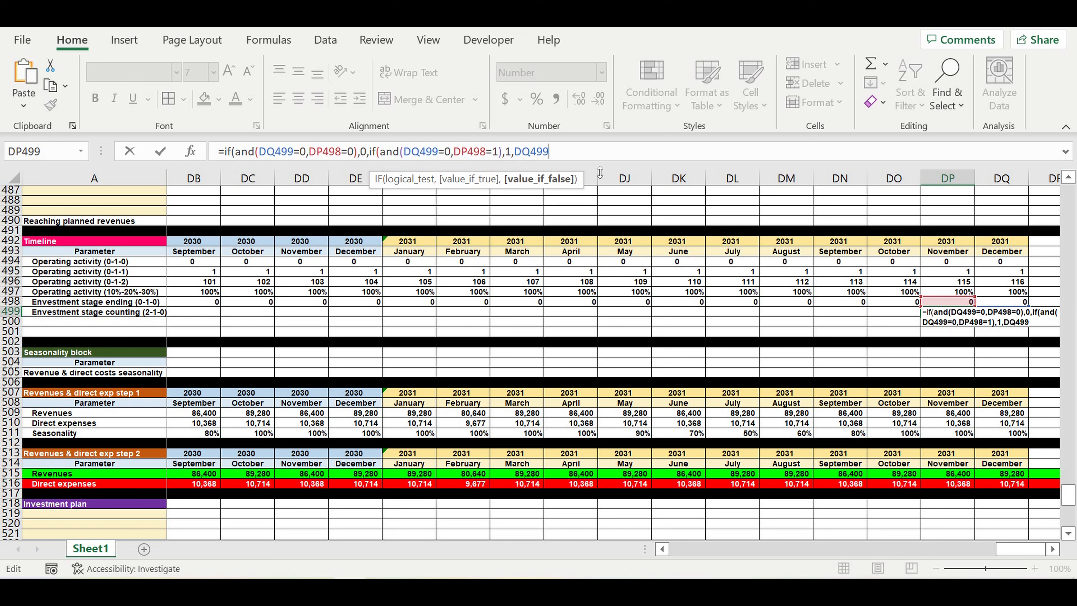
{"action": "type", "text": ")"}
{"action": "key", "text": "Return"}
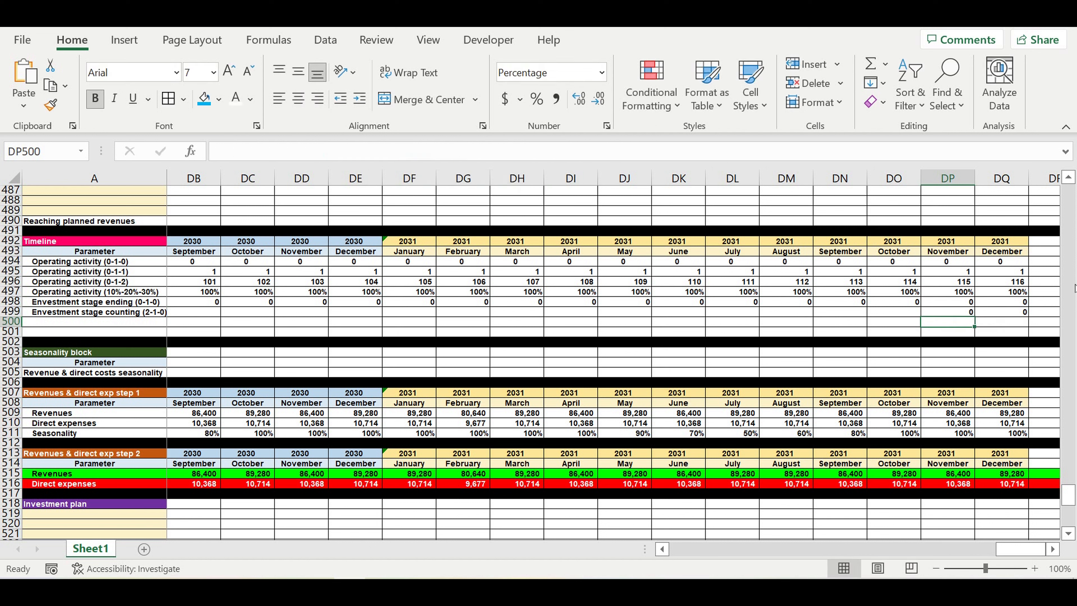
Fill the DP499 formula back along the investment stage counting row to column B and check the first four months
{"action": "left_click", "coordinate": [948, 310]}
{"action": "left_click_drag", "start_coordinate": [974, 321], "coordinate": [189, 308]}
{"action": "left_click", "coordinate": [314, 277]}
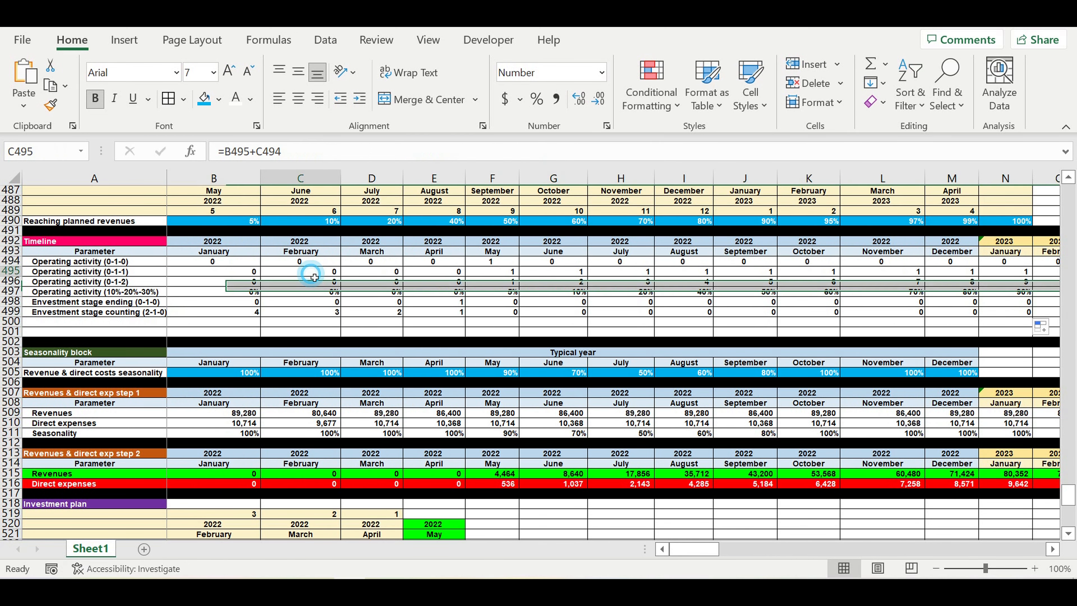
{"action": "left_click", "coordinate": [450, 314]}
{"action": "left_click_drag", "start_coordinate": [429, 318], "coordinate": [234, 311]}
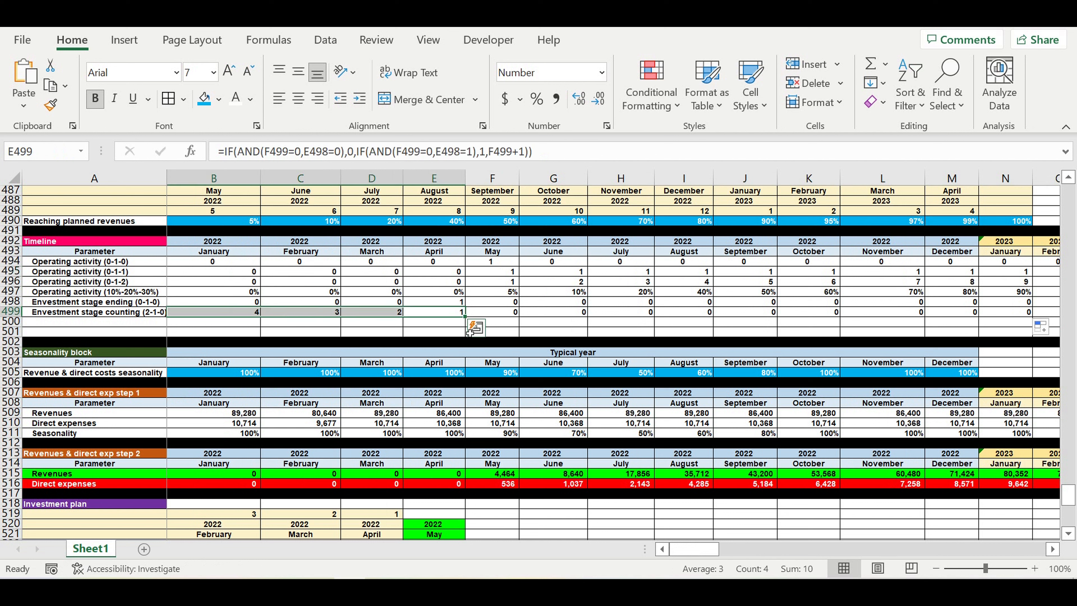
{"action": "left_click", "coordinate": [388, 325]}
{"action": "left_click", "coordinate": [301, 315]}
Delete the empty rows 500 and 501 beneath the Timeline block
{"action": "left_click", "coordinate": [15, 325]}
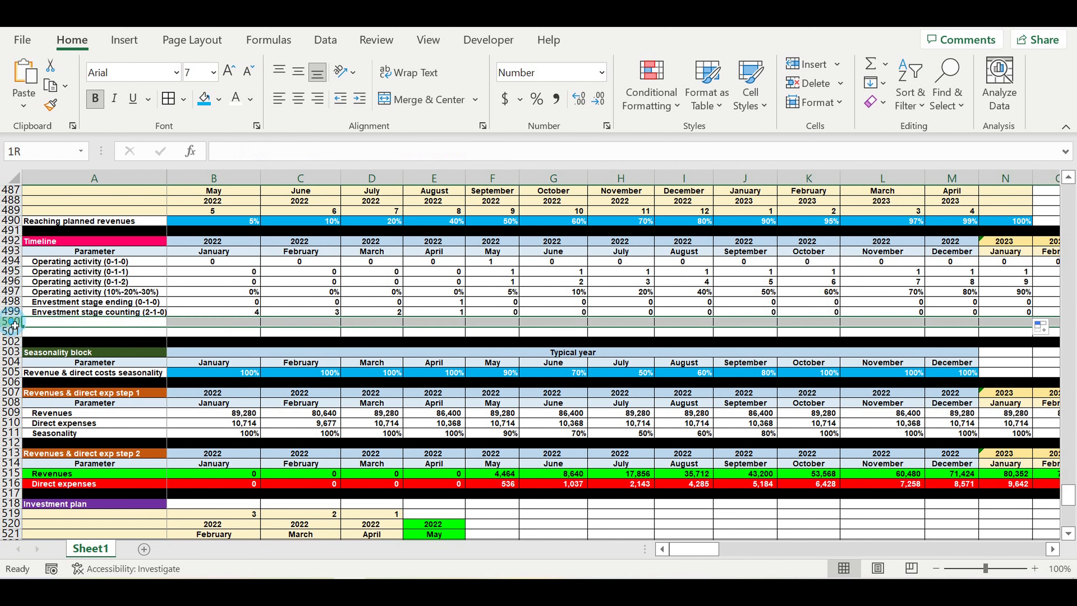
{"action": "left_click_drag", "start_coordinate": [15, 325], "coordinate": [13, 334]}
{"action": "right_click", "coordinate": [12, 334]}
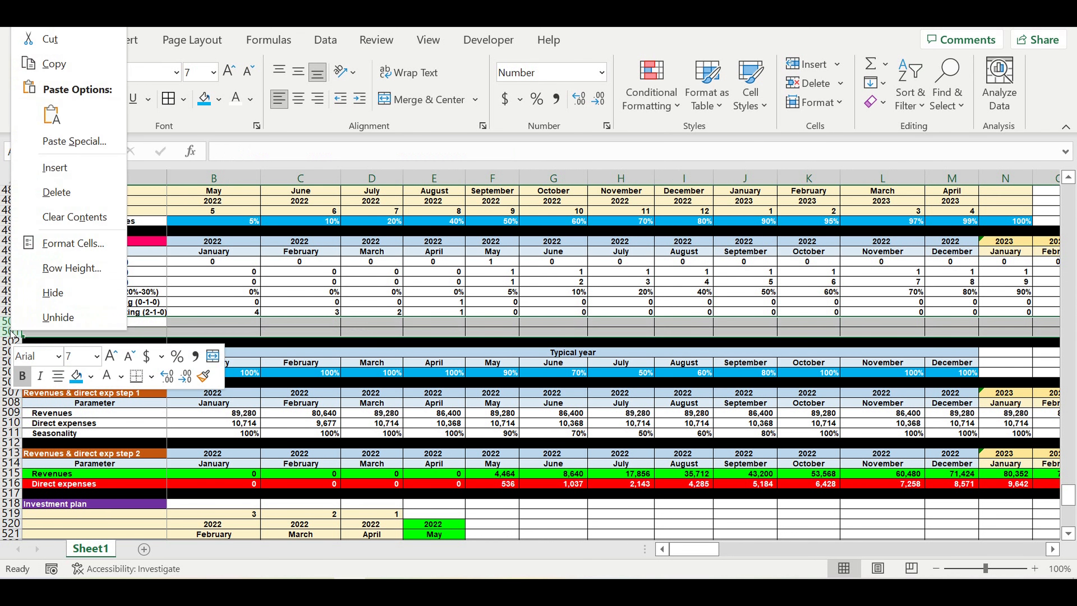
{"action": "left_click", "coordinate": [61, 199]}
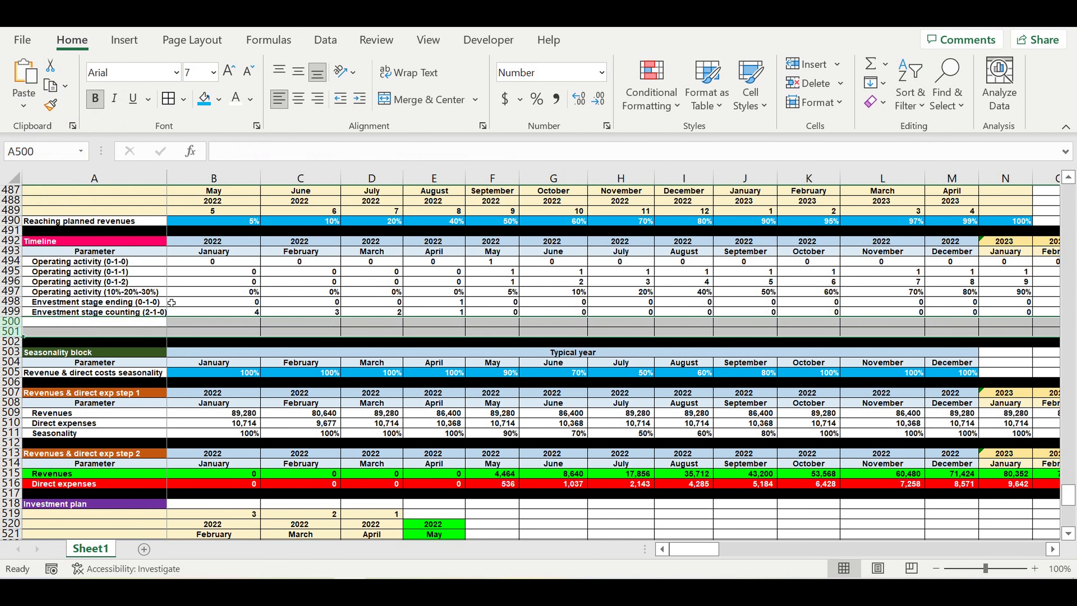
Copy header rows 511:512 of the Revenues & direct exp step 2 block to A554, below the Investment plan
{"action": "scroll", "coordinate": [387, 350], "scroll_direction": "down", "scroll_amount": 5}
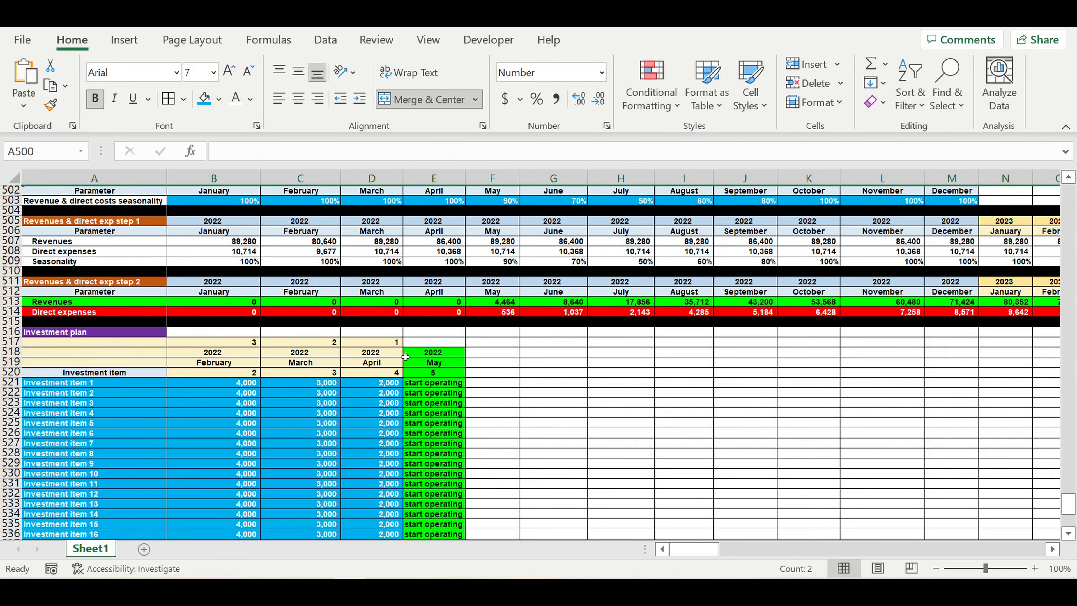
{"action": "left_click", "coordinate": [570, 375]}
{"action": "left_click_drag", "start_coordinate": [17, 282], "coordinate": [17, 291]}
{"action": "key", "text": "ctrl+c"}
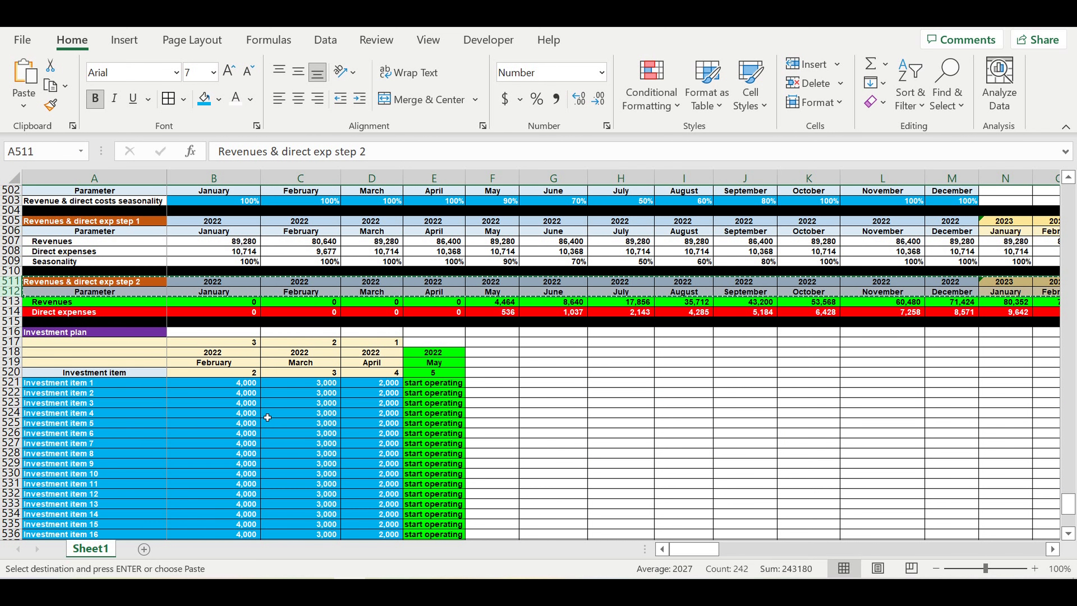
{"action": "scroll", "coordinate": [268, 418], "scroll_direction": "down", "scroll_amount": 14}
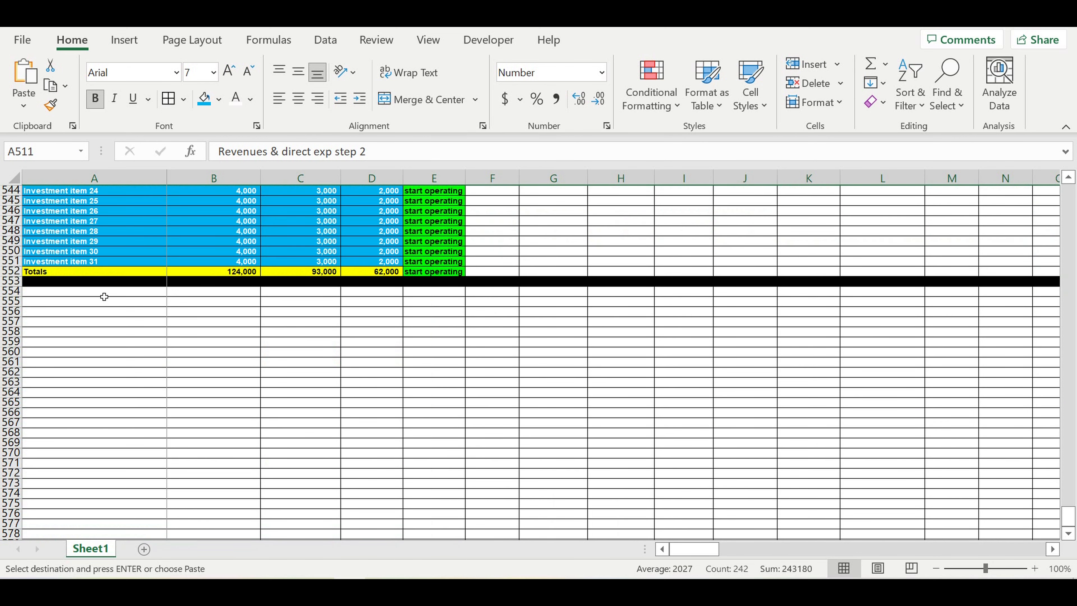
{"action": "left_click", "coordinate": [104, 296]}
{"action": "key", "text": "ctrl+v"}
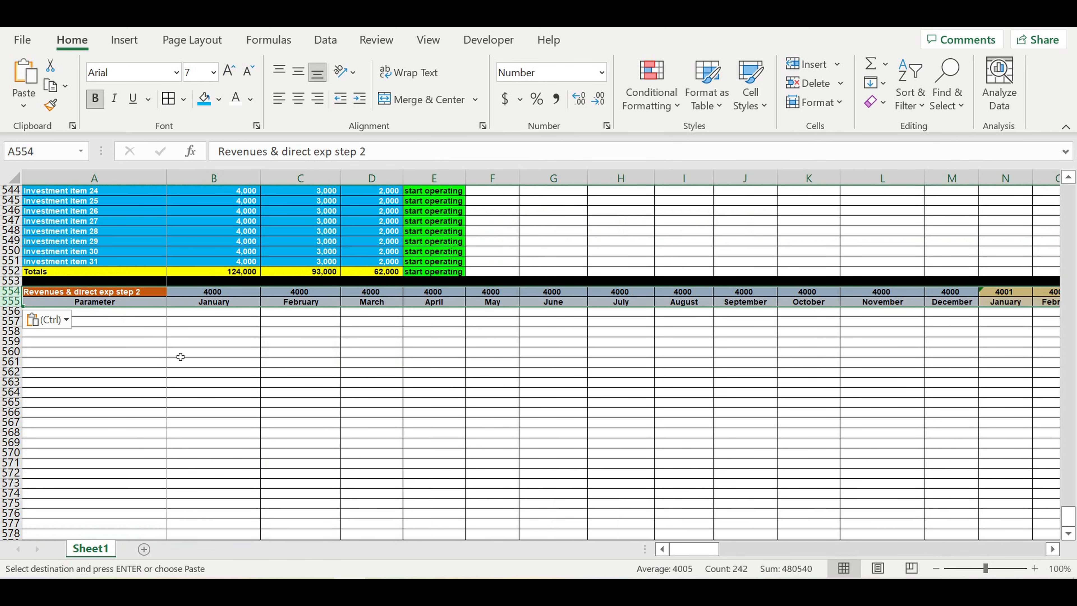
{"action": "left_click", "coordinate": [181, 356]}
Title the pasted block in A554 "Investment plan ($/month)"
{"action": "left_click", "coordinate": [109, 293]}
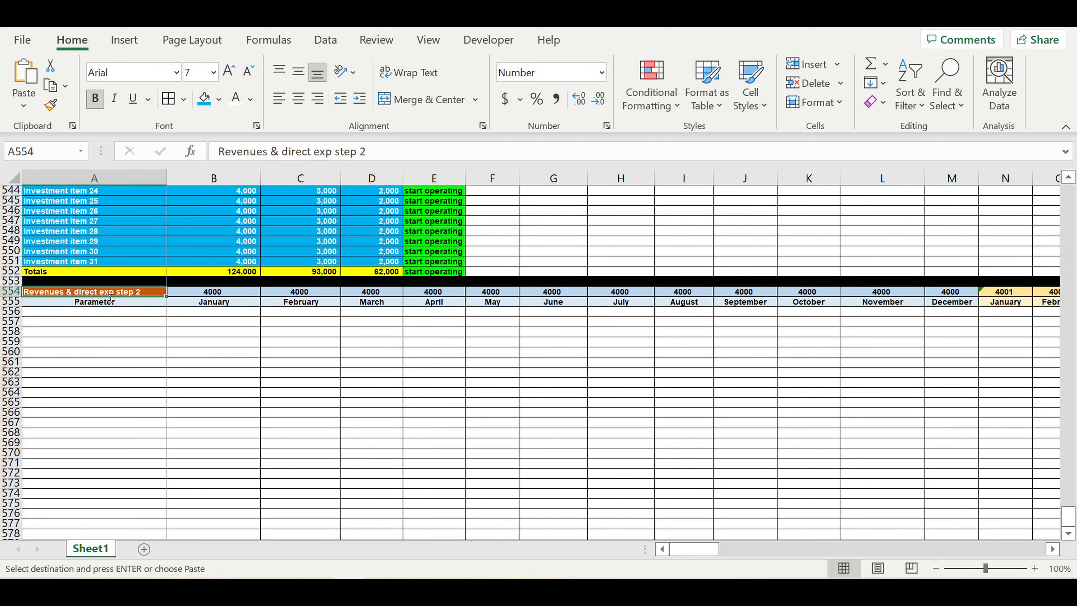
{"action": "type", "text": "Investment plan ("}
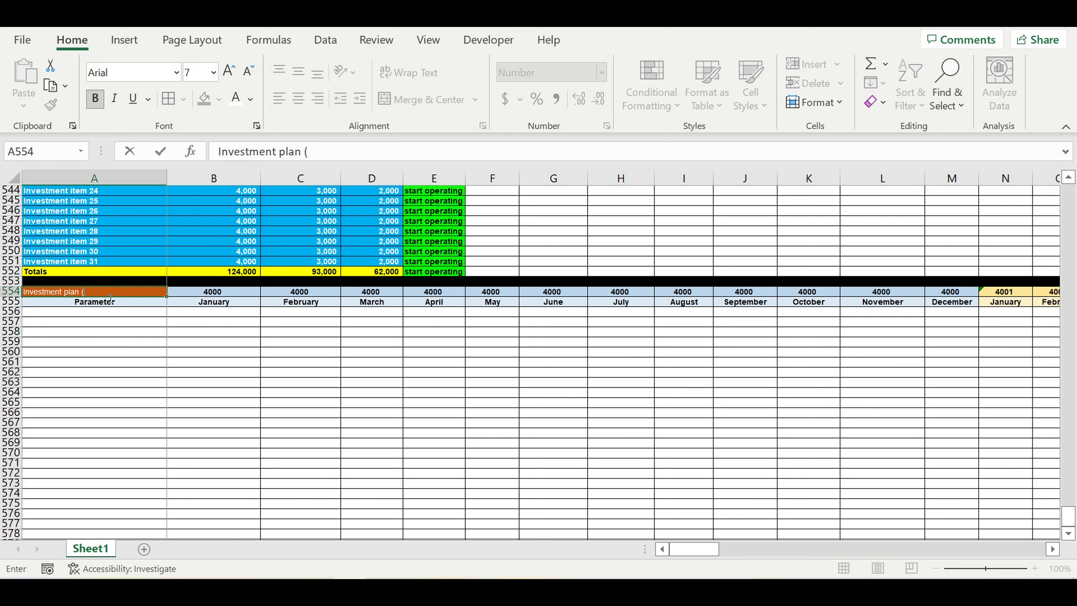
{"action": "type", "text": "$/month"}
{"action": "key", "text": "Return"}
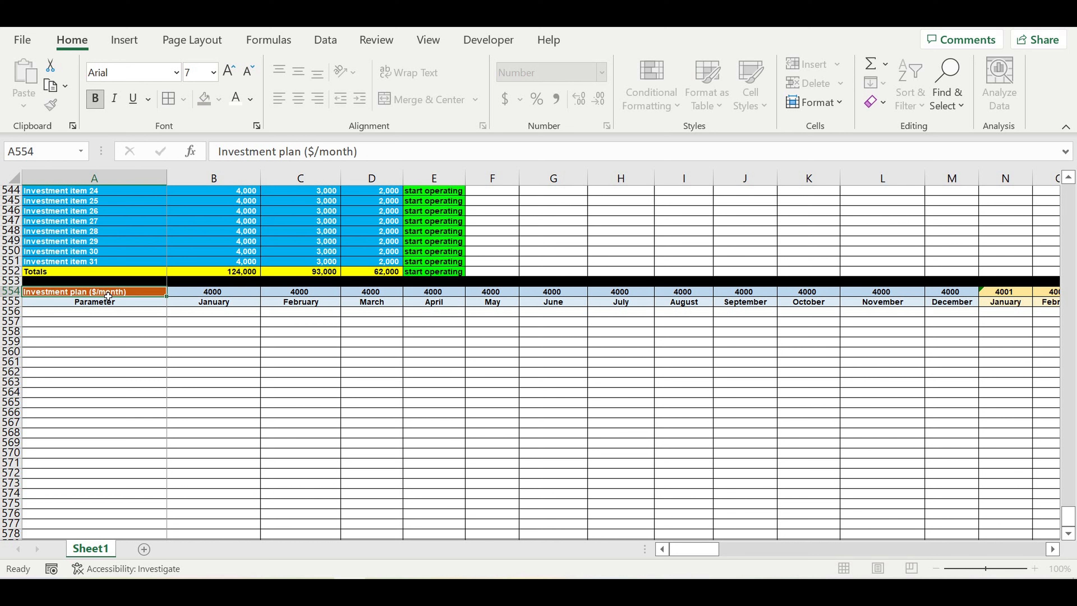
Replace the year formula in B554 with =B505 to link it to the Revenues & direct exp step 1 header
{"action": "left_click", "coordinate": [231, 293]}
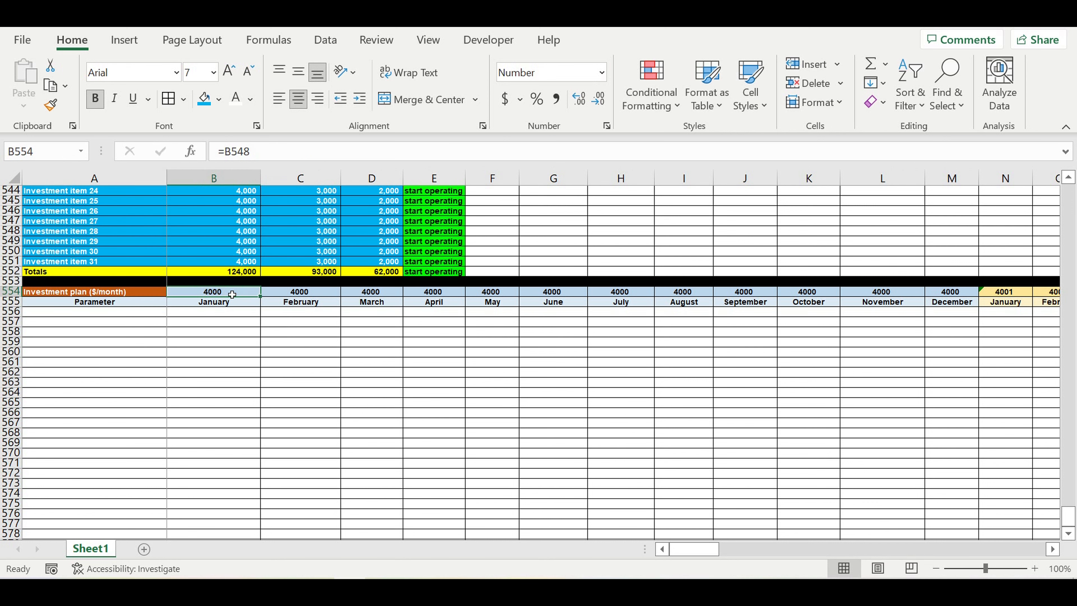
{"action": "type", "text": "="}
{"action": "scroll", "coordinate": [326, 306], "scroll_direction": "up", "scroll_amount": 3}
{"action": "scroll", "coordinate": [326, 306], "scroll_direction": "up", "scroll_amount": 17}
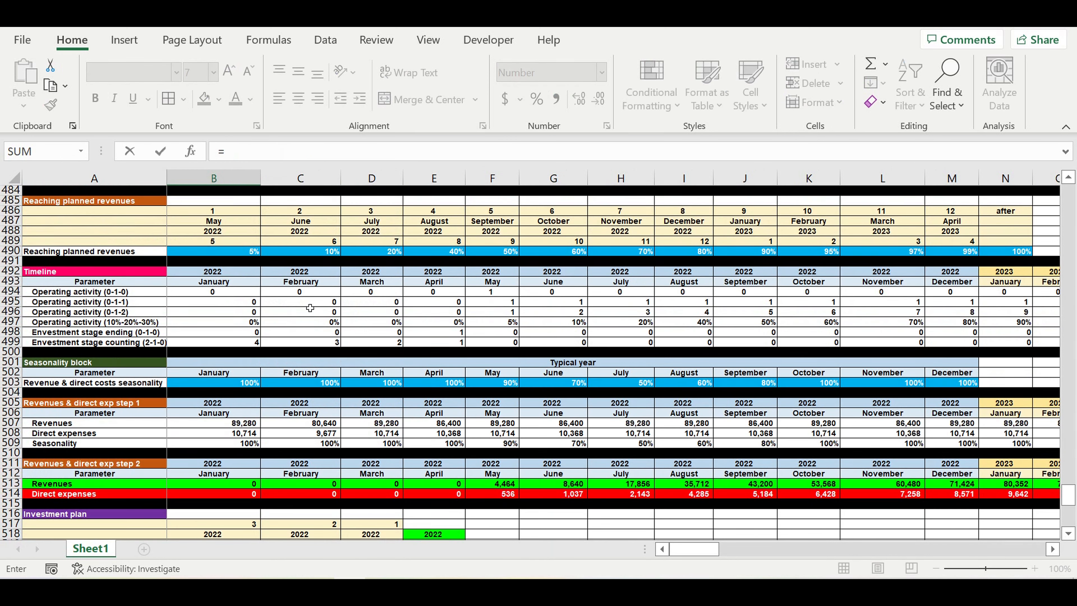
{"action": "left_click", "coordinate": [210, 404]}
{"action": "key", "text": "Return"}
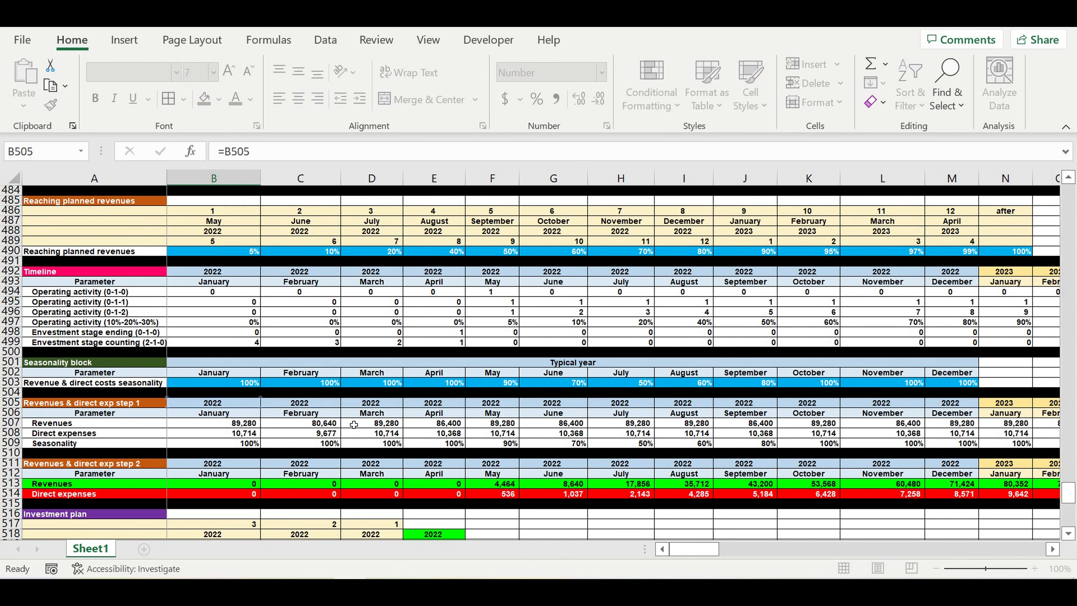
{"action": "scroll", "coordinate": [351, 406], "scroll_direction": "down", "scroll_amount": 8}
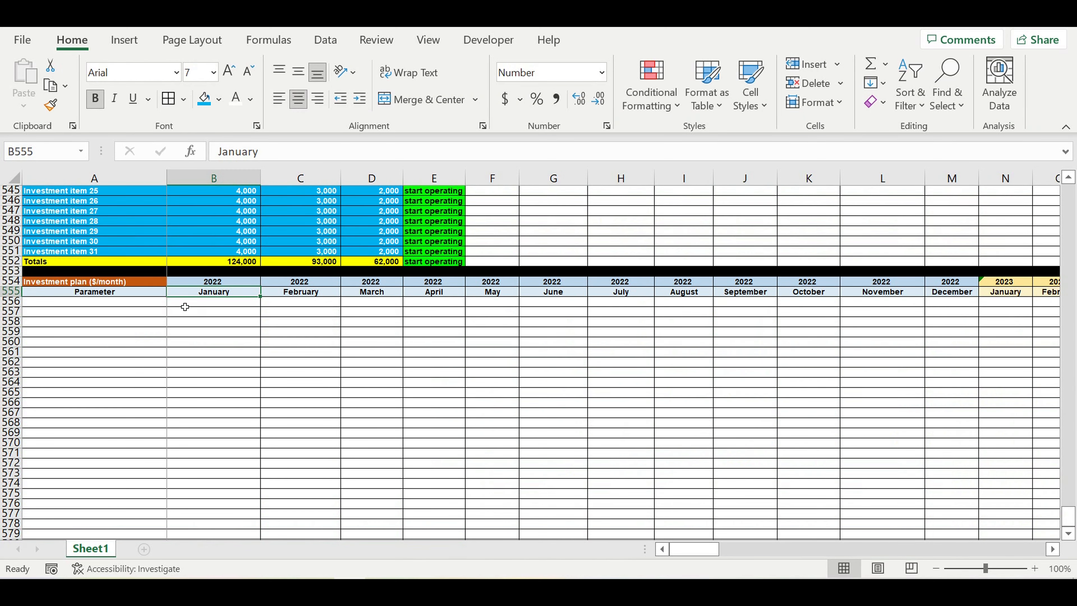
Fill the Investment plan ($/month) title cell A554 with dark blue
{"action": "left_click", "coordinate": [112, 281]}
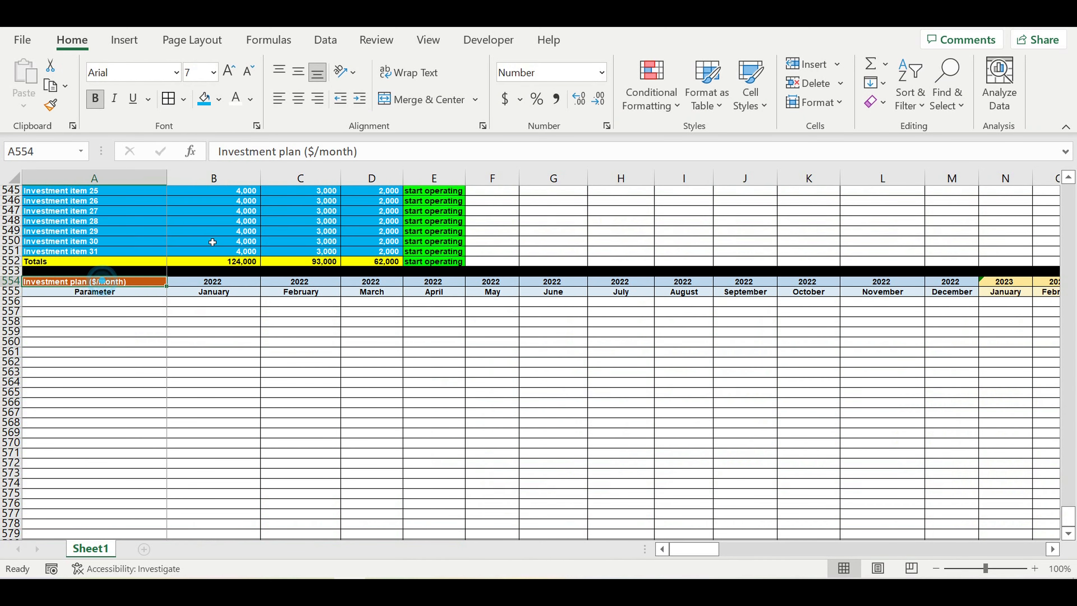
{"action": "left_click", "coordinate": [219, 99]}
{"action": "left_click", "coordinate": [261, 198]}
{"action": "left_click", "coordinate": [176, 322]}
Enter =A521 in A556 to link the first row label to Investment item 1
{"action": "left_click", "coordinate": [140, 302]}
{"action": "type", "text": "="}
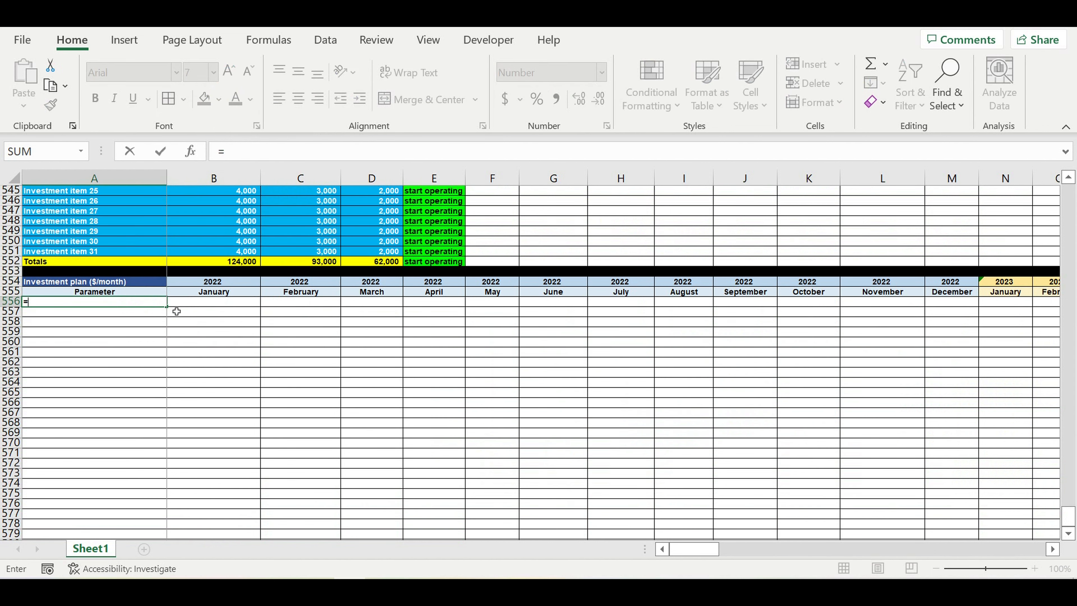
{"action": "scroll", "coordinate": [181, 292], "scroll_direction": "up", "scroll_amount": 9}
{"action": "left_click", "coordinate": [76, 225]}
{"action": "key", "text": "Return"}
Fill the A556 label formula down to A586 to list all items through Investment item 31
{"action": "scroll", "coordinate": [241, 377], "scroll_direction": "down", "scroll_amount": 6}
{"action": "scroll", "coordinate": [212, 302], "scroll_direction": "down", "scroll_amount": 5}
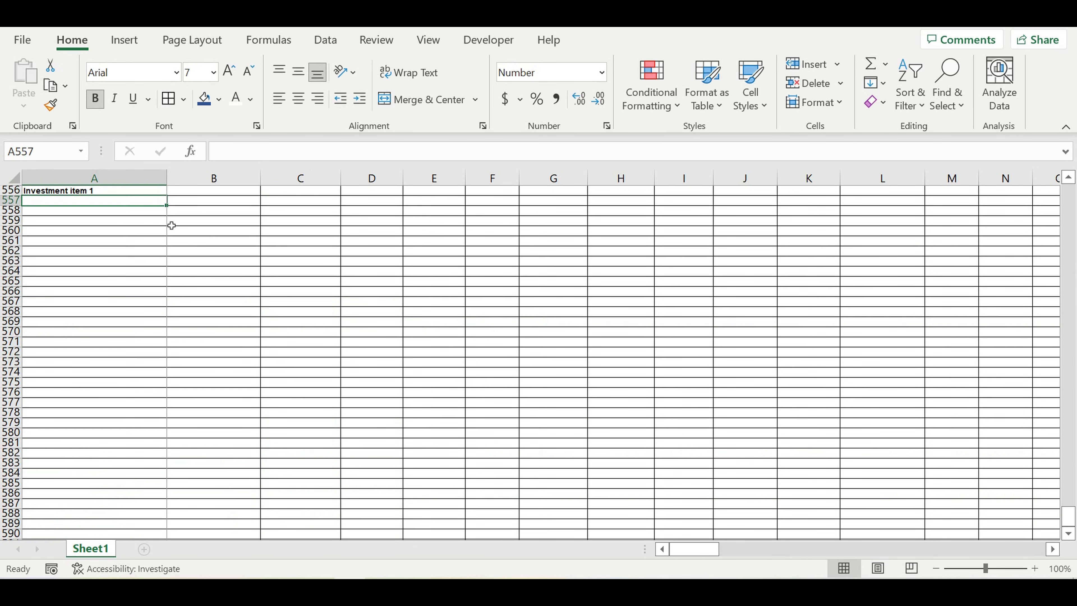
{"action": "left_click", "coordinate": [159, 190]}
{"action": "left_click_drag", "start_coordinate": [172, 201], "coordinate": [178, 494]}
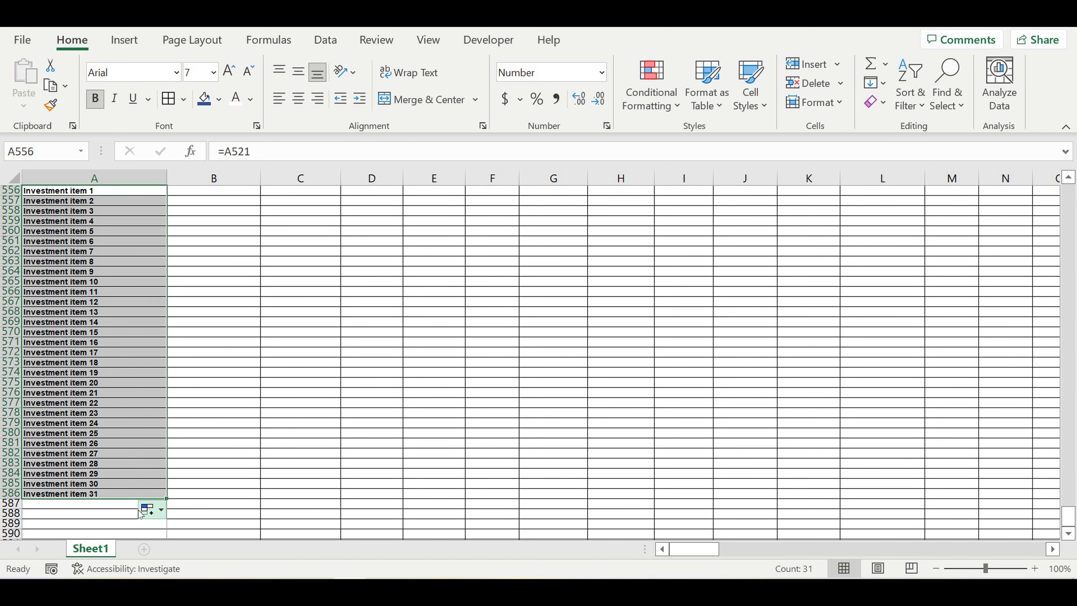
{"action": "left_click", "coordinate": [106, 508]}
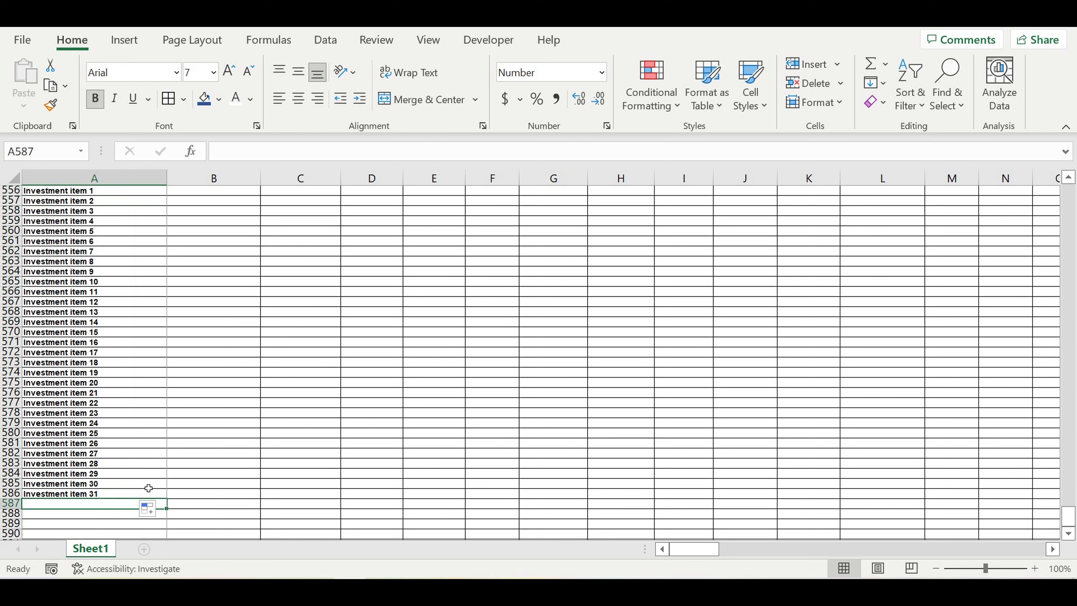
{"action": "type", "text": "totals"}
{"action": "key", "text": "BackSpace"}
{"action": "key", "text": "BackSpace"}
{"action": "key", "text": "BackSpace"}
{"action": "key", "text": "BackSpace"}
Enter =A554 in A587 to label the totals row with the block title
{"action": "type", "text": "="}
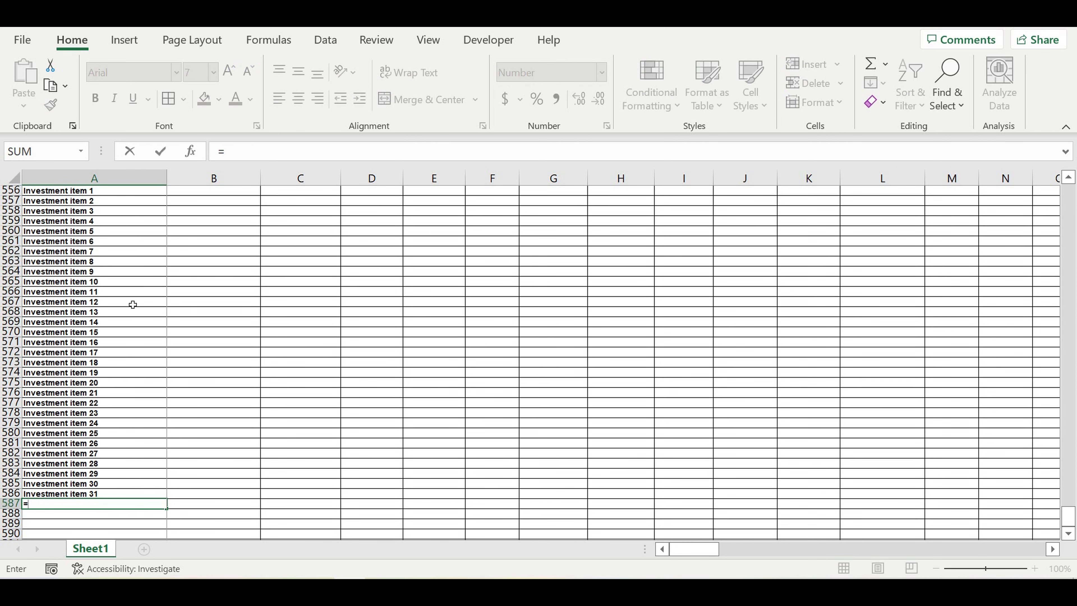
{"action": "scroll", "coordinate": [133, 288], "scroll_direction": "up", "scroll_amount": 8}
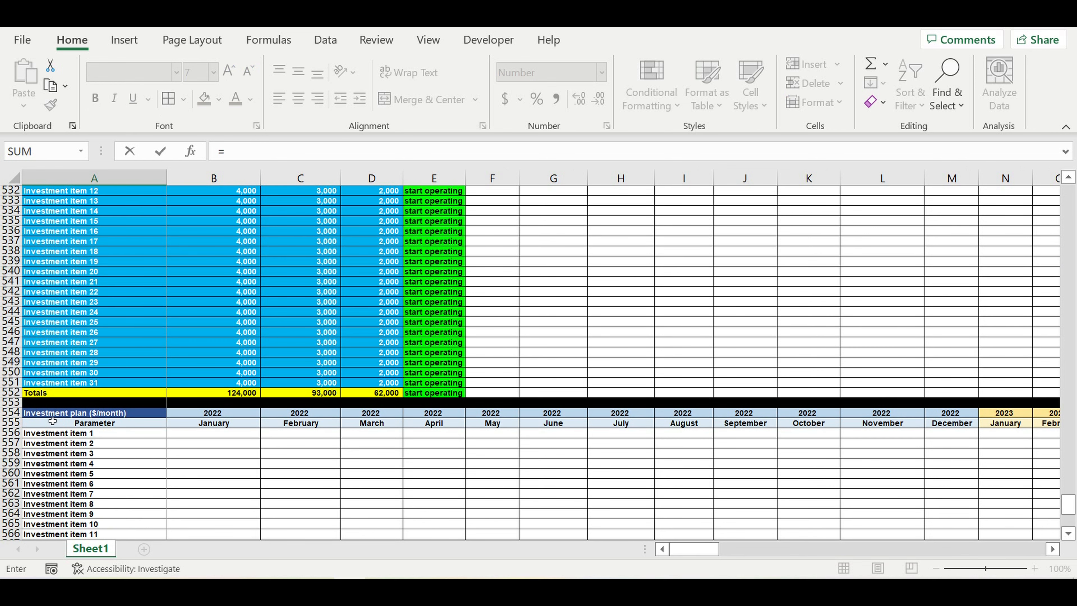
{"action": "left_click", "coordinate": [52, 415]}
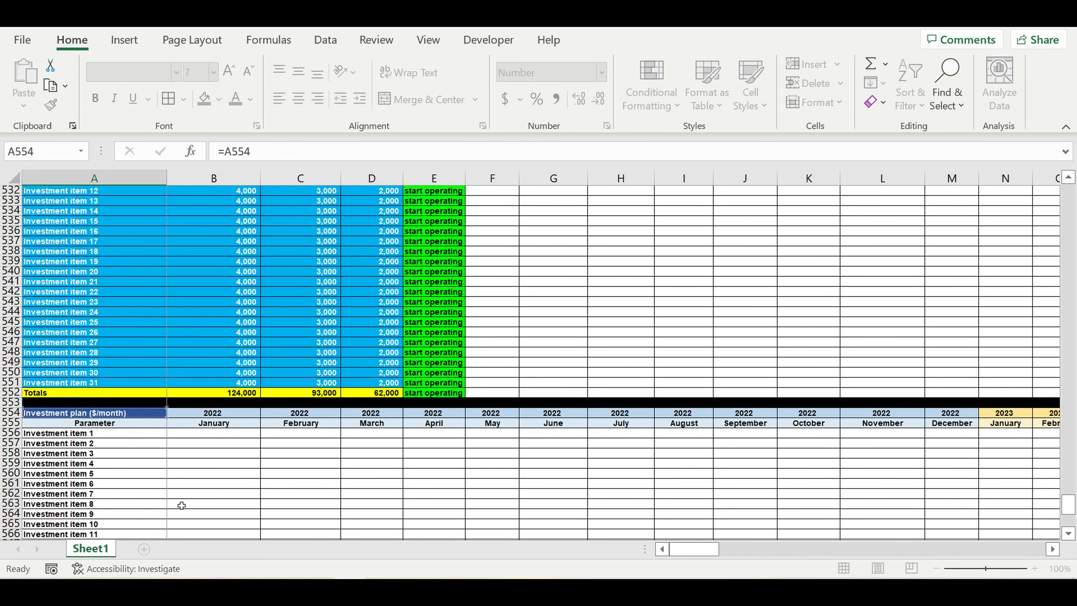
{"action": "key", "text": "Return"}
Fill the whole of row 588 with black as a separator below the block
{"action": "scroll", "coordinate": [113, 475], "scroll_direction": "down", "scroll_amount": 2}
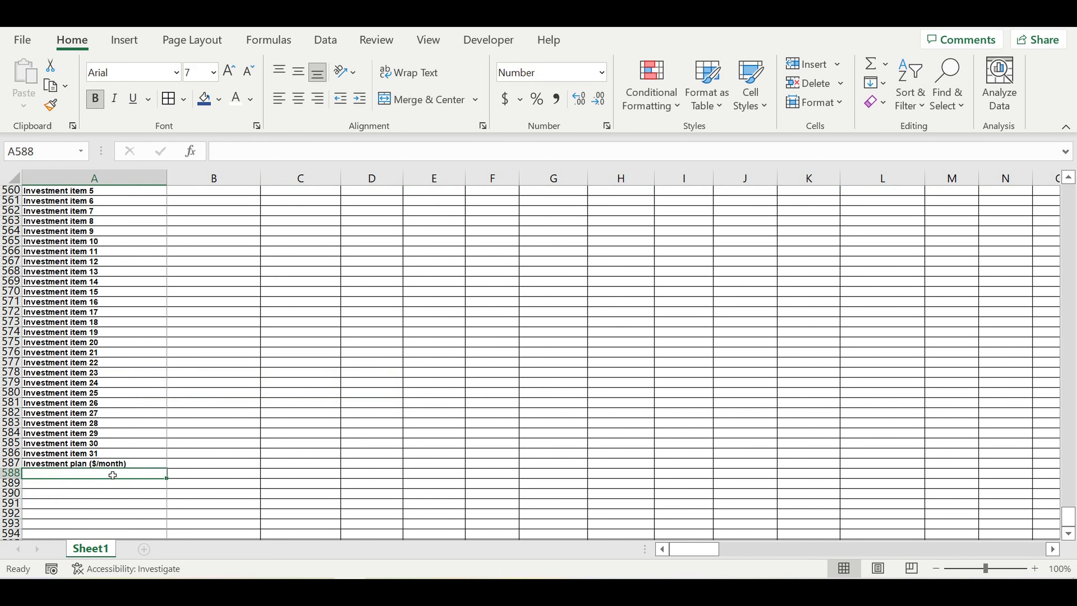
{"action": "left_click", "coordinate": [16, 473]}
{"action": "left_click", "coordinate": [220, 100]}
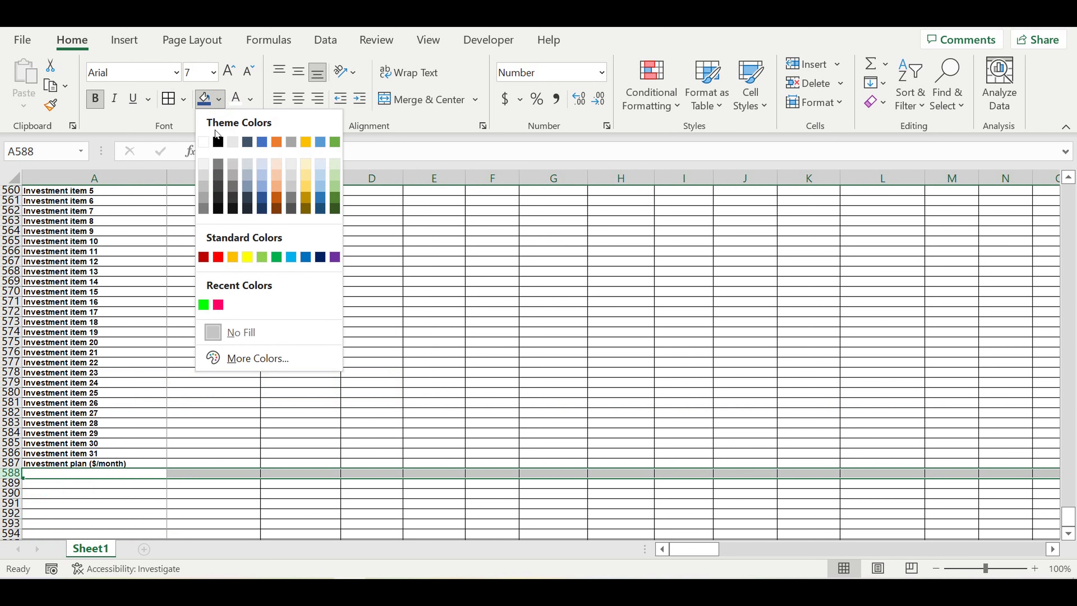
{"action": "left_click", "coordinate": [219, 143]}
Format the Investment plan ($/month) totals row 587 with white text and a red fill
{"action": "left_click", "coordinate": [12, 462]}
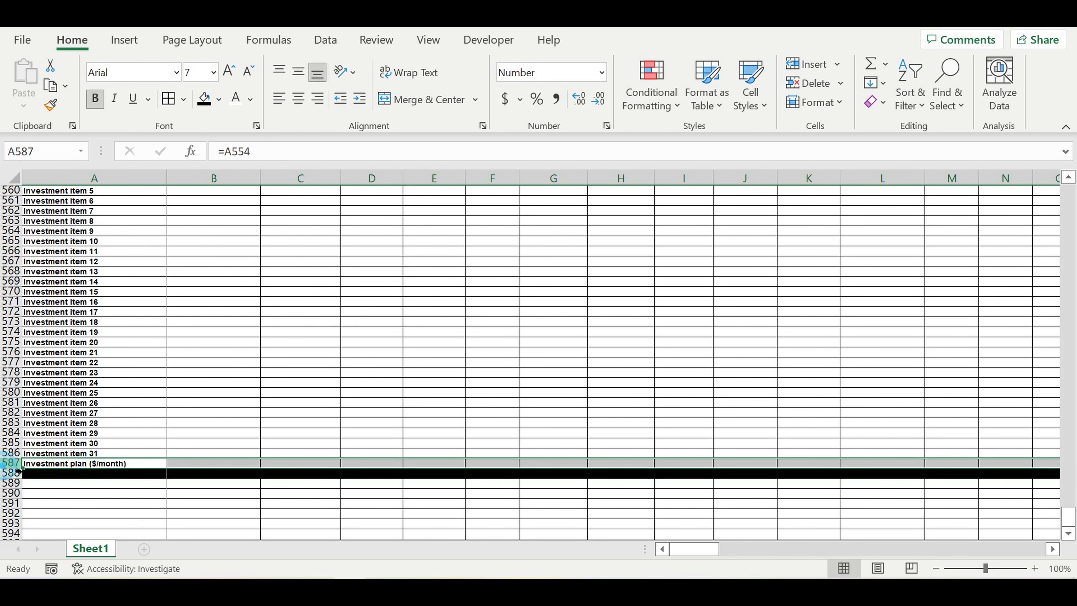
{"action": "left_click", "coordinate": [234, 98]}
{"action": "left_click", "coordinate": [220, 103]}
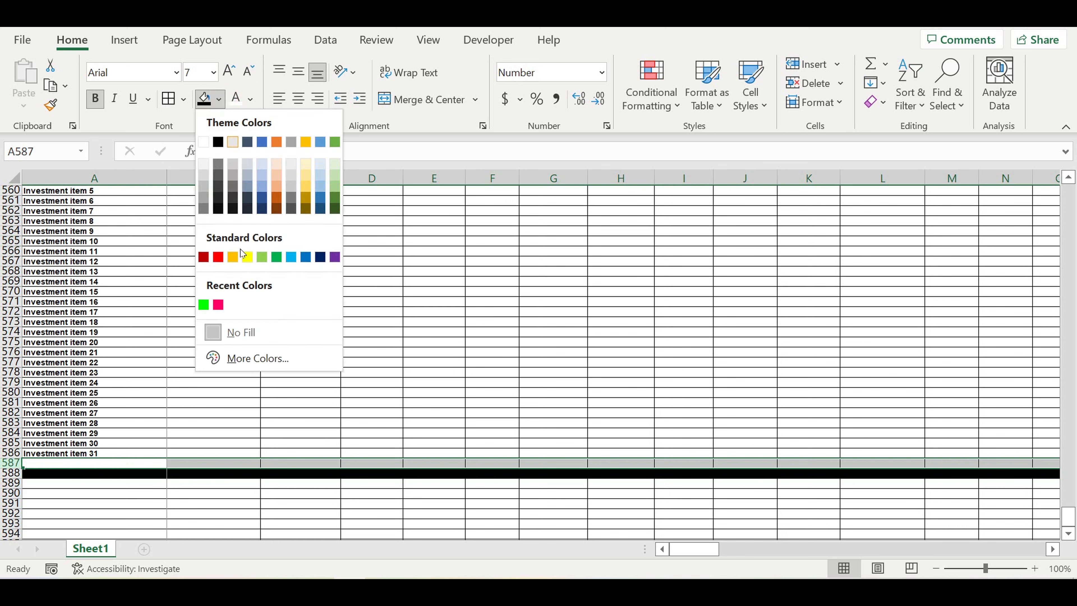
{"action": "left_click", "coordinate": [218, 257]}
{"action": "left_click", "coordinate": [307, 378]}
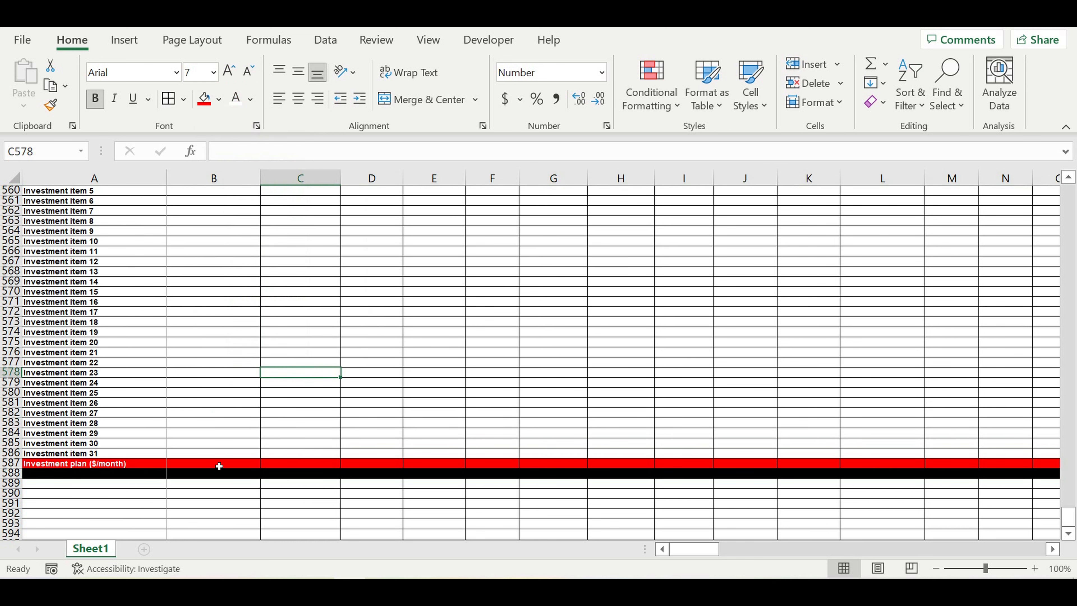
Enter =SUM(B556:B586) in B587 to total the January 2022 column of the Investment plan ($/month) block
{"action": "left_click", "coordinate": [215, 463]}
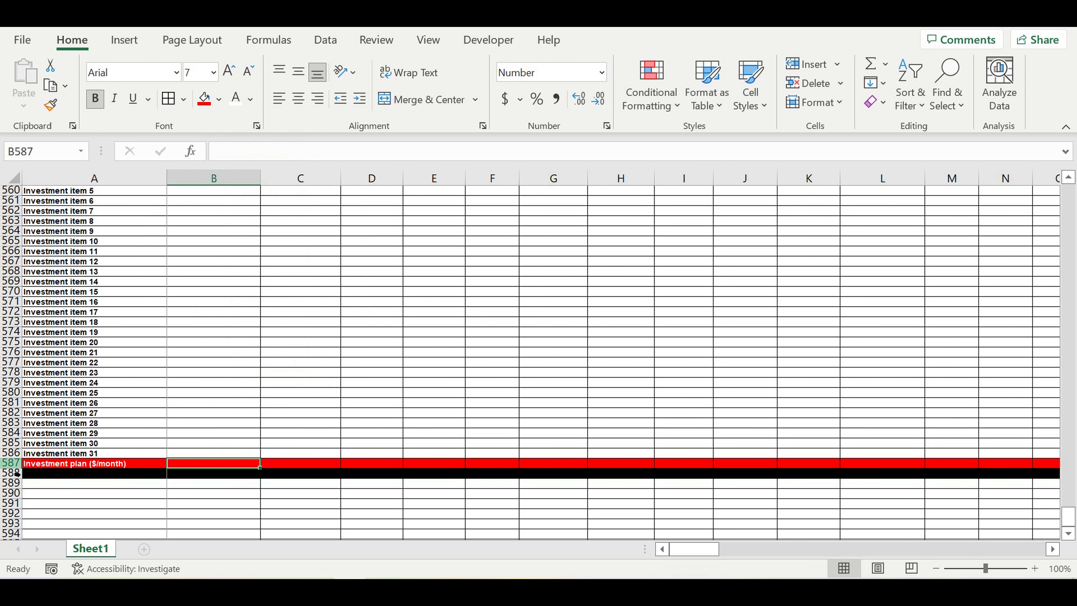
{"action": "left_click", "coordinate": [205, 485]}
{"action": "left_click", "coordinate": [206, 465]}
{"action": "left_click", "coordinate": [871, 63]}
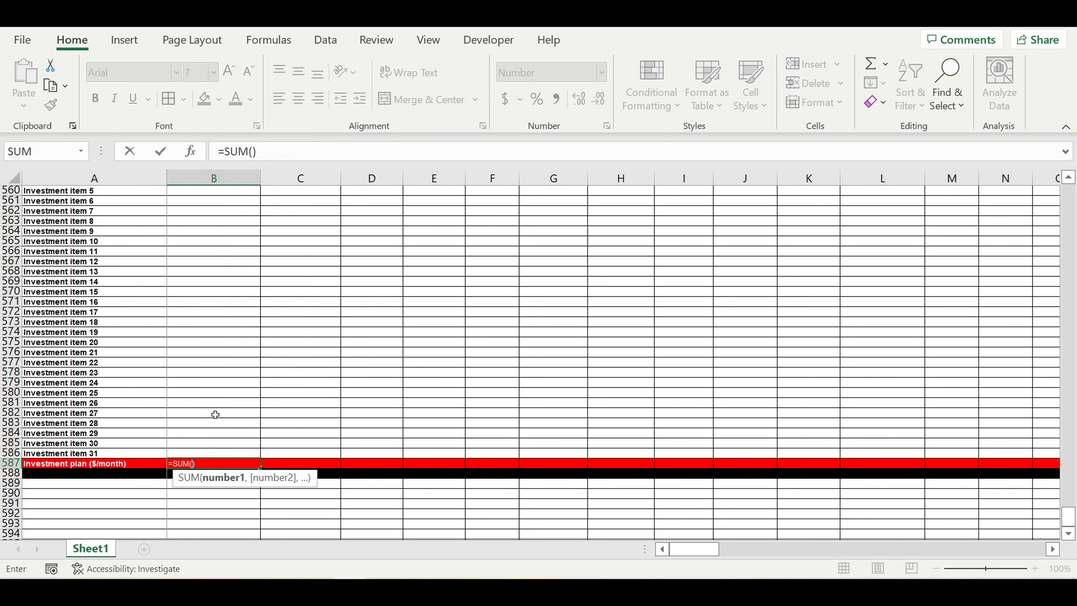
{"action": "left_click_drag", "start_coordinate": [222, 454], "coordinate": [220, 246]}
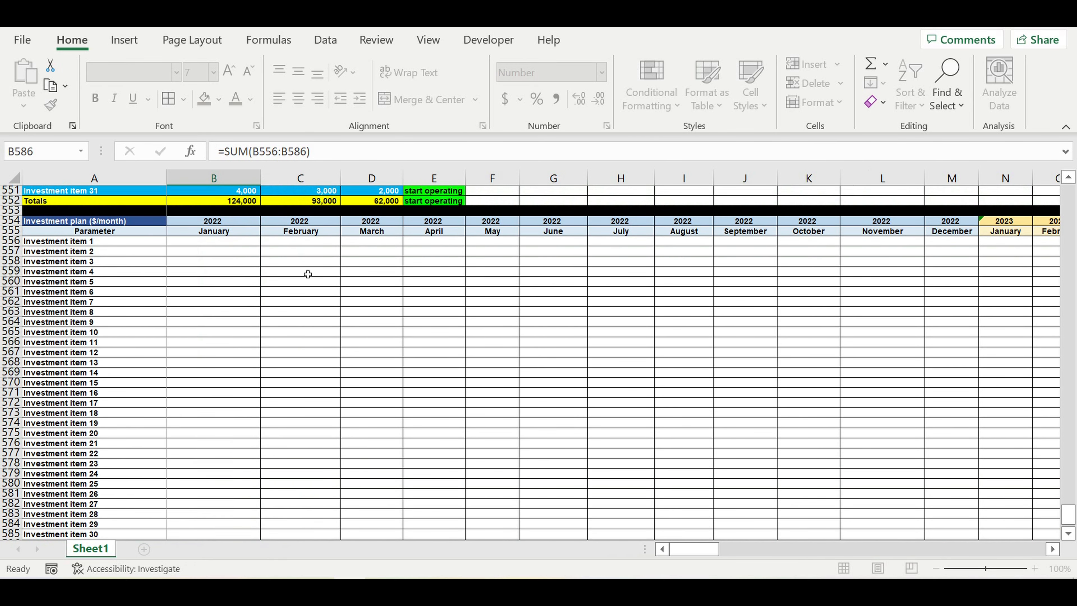
{"action": "key", "text": "Return"}
Begin an IF formula in B556 that tests whether the investment stage counting row equals 1, using B$499=1
{"action": "left_click", "coordinate": [225, 211]}
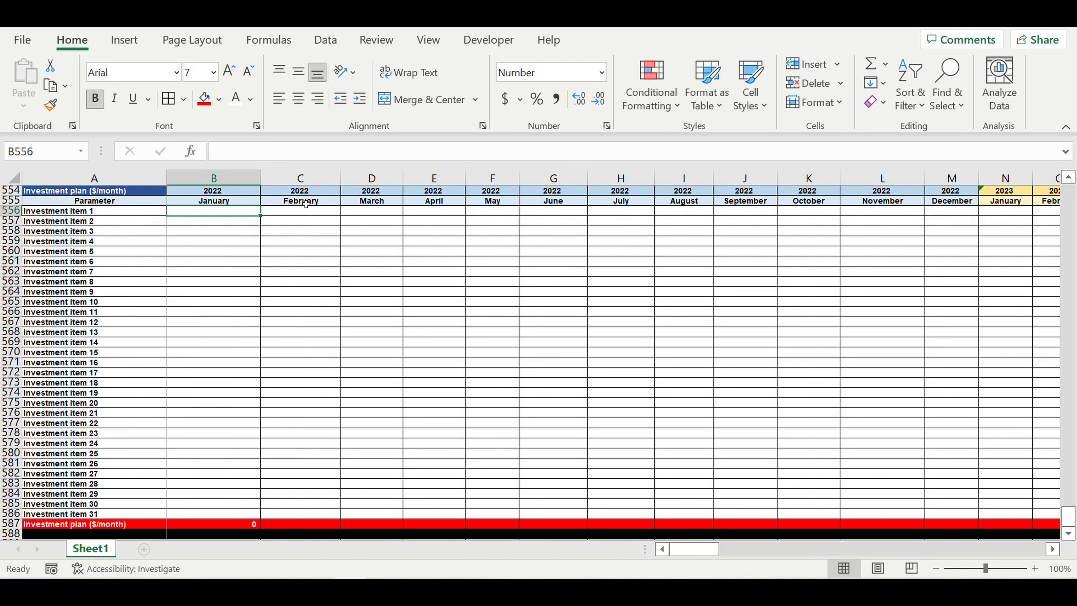
{"action": "type", "text": "=if("}
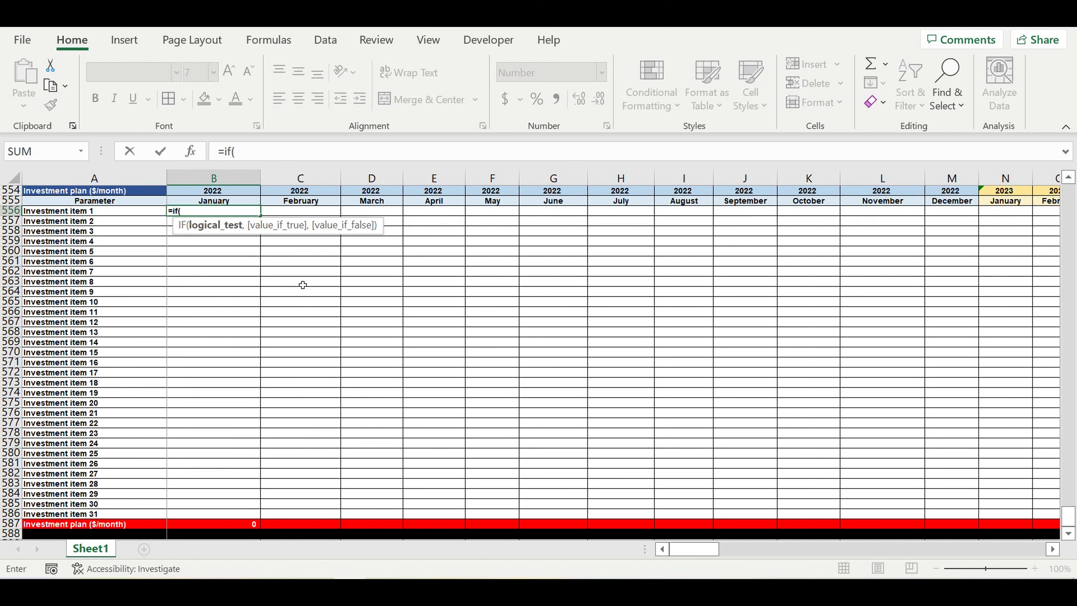
{"action": "scroll", "coordinate": [306, 282], "scroll_direction": "up", "scroll_amount": 4}
{"action": "scroll", "coordinate": [306, 283], "scroll_direction": "up", "scroll_amount": 8}
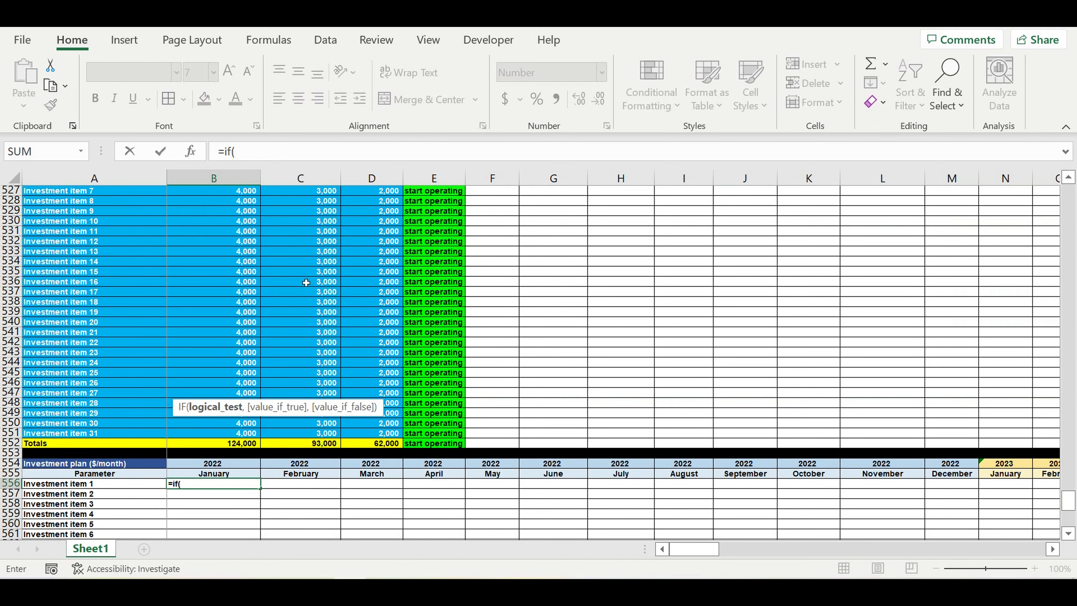
{"action": "scroll", "coordinate": [306, 282], "scroll_direction": "up", "scroll_amount": 8}
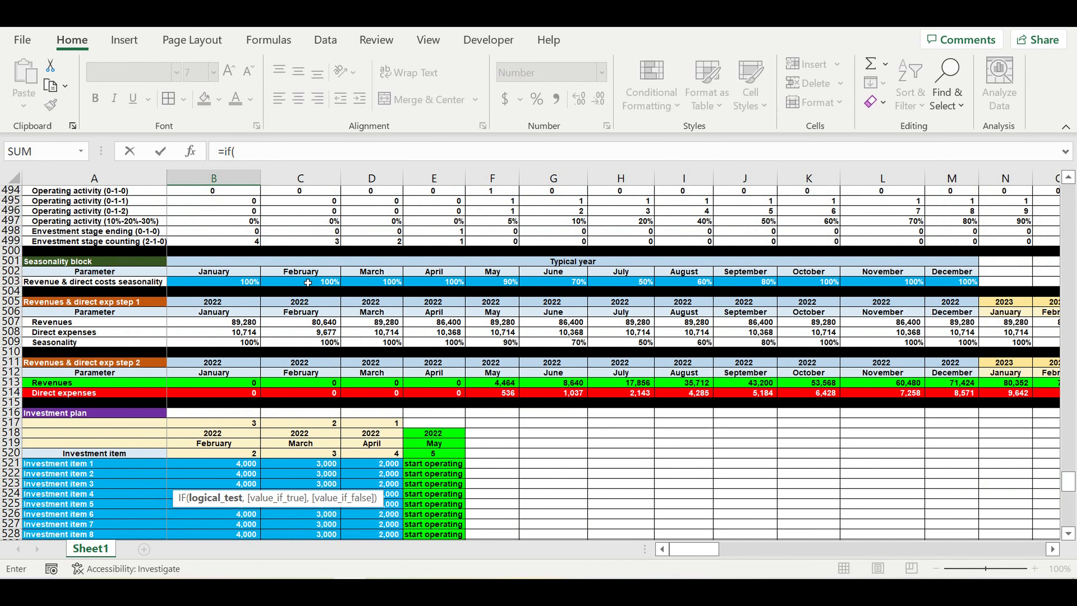
{"action": "left_click", "coordinate": [242, 246]}
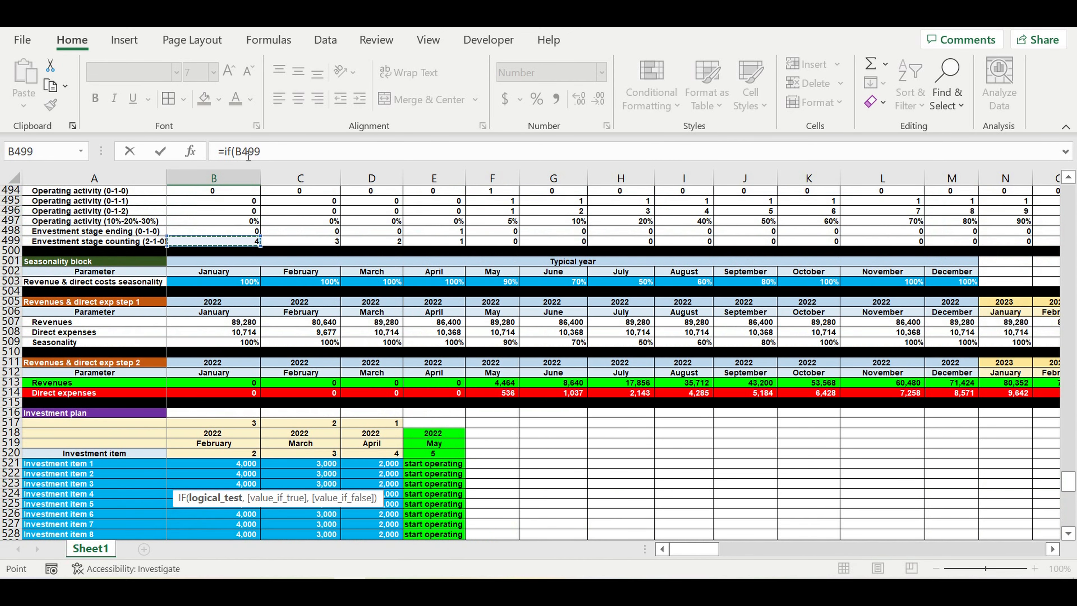
{"action": "left_click", "coordinate": [257, 153]}
{"action": "type", "text": "$"}
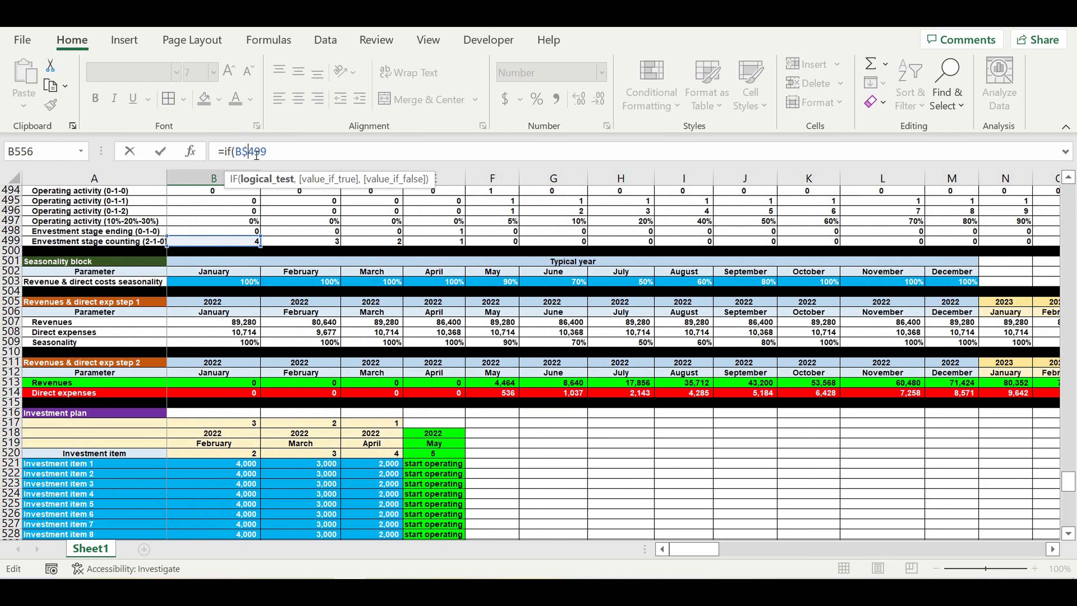
{"action": "left_click", "coordinate": [300, 157]}
{"action": "type", "text": "=1,"}
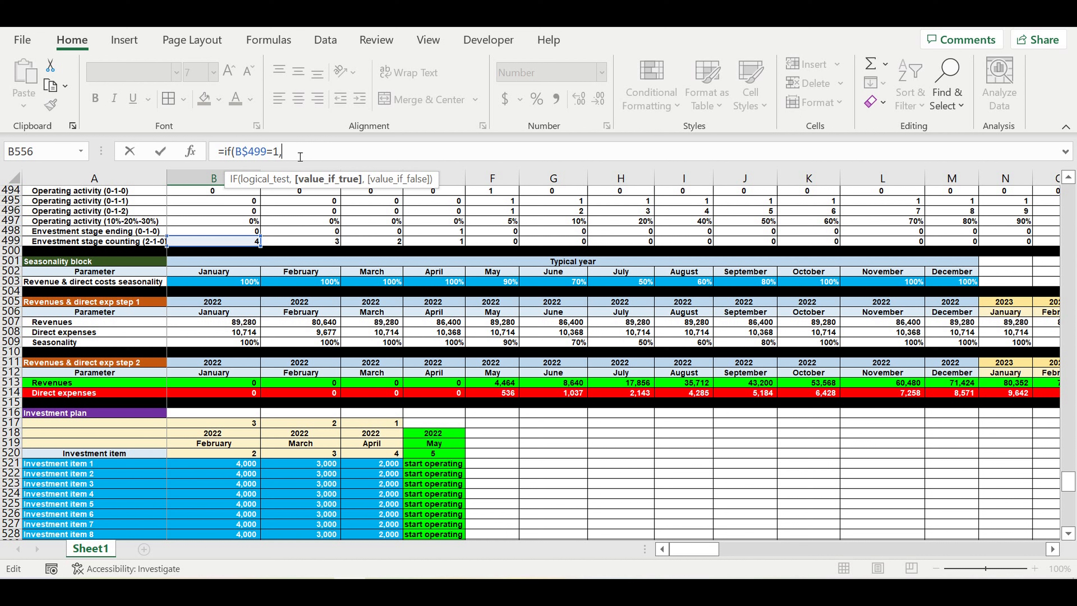
Make the IF formula return $D521 when the stage count is 1, with the column locked
{"action": "left_click", "coordinate": [382, 463]}
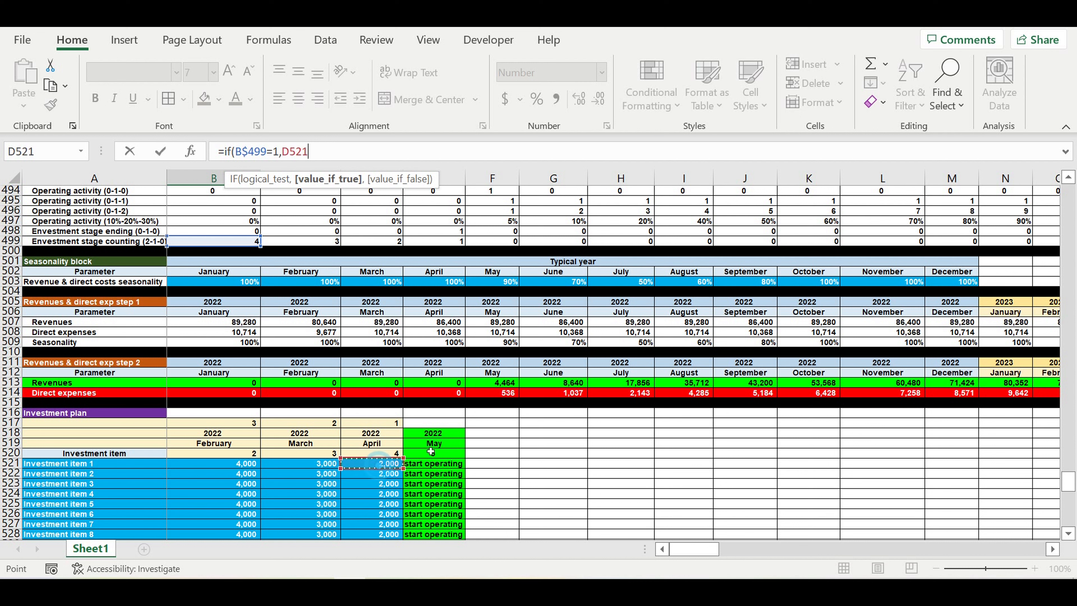
{"action": "left_click", "coordinate": [281, 152]}
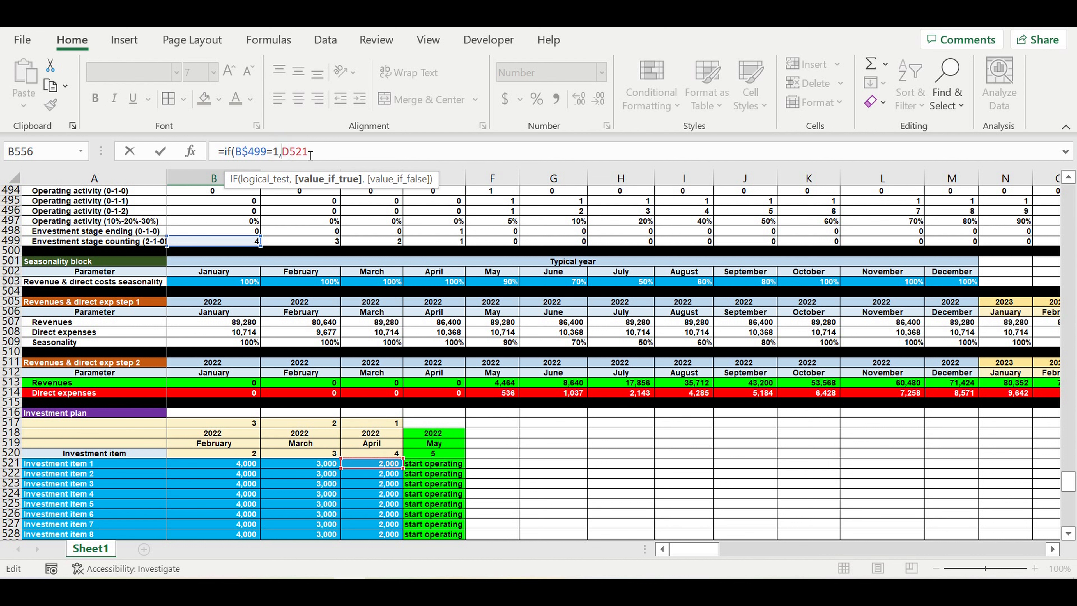
{"action": "type", "text": "$"}
{"action": "left_click", "coordinate": [386, 156]}
{"action": "type", "text": ","}
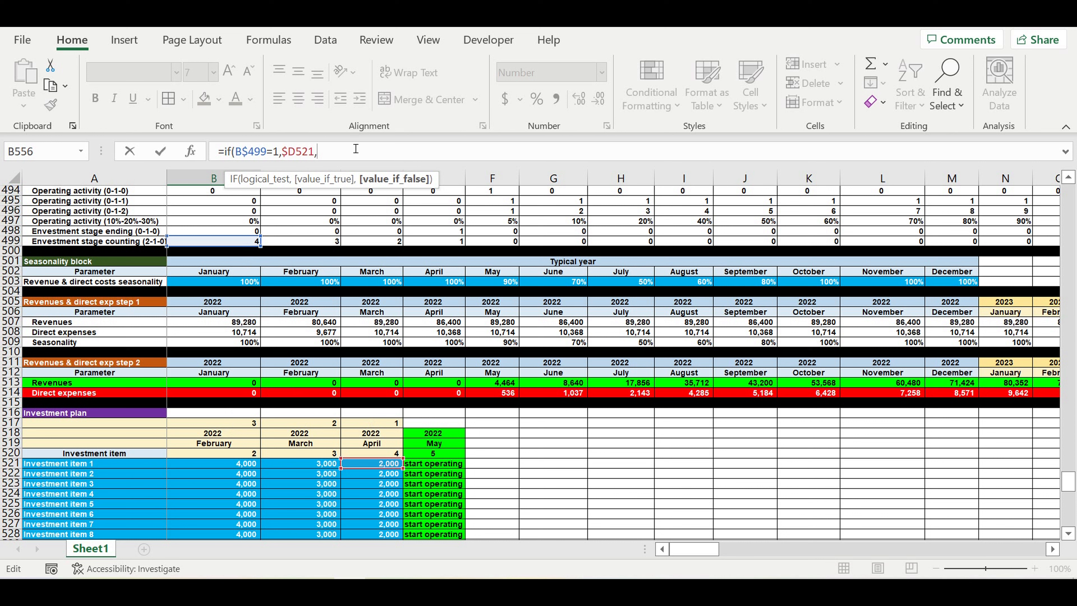
Nest a copy of the IF condition as the false result, changed to B$499=2 returning $C521
{"action": "left_click_drag", "start_coordinate": [334, 157], "coordinate": [224, 154]}
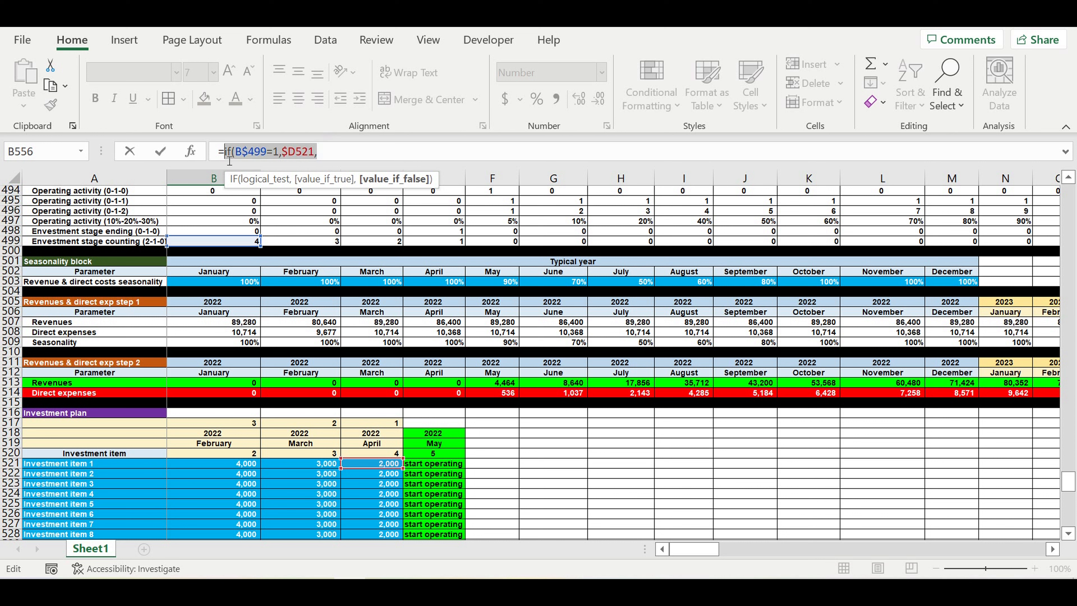
{"action": "key", "text": "ctrl+c"}
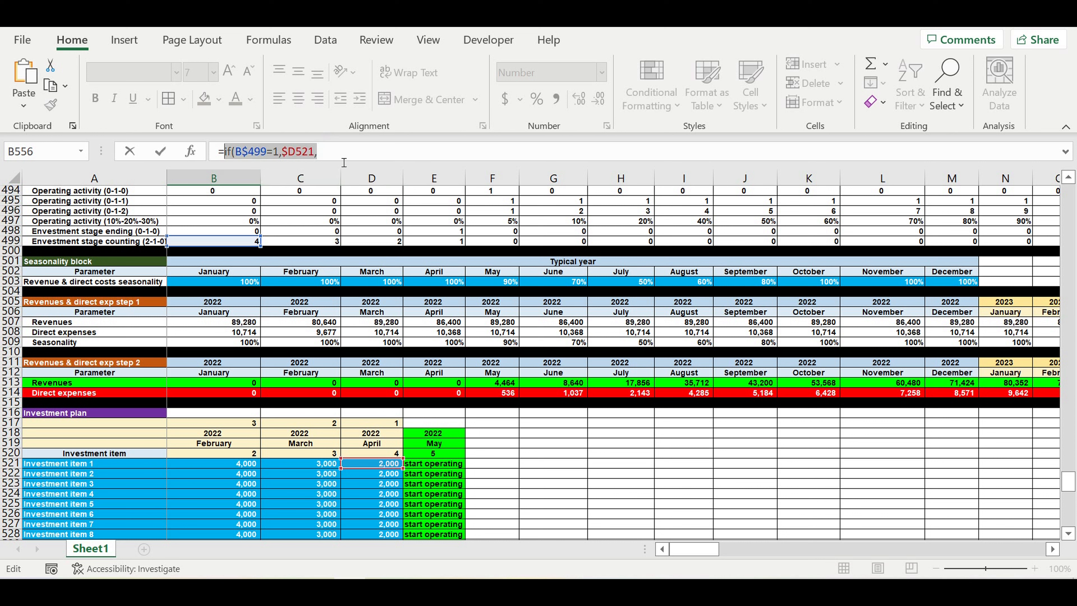
{"action": "left_click", "coordinate": [344, 160]}
{"action": "key", "text": "ctrl+v"}
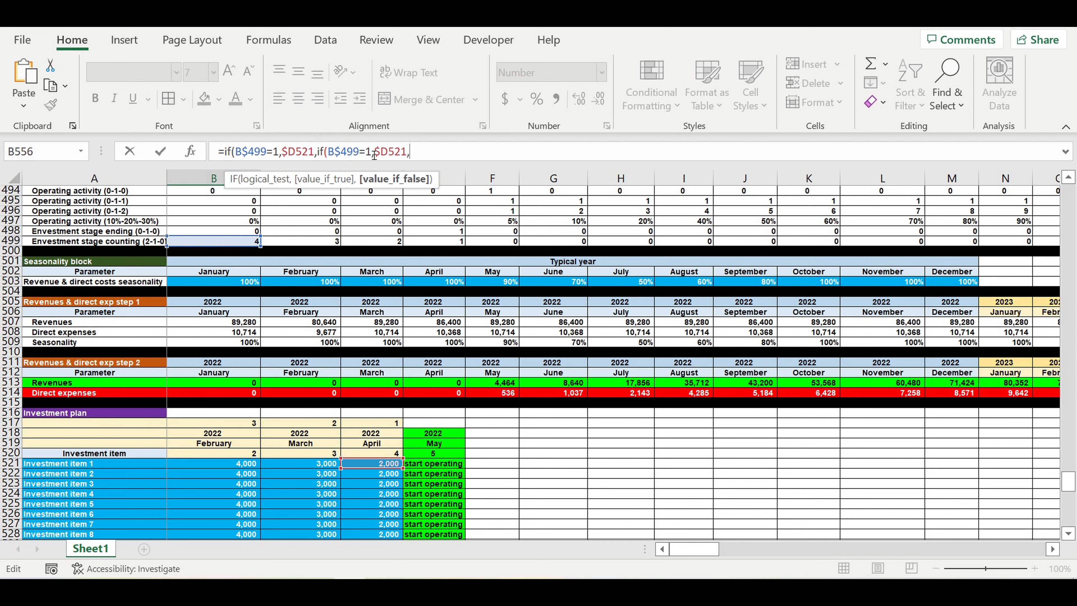
{"action": "left_click", "coordinate": [370, 151]}
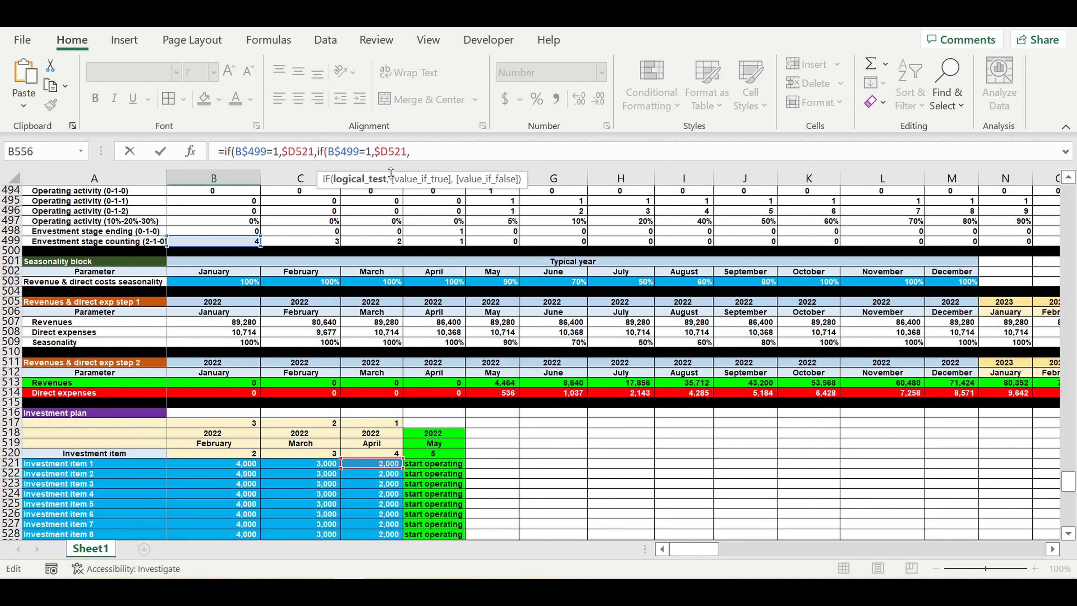
{"action": "key", "text": "BackSpace"}
{"action": "type", "text": "2"}
{"action": "left_click_drag", "start_coordinate": [387, 151], "coordinate": [380, 152]}
{"action": "type", "text": "c"}
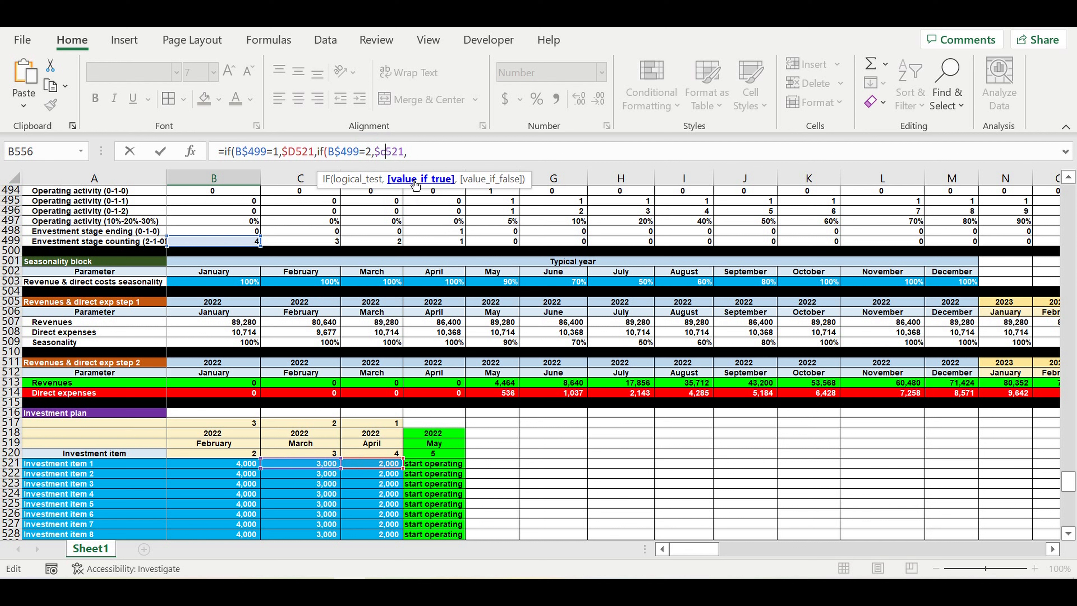
Nest a third condition, B$499=3 returning $B521 and otherwise 0, and complete the B556 formula
{"action": "left_click_drag", "start_coordinate": [412, 151], "coordinate": [316, 153]}
{"action": "key", "text": "ctrl+c"}
{"action": "left_click", "coordinate": [440, 154]}
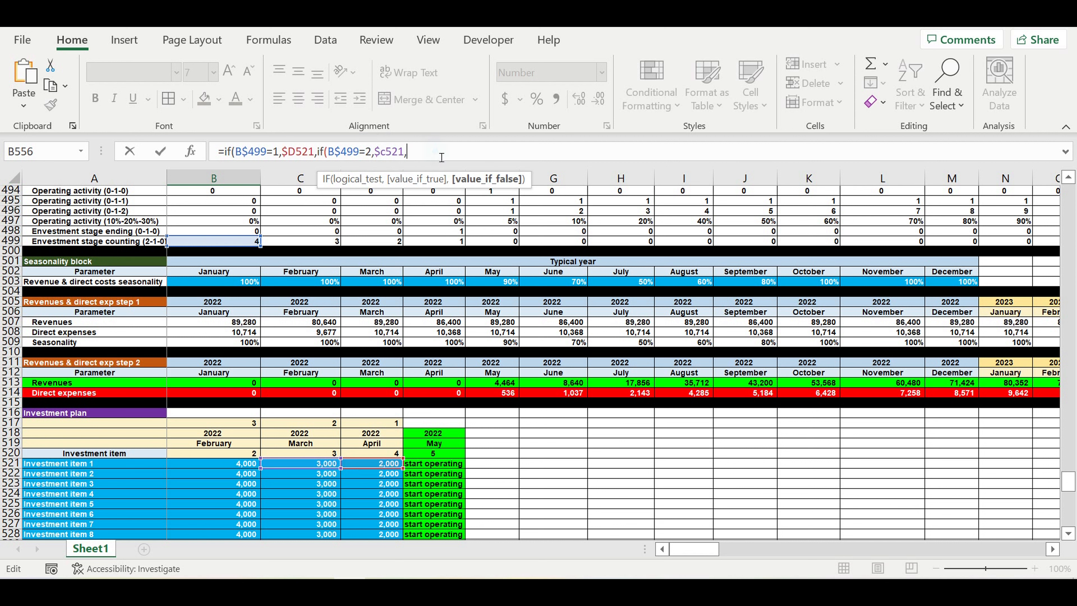
{"action": "key", "text": "ctrl+v"}
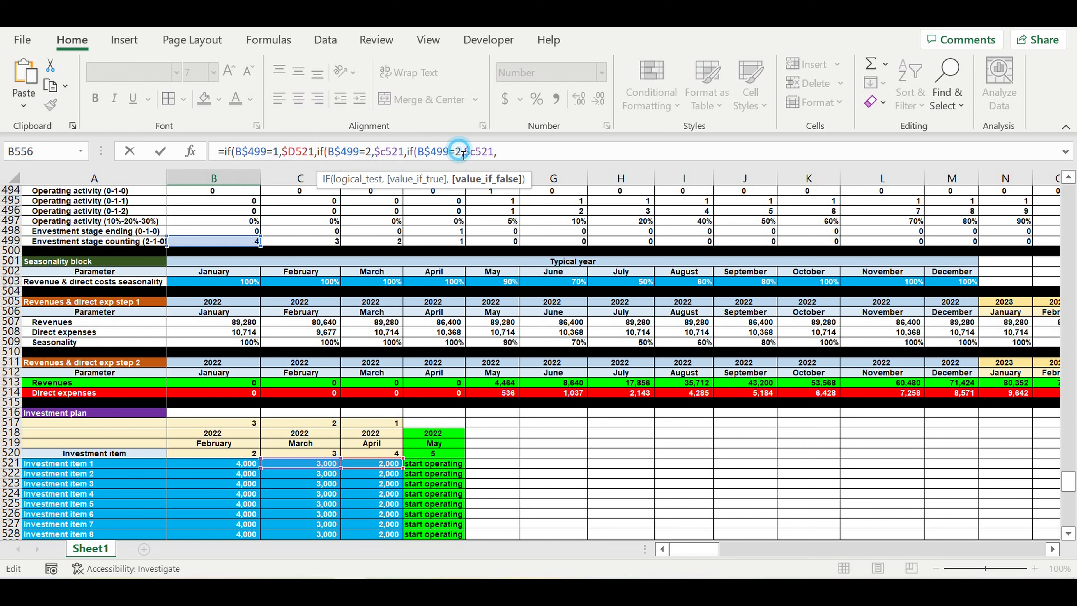
{"action": "double_click", "coordinate": [458, 152]}
{"action": "type", "text": "3"}
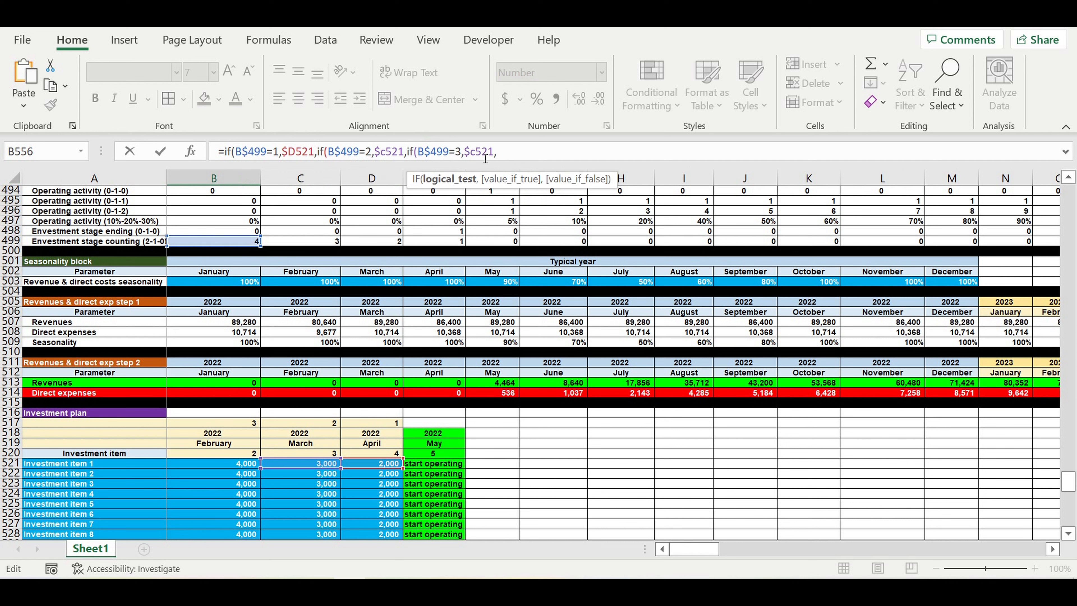
{"action": "left_click", "coordinate": [472, 152]}
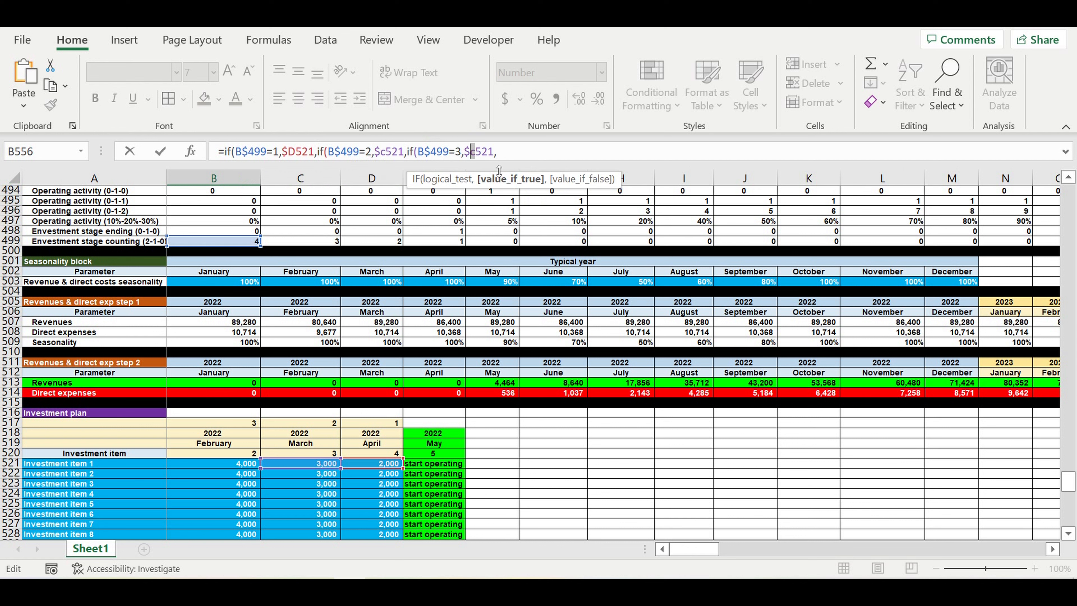
{"action": "type", "text": "b"}
{"action": "left_click", "coordinate": [518, 152]}
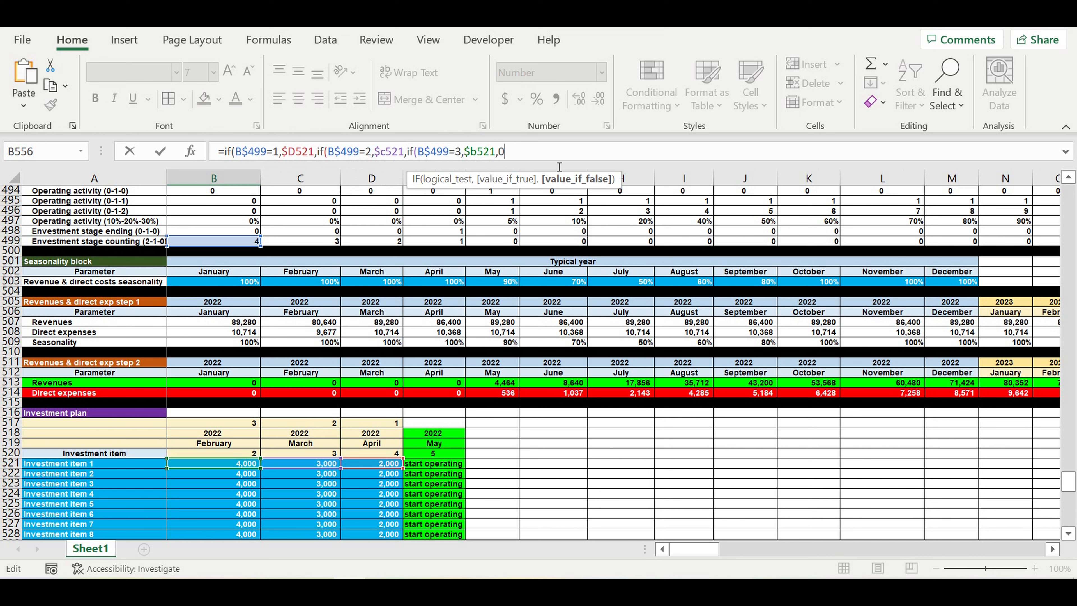
{"action": "type", "text": "))"}
{"action": "key", "text": "ctrl+Return"}
Fill the B556 formula down through B586 for all 31 investment items
{"action": "scroll", "coordinate": [335, 323], "scroll_direction": "down", "scroll_amount": 5}
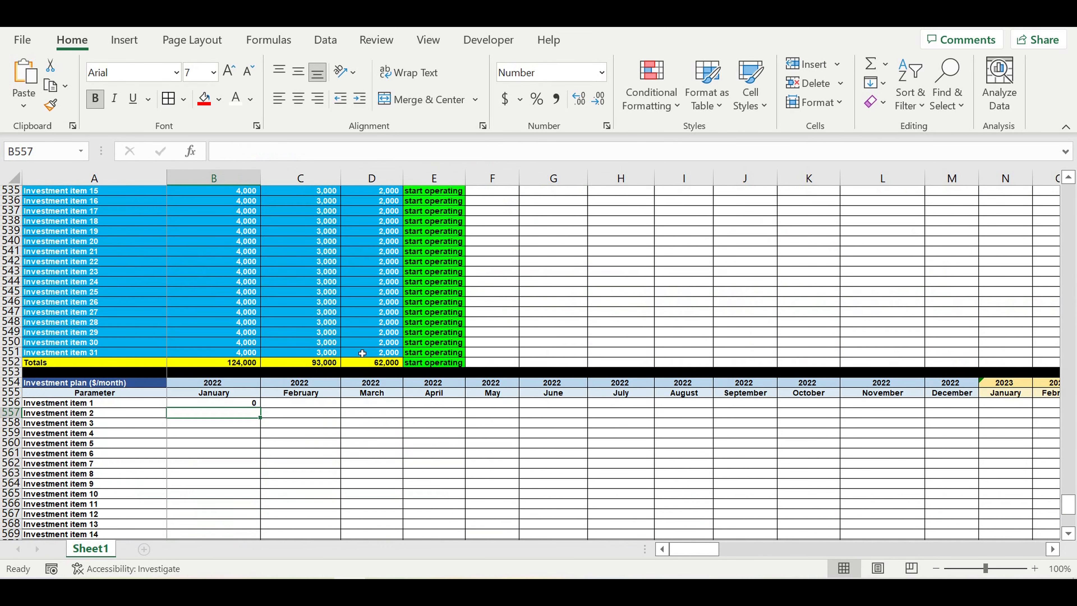
{"action": "scroll", "coordinate": [207, 241], "scroll_direction": "down", "scroll_amount": 2}
{"action": "scroll", "coordinate": [261, 244], "scroll_direction": "up", "scroll_amount": 2}
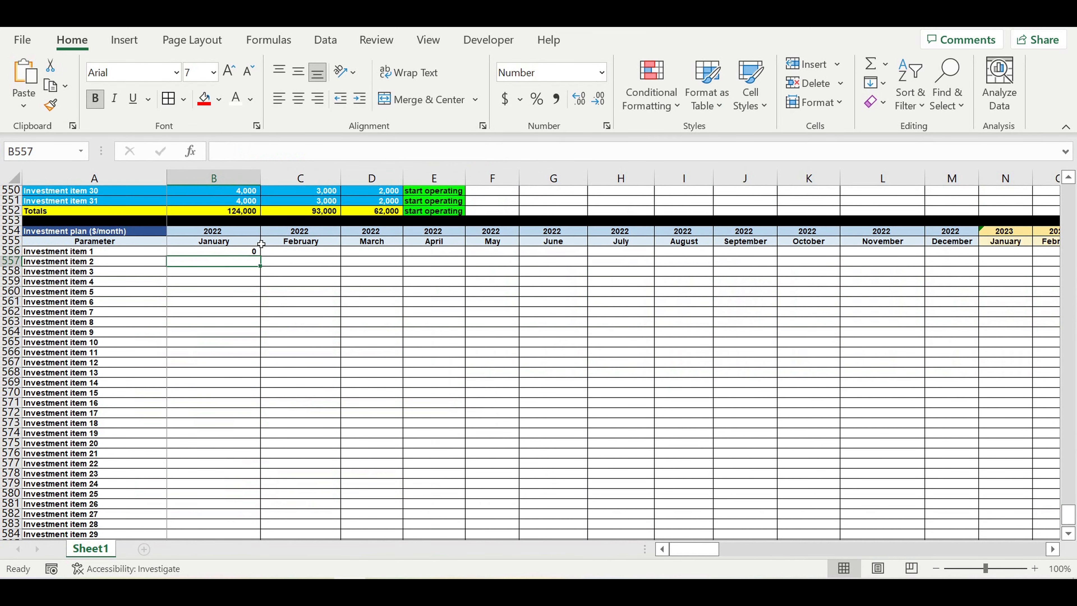
{"action": "left_click", "coordinate": [236, 251]}
{"action": "left_click_drag", "start_coordinate": [259, 255], "coordinate": [261, 508]}
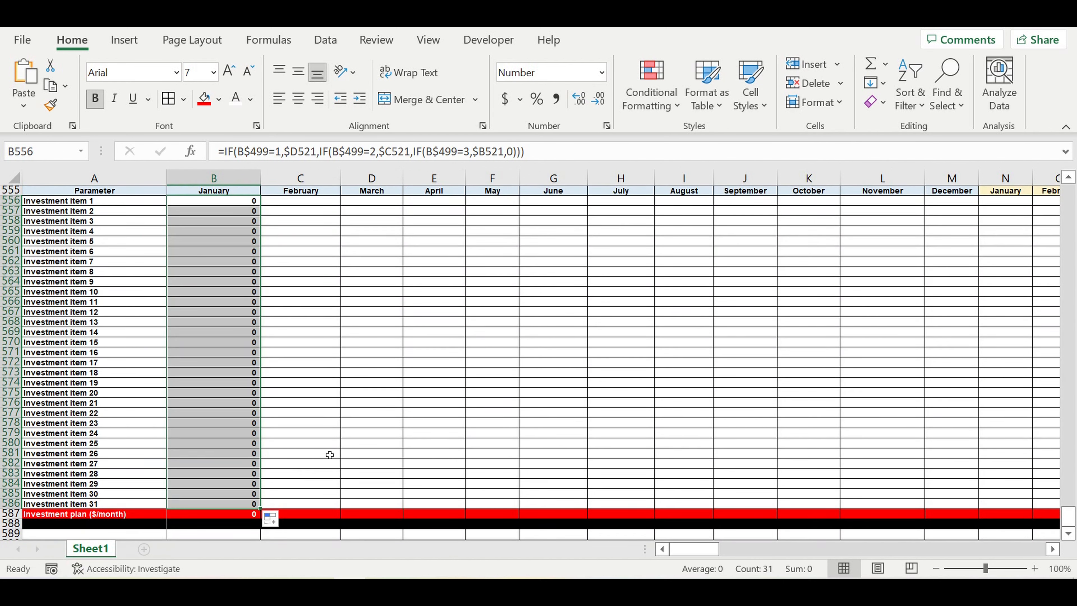
{"action": "left_click", "coordinate": [336, 443]}
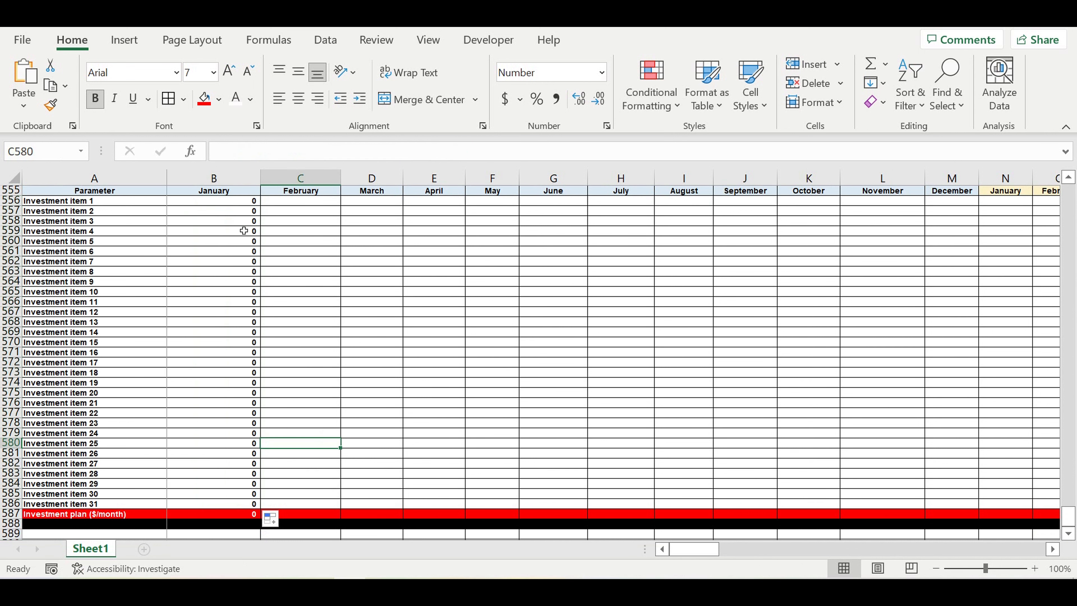
Fill the column B item formulas and the row 587 total across all months of the timeline
{"action": "left_click", "coordinate": [231, 199]}
{"action": "mouse_move", "coordinate": [235, 240]}
{"action": "left_mouse_down"}
{"action": "mouse_move", "coordinate": [251, 494]}
{"action": "mouse_move", "coordinate": [242, 514]}
{"action": "mouse_move", "coordinate": [1056, 515]}
{"action": "mouse_move", "coordinate": [891, 515]}
{"action": "mouse_move", "coordinate": [1004, 516]}
{"action": "mouse_move", "coordinate": [974, 515]}
{"action": "mouse_move", "coordinate": [923, 356]}
{"action": "mouse_move", "coordinate": [552, 267]}
{"action": "left_mouse_up"}
{"action": "left_click", "coordinate": [576, 283]}
{"action": "left_click_drag", "start_coordinate": [1011, 550], "coordinate": [481, 547]}
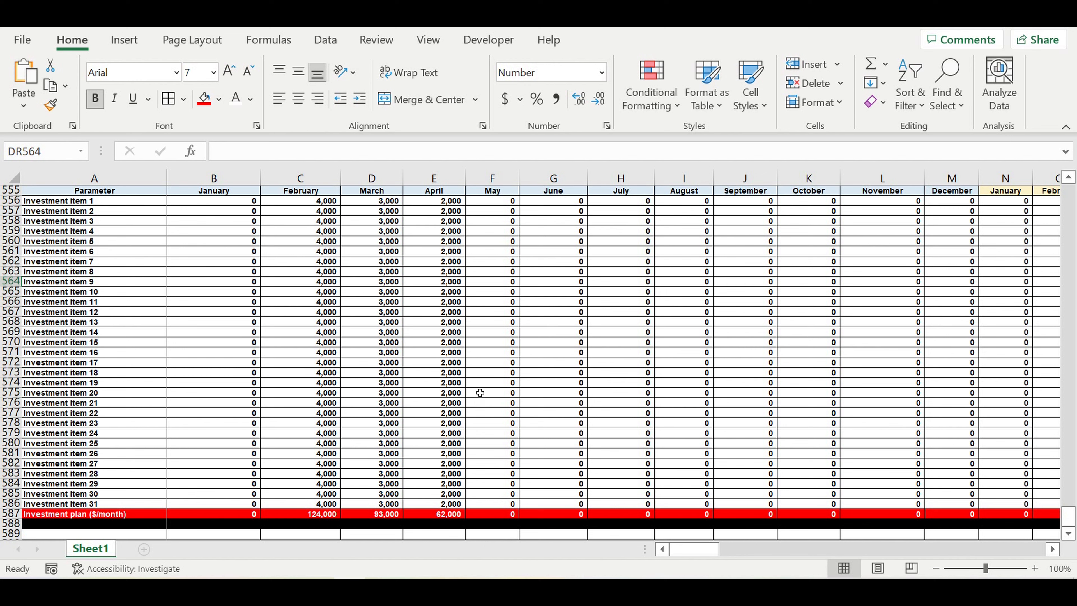
Increase the indent of the investment item labels in A556:A586
{"action": "scroll", "coordinate": [480, 393], "scroll_direction": "up", "scroll_amount": 3}
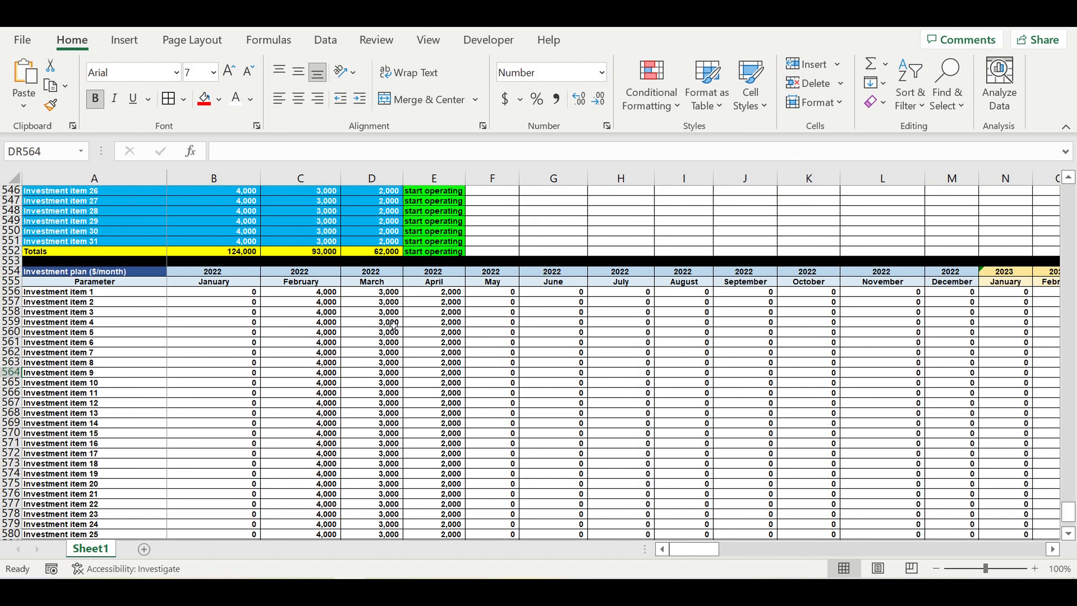
{"action": "scroll", "coordinate": [193, 291], "scroll_direction": "down", "scroll_amount": 3}
{"action": "scroll", "coordinate": [114, 250], "scroll_direction": "up", "scroll_amount": 1}
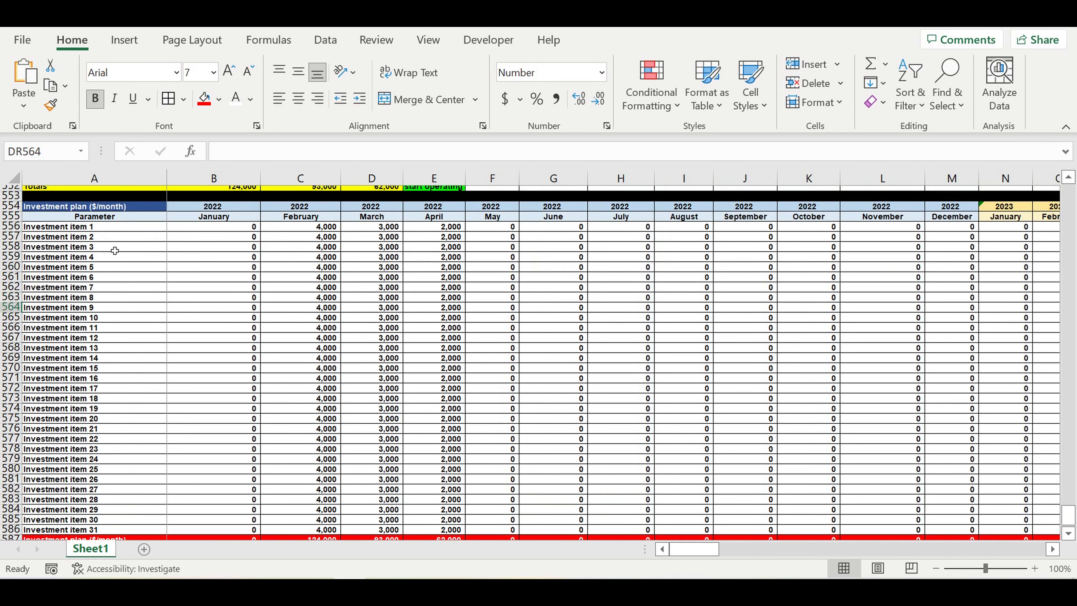
{"action": "left_click_drag", "start_coordinate": [89, 233], "coordinate": [104, 514]}
{"action": "left_click", "coordinate": [359, 98]}
{"action": "left_click", "coordinate": [233, 352]}
Set Investment item 1's February amount in B521 to 50000 and check the Investment plan ($/month) block
{"action": "scroll", "coordinate": [242, 326], "scroll_direction": "up", "scroll_amount": 3}
{"action": "scroll", "coordinate": [245, 323], "scroll_direction": "up", "scroll_amount": 14}
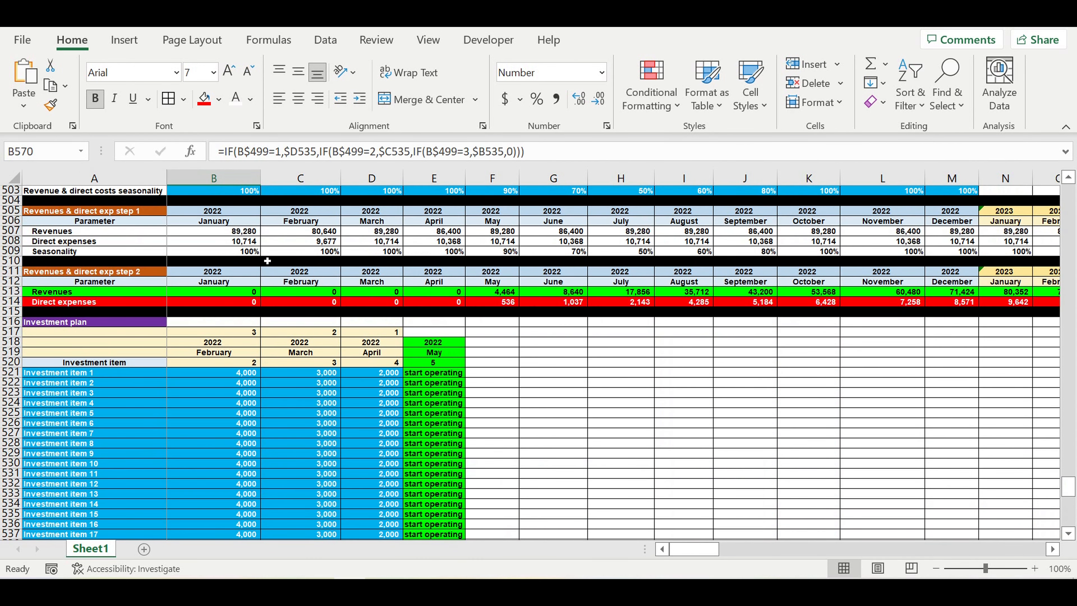
{"action": "scroll", "coordinate": [267, 258], "scroll_direction": "up", "scroll_amount": 4}
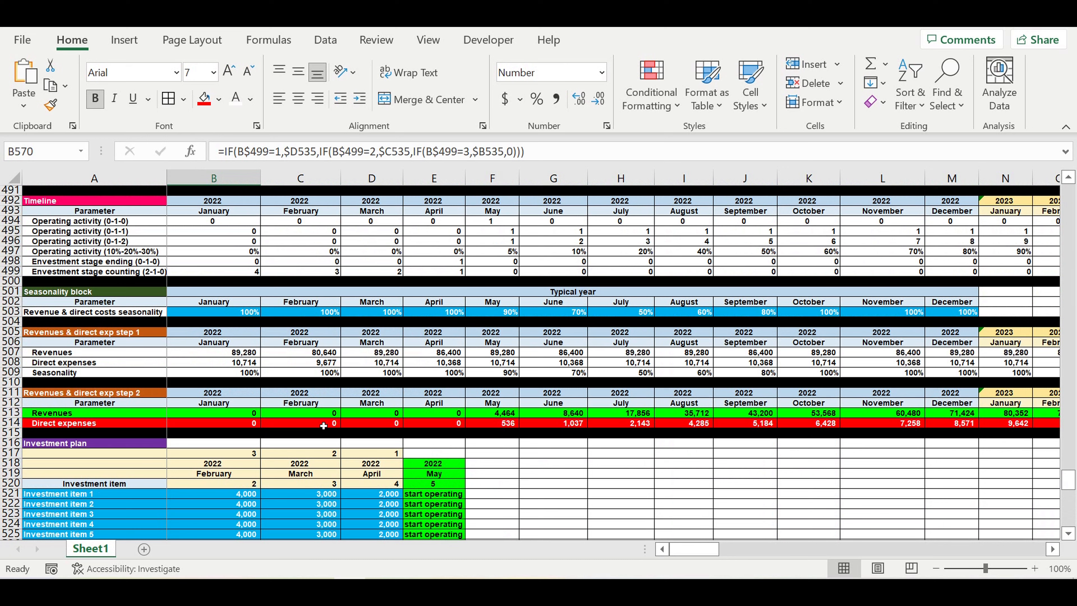
{"action": "scroll", "coordinate": [323, 425], "scroll_direction": "down", "scroll_amount": 4}
{"action": "left_click", "coordinate": [231, 372]}
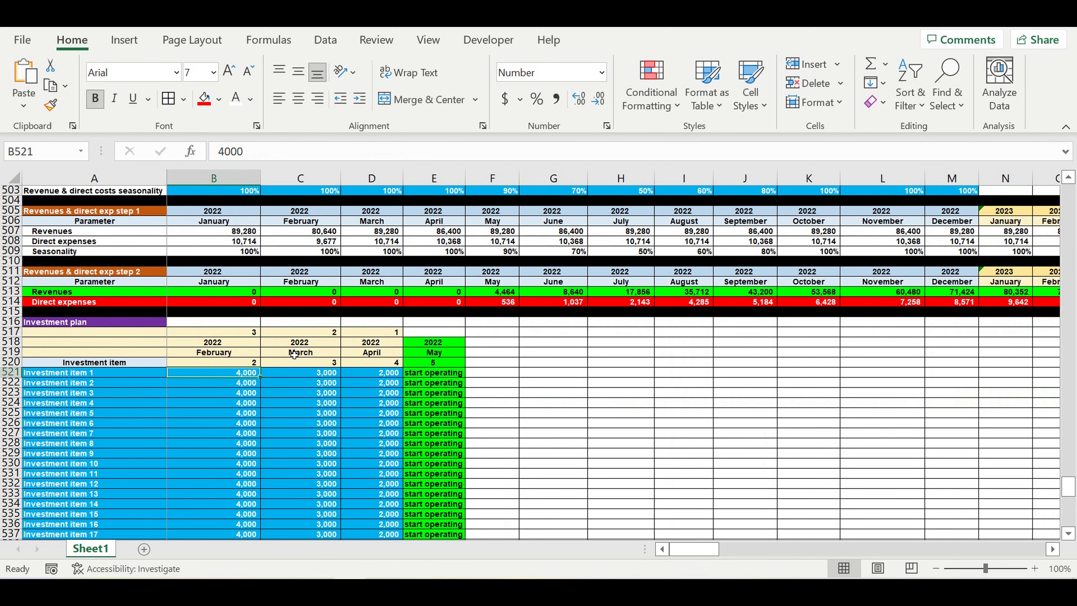
{"action": "type", "text": "5000"}
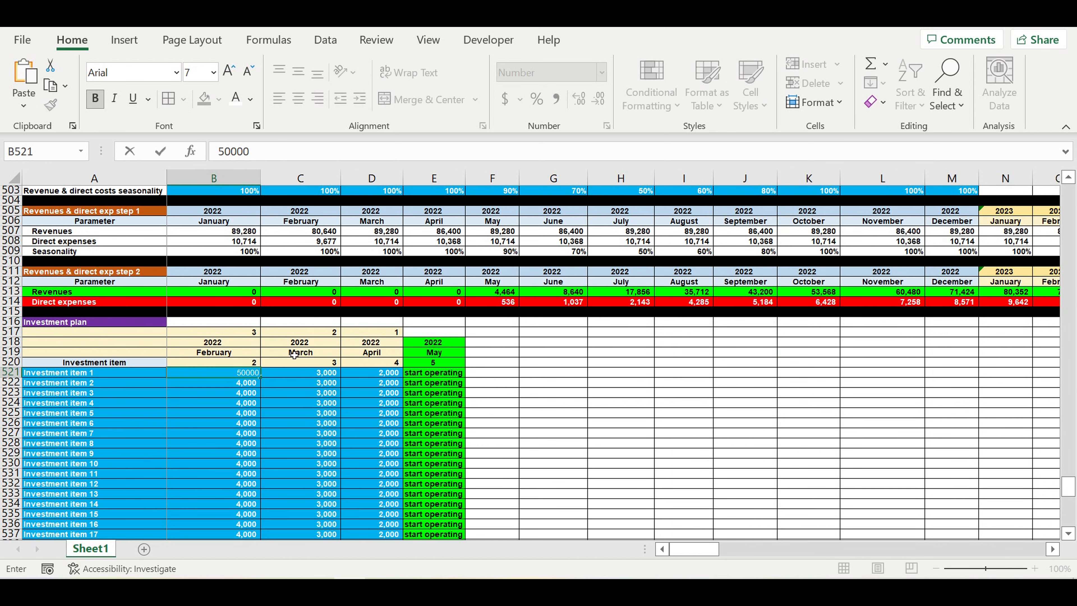
{"action": "key", "text": "Return"}
{"action": "scroll", "coordinate": [388, 284], "scroll_direction": "down", "scroll_amount": 7}
{"action": "scroll", "coordinate": [390, 414], "scroll_direction": "down", "scroll_amount": 5}
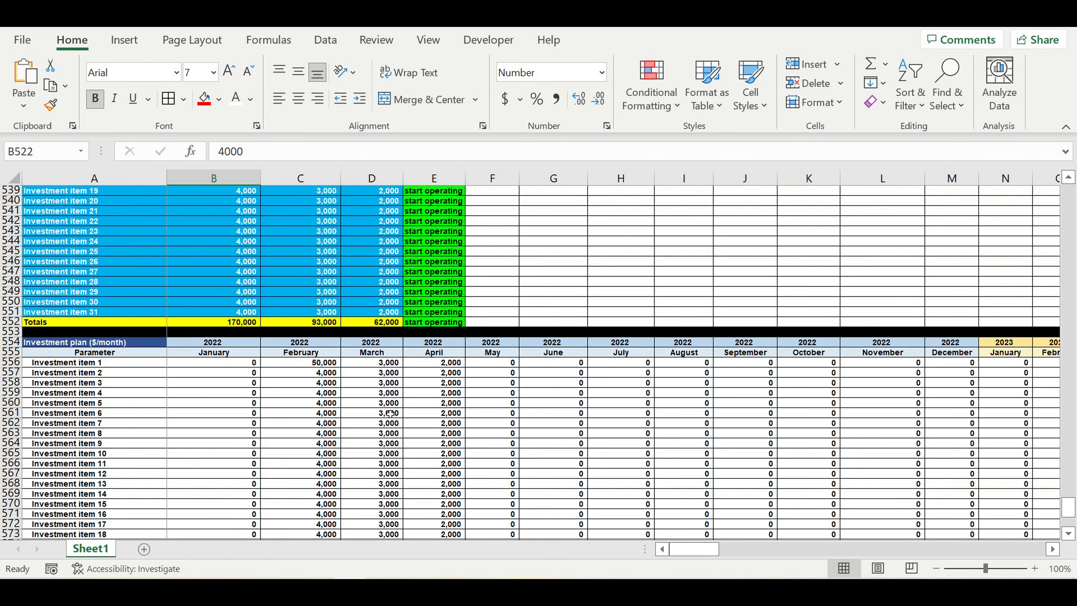
Set the start of operating activity month in B483 to September
{"action": "left_click", "coordinate": [307, 353]}
{"action": "left_click", "coordinate": [326, 364]}
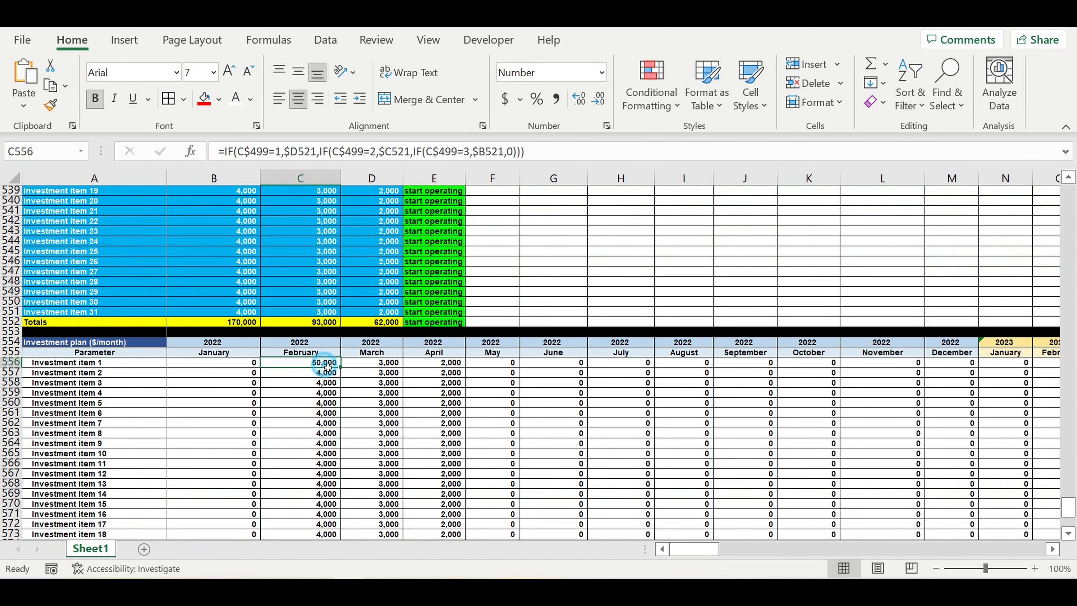
{"action": "scroll", "coordinate": [310, 292], "scroll_direction": "up", "scroll_amount": 20}
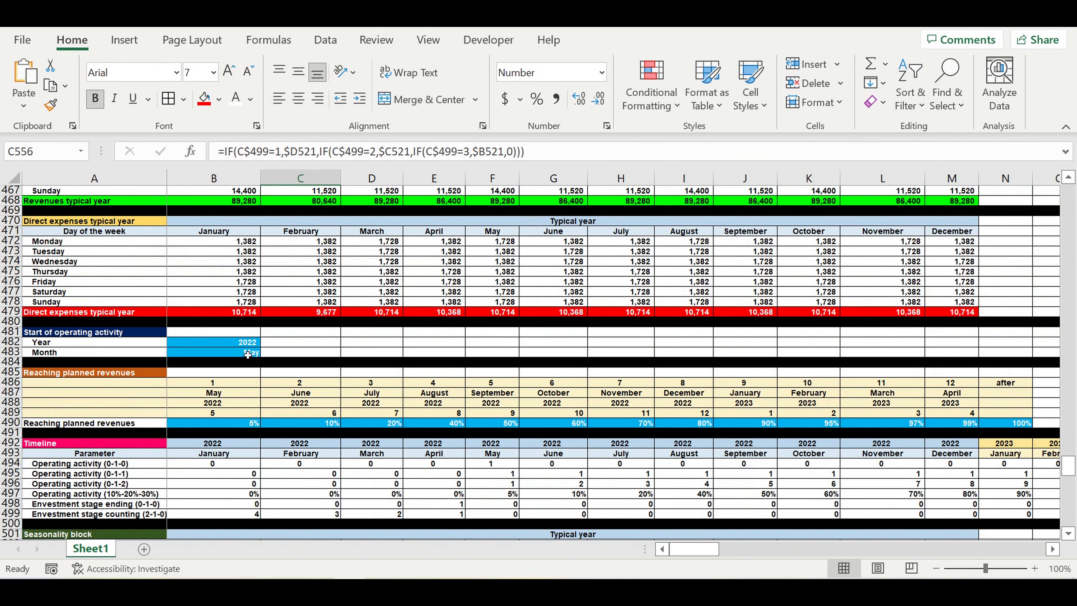
{"action": "left_click", "coordinate": [247, 353]}
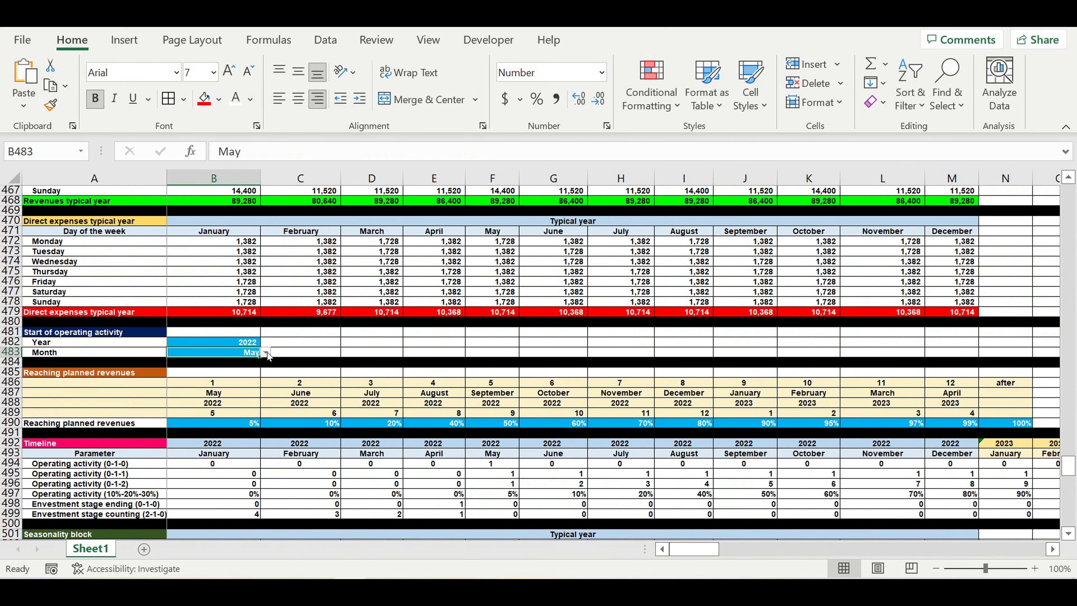
{"action": "left_click", "coordinate": [266, 353]}
{"action": "left_click", "coordinate": [208, 407]}
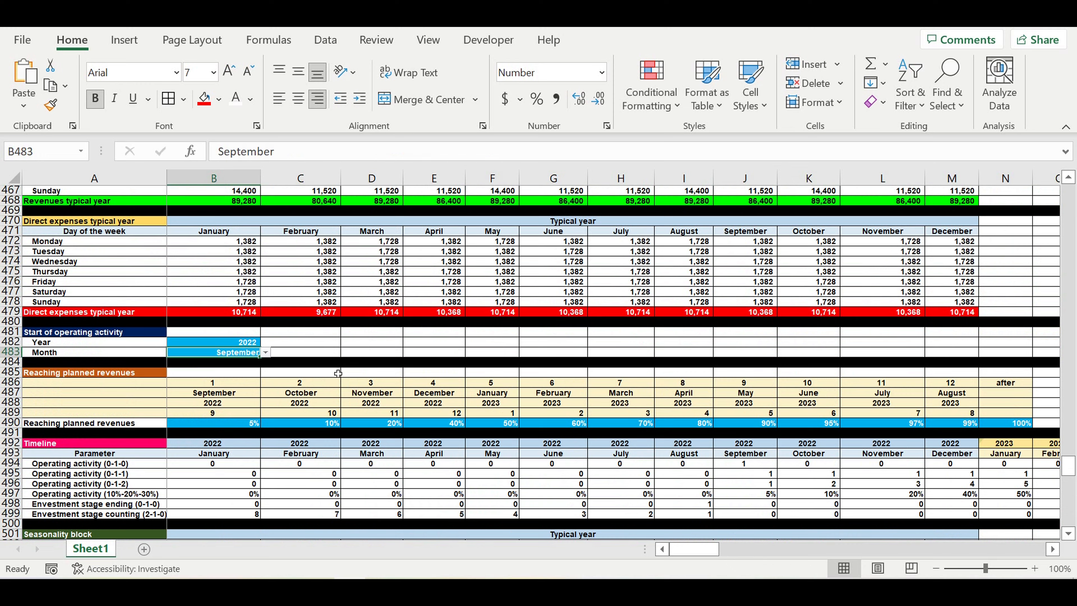
Check the step 2 revenues, direct expenses and Investment plan ($/month) amounts around the September start of operations
{"action": "scroll", "coordinate": [338, 373], "scroll_direction": "down", "scroll_amount": 6}
{"action": "scroll", "coordinate": [337, 359], "scroll_direction": "down", "scroll_amount": 6}
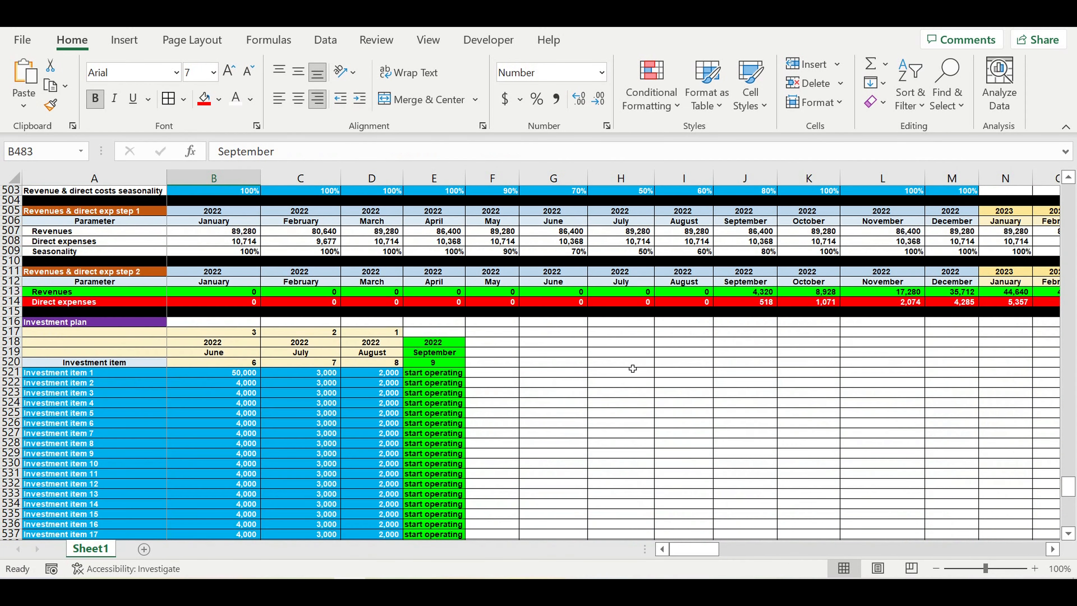
{"action": "left_click_drag", "start_coordinate": [757, 293], "coordinate": [759, 304]}
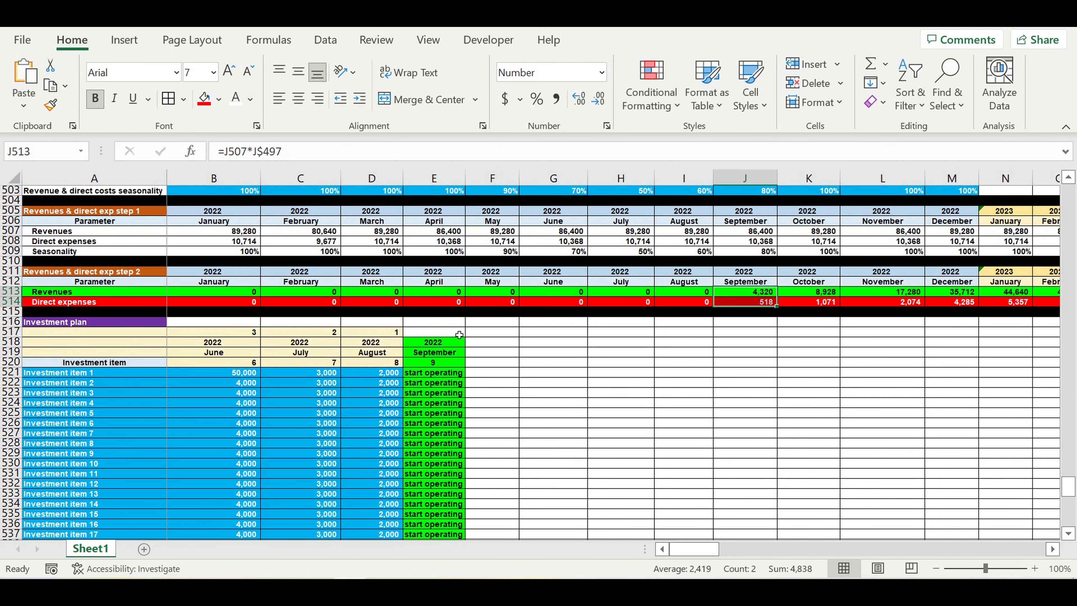
{"action": "scroll", "coordinate": [440, 324], "scroll_direction": "down", "scroll_amount": 3}
{"action": "scroll", "coordinate": [455, 353], "scroll_direction": "down", "scroll_amount": 10}
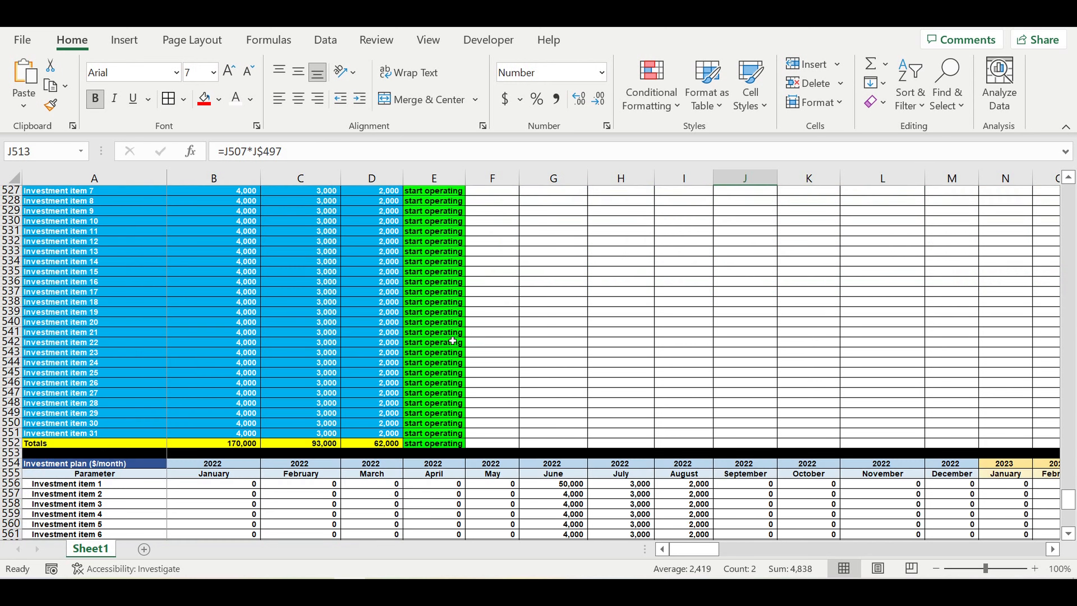
{"action": "left_click_drag", "start_coordinate": [766, 336], "coordinate": [769, 466]}
{"action": "left_click_drag", "start_coordinate": [675, 331], "coordinate": [592, 524]}
{"action": "left_click", "coordinate": [560, 332]}
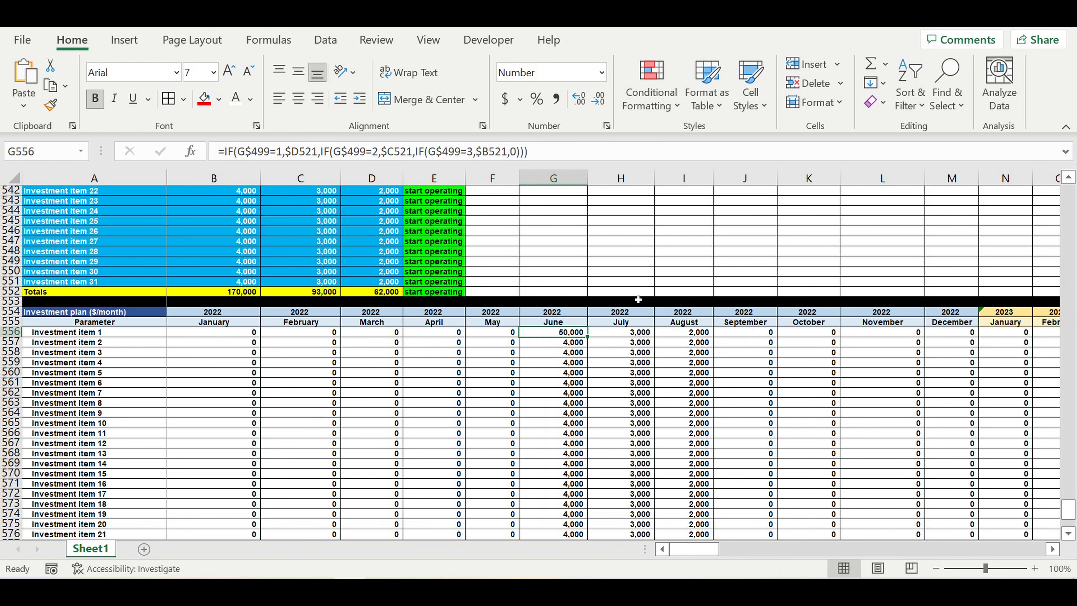
Group rows 555 to 586 of the Investment plan ($/month) block and collapse the group
{"action": "scroll", "coordinate": [638, 300], "scroll_direction": "down", "scroll_amount": 3}
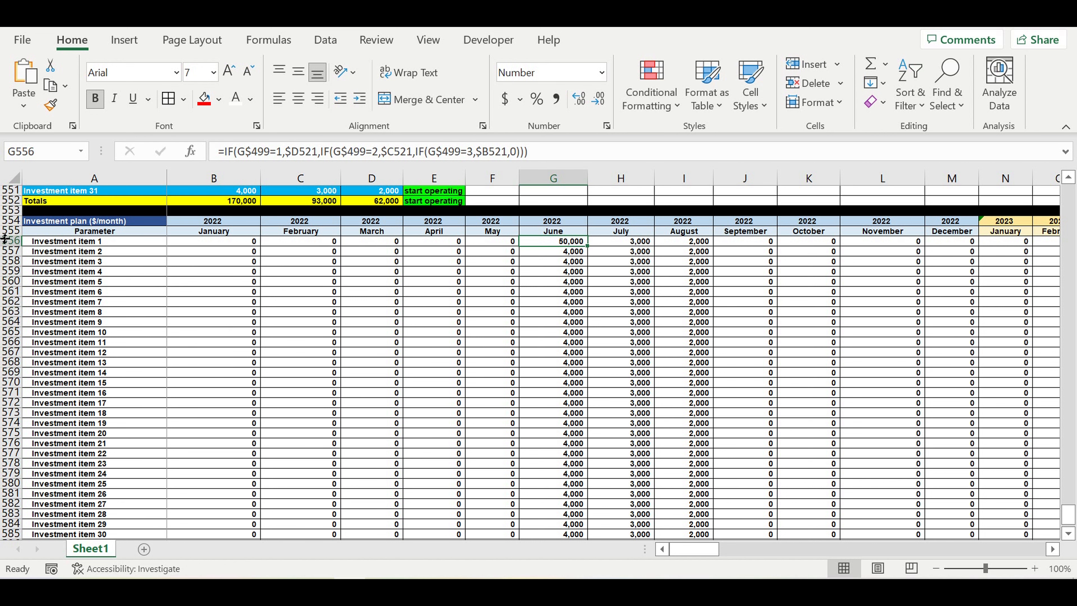
{"action": "left_click_drag", "start_coordinate": [8, 231], "coordinate": [18, 503]}
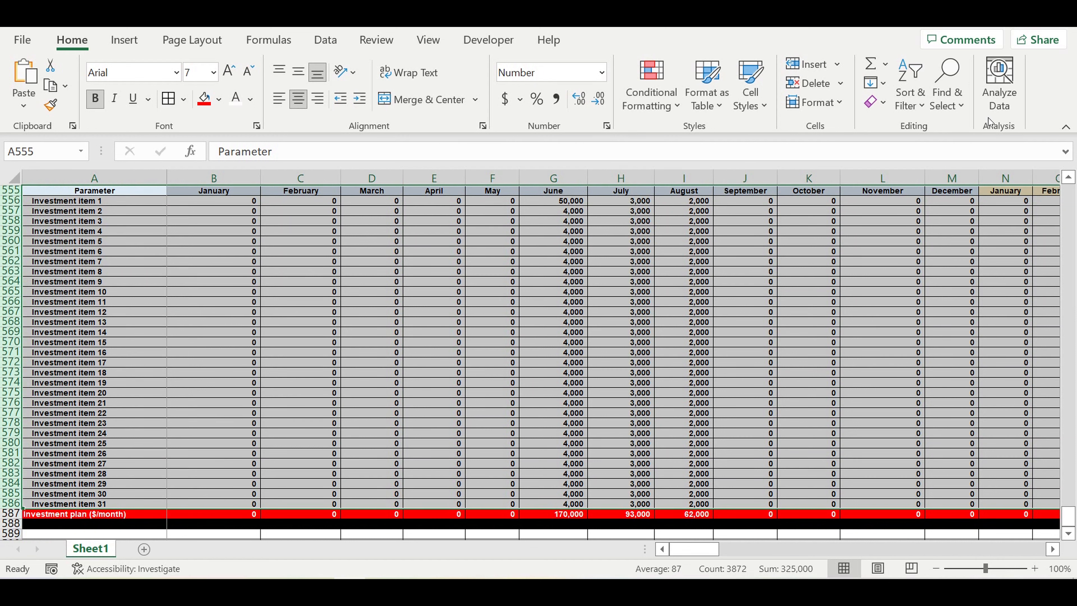
{"action": "left_click", "coordinate": [320, 40]}
{"action": "left_click", "coordinate": [1012, 96]}
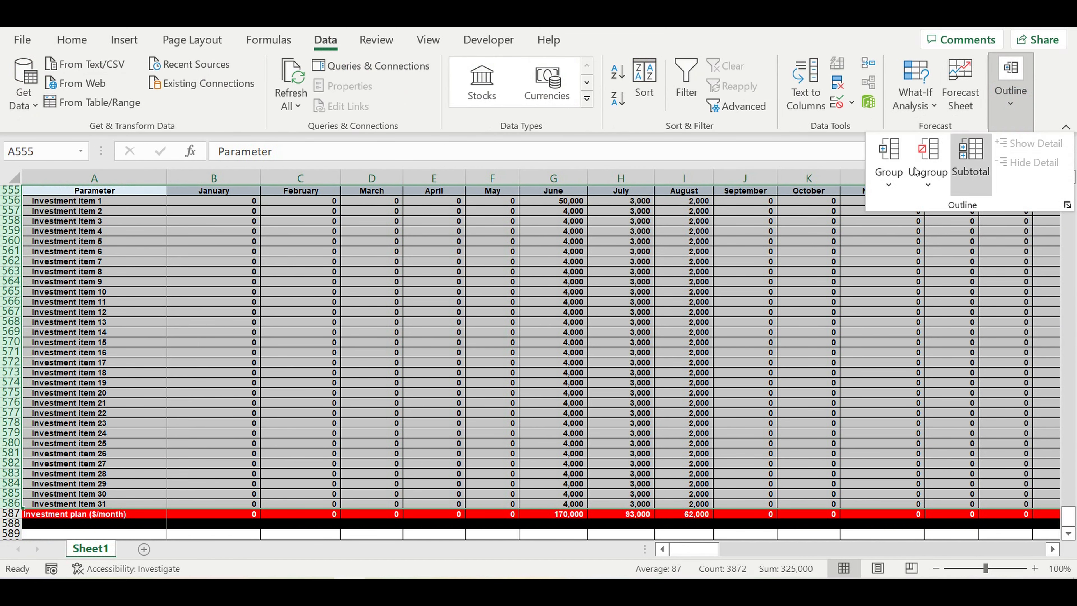
{"action": "left_click", "coordinate": [888, 183]}
{"action": "left_click", "coordinate": [901, 206]}
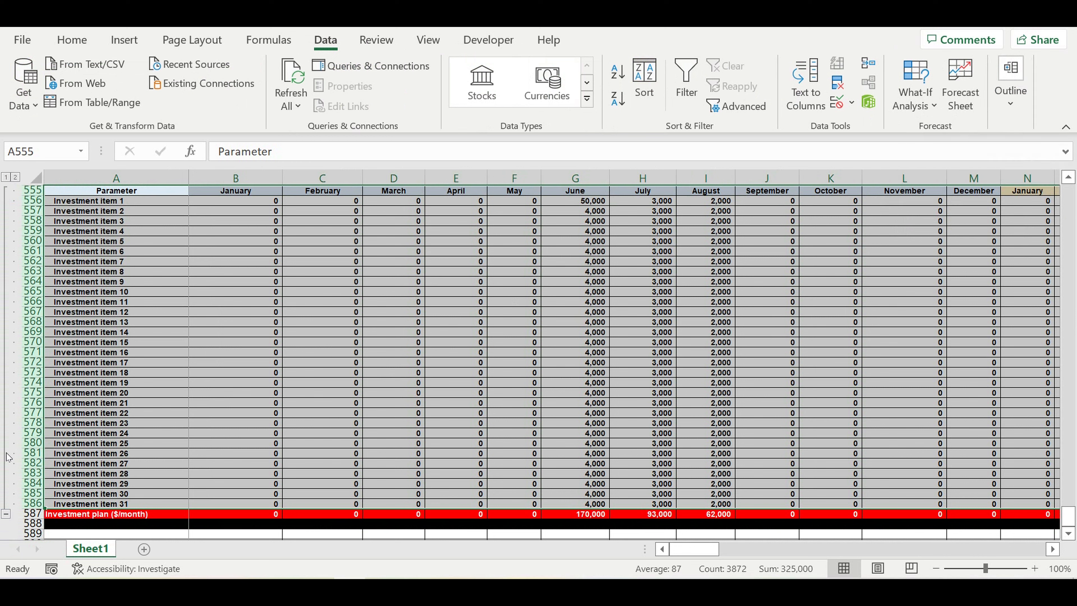
{"action": "left_click", "coordinate": [6, 513]}
{"action": "left_click", "coordinate": [264, 364]}
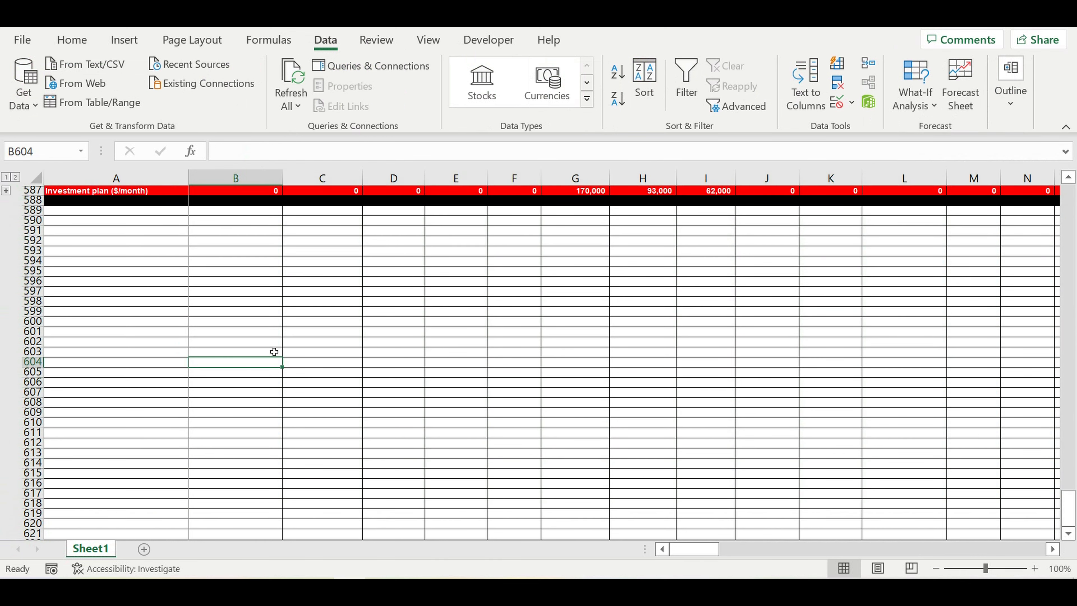
{"action": "scroll", "coordinate": [280, 346], "scroll_direction": "up", "scroll_amount": 7}
{"action": "left_click", "coordinate": [325, 432]}
{"action": "left_click", "coordinate": [279, 304]}
{"action": "scroll", "coordinate": [371, 300], "scroll_direction": "up", "scroll_amount": 4}
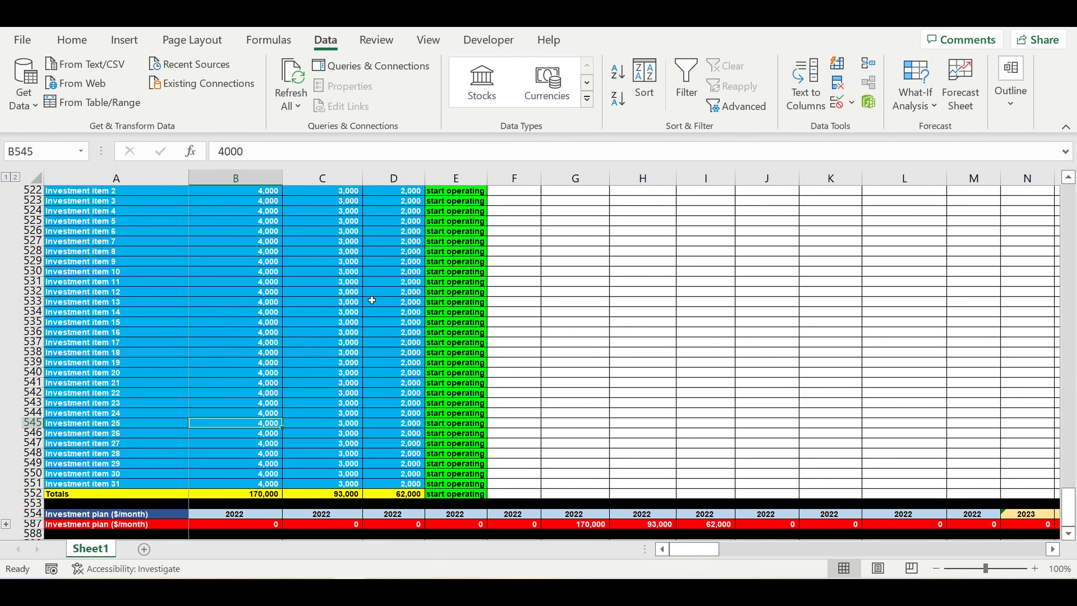